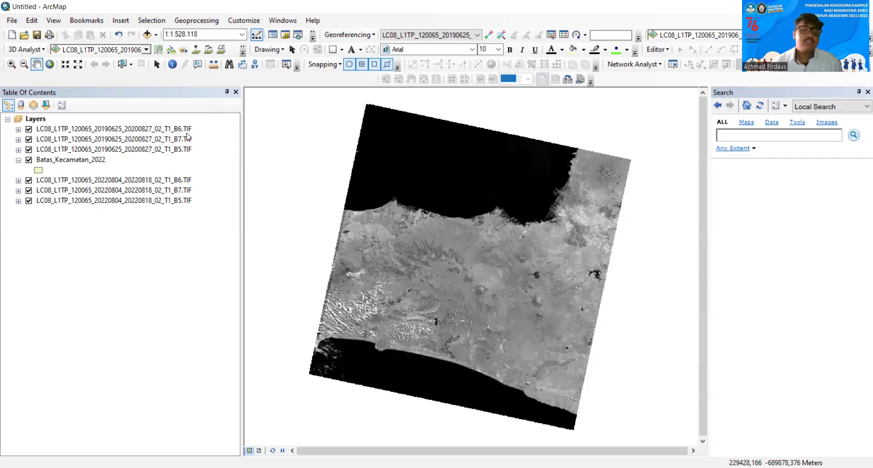
Reorder the layers so band B5 comes before B6 and B7 in both the 2019 and 2022 Landsat groups.
left_click_drag(178, 150, 170, 122)
left_click_drag(185, 203, 174, 175)
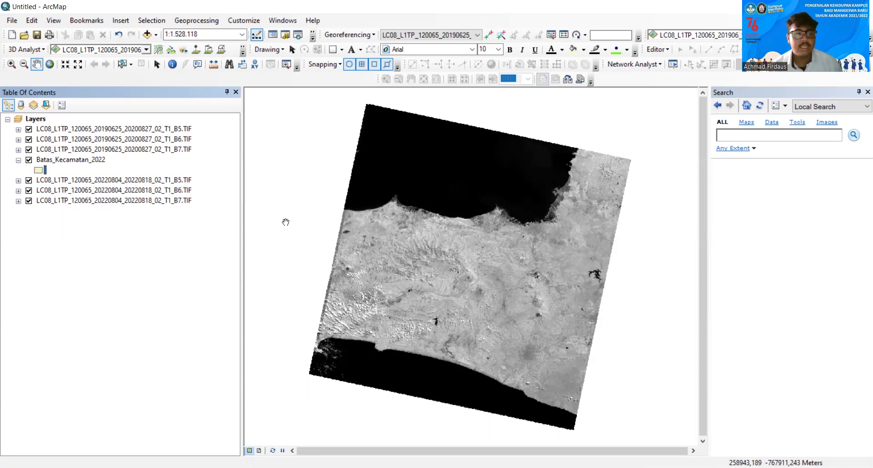
left_click_drag(46, 161, 46, 128)
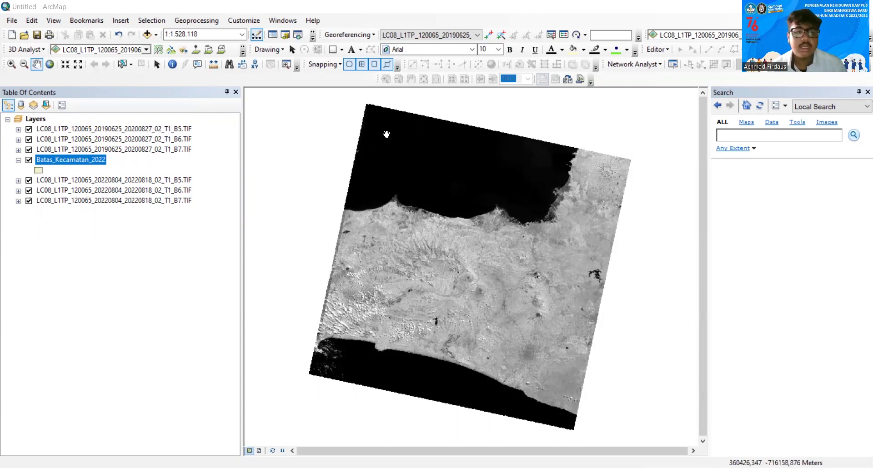
Search for "raster calculator" and open the Spatial Analyst Raster Calculator tool.
left_click(744, 137)
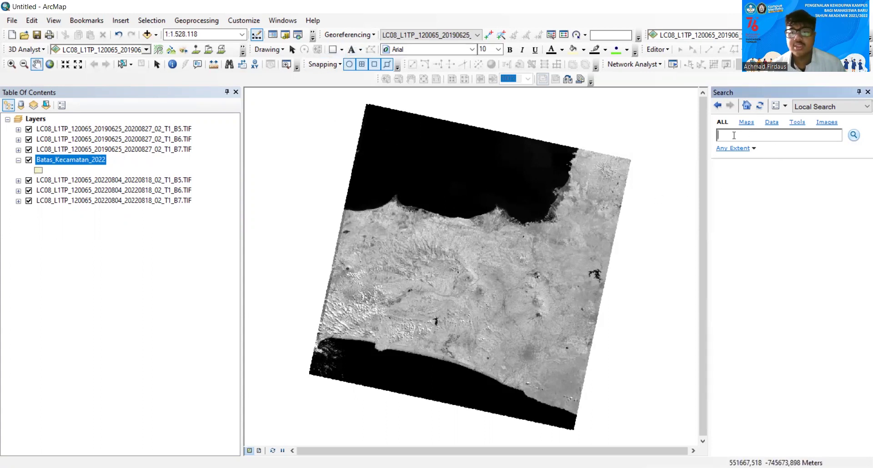
type("raa")
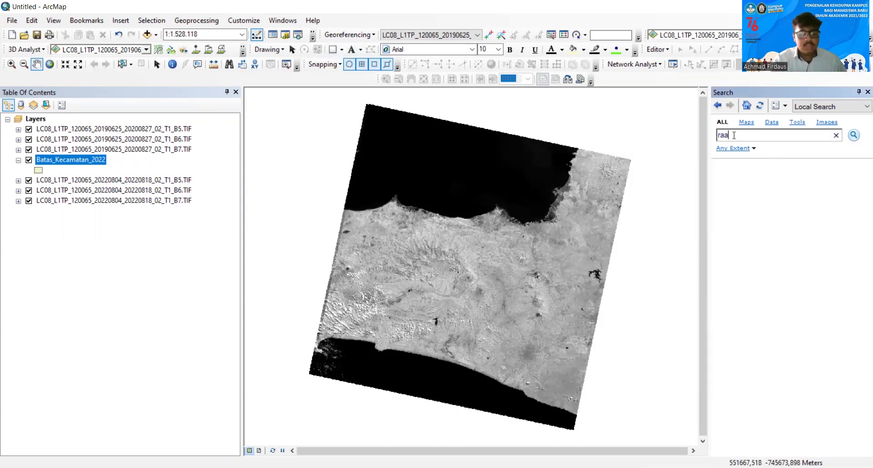
type("te")
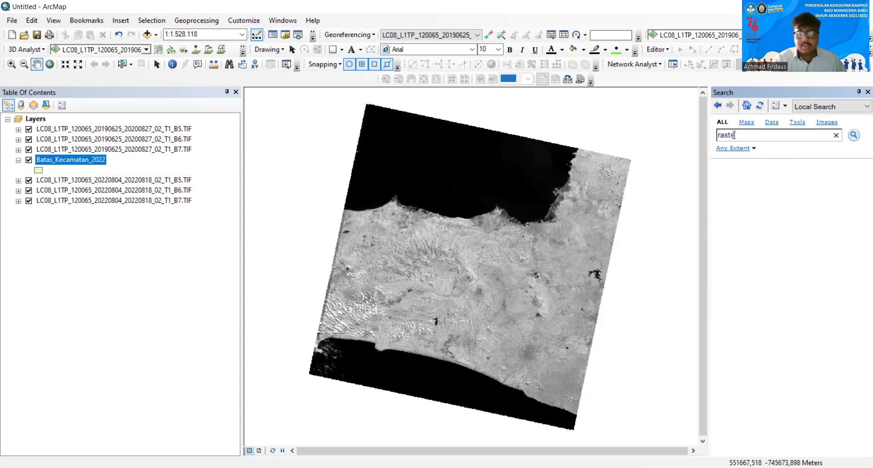
type("r calculator")
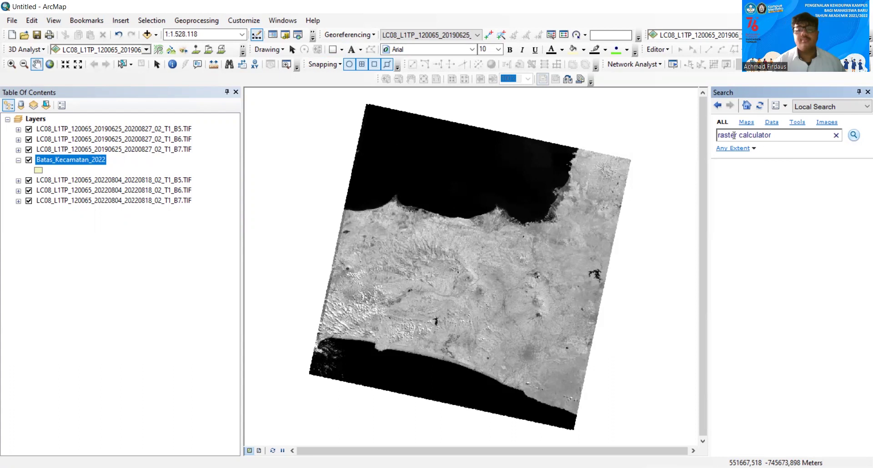
key("Return")
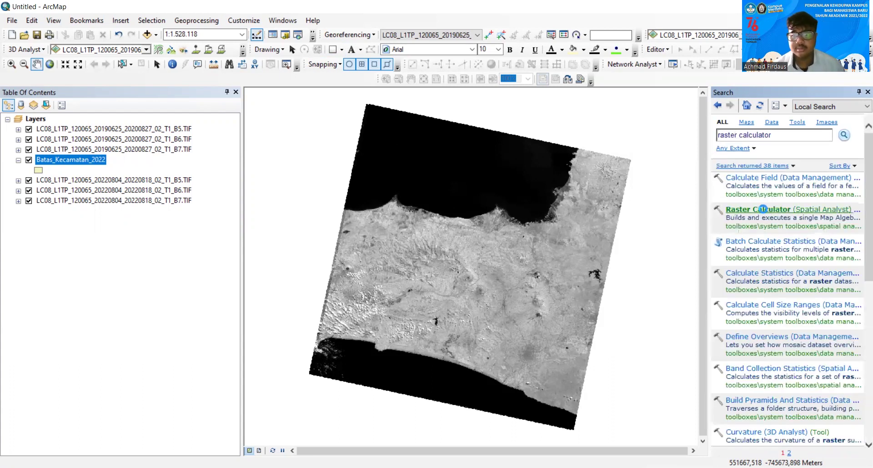
left_click(763, 209)
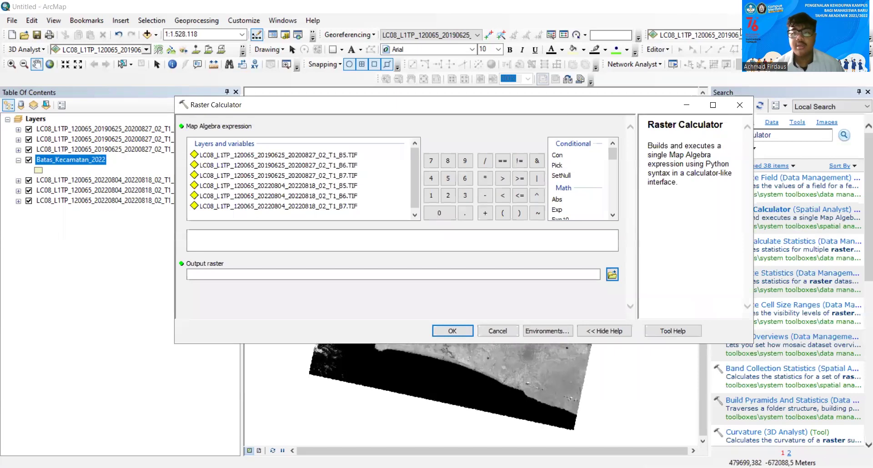
left_click(434, 81)
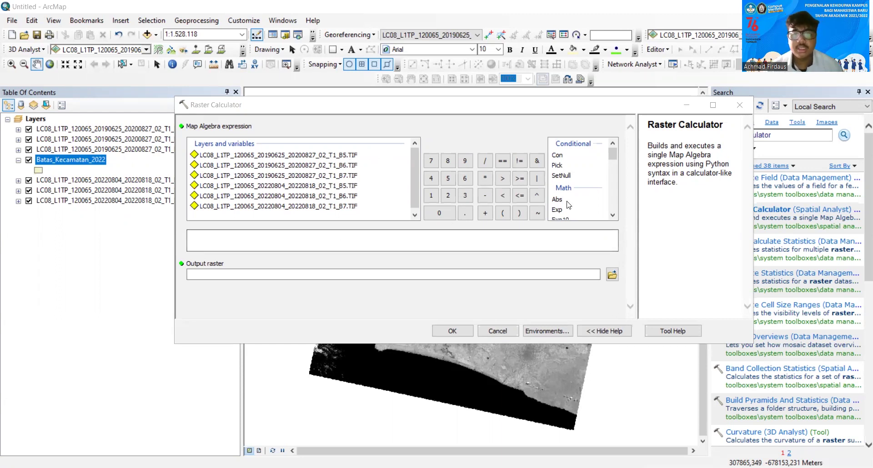
Build the expression's numerator as Float of the 2019 B6 raster minus the 2022 B5 raster, followed by a division sign.
scroll(578, 203, "down", 2)
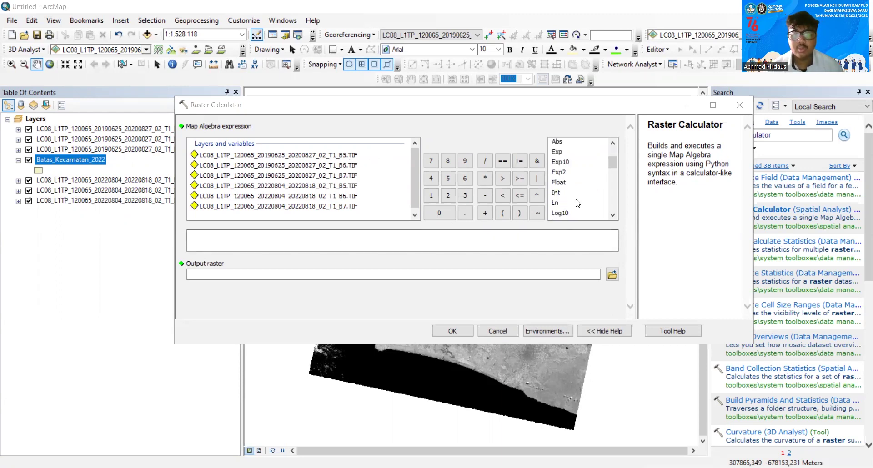
double_click(559, 182)
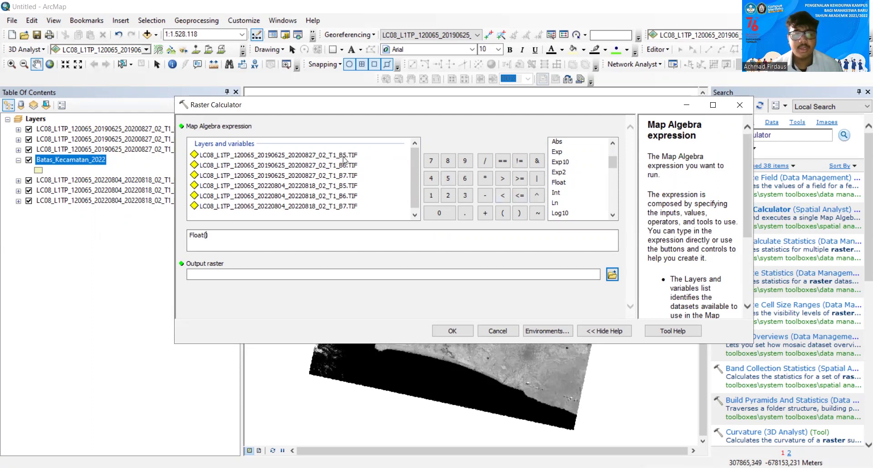
double_click(279, 165)
left_click(486, 195)
double_click(354, 186)
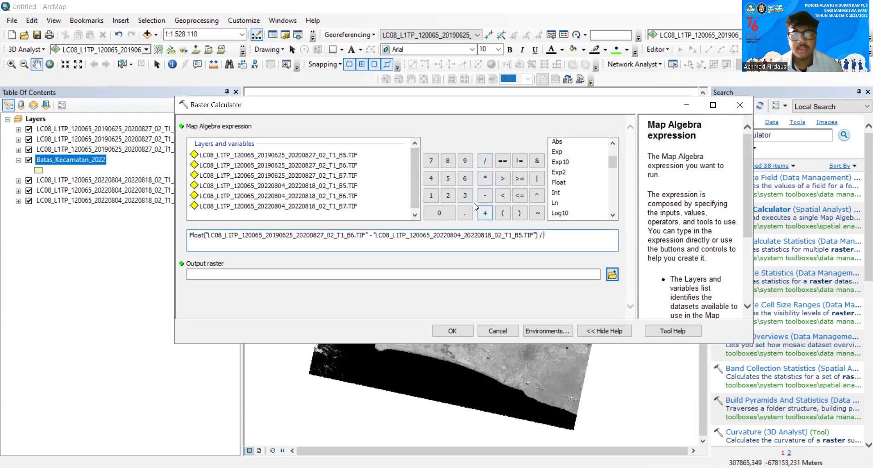
Complete the expression's denominator as Float of the 2019 B6 raster plus the 2019 B5 raster.
double_click(558, 183)
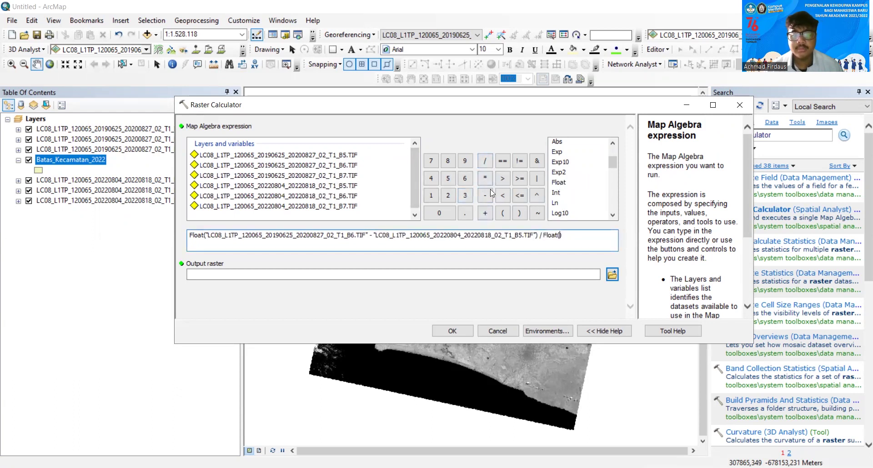
double_click(346, 166)
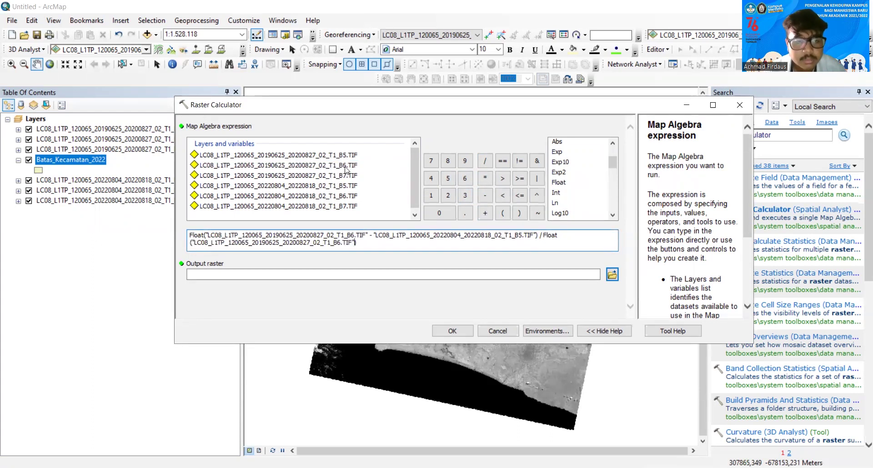
left_click(485, 212)
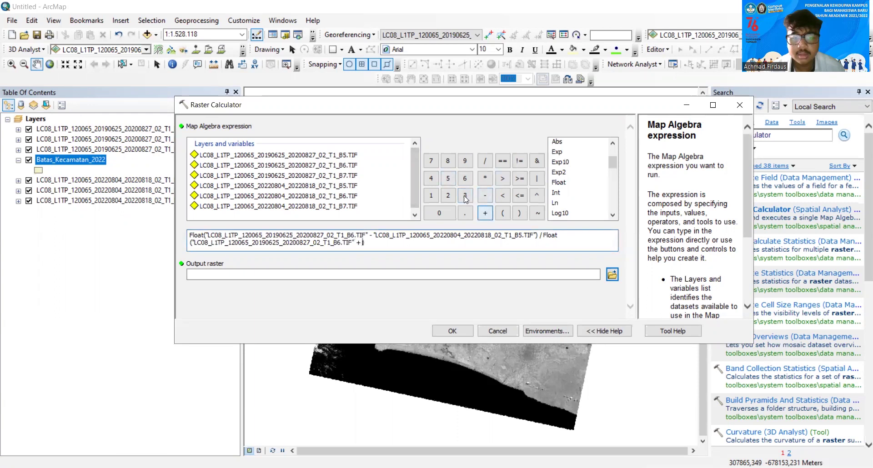
left_click(355, 157)
double_click(355, 157)
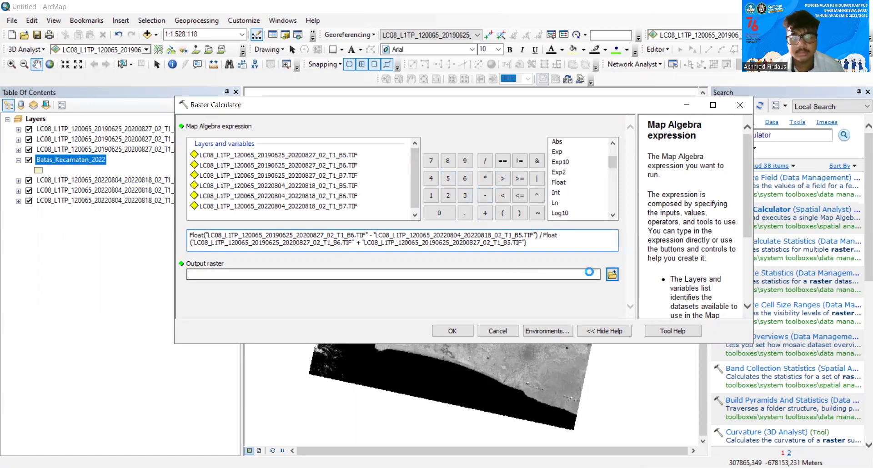
Name the output raster NDBI_2020_4 in the default geodatabase and run the raster calculation.
key("BackSpace")
key("BackSpace")
key("BackSpace")
key("BackSpace")
key("BackSpace")
key("BackSpace")
key("BackSpace")
key("BackSpace")
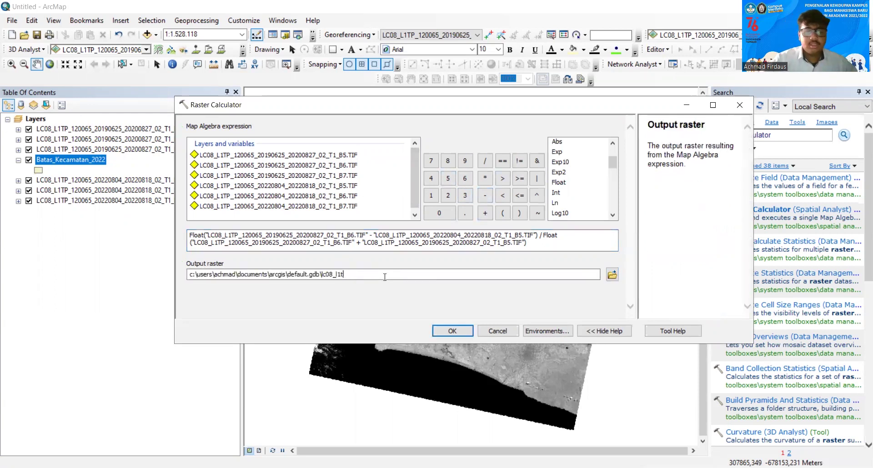
key("BackSpace")
key("BackSpace")
type("NDBI_2020_3")
left_click(459, 331)
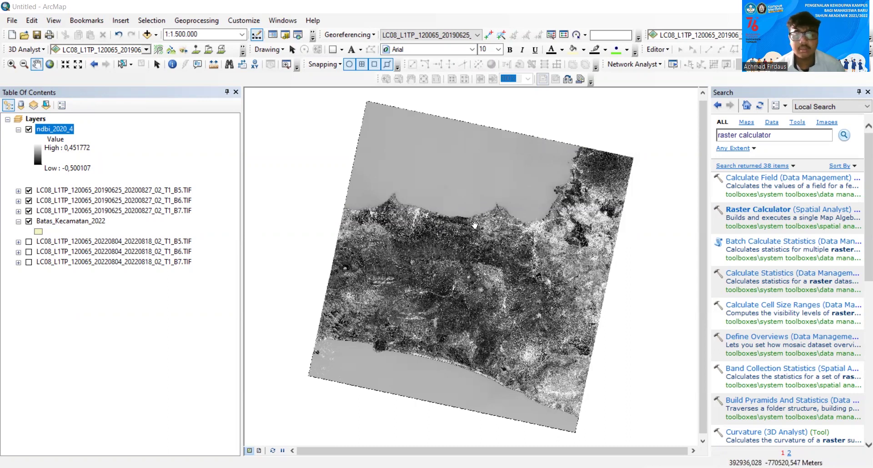
Search the tools for "extract by mask".
scroll(473, 225, "down", 1)
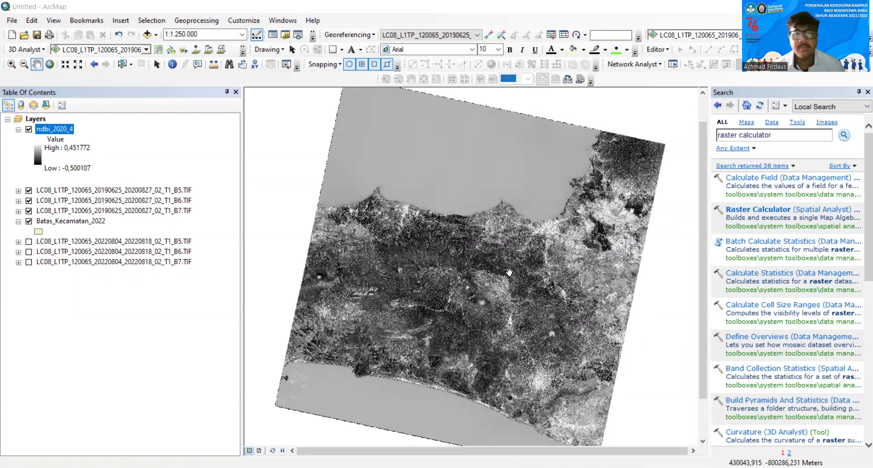
left_click_drag(541, 227, 523, 230)
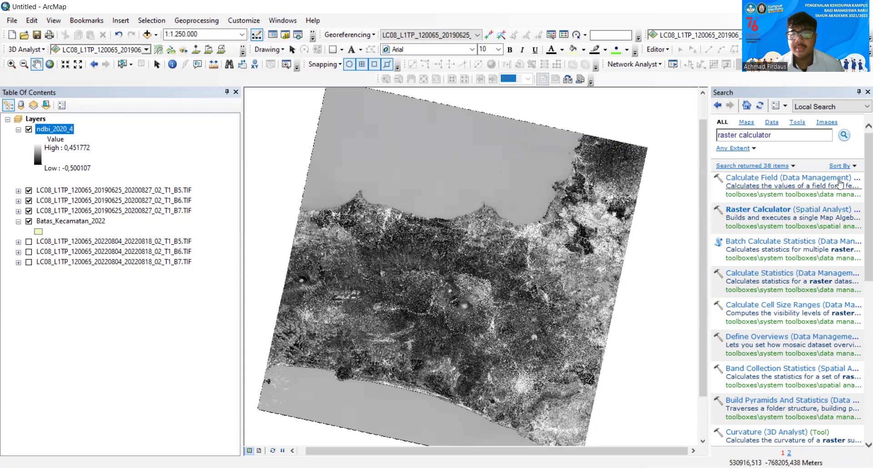
left_click_drag(777, 135, 701, 139)
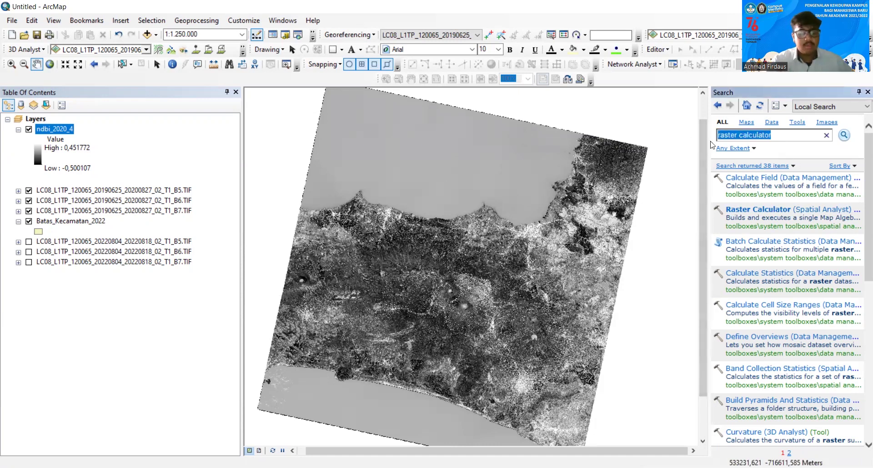
type("extract by mask")
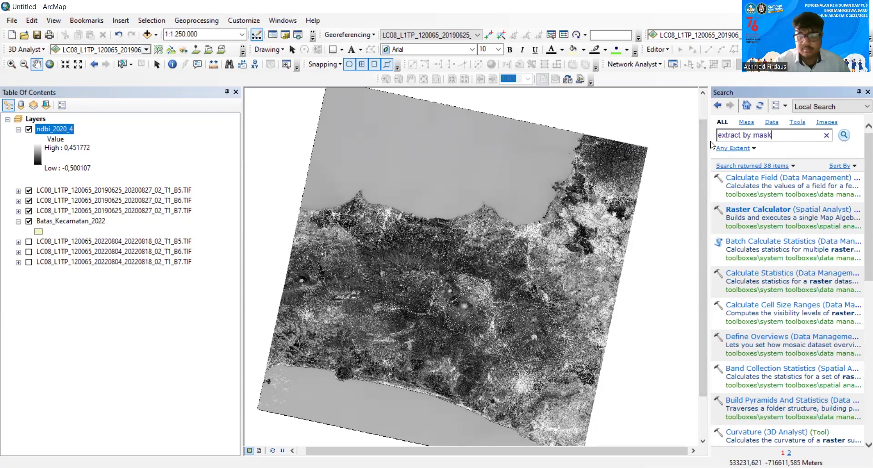
key("Return")
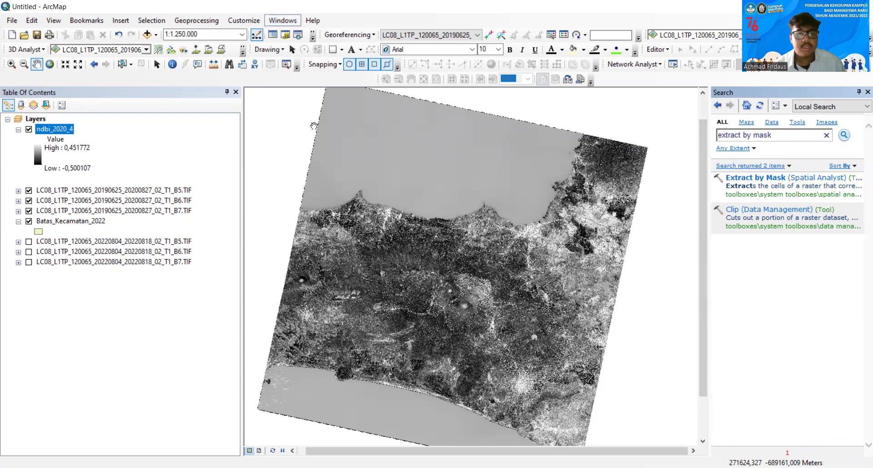
Select all district polygons in the attribute table of Batas_Kecamatan_2022, then close the table.
left_click(282, 20)
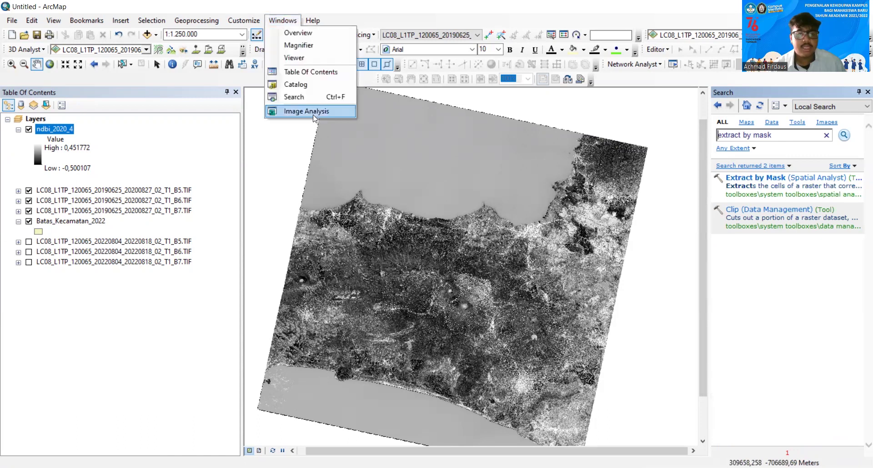
left_click(59, 222)
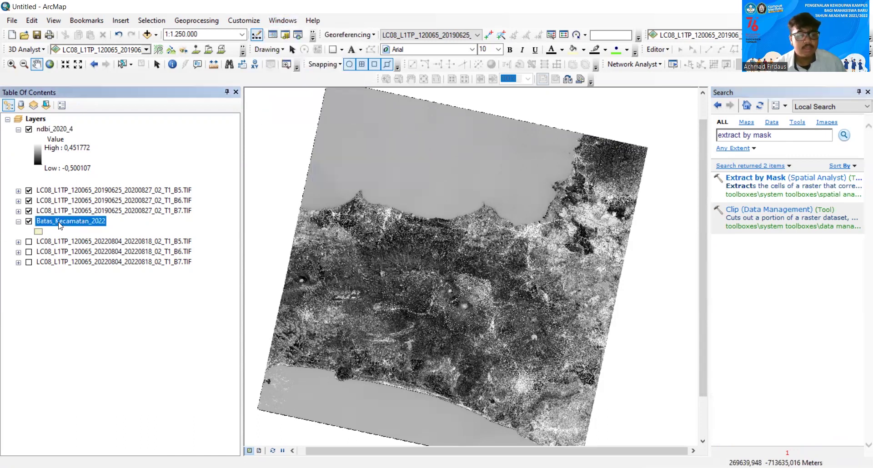
right_click(59, 222)
left_click(101, 256)
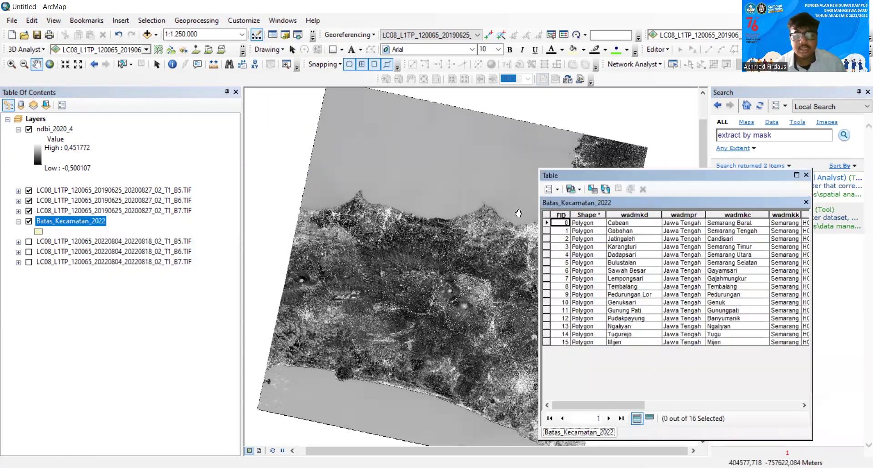
left_click_drag(551, 295, 549, 342)
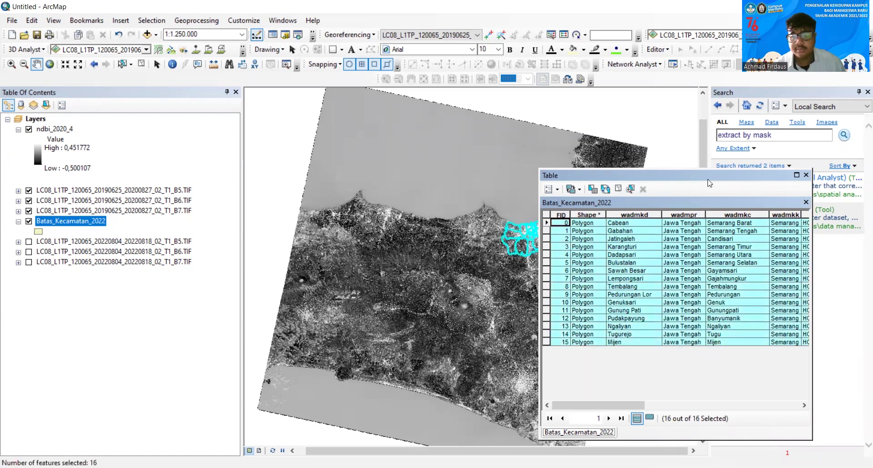
left_click(807, 176)
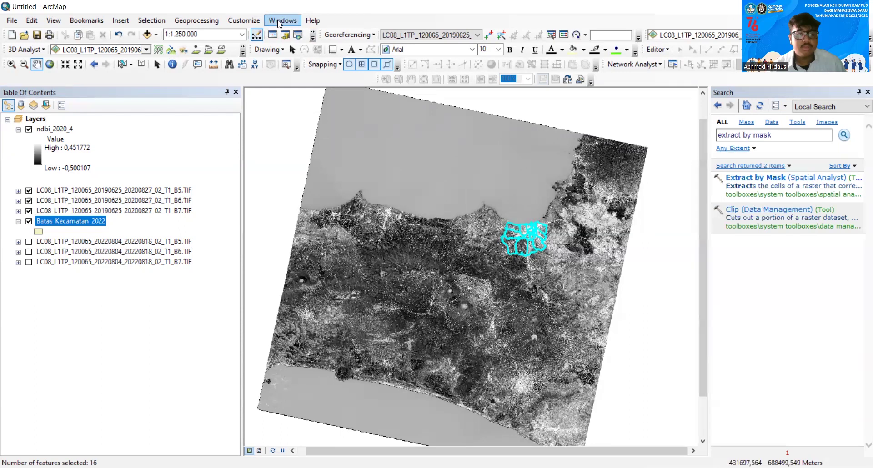
Clip the ndbi_2020_4 raster to the selected district polygons using Image Analysis.
left_click(279, 22)
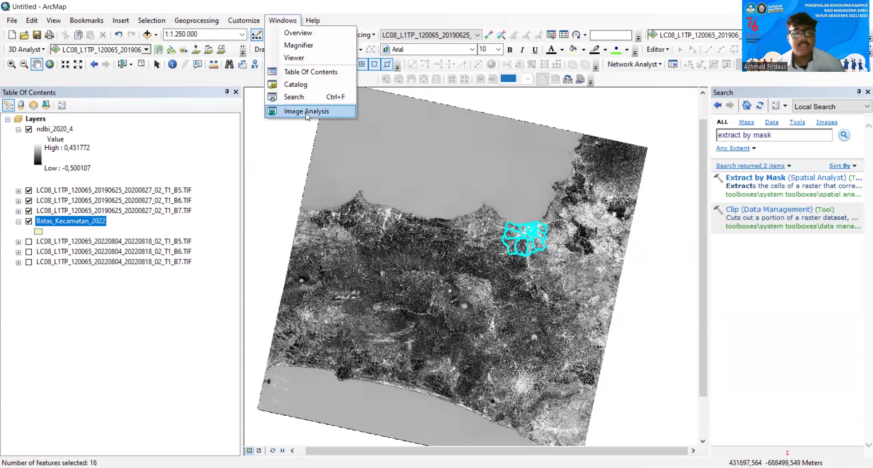
left_click(308, 115)
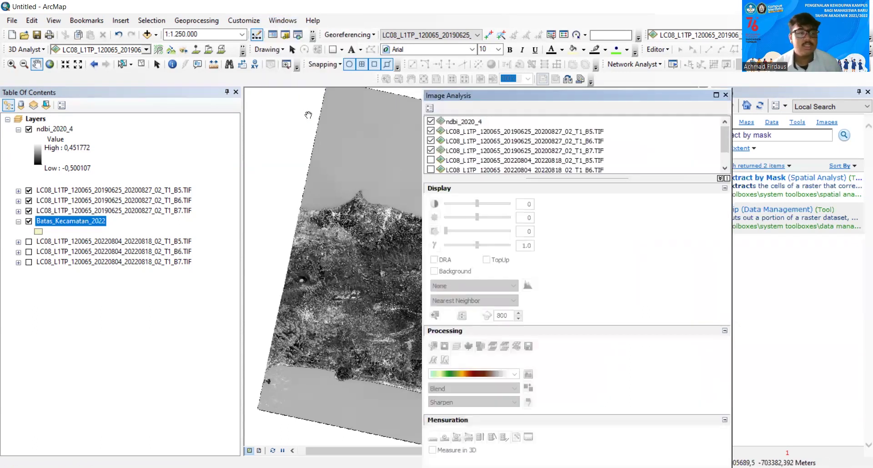
left_click(454, 122)
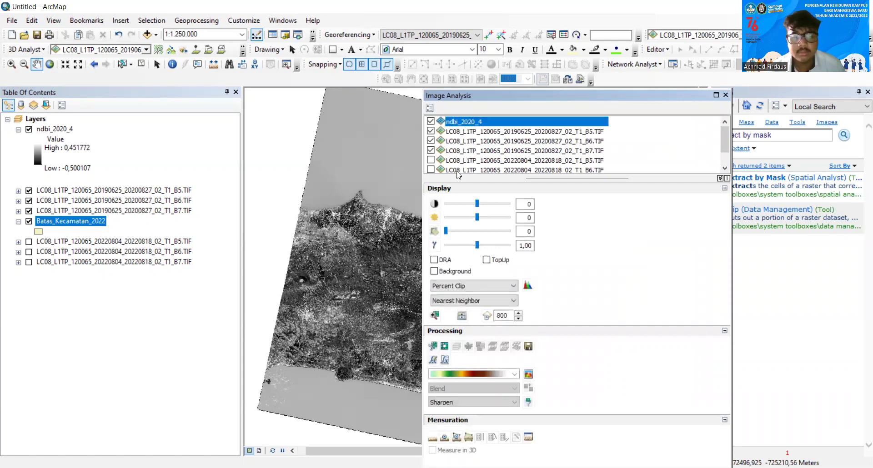
left_click(433, 347)
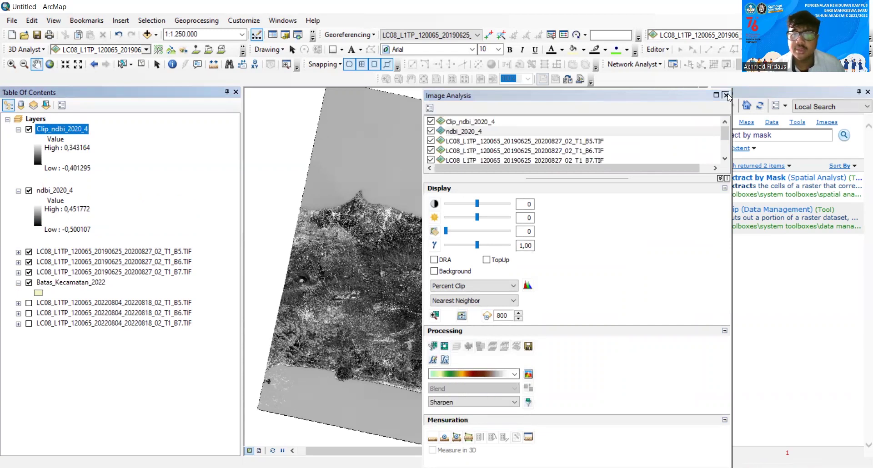
Hide the ndbi_2020_4 layer and the three 2019 Landsat band layers, and zoom to the Clip_ndbi_2020_4 layer.
left_click(29, 191)
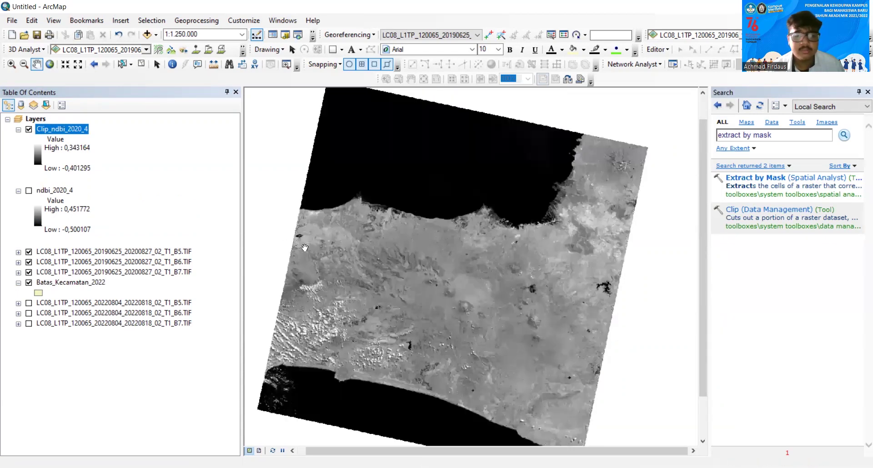
left_click(28, 252)
left_click(29, 262)
left_click(29, 272)
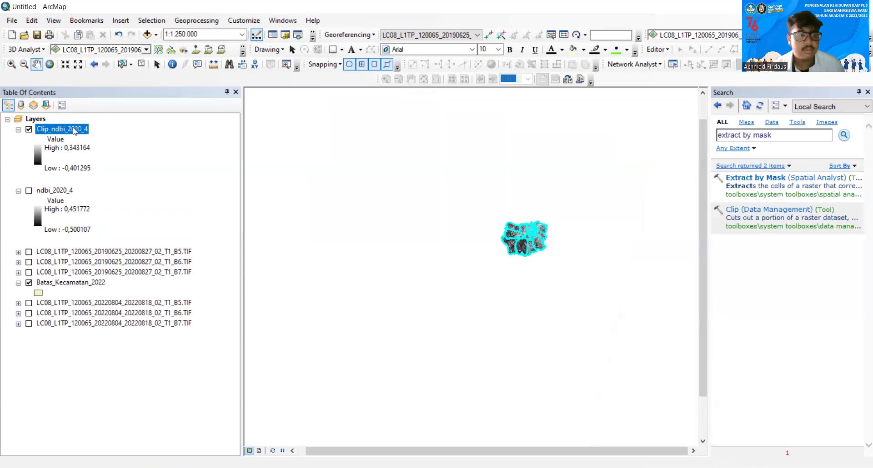
right_click(74, 129)
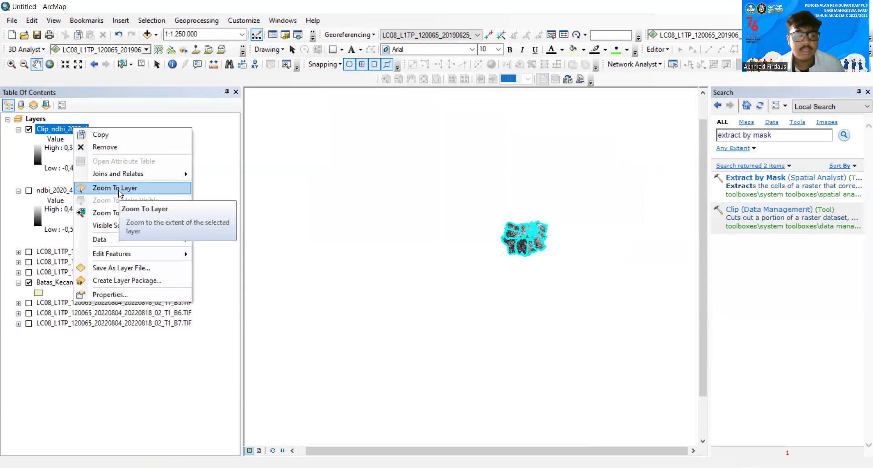
left_click(120, 187)
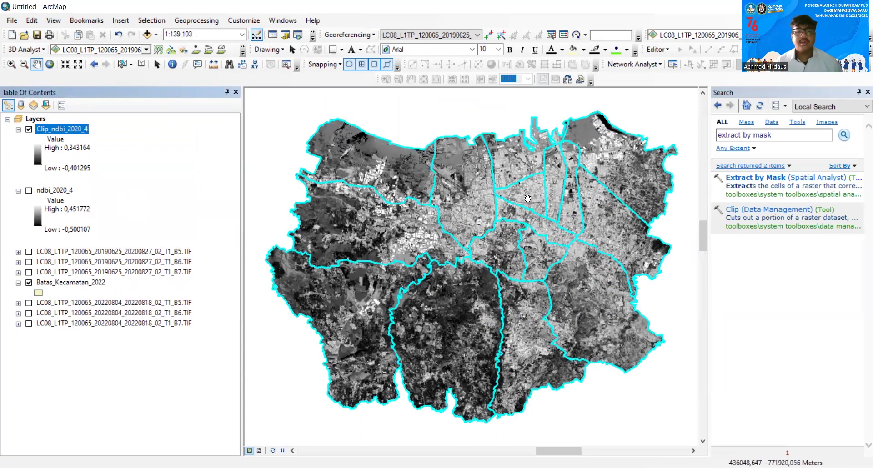
Search the tools for "reclassify" and open the Spatial Analyst Reclassify tool.
left_click(783, 138)
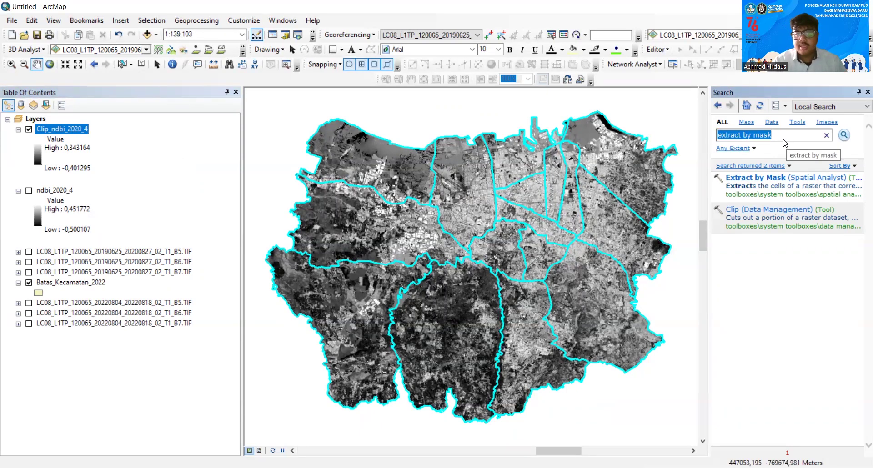
key("BackSpace")
type("reclassify")
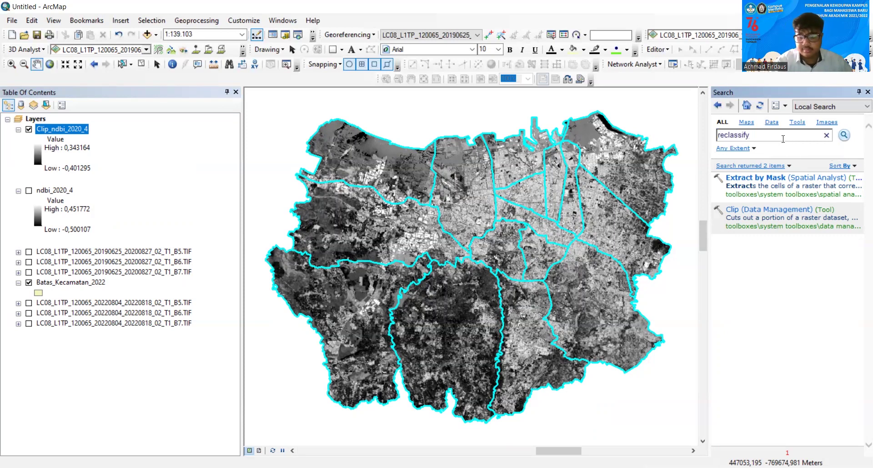
key("Return")
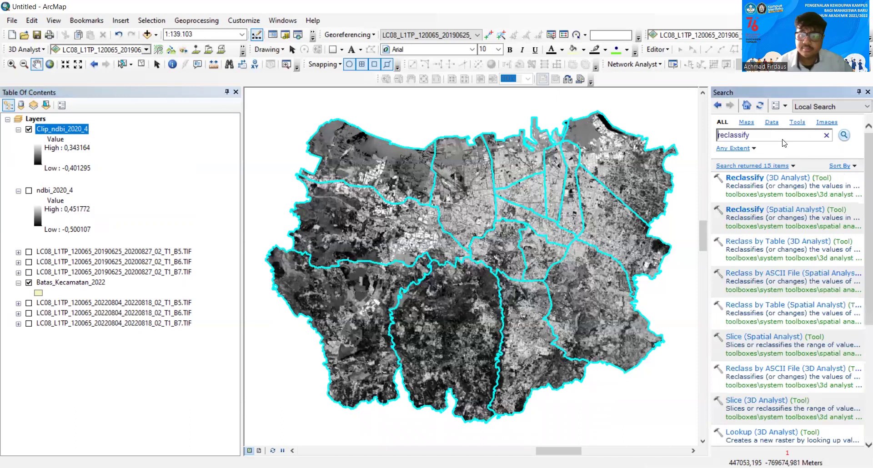
left_click(755, 210)
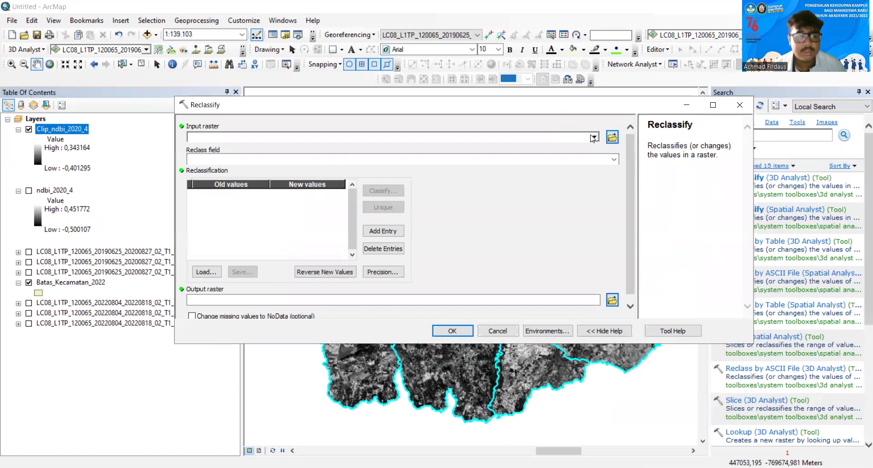
Set Clip_ndbi_2020_4 as the input raster to reclassify and review its value ranges.
left_click(593, 137)
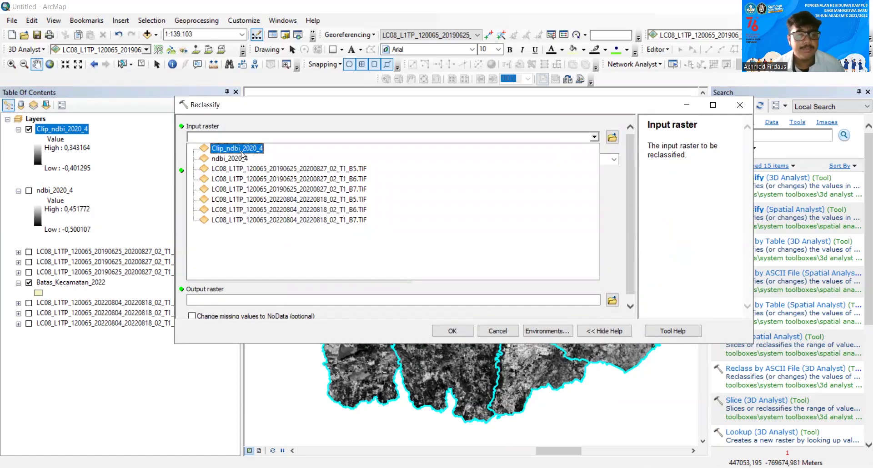
left_click(241, 153)
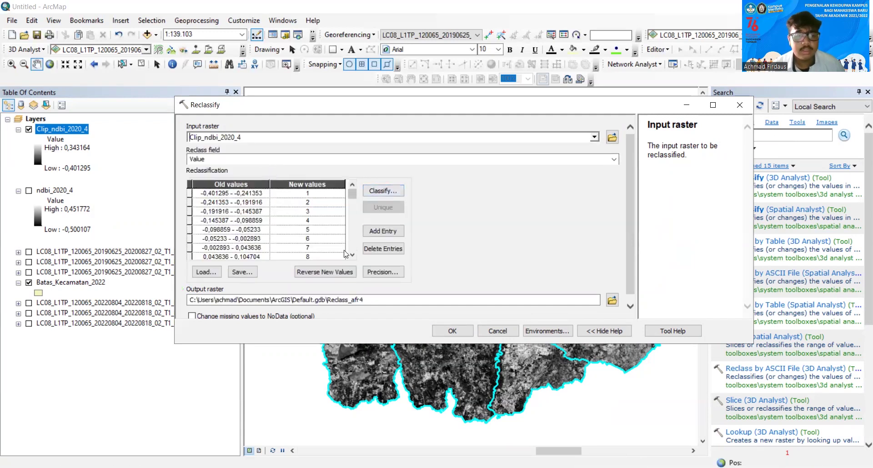
scroll(313, 237, "down", 1)
left_click_drag(352, 187, 351, 234)
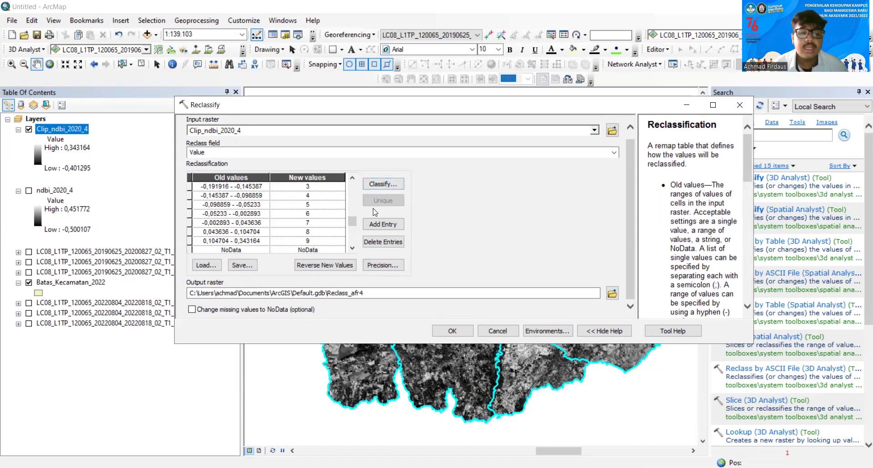
Classify the old values into 5 classes using the Equal Interval method.
left_click(379, 184)
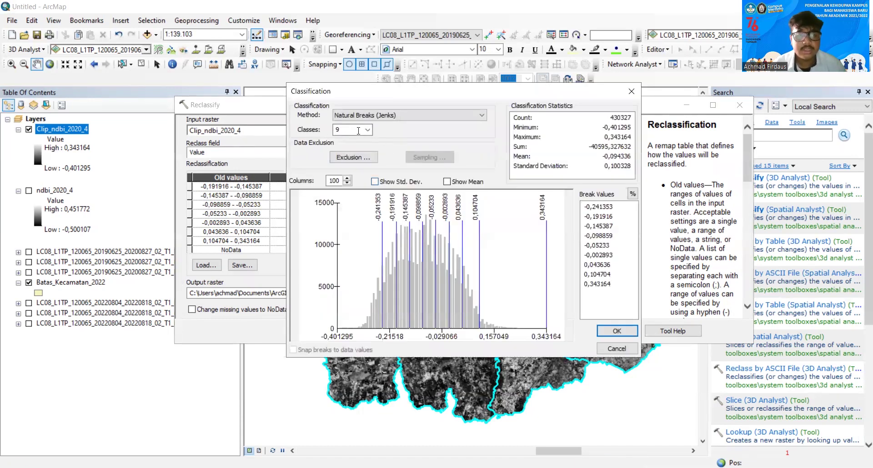
left_click(367, 130)
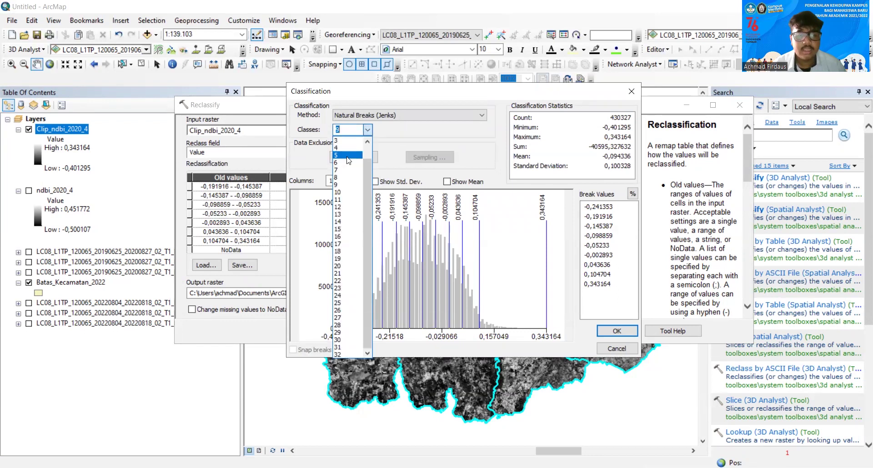
left_click(348, 155)
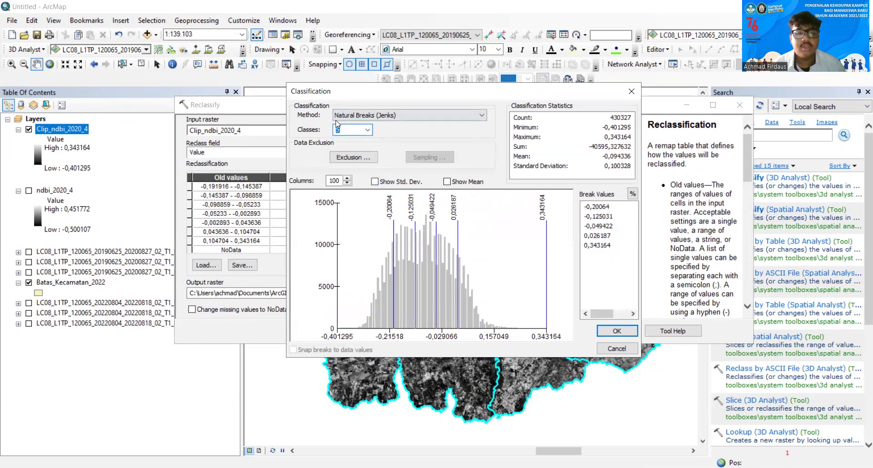
left_click(355, 118)
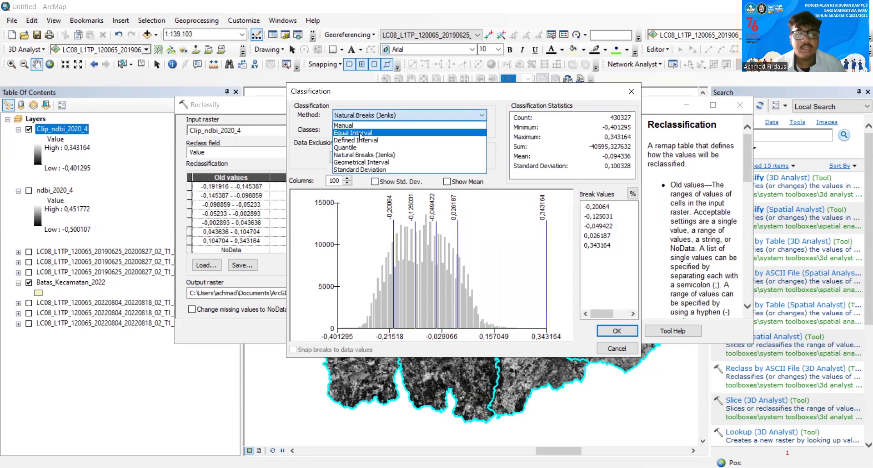
left_click(361, 137)
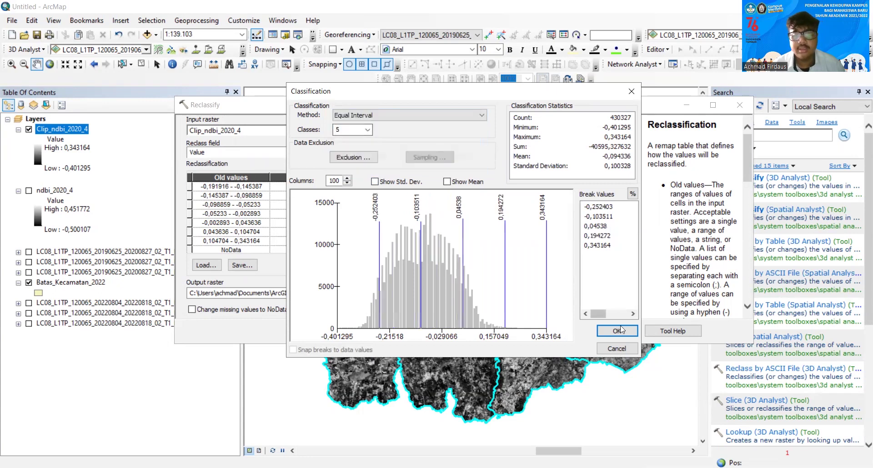
left_click(618, 331)
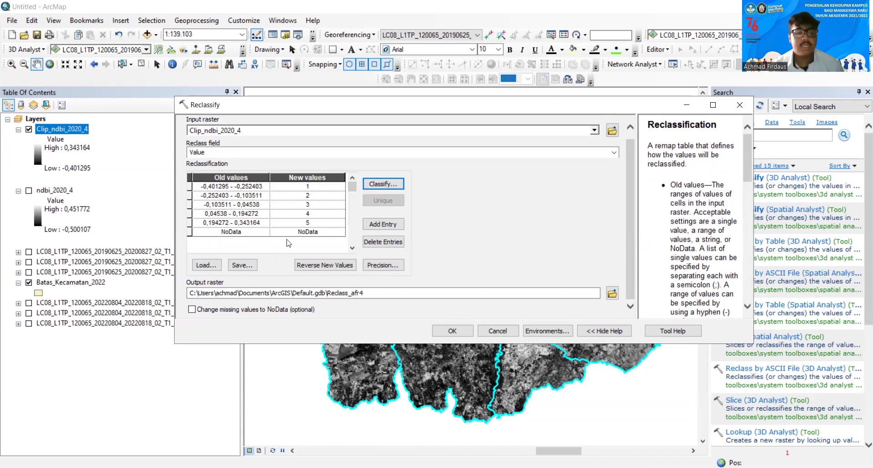
Run the reclassification with the output raster named Reclass_ndbi_2020 in the default geodatabase, and close the result's attribute table.
left_click(378, 295)
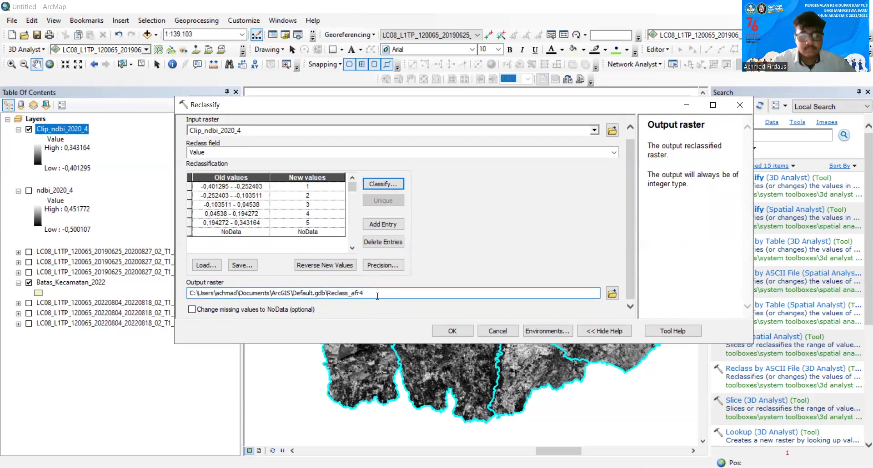
key("BackSpace")
key("BackSpace")
key("BackSpace")
key("BackSpace")
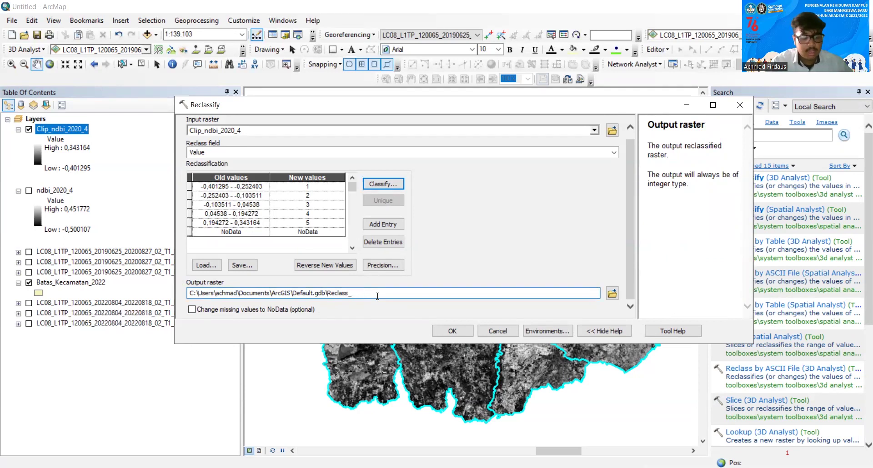
type("_")
key("BackSpace")
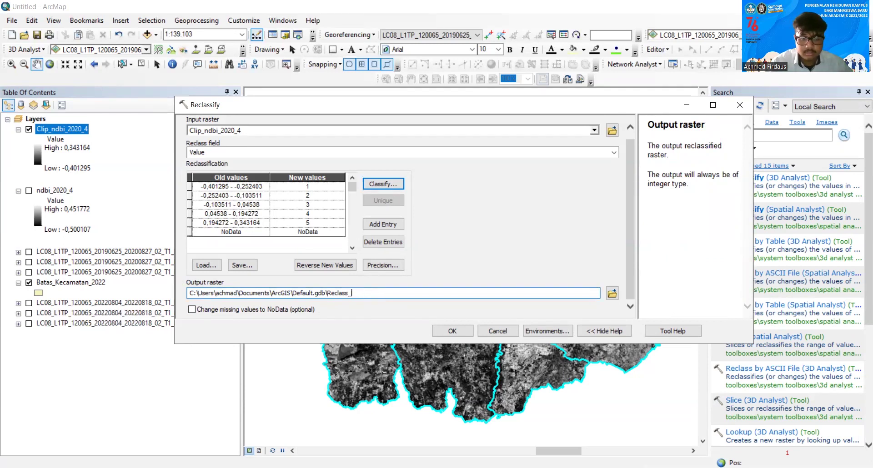
type("ndbi")
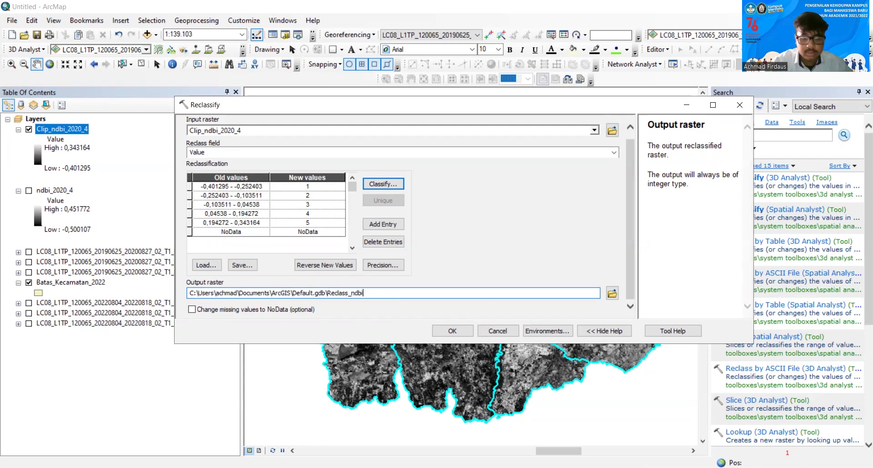
type("_2020")
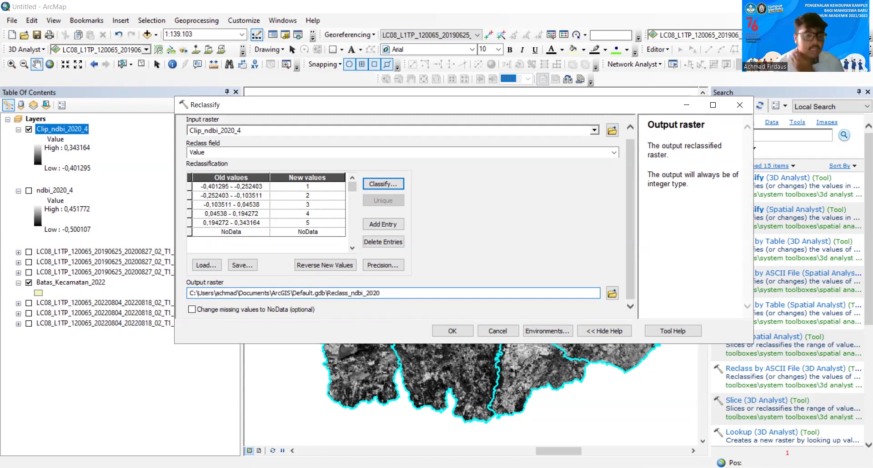
left_click(461, 335)
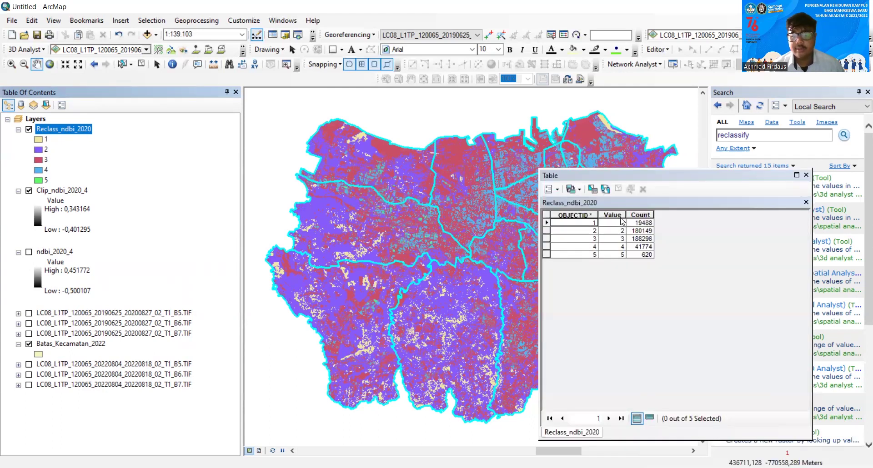
left_click(806, 175)
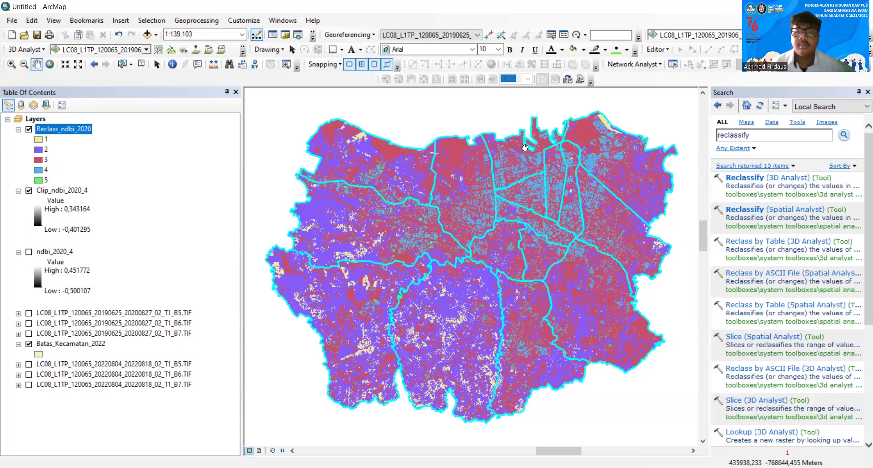
Find the Raster to Polygon conversion tool by searching "raster to polygon" and set Reclass_ndbi_2020 as its input raster.
double_click(746, 136)
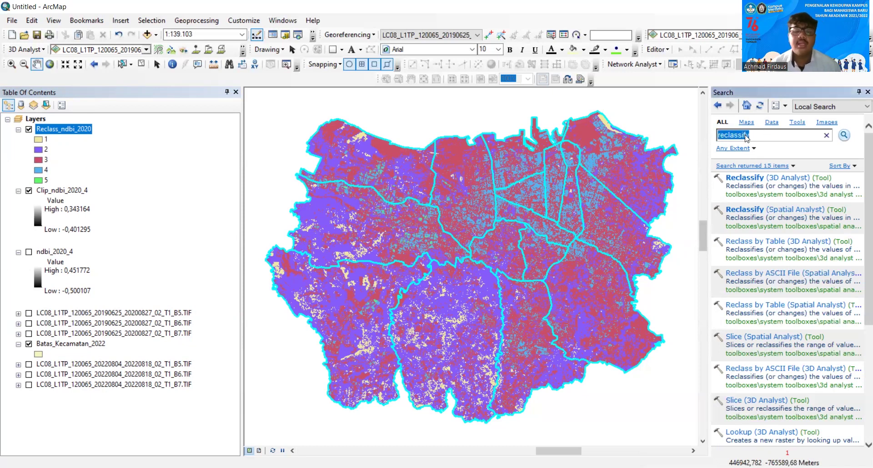
key("BackSpace")
type("raster")
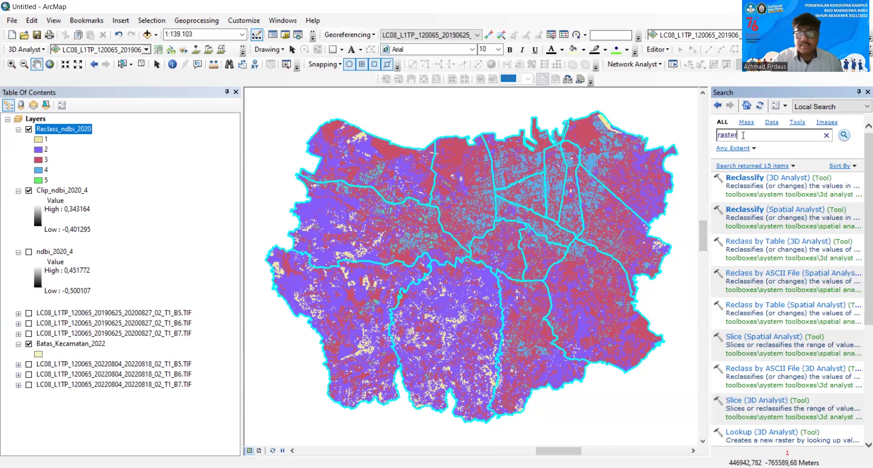
type(" to polygon")
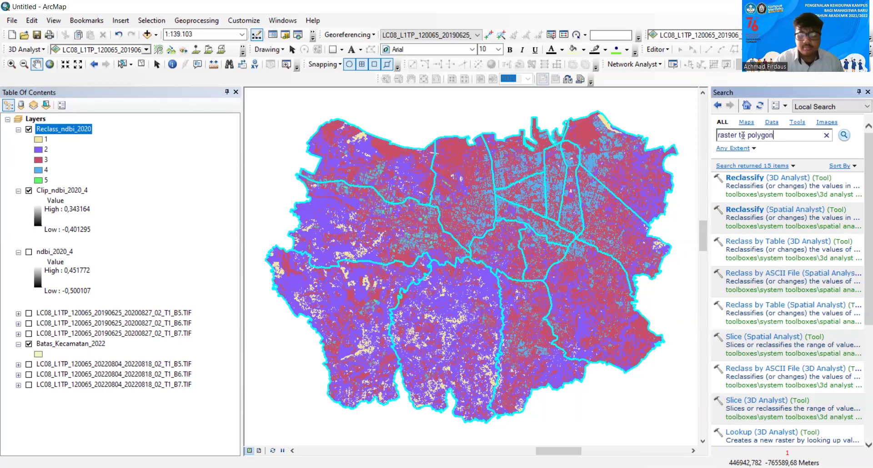
key("Return")
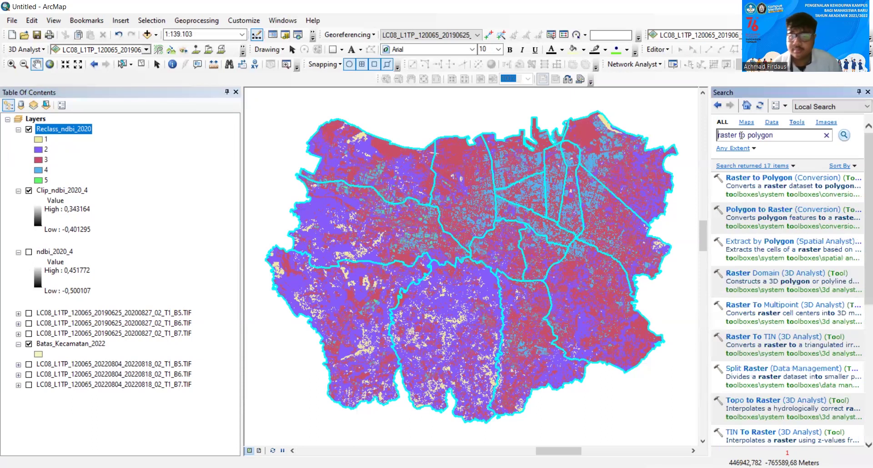
left_click(758, 178)
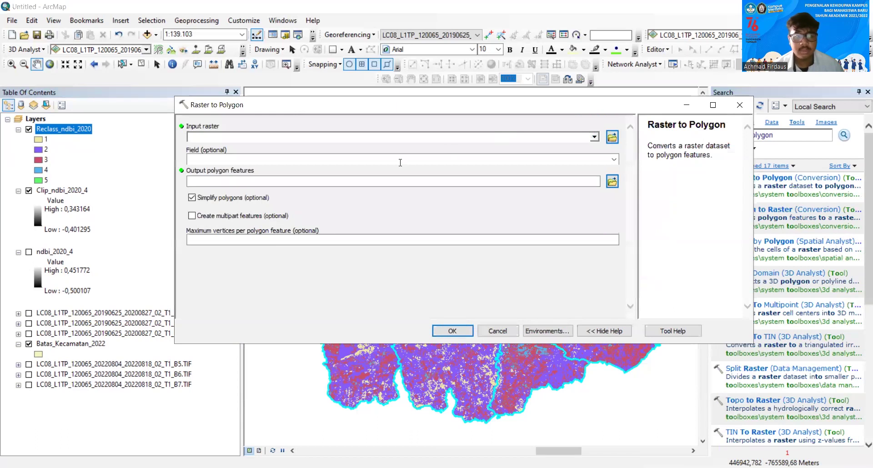
left_click(595, 137)
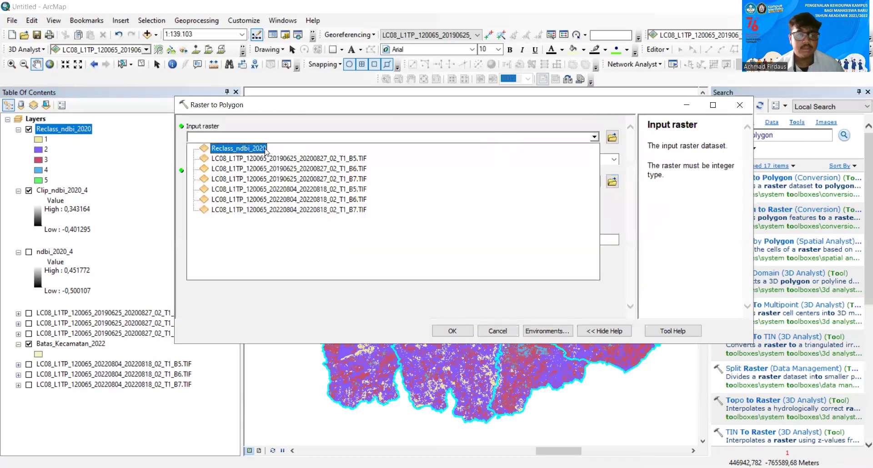
left_click(255, 148)
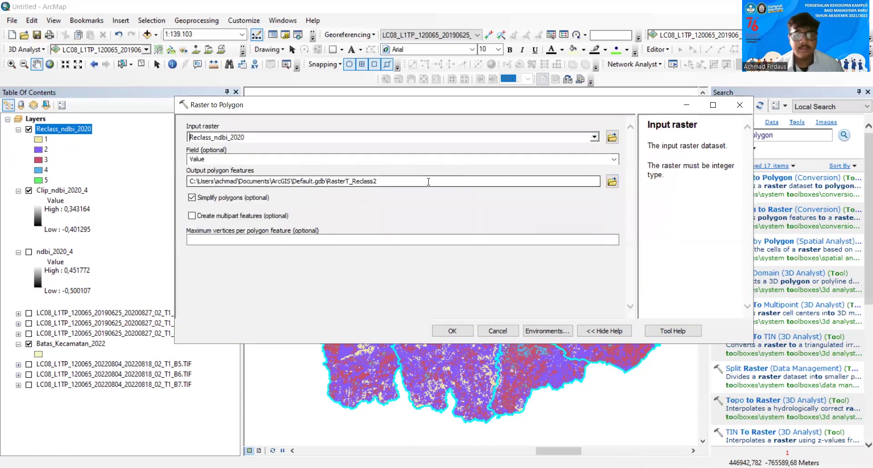
Name the output polygon features RECLASS_NDBI_VEKTOR in the default geodatabase and run the Raster to Polygon conversion.
left_click(396, 181)
key("BackSpace")
key("BackSpace")
key("BackSpace")
key("BackSpace")
key("BackSpace")
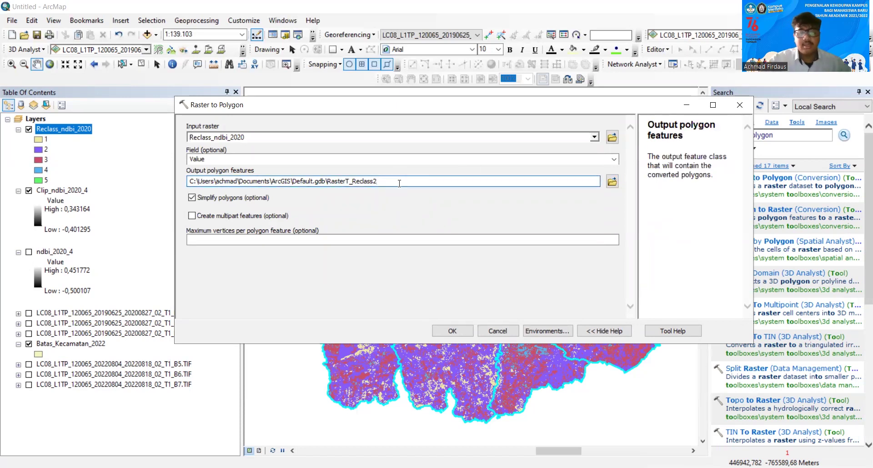
key("BackSpace")
key("BackSpace")
key("BackSpace")
key("BackSpace")
key("BackSpace")
key("BackSpace")
key("BackSpace")
key("BackSpace")
key("BackSpace")
key("BackSpace")
key("BackSpace")
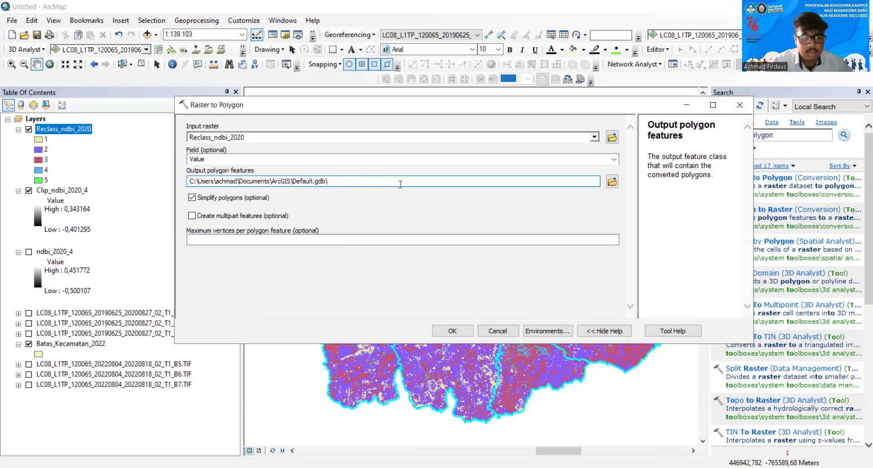
type("RE")
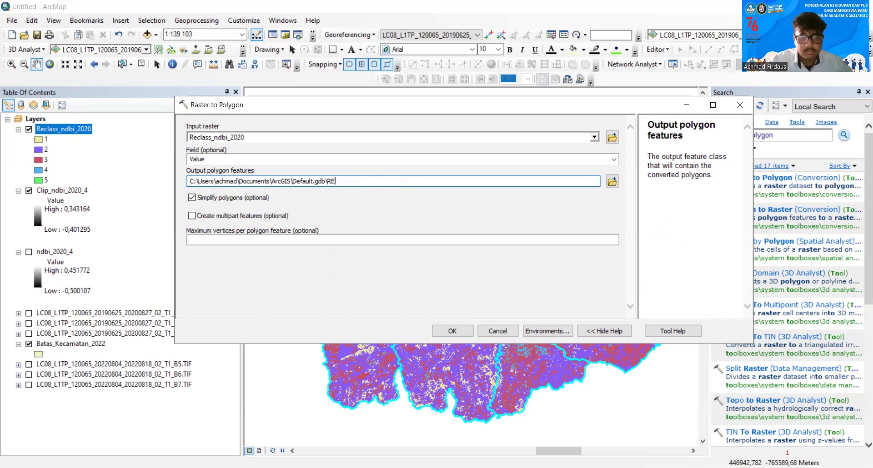
type("CLASS_N")
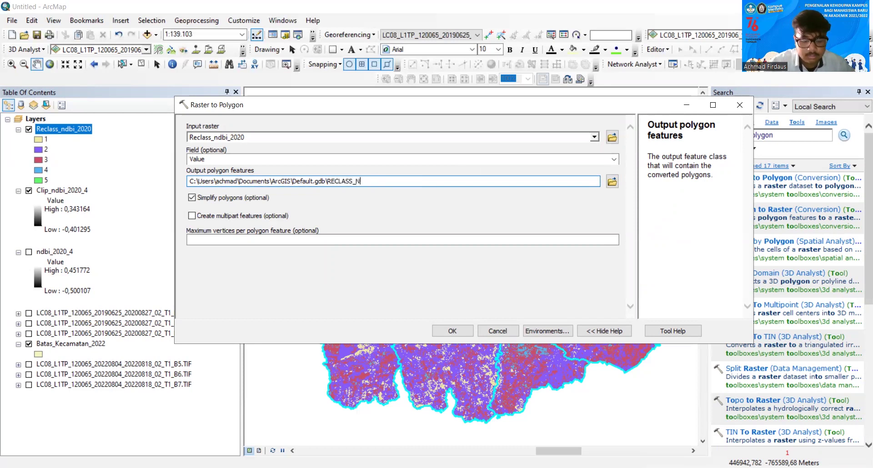
type("DBI_")
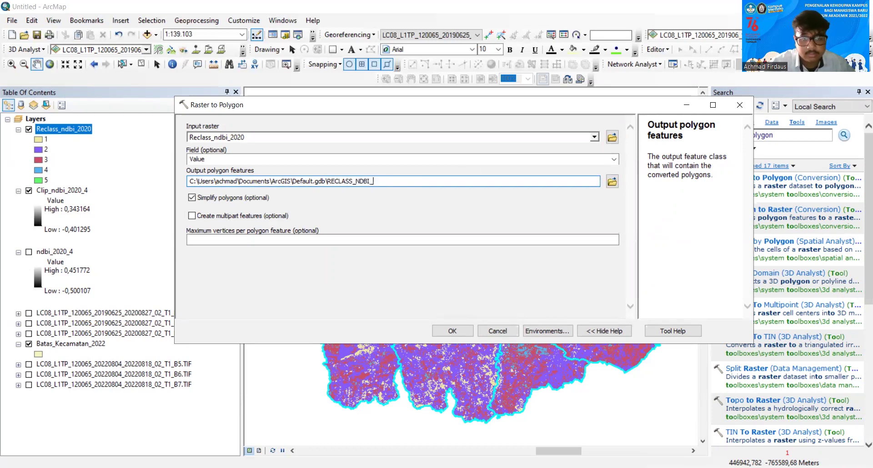
type("FIN")
key("BackSpace")
key("BackSpace")
key("BackSpace")
type("VEKTOR")
left_click(455, 331)
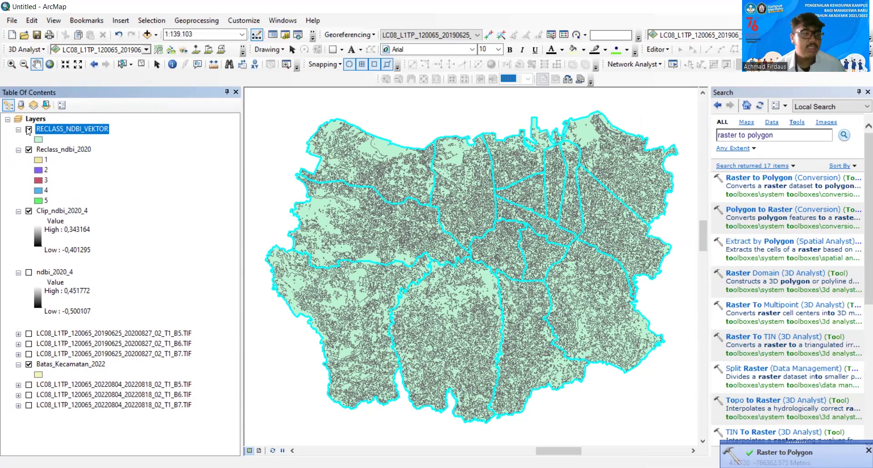
Compare RECLASS_NDBI_VEKTOR with the reclassified raster by toggling its visibility, and review the gridcode values in its attribute table.
left_click(28, 129)
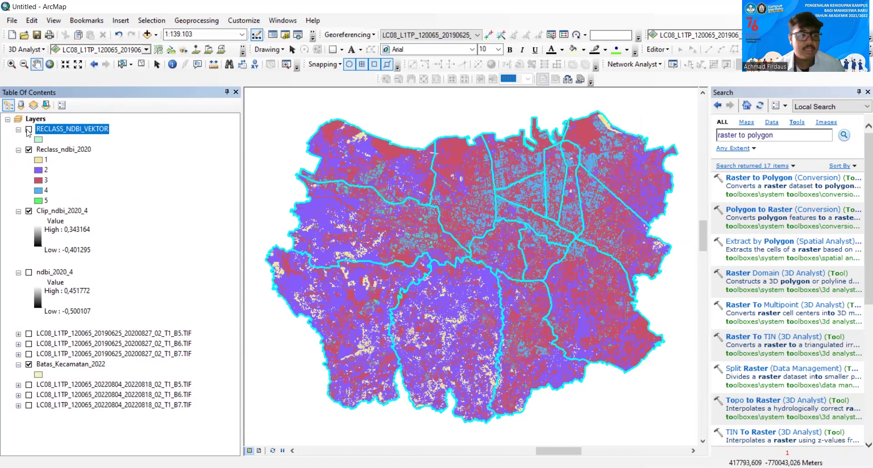
left_click(29, 130)
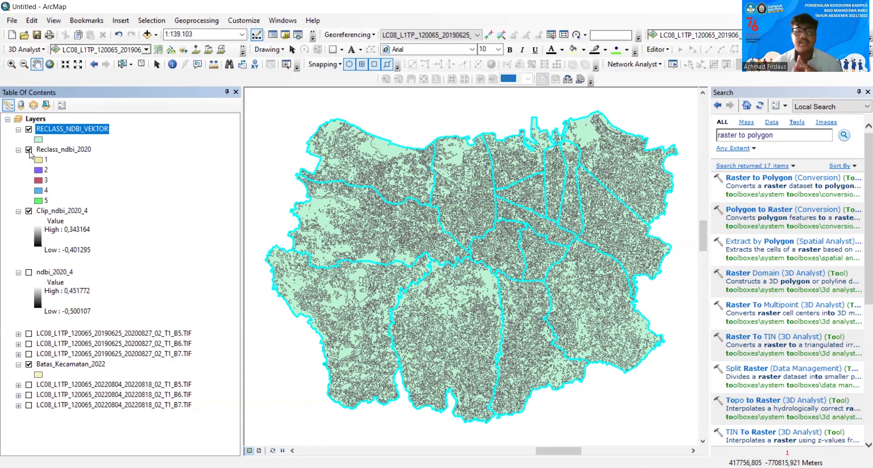
right_click(94, 133)
left_click(125, 164)
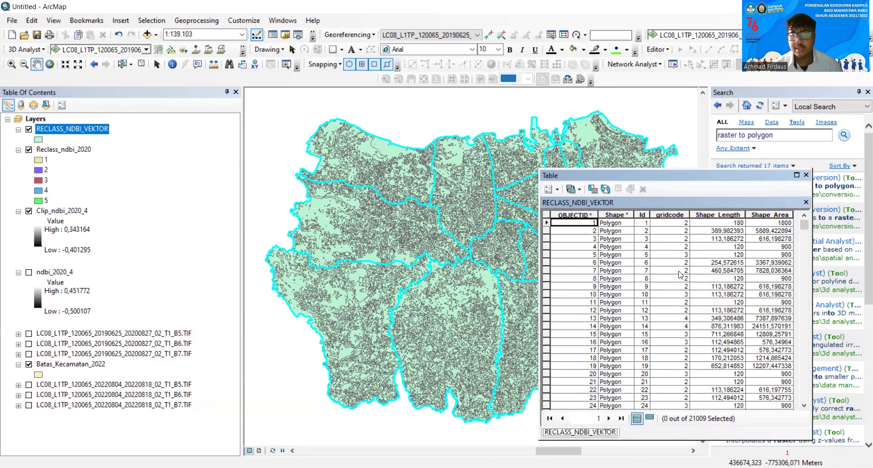
scroll(692, 279, "down", 10)
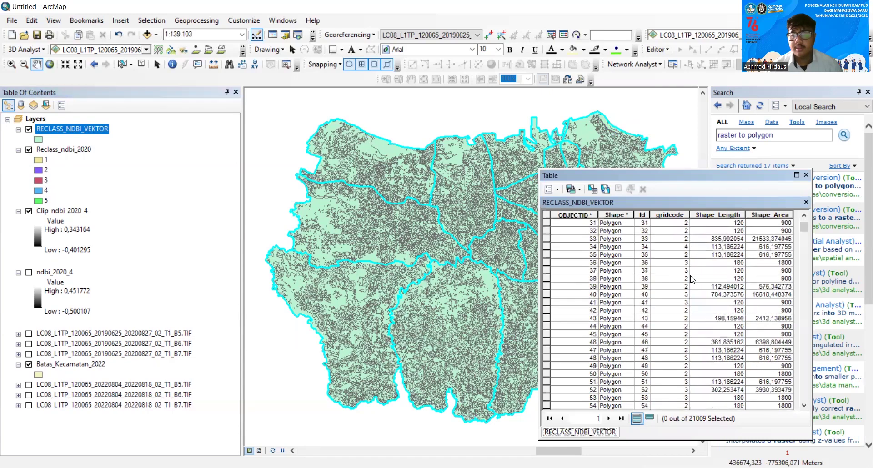
scroll(692, 279, "down", 12)
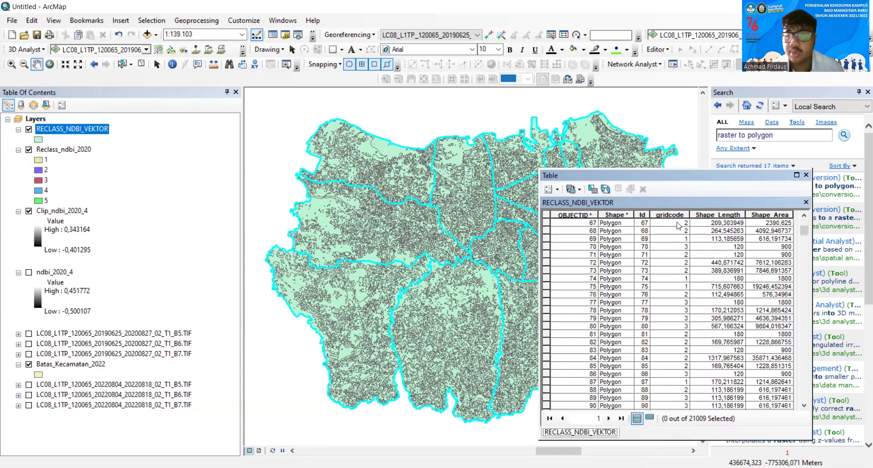
scroll(691, 238, "down", 7)
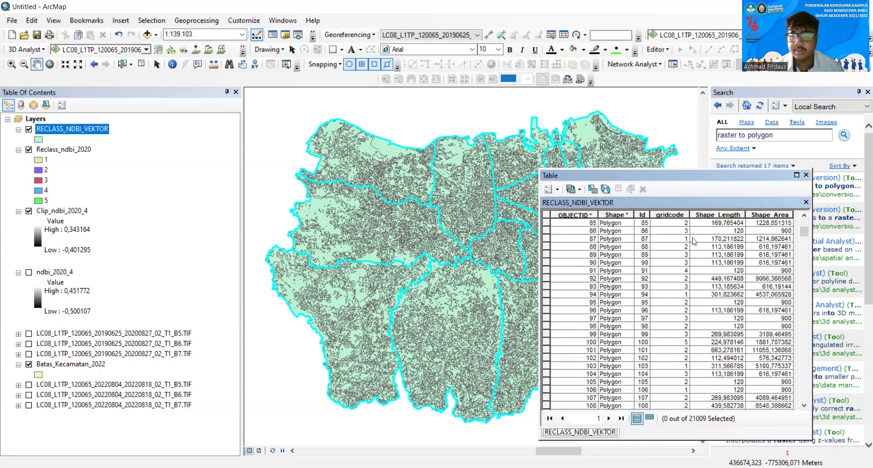
scroll(693, 242, "down", 14)
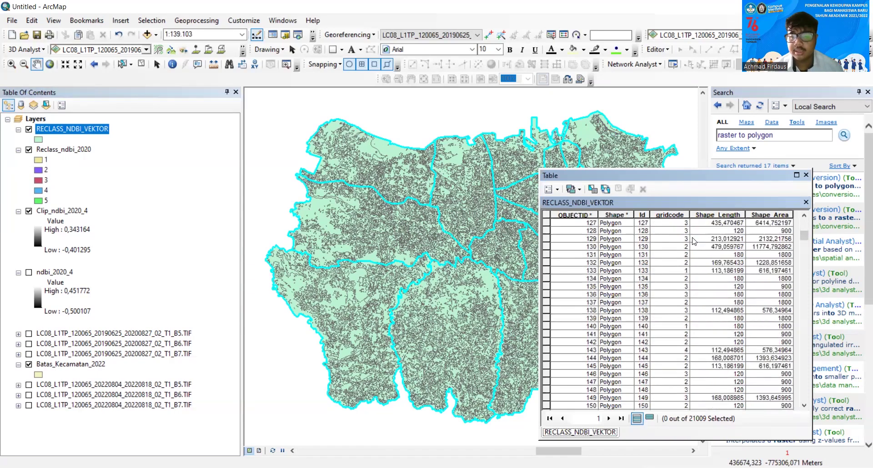
scroll(694, 242, "down", 13)
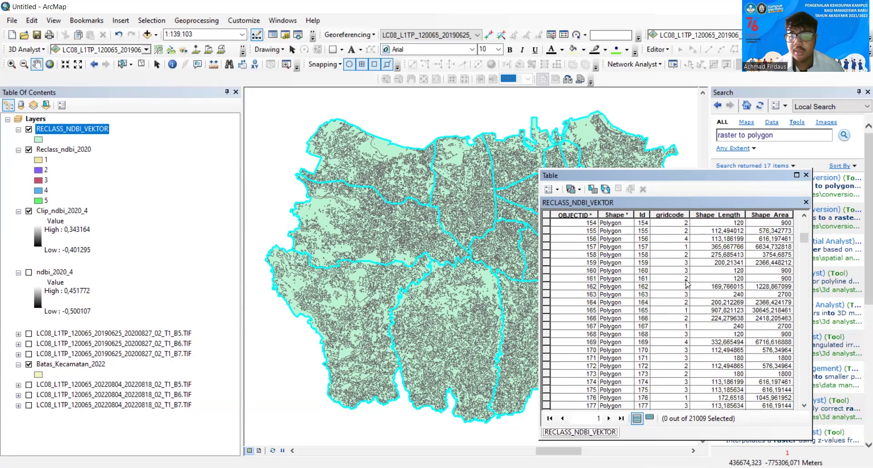
left_click_drag(804, 240, 825, 333)
left_click_drag(828, 369, 826, 371)
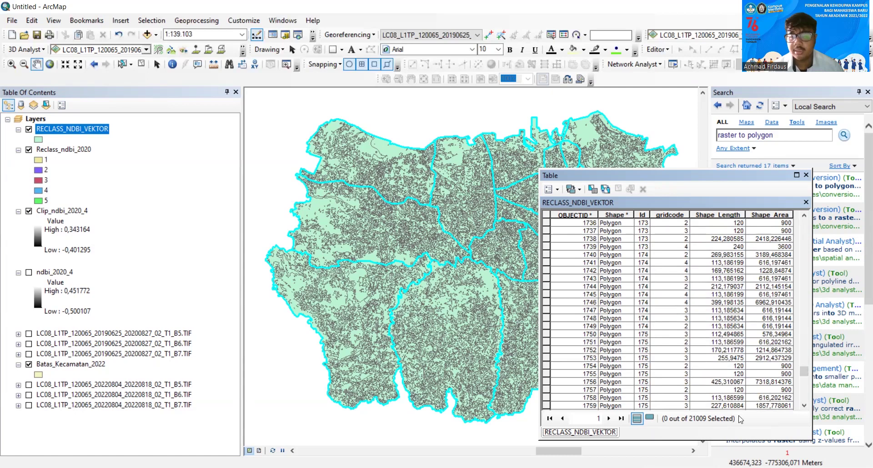
Dissolve RECLASS_NDBI_VEKTOR by the gridcode, Shape_Length and Shape_Area fields into RECLASS_NDBI_VEKTOR_Dissolve.
left_click(212, 22)
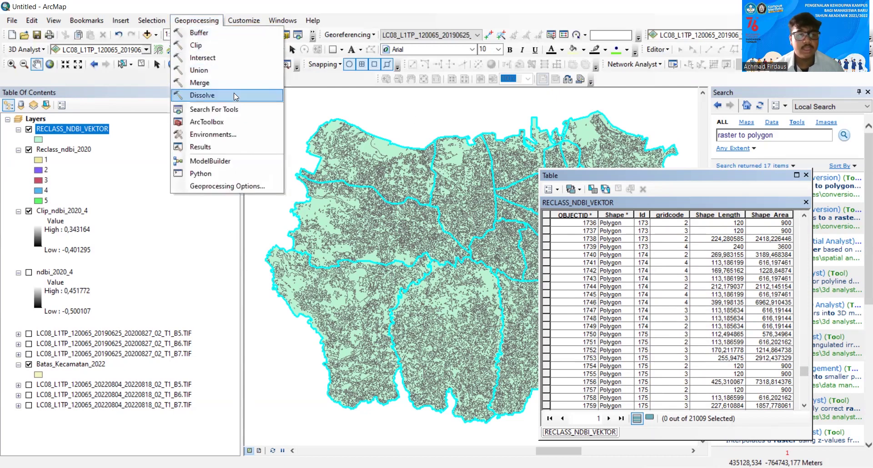
left_click(235, 99)
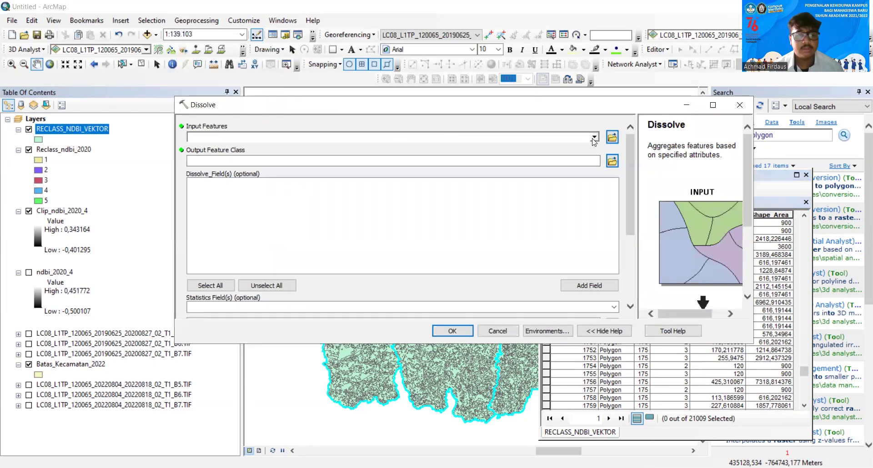
left_click(315, 134)
left_click(266, 150)
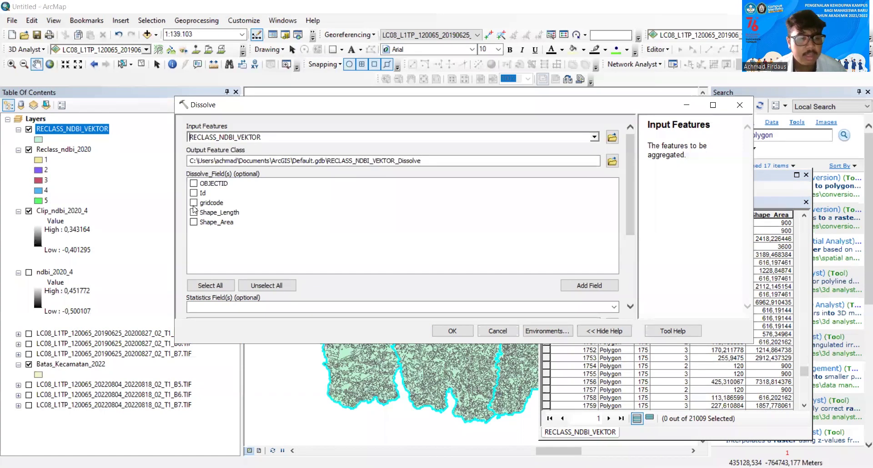
left_click(194, 204)
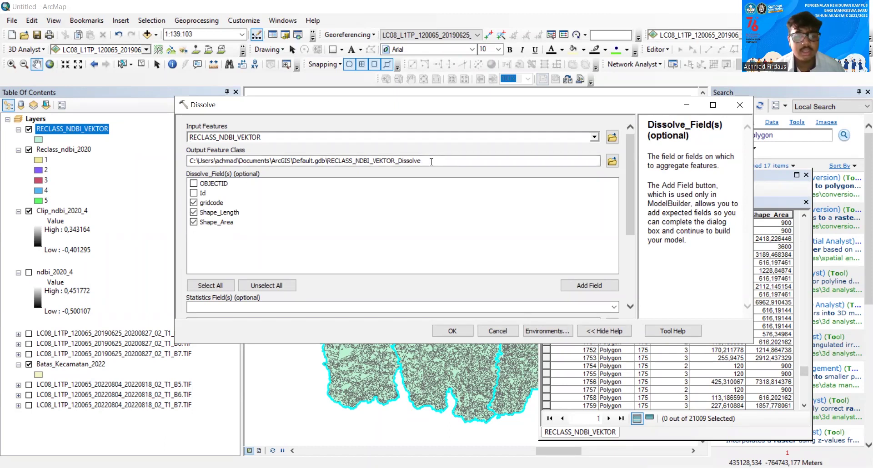
left_click(447, 331)
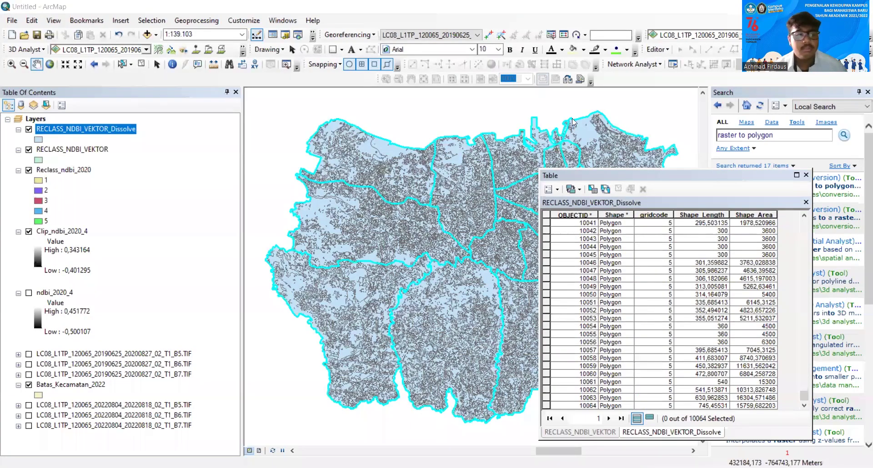
Move the attribute table aside and examine the gridcode values across the RECLASS_NDBI_VEKTOR_Dissolve records.
left_click_drag(571, 175, 396, 94)
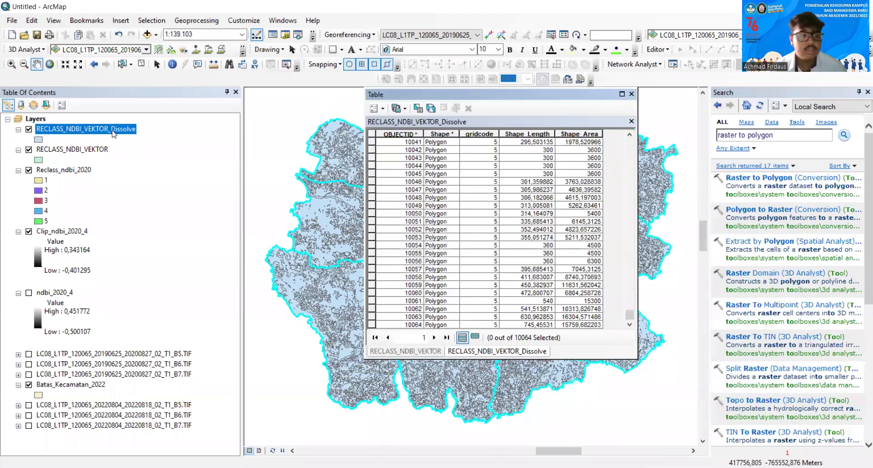
scroll(494, 184, "up", 4)
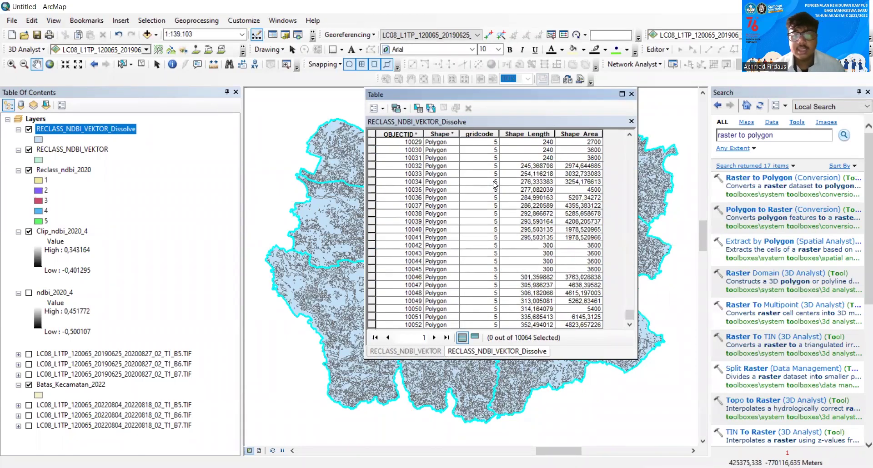
left_click_drag(629, 315, 629, 276)
left_click_drag(610, 161, 630, 157)
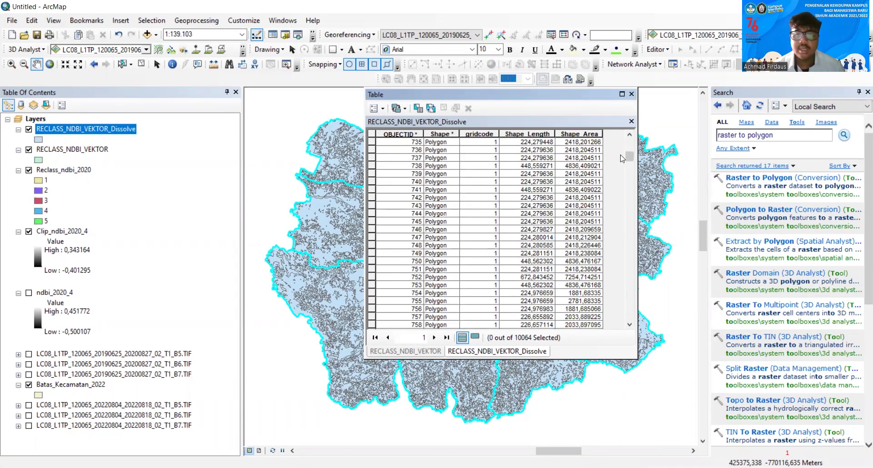
left_click_drag(630, 161, 615, 280)
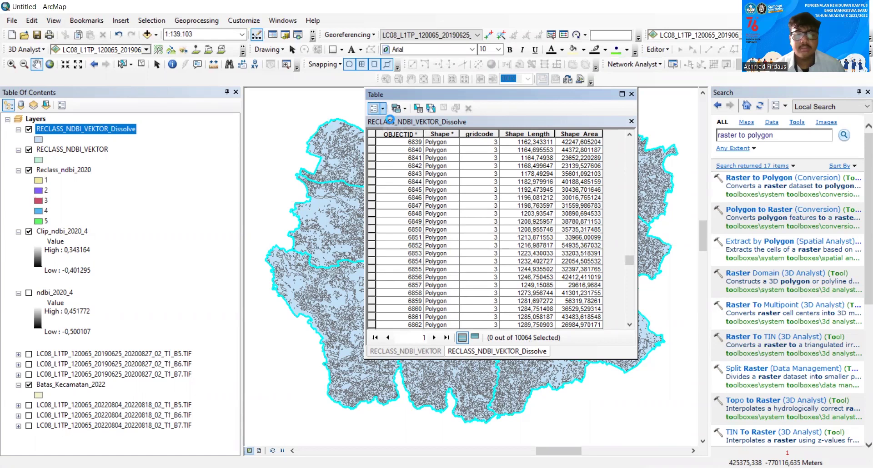
Try to calculate the gridcode field of RECLASS_NDBI_VEKTOR_Dissolve with the VB Script expression [gridcode] =1.
left_click(378, 108)
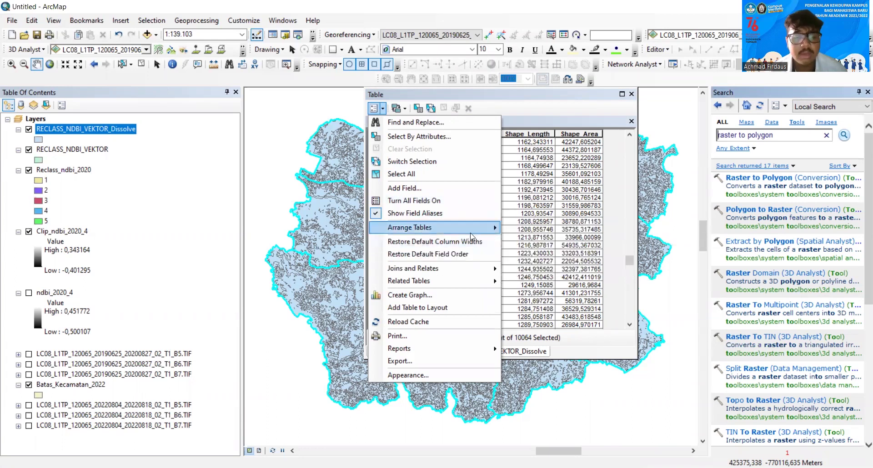
left_click(613, 197)
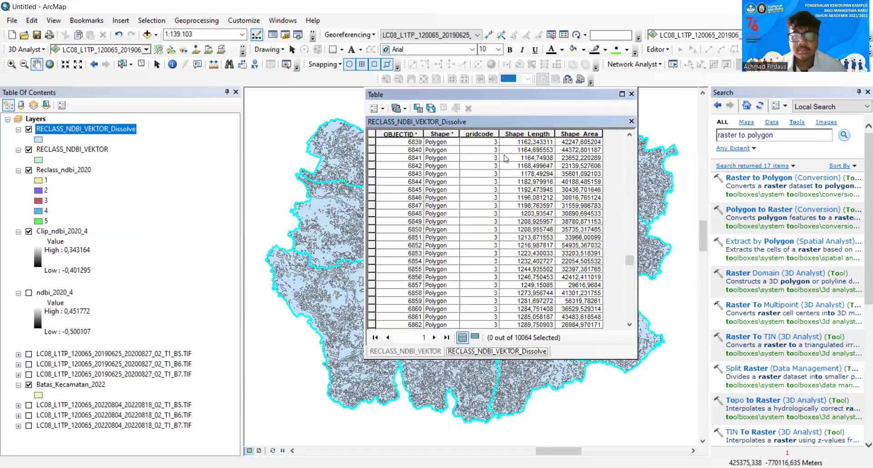
right_click(471, 138)
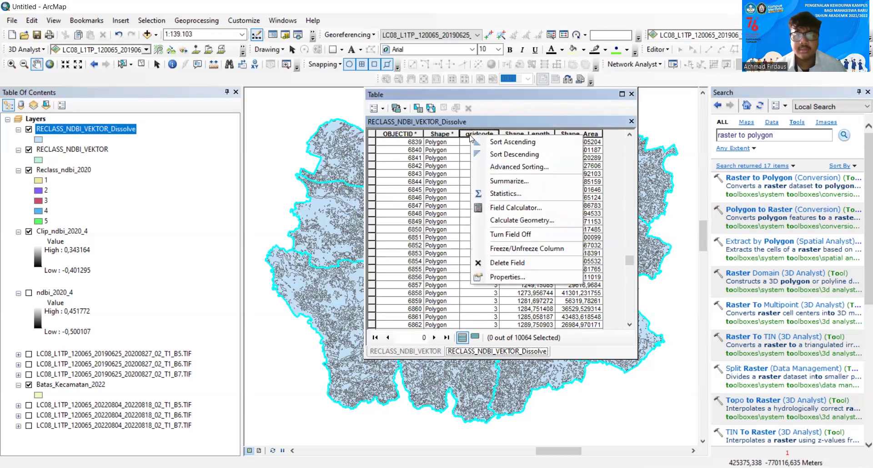
left_click(520, 210)
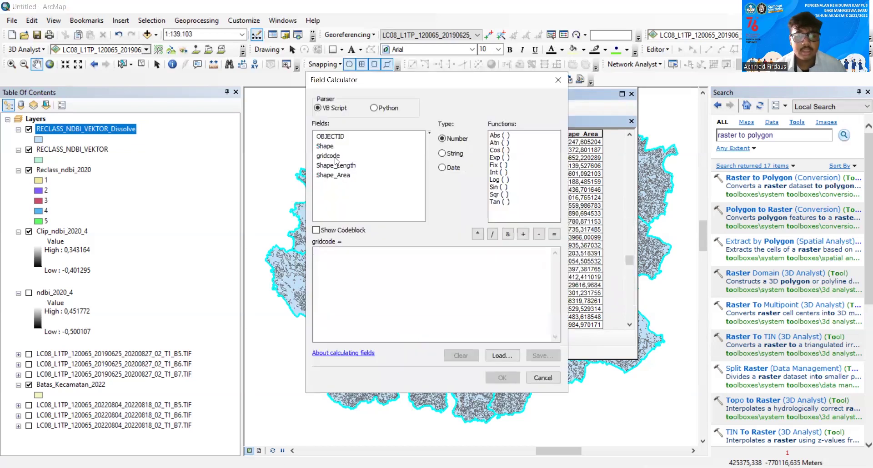
double_click(327, 155)
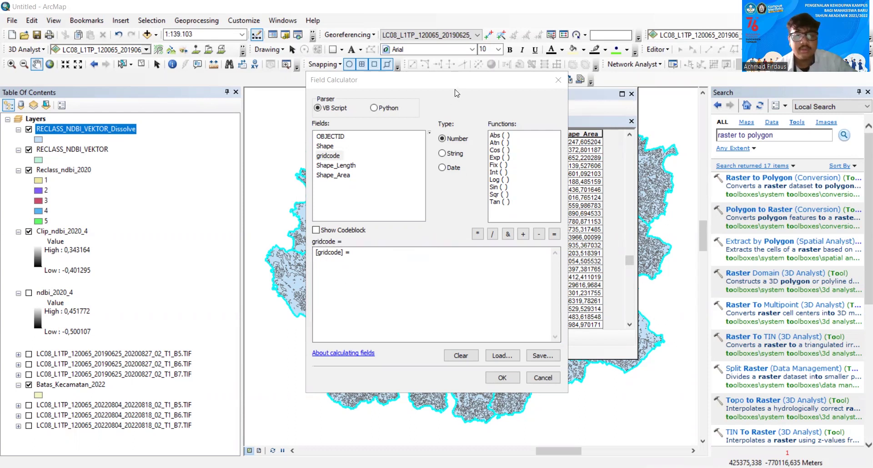
left_click_drag(483, 85, 393, 92)
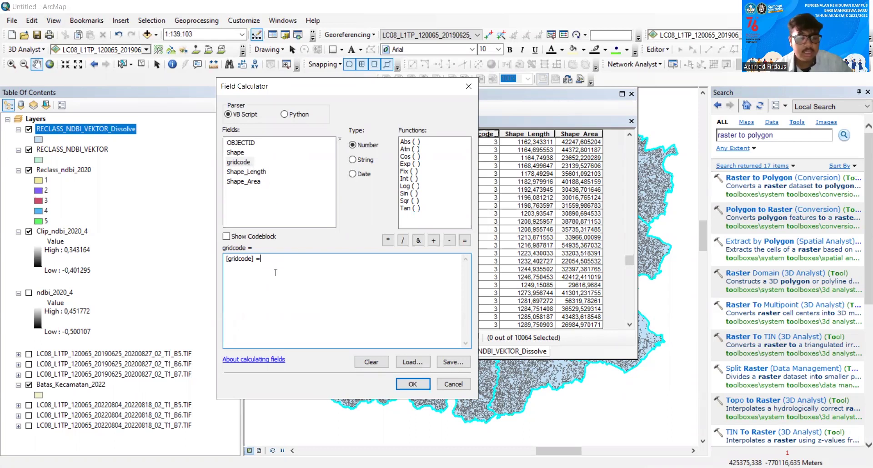
type("1")
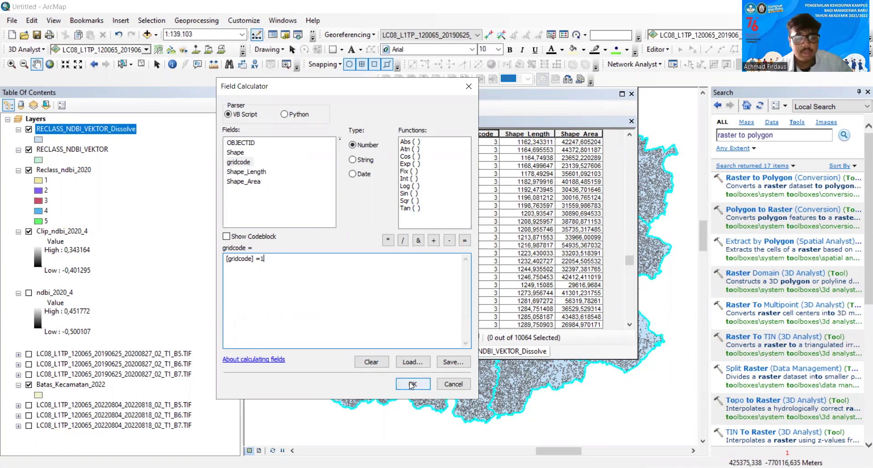
left_click(411, 386)
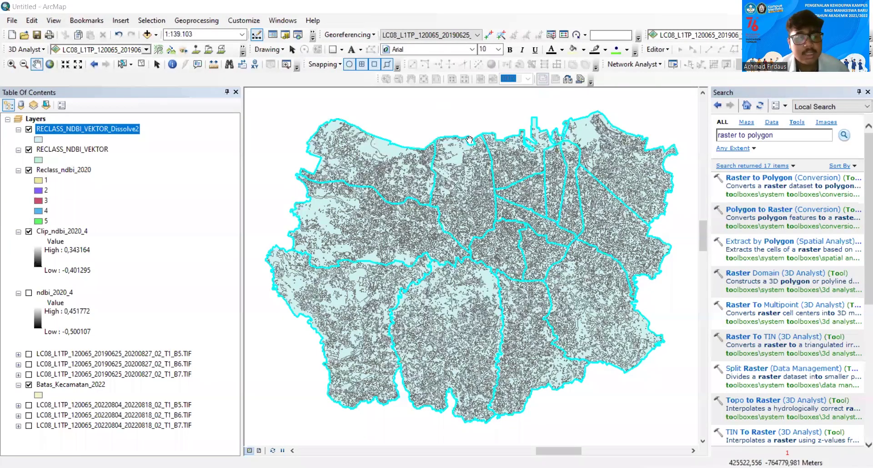
Open the attribute table of RECLASS_NDBI_VEKTOR_Dissolve2 and review the length and area of each gridcode class.
right_click(123, 131)
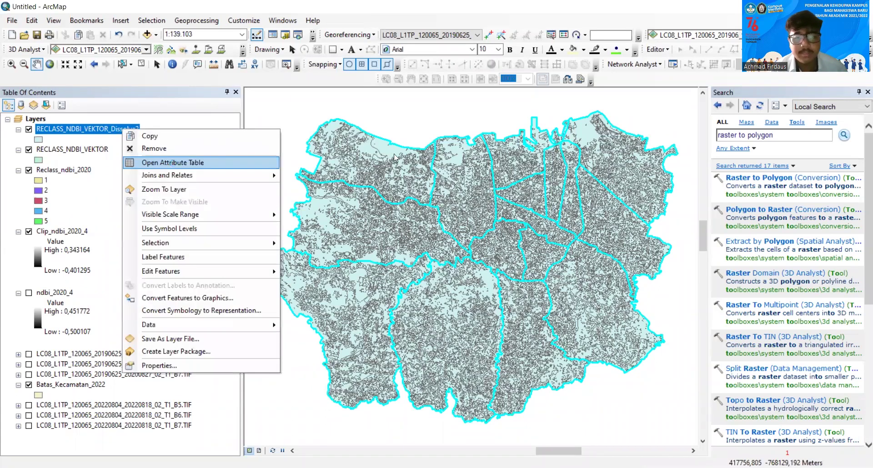
key("Return")
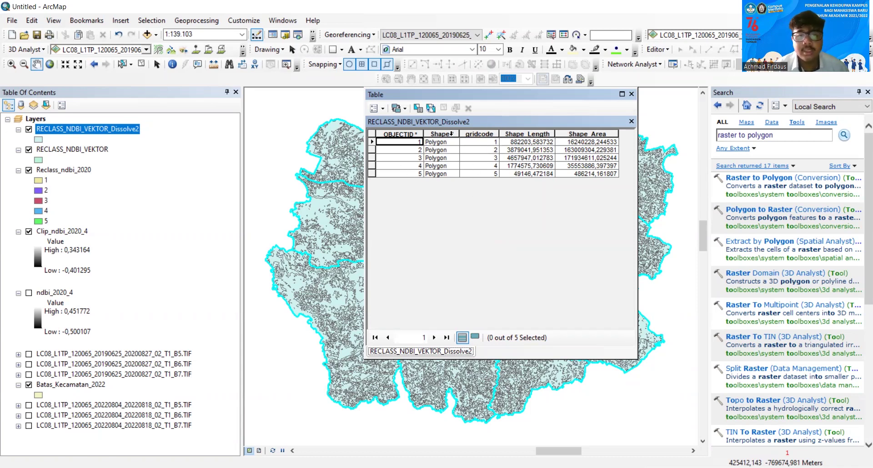
left_click(506, 167)
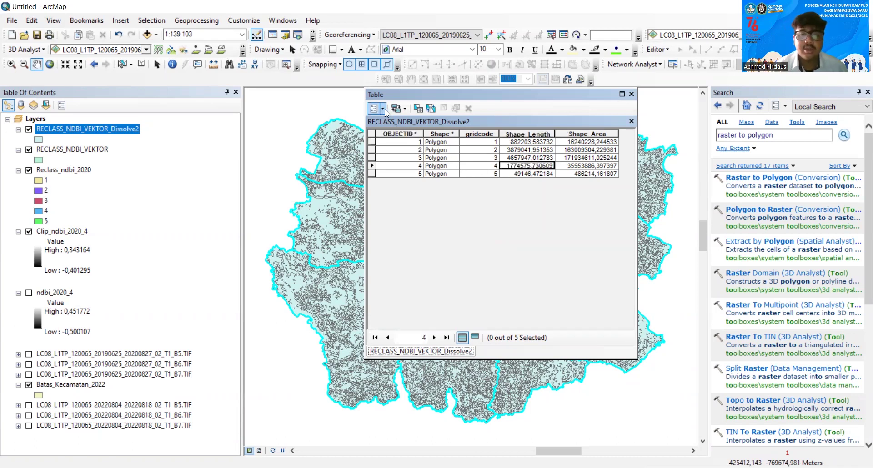
Add a Text field named KET with length 50 to the RECLASS_NDBI_VEKTOR_Dissolve2 table.
left_click(384, 112)
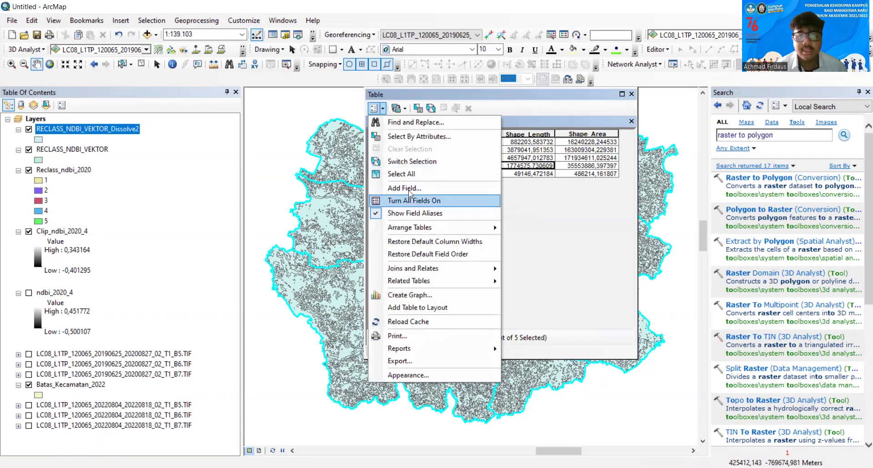
left_click(410, 191)
type("kET")
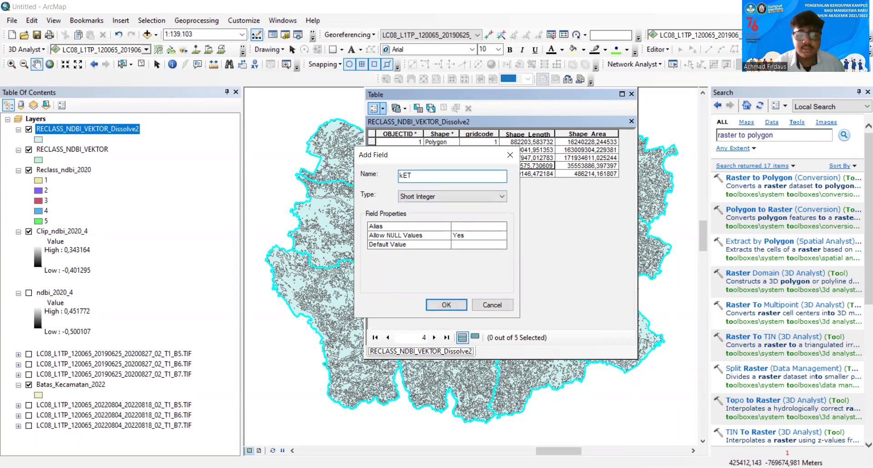
key("BackSpace")
type("KET")
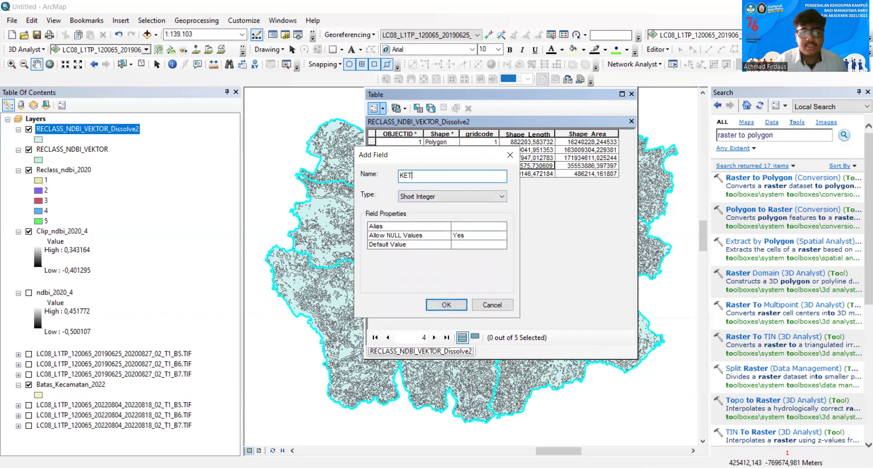
left_click(441, 197)
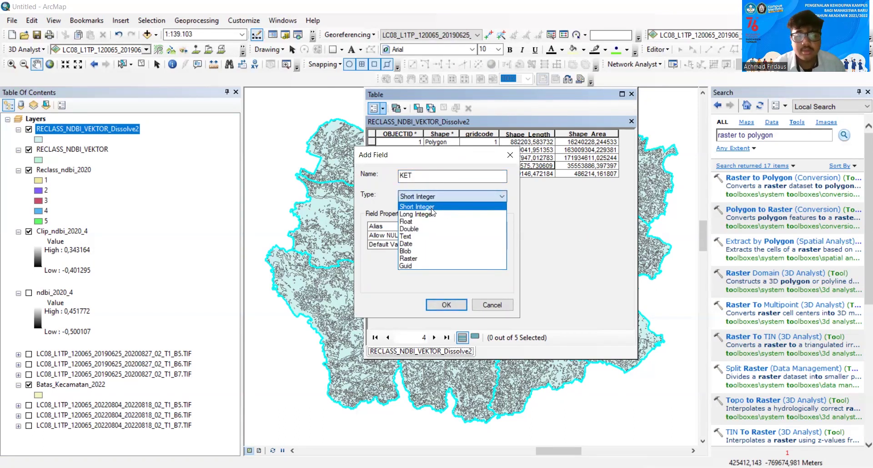
left_click(443, 236)
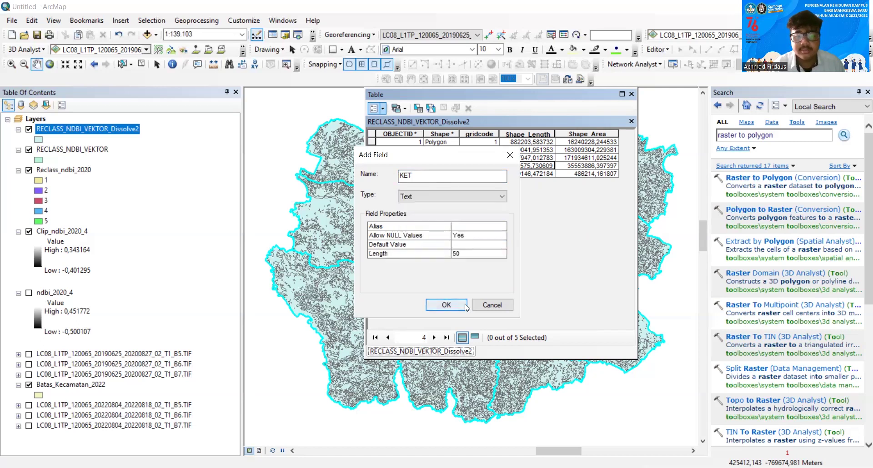
left_click(454, 309)
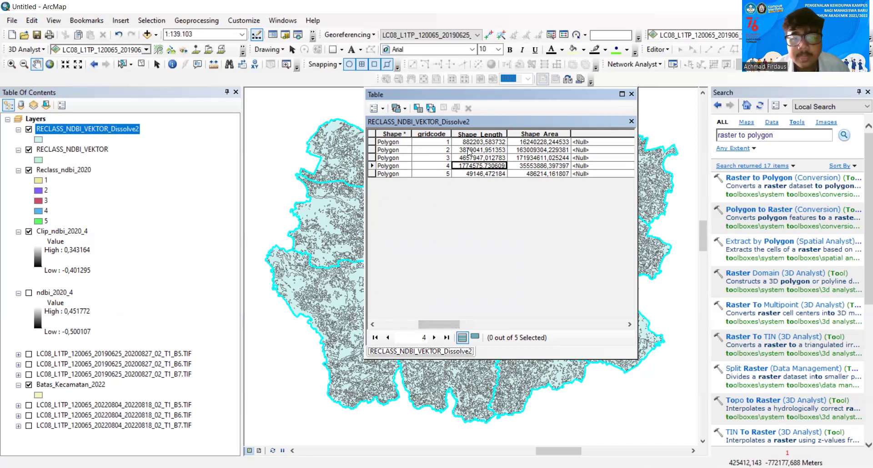
Start an edit session on the RECLASS_NDBI_VEKTOR_Dissolve2 layer.
left_click(583, 142)
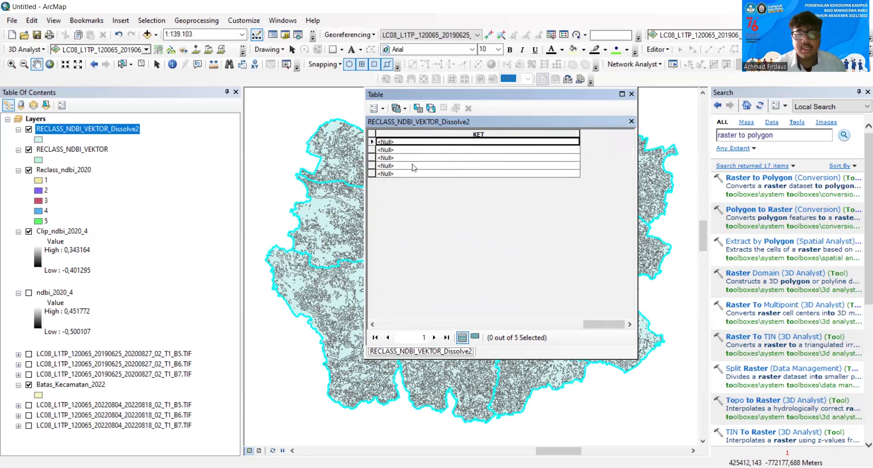
right_click(117, 129)
mouse_move(236, 280)
left_click(309, 270)
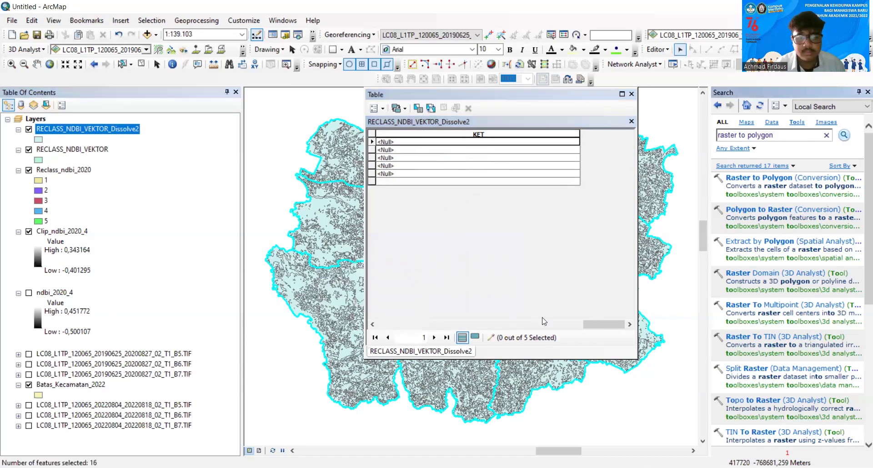
Fill in KET as Non Terbangun for gridcode 1 and Kepadatan Rendah for gridcode 2.
left_click_drag(451, 319, 447, 318)
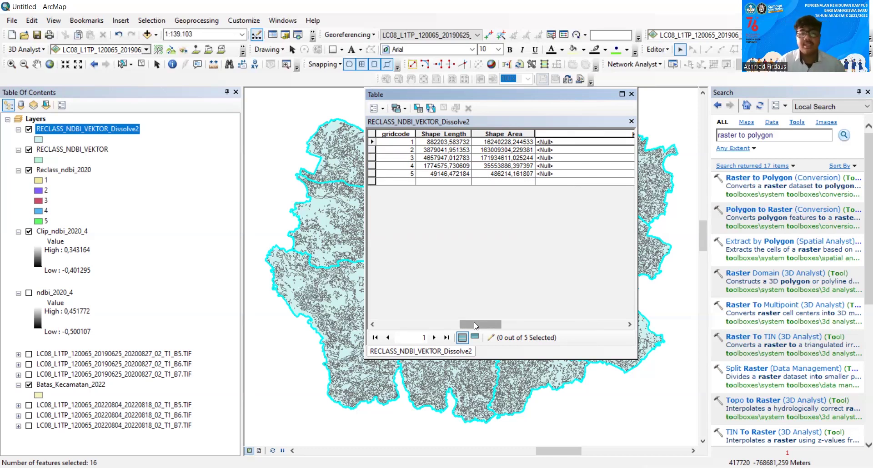
left_click(558, 141)
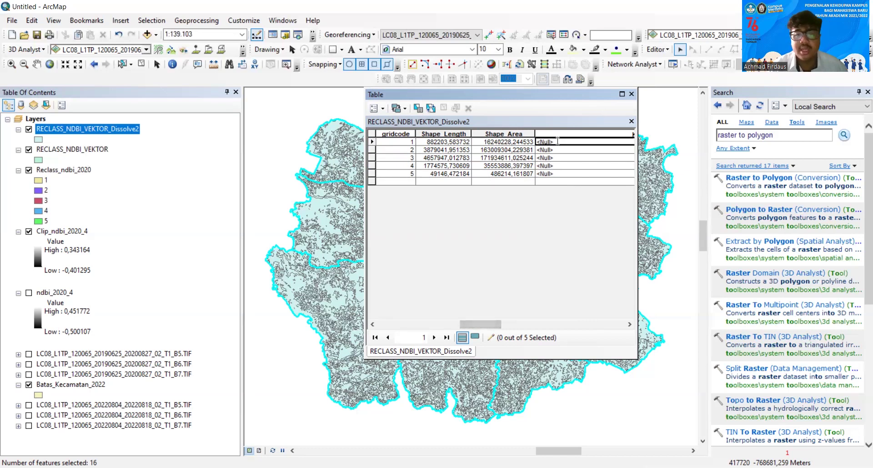
left_click(558, 141)
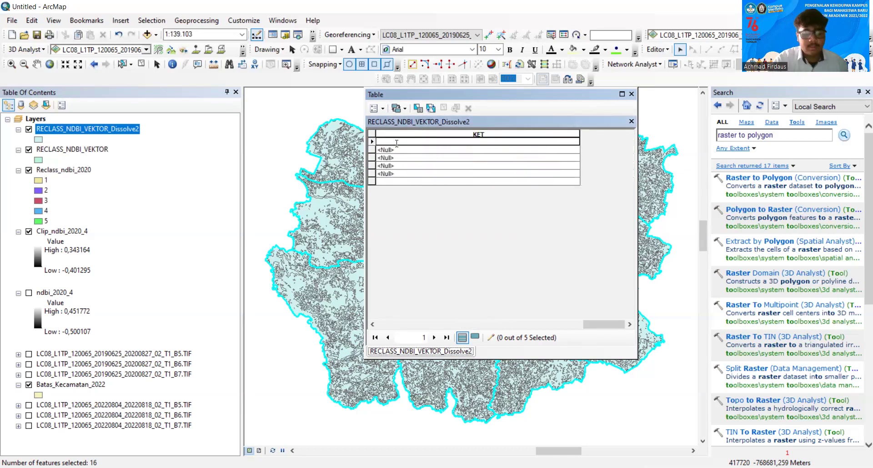
key("BackSpace")
key("BackSpace")
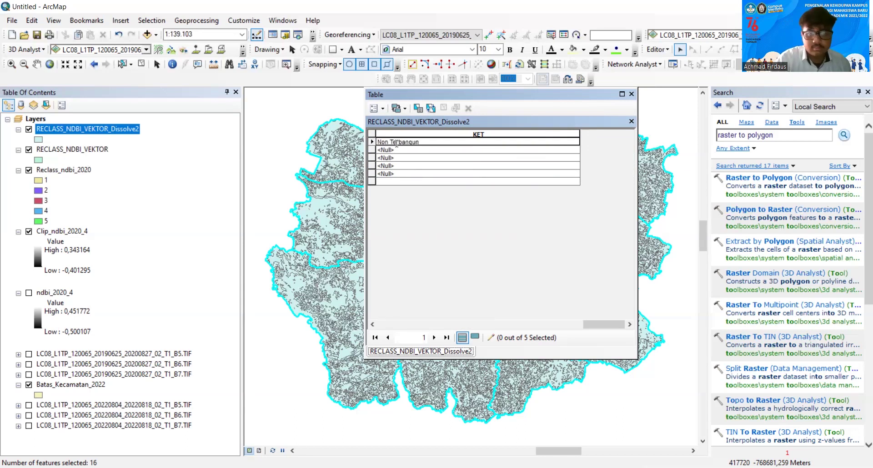
left_click(398, 150)
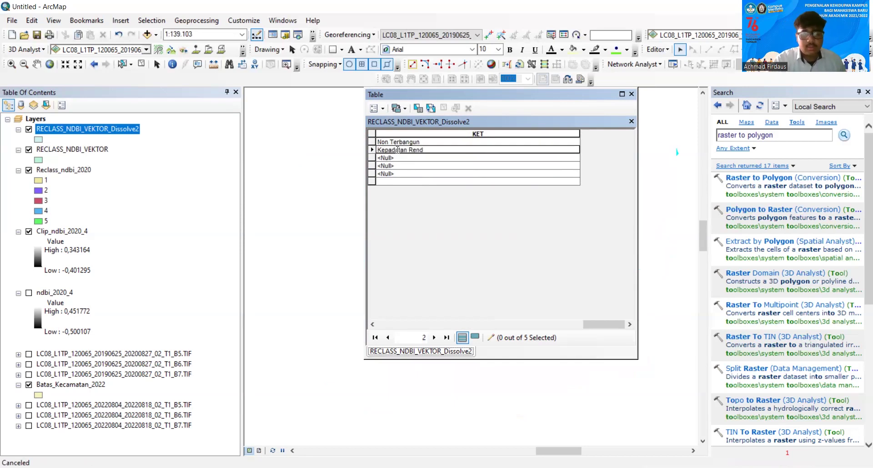
Fill in KET for gridcodes 3, 4 and 5 as Kepadatan Sedang, Kepadatan Tinggi and Kepadatan Sangat Tinggi.
left_click(404, 158)
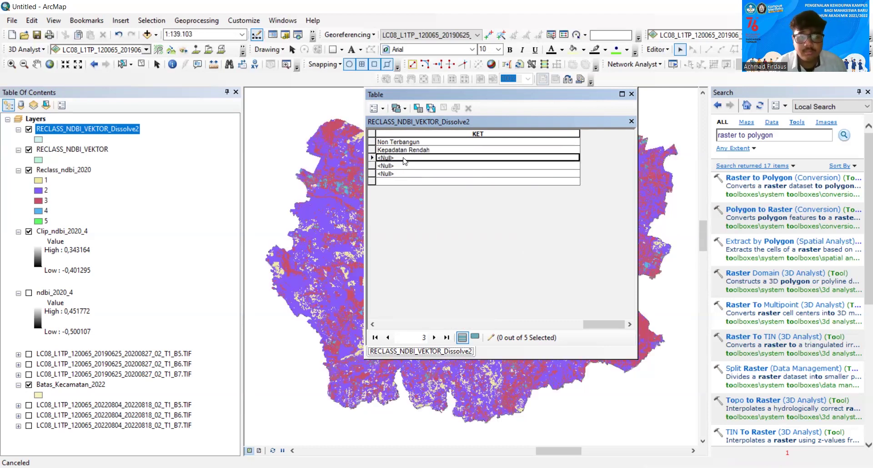
type("Kepadatan")
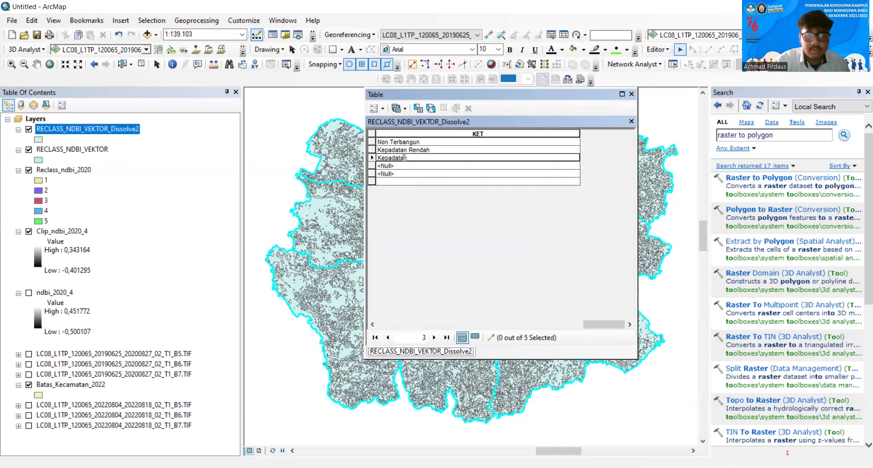
type(" Sedang")
left_click(407, 167)
left_click(407, 166)
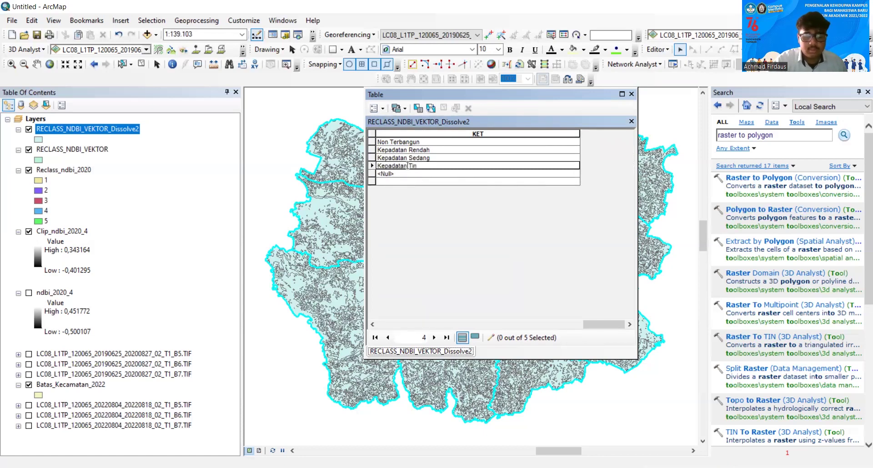
left_click(417, 173)
left_click(417, 173)
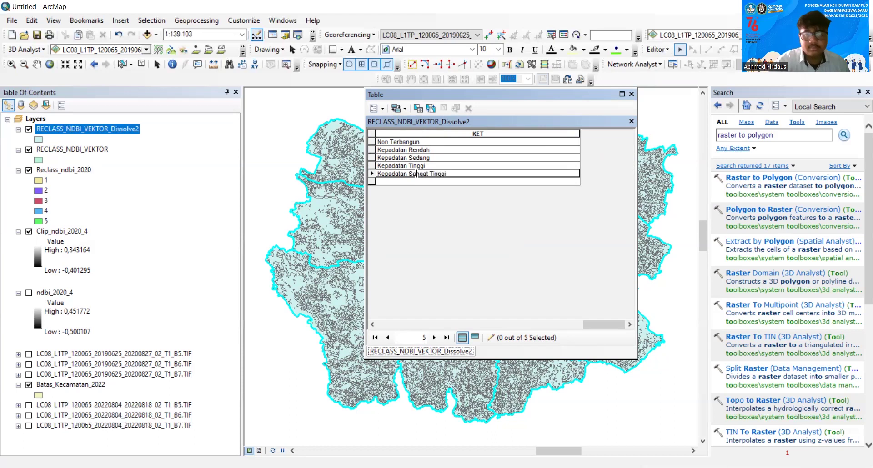
mouse_move(602, 324)
left_mouse_down()
mouse_move(540, 305)
mouse_move(530, 325)
mouse_move(463, 325)
mouse_move(609, 337)
left_mouse_up()
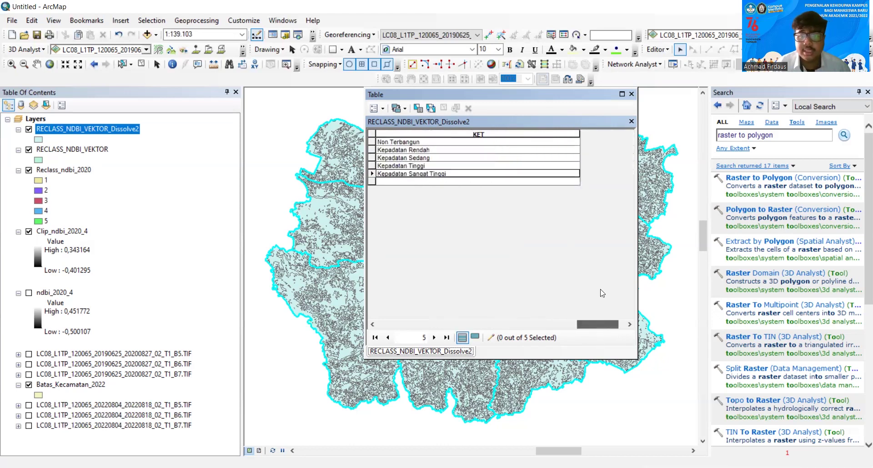
Save the attribute edits and end the edit session.
left_click(375, 108)
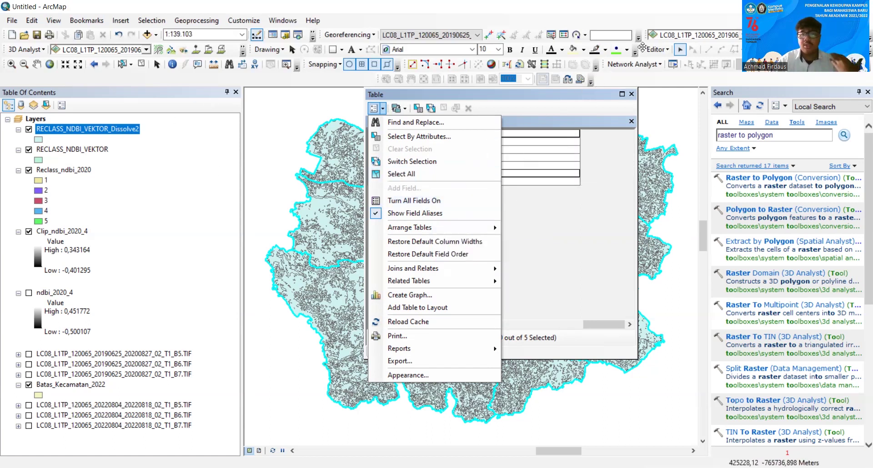
left_click(657, 49)
left_click(685, 89)
left_click(657, 49)
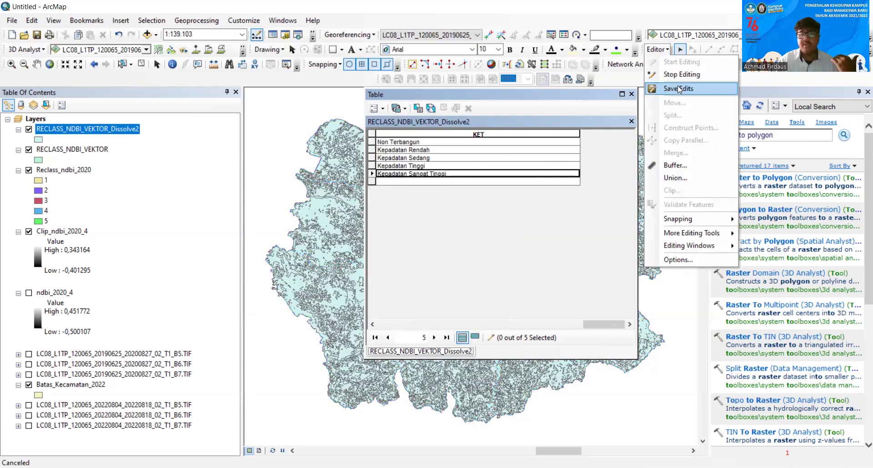
left_click(682, 74)
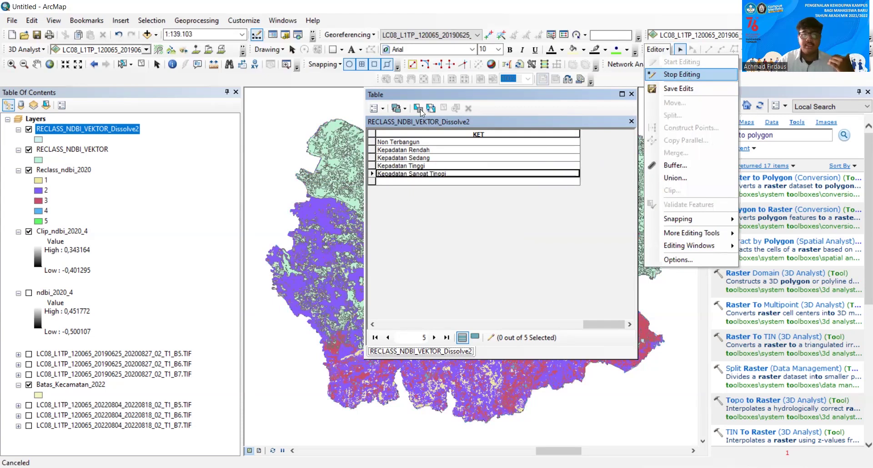
Add a Double field named Luas to the RECLASS_NDBI_VEKTOR_Dissolve2 table.
left_click(376, 109)
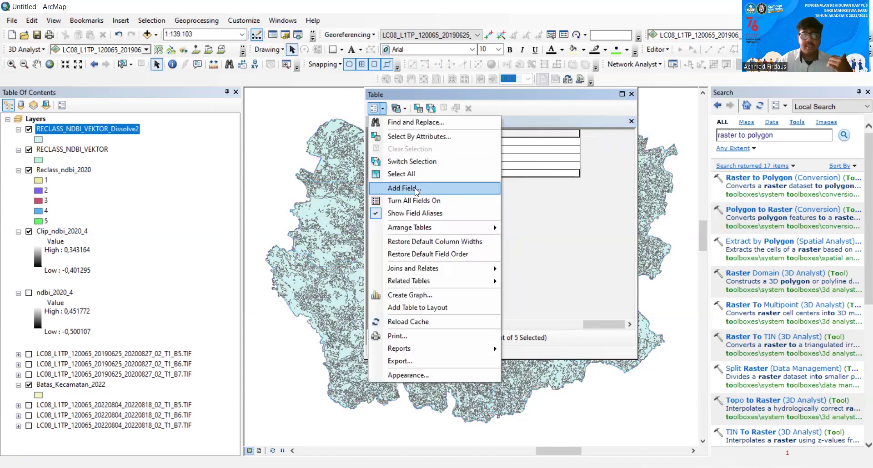
left_click(415, 190)
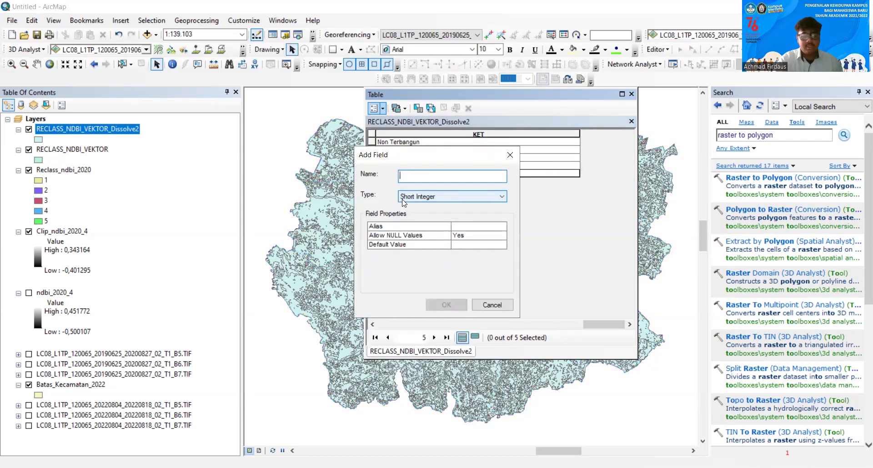
type("Luas")
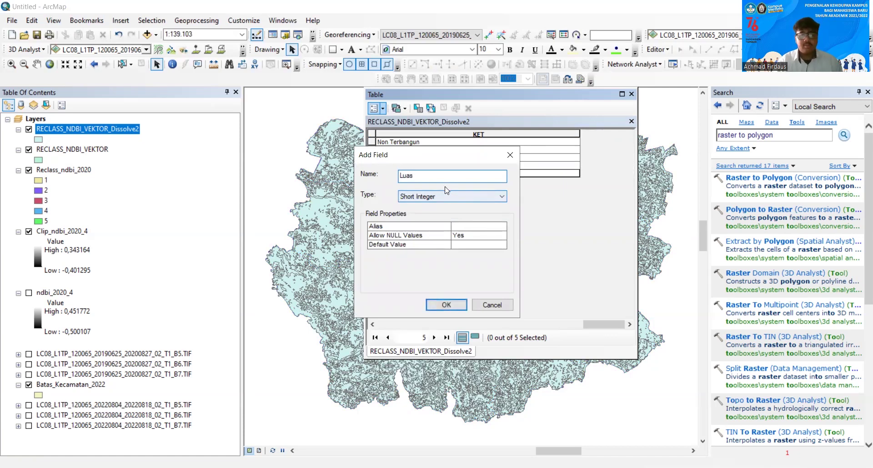
left_click(445, 196)
left_click(448, 226)
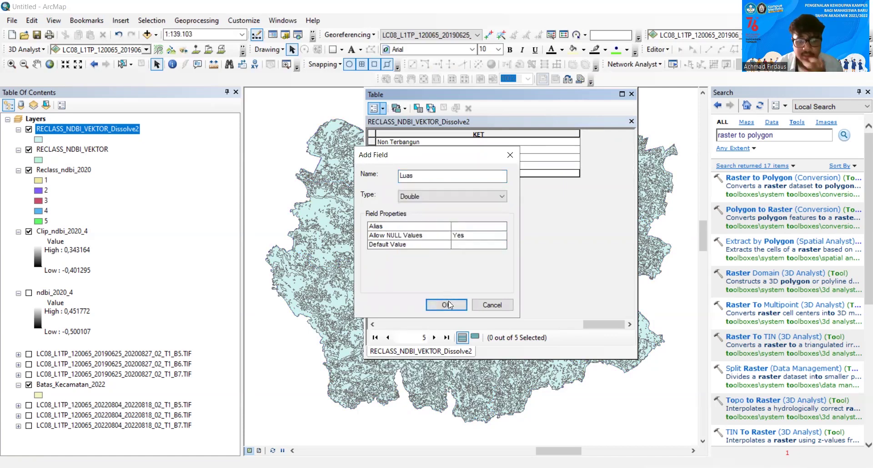
left_click(446, 305)
left_click_drag(574, 325, 453, 341)
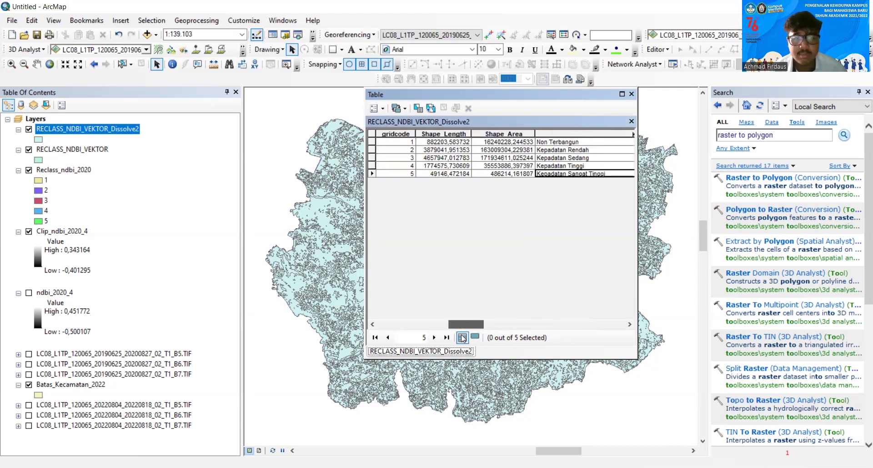
left_click(528, 327)
left_click_drag(540, 325, 610, 326)
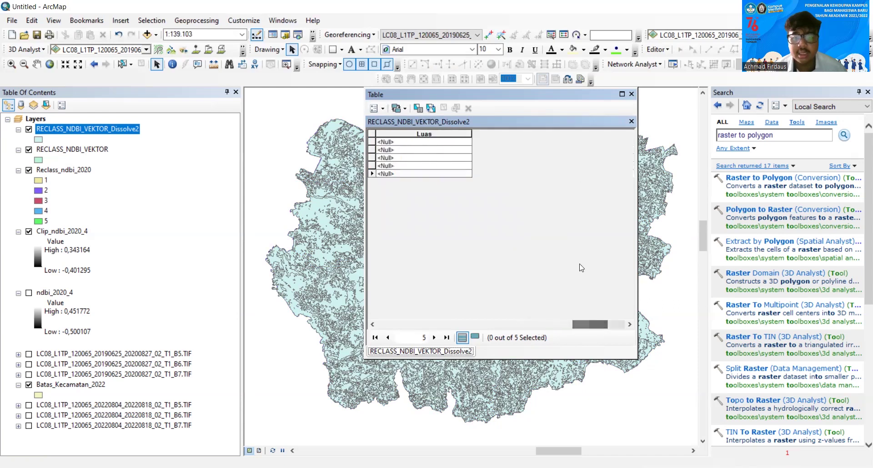
right_click(421, 132)
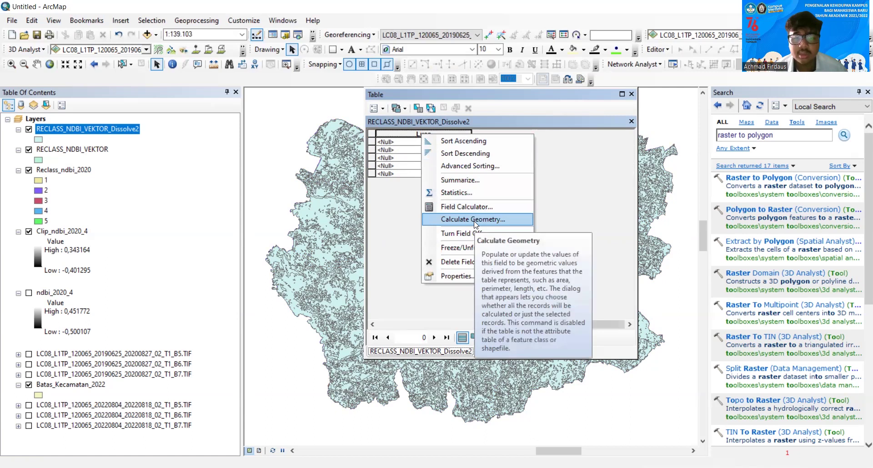
left_click(476, 222)
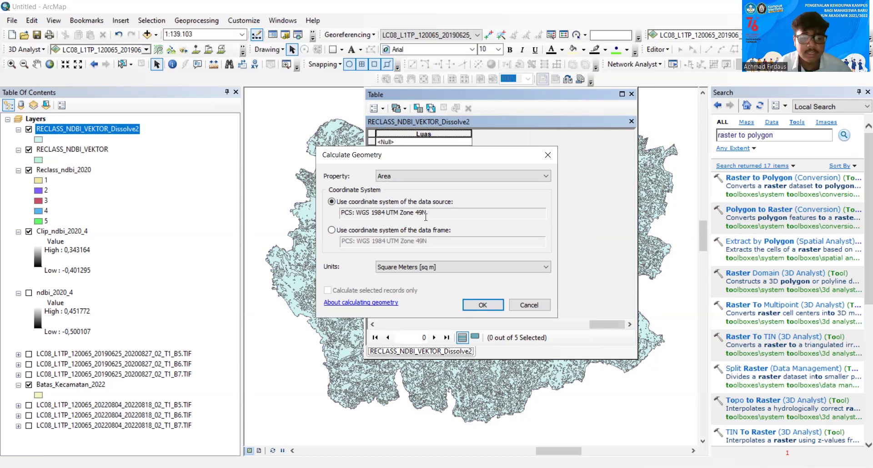
left_click(549, 155)
Set the Layers data frame's coordinate system to WGS 1984 UTM Zone 49S from the Southern Hemisphere group and apply it.
left_click(41, 119)
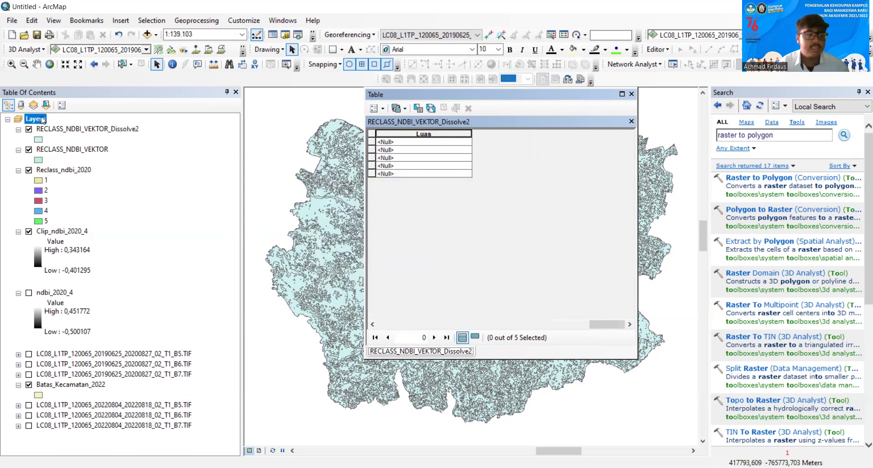
right_click(41, 119)
left_click(109, 360)
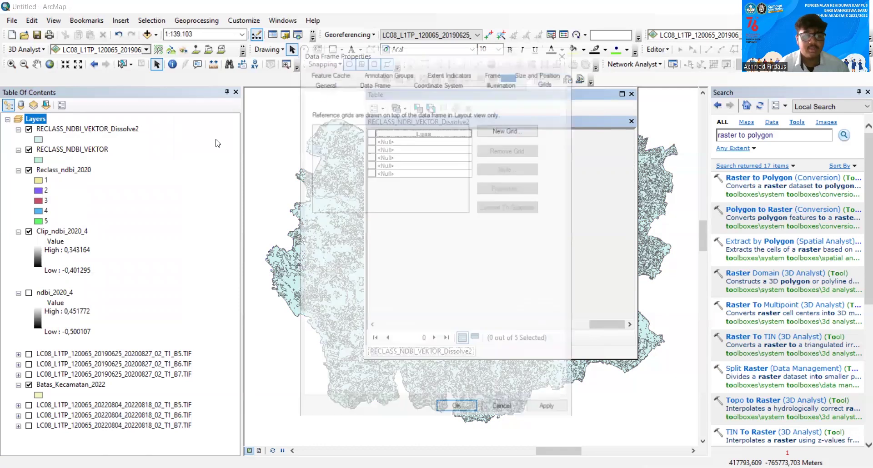
left_click(435, 85)
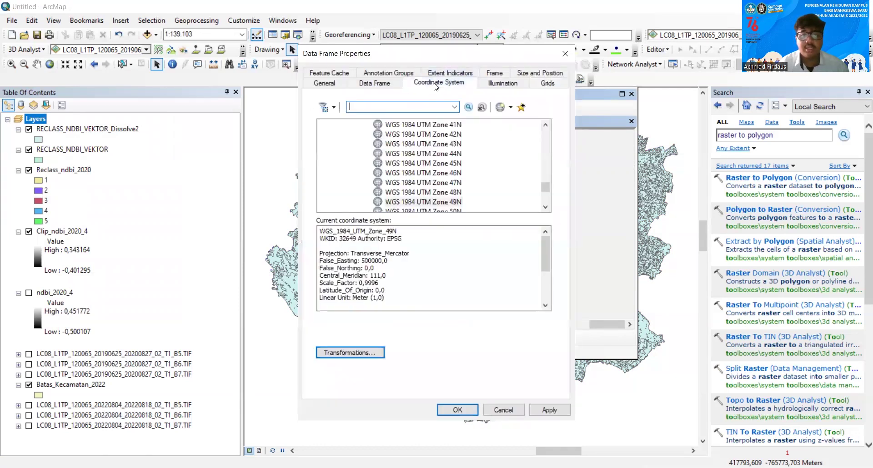
scroll(440, 166, "up", 6)
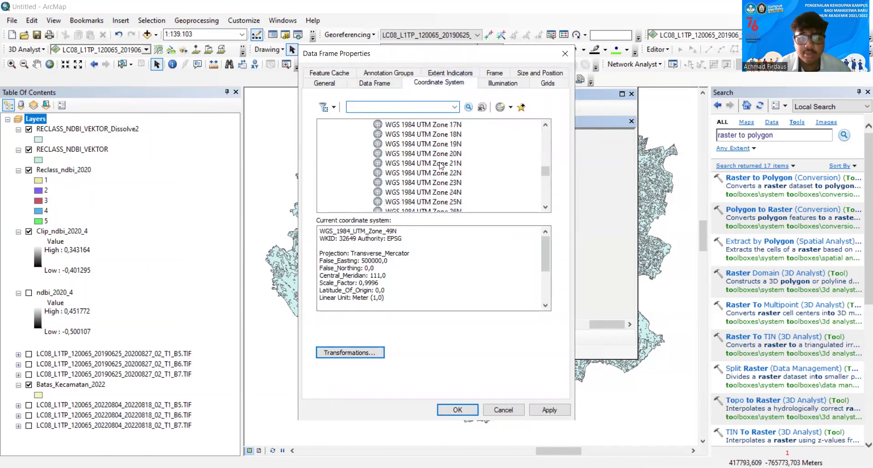
scroll(428, 177, "down", 1)
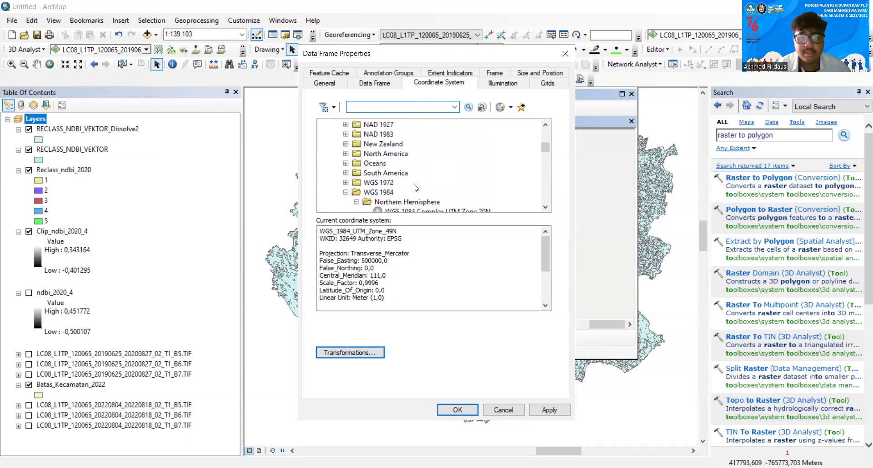
scroll(396, 204, "down", 2)
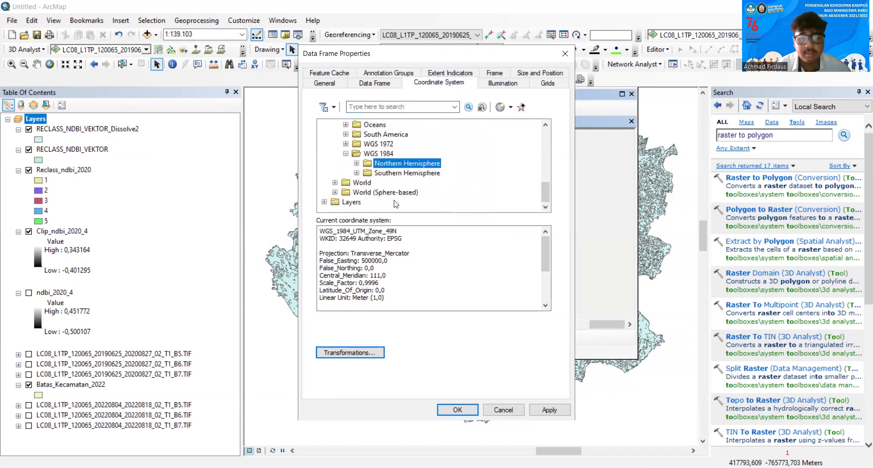
left_click(356, 173)
scroll(478, 199, "down", 12)
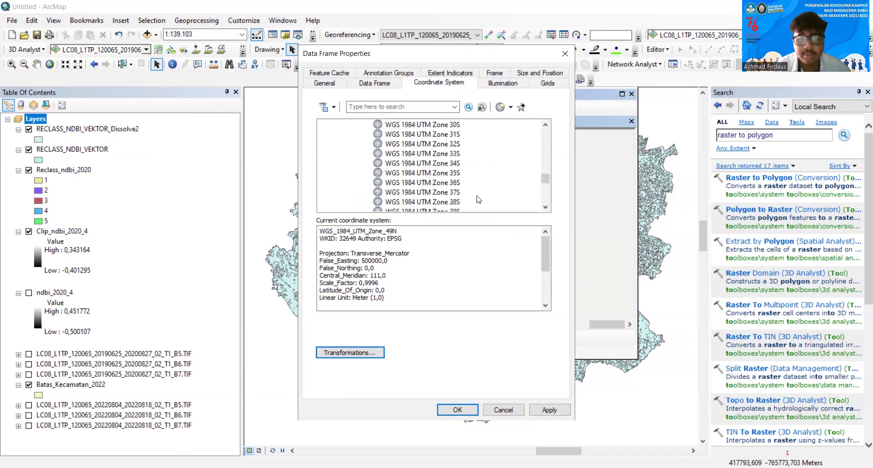
left_click(458, 164)
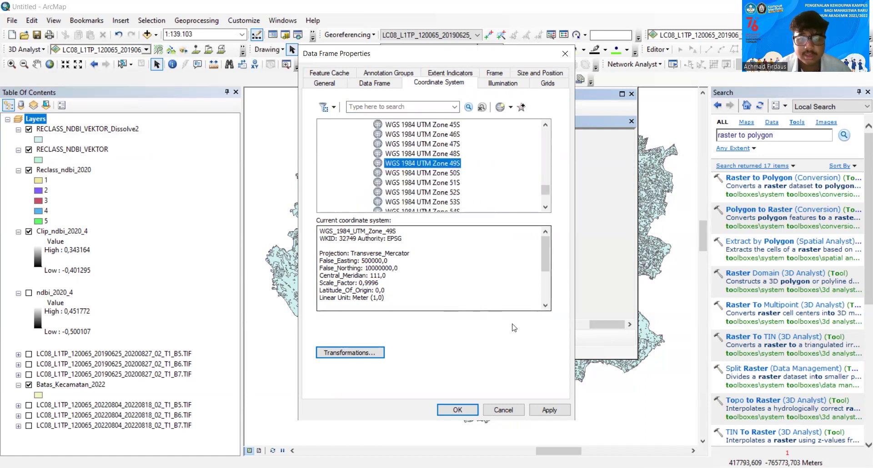
left_click(540, 411)
left_click(457, 411)
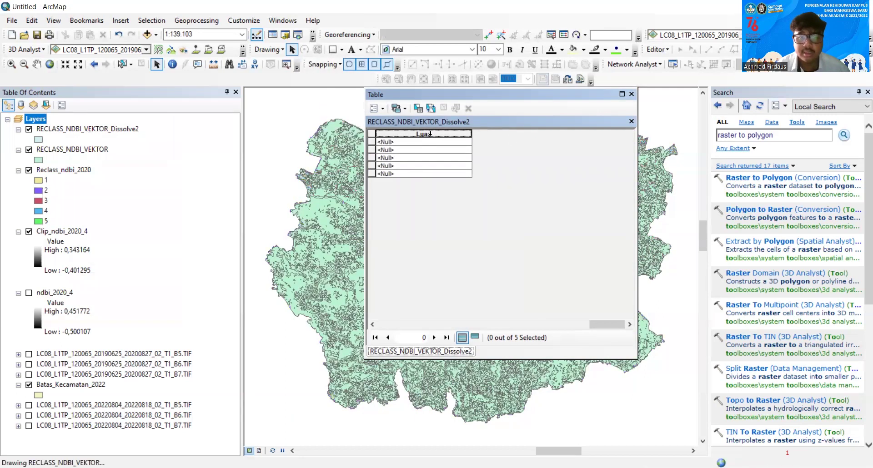
Calculate the Luas field as area in hectares, using the data frame's WGS 1984 UTM Zone 49S coordinate system.
right_click(445, 134)
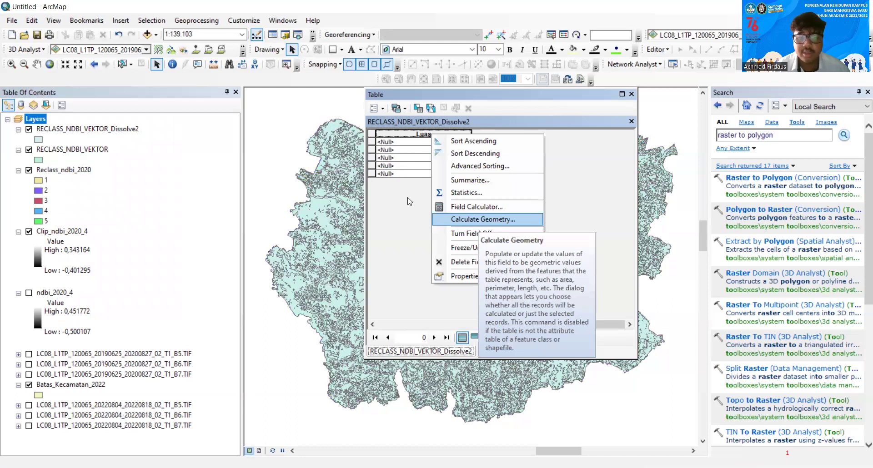
left_click(477, 220)
left_click(332, 231)
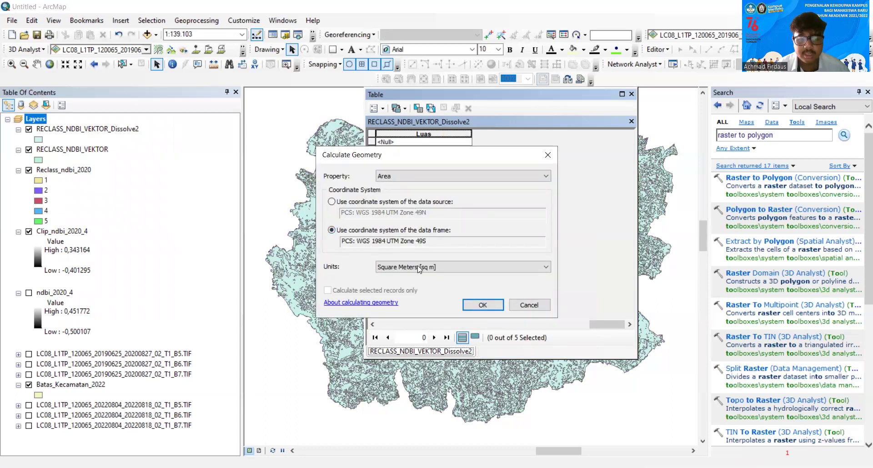
left_click(418, 175)
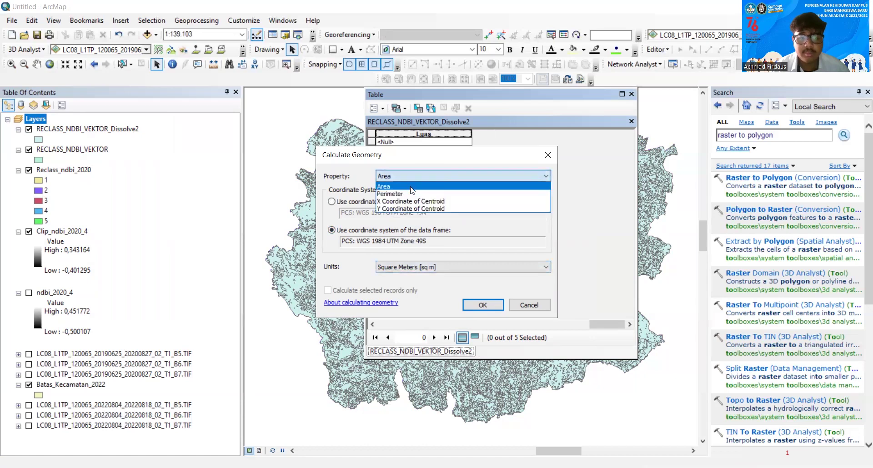
left_click(412, 190)
left_click(406, 267)
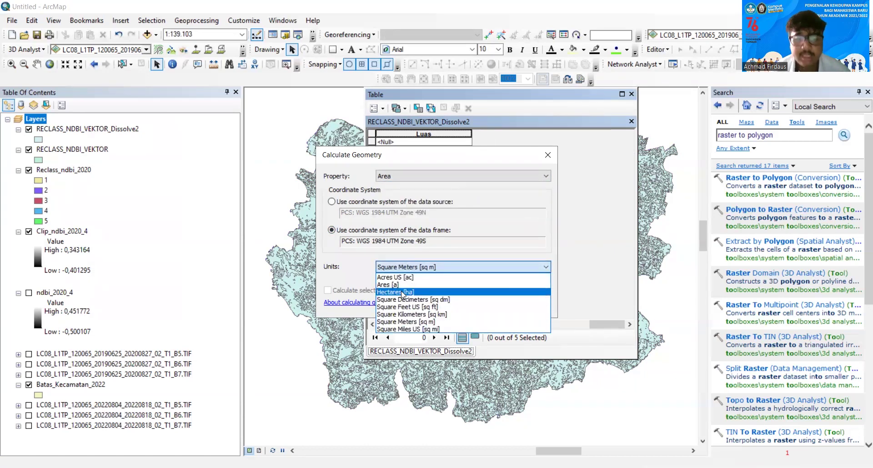
left_click(468, 293)
left_click(481, 304)
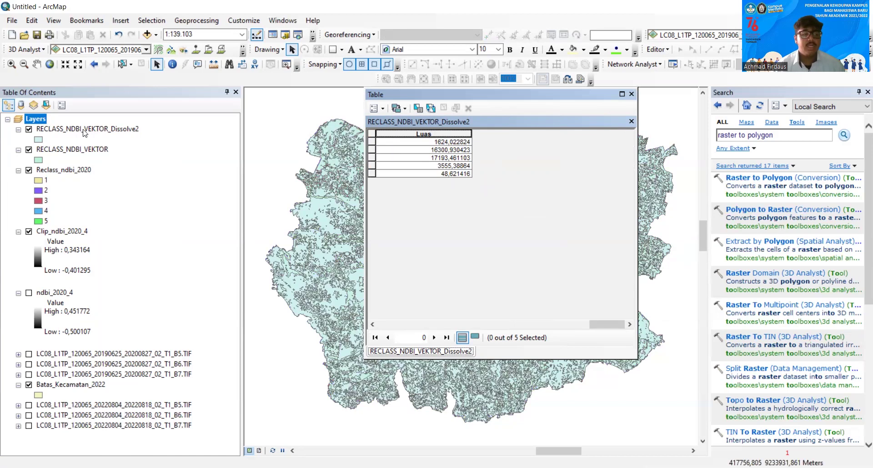
Symbolize RECLASS_NDBI_VEKTOR_Dissolve2 by unique KET values with the green-yellow-red ramp, adding all values and excluding all other values.
right_click(86, 129)
left_click(212, 364)
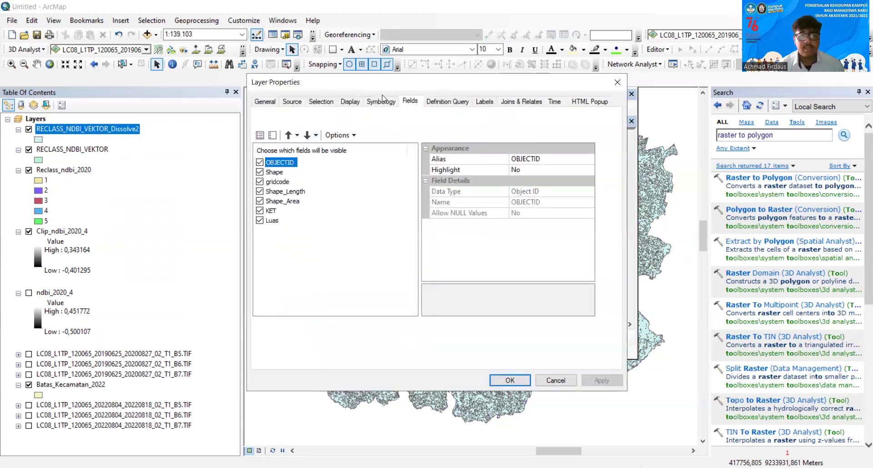
left_click(388, 102)
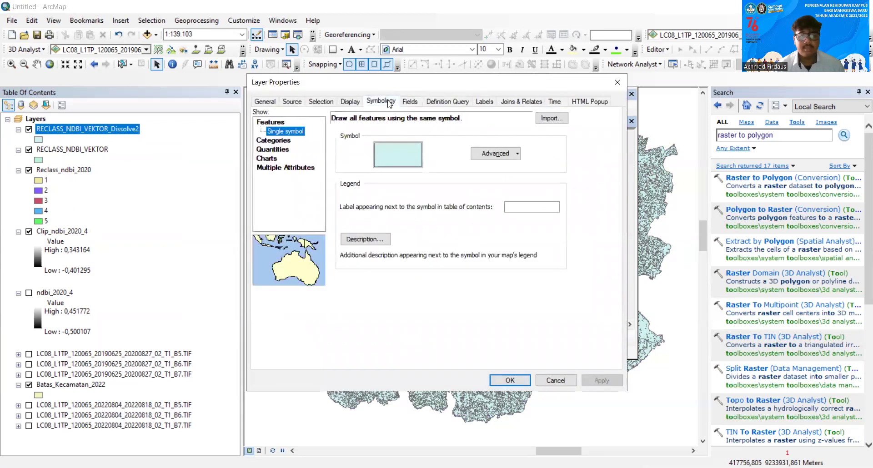
left_click(275, 141)
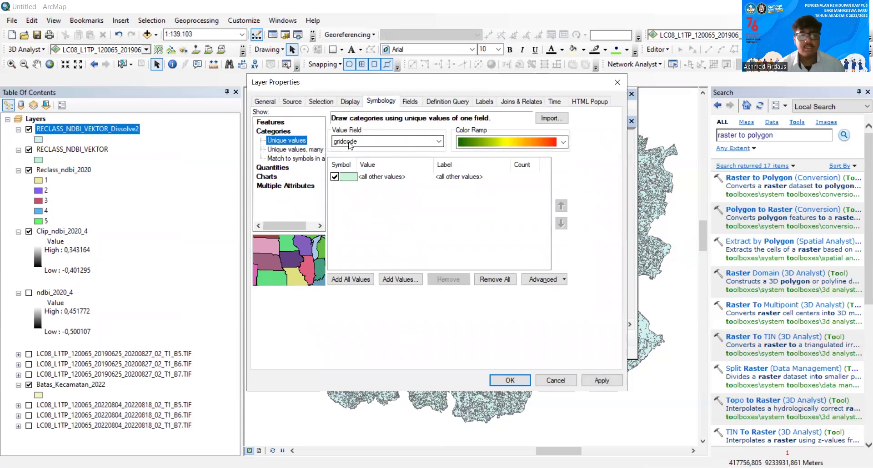
left_click(349, 143)
left_click(355, 175)
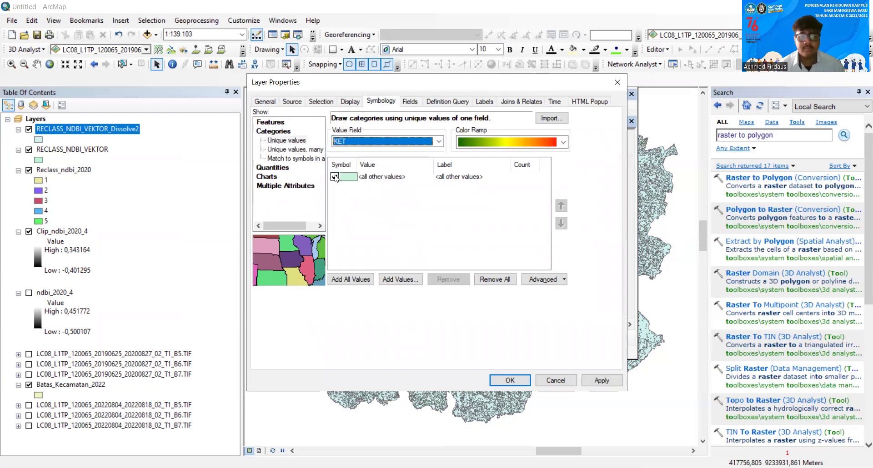
left_click(564, 144)
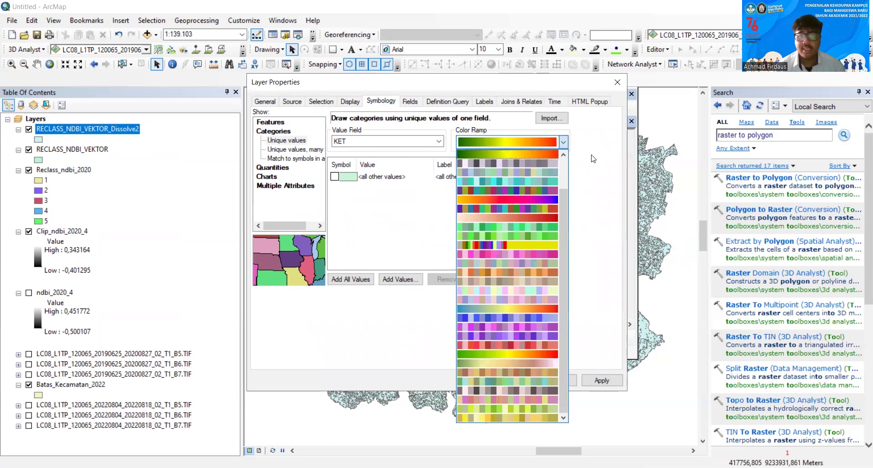
left_click(507, 155)
left_click(365, 282)
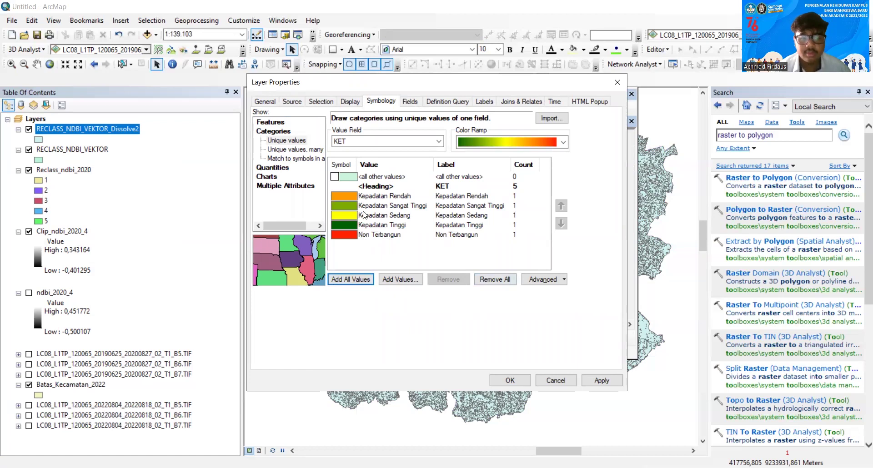
Change the Kepadatan Rendah symbol's fill color to dark green.
double_click(348, 194)
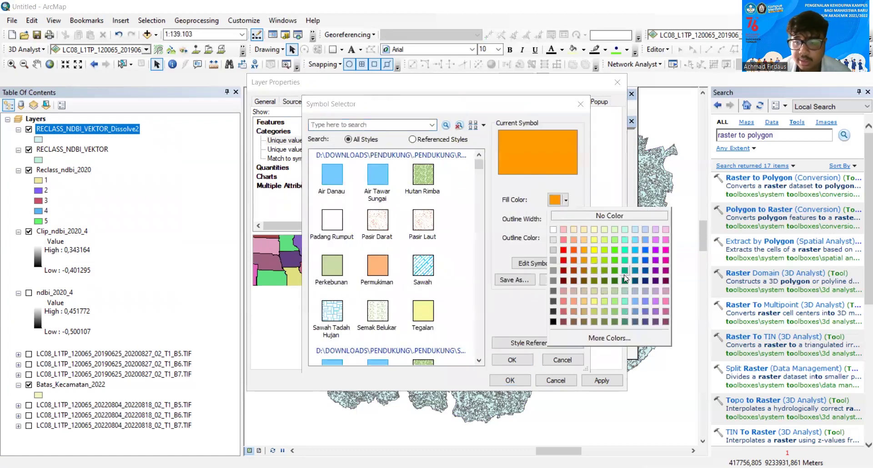
left_click(615, 281)
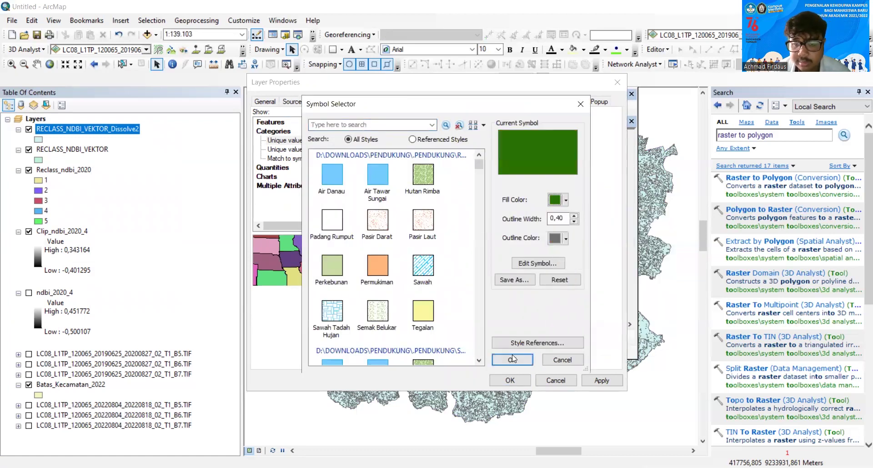
left_click(513, 360)
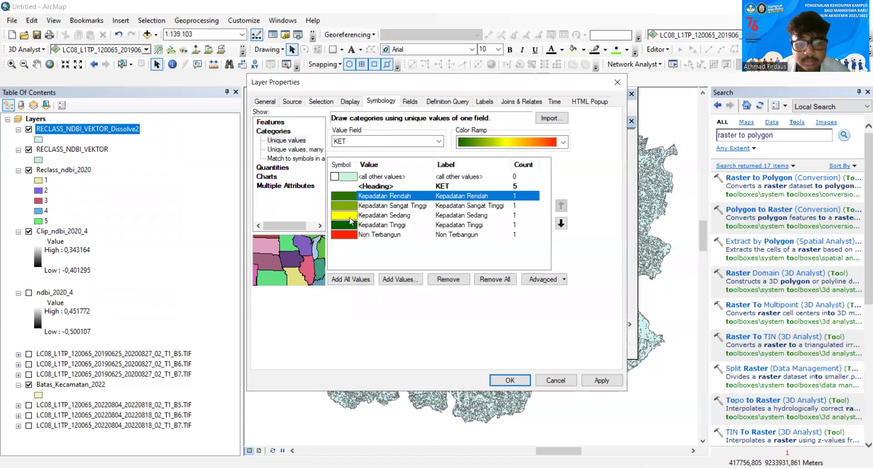
Change the Kepadatan Tinggi symbol's fill color to orange and apply the symbology to the layer.
double_click(349, 222)
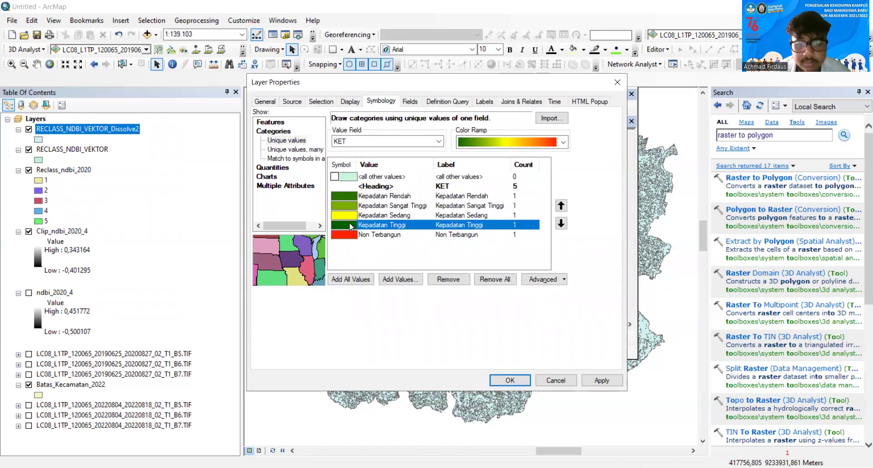
left_click(565, 200)
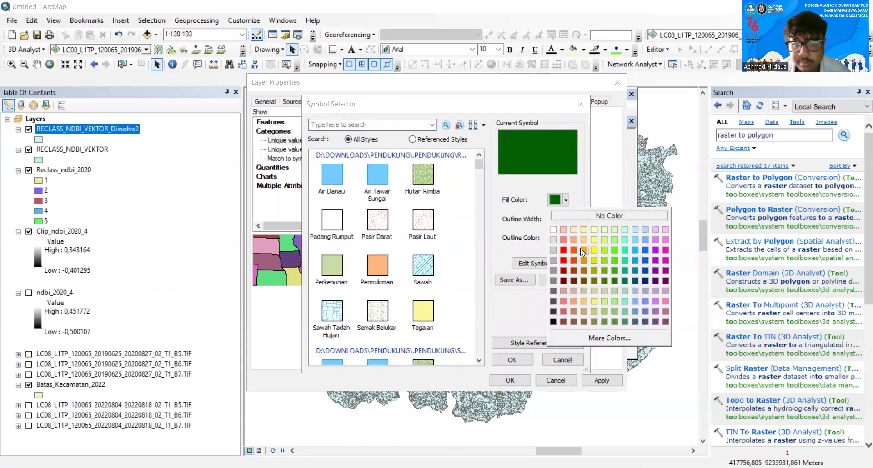
left_click(583, 251)
left_click(513, 360)
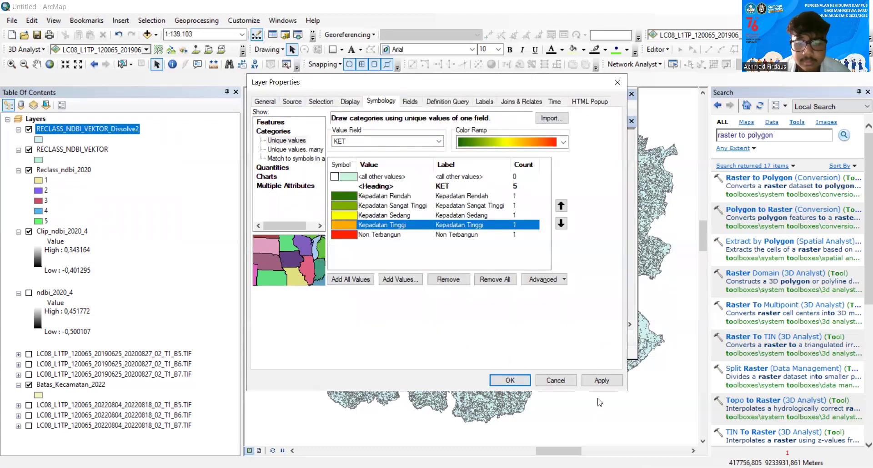
left_click(600, 381)
left_click(510, 381)
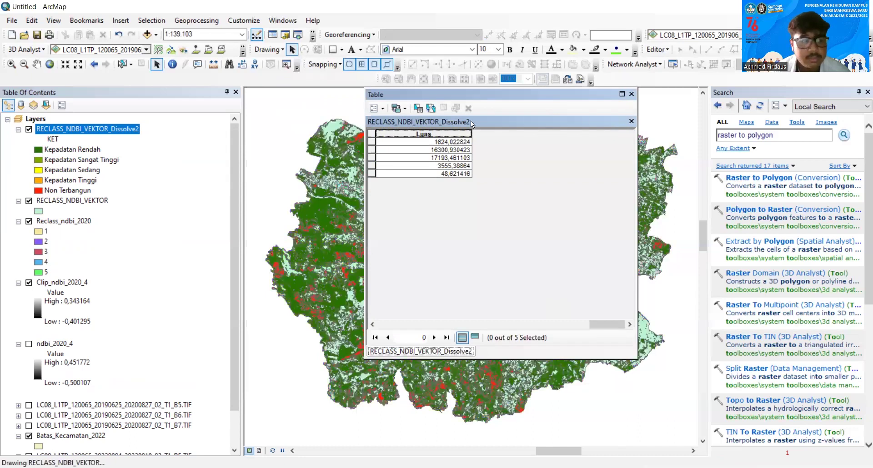
Close the attribute table and hide the Reclass_ndbi_2020 and RECLASS_NDBI_VEKTOR layers.
left_click(632, 94)
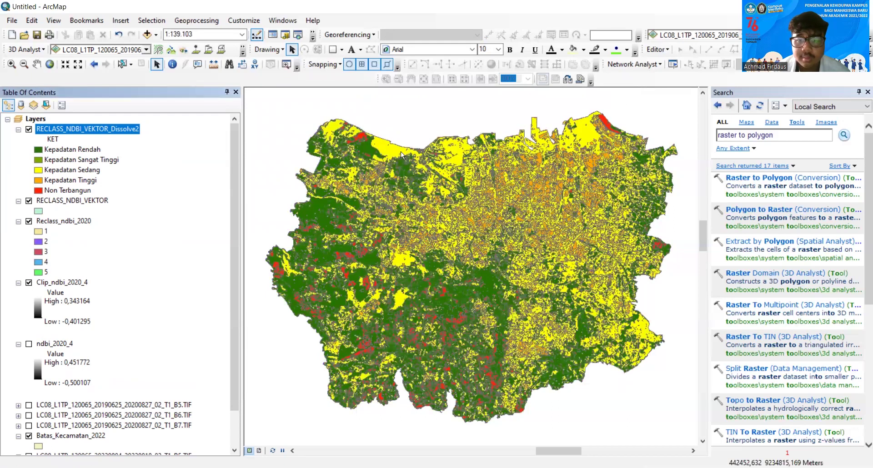
left_click(29, 221)
left_click(28, 201)
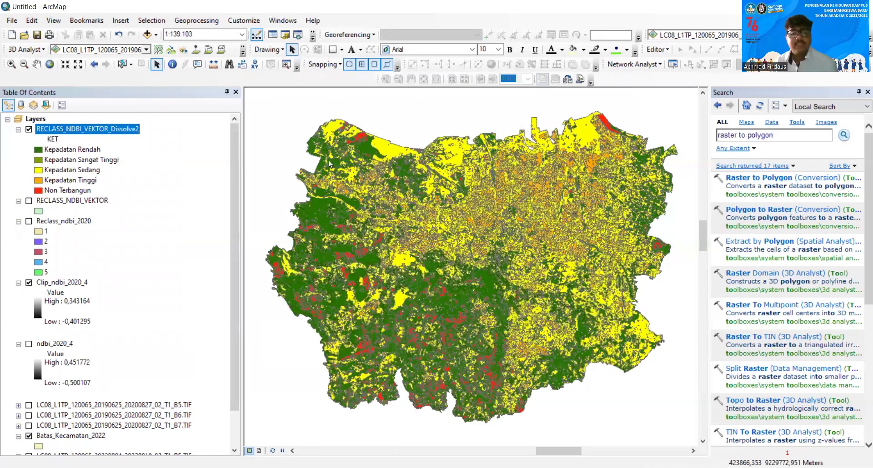
Remove the outline color from the Kepadatan Rendah and Kepadatan Sangat Tinggi symbols.
left_click(38, 149)
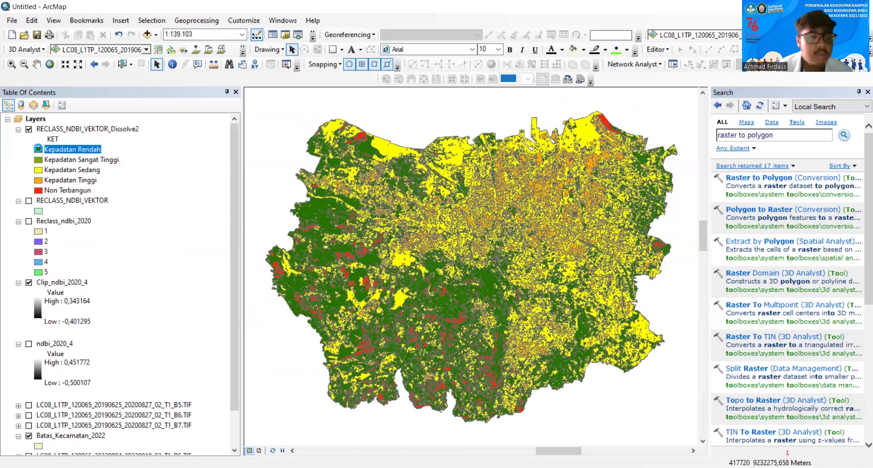
left_click(565, 239)
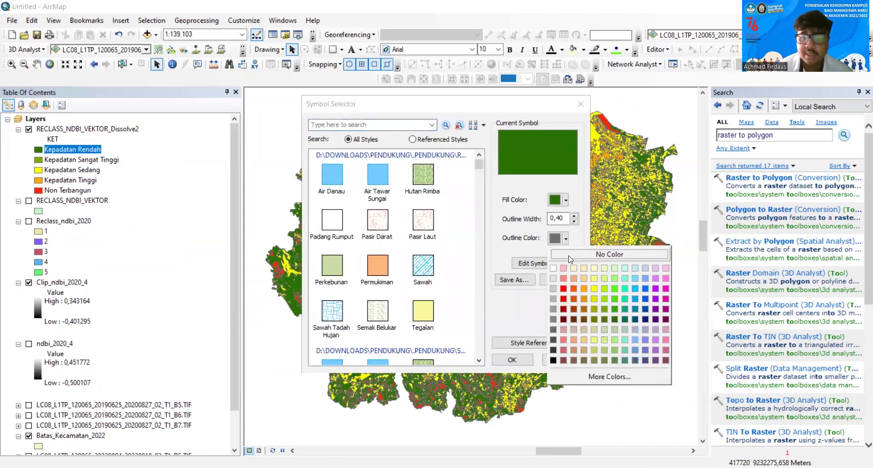
left_click(569, 256)
left_click(512, 360)
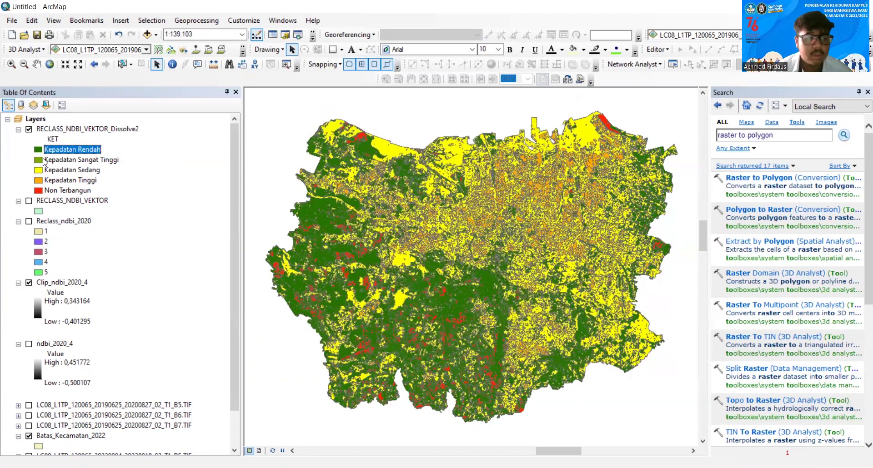
key("Down")
key("Return")
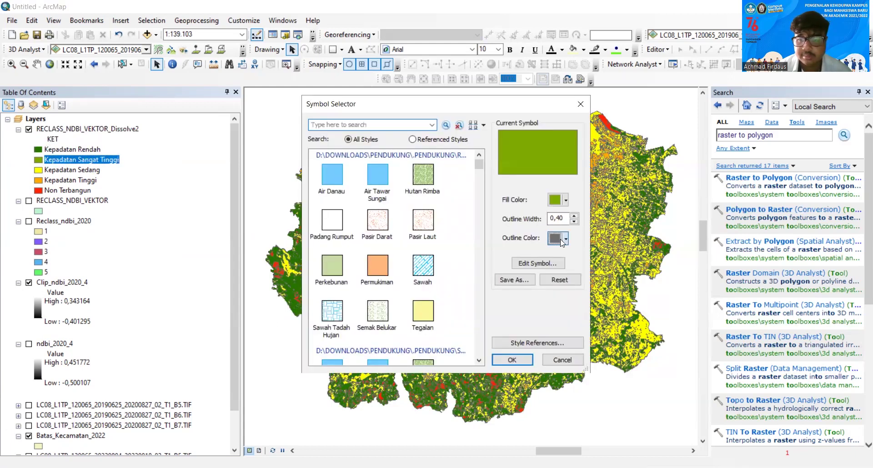
left_click(513, 360)
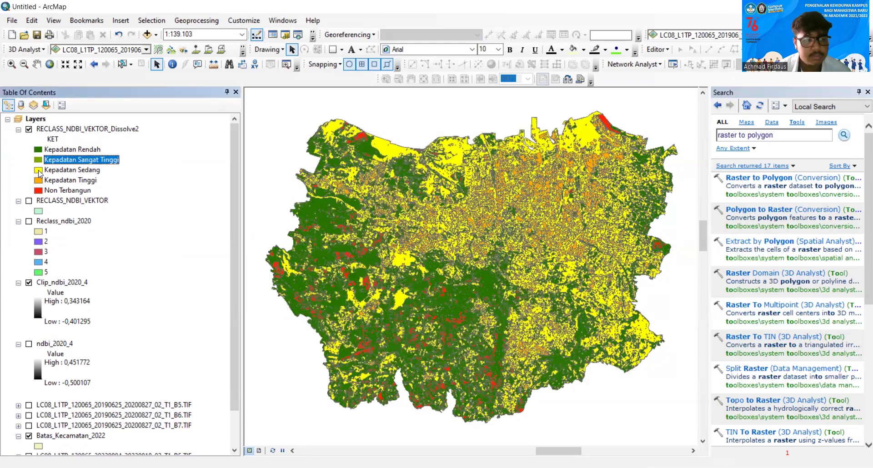
Set the Kepadatan Sedang symbol's outline to No Color.
key("Down")
key("Return")
left_click(559, 245)
left_click(576, 257)
key("Return")
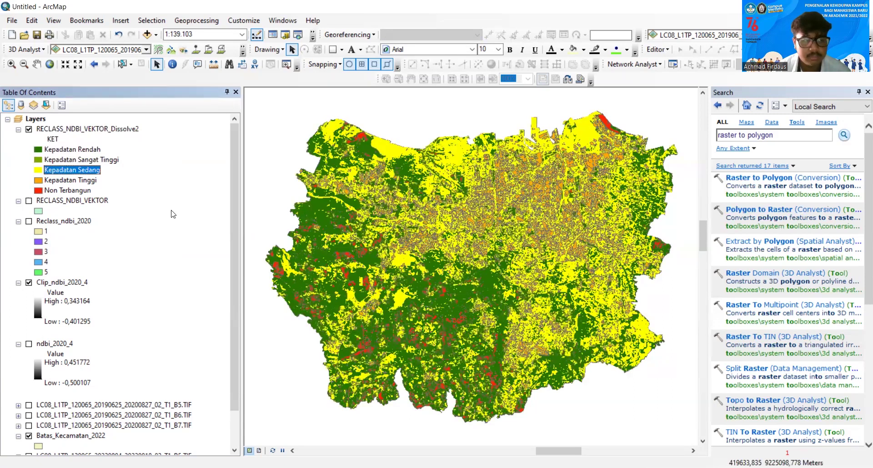
Set the outline color of the Kepadatan Tinggi and Non Terbangun symbols to No Color.
key("Down")
key("Return")
left_click(566, 239)
left_click(576, 255)
left_click(513, 360)
key("Down")
key("Return")
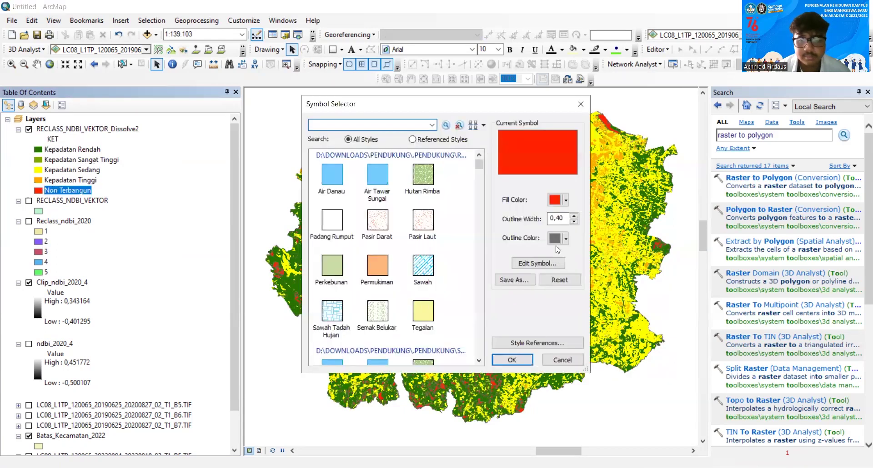
left_click(566, 239)
left_click(576, 255)
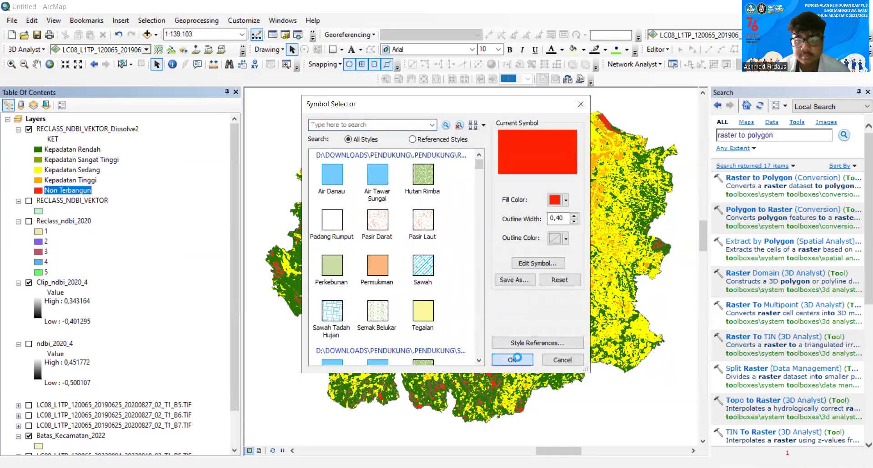
left_click(513, 360)
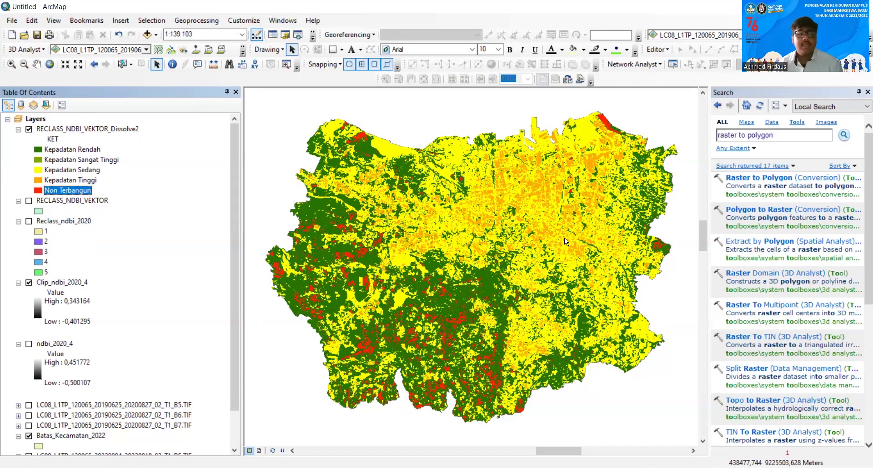
Hide the Clip_ndbi_2020_4 layer and collapse the legends of it, ndbi_2020_4, Reclass_ndbi_2020 and RECLASS_NDBI_VEKTOR.
left_click(29, 282)
scroll(27, 284, "down", 2)
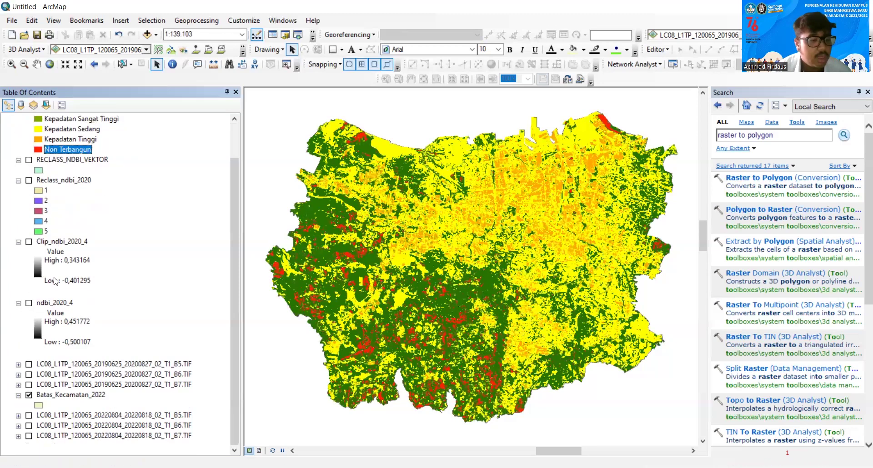
left_click(18, 242)
left_click(19, 292)
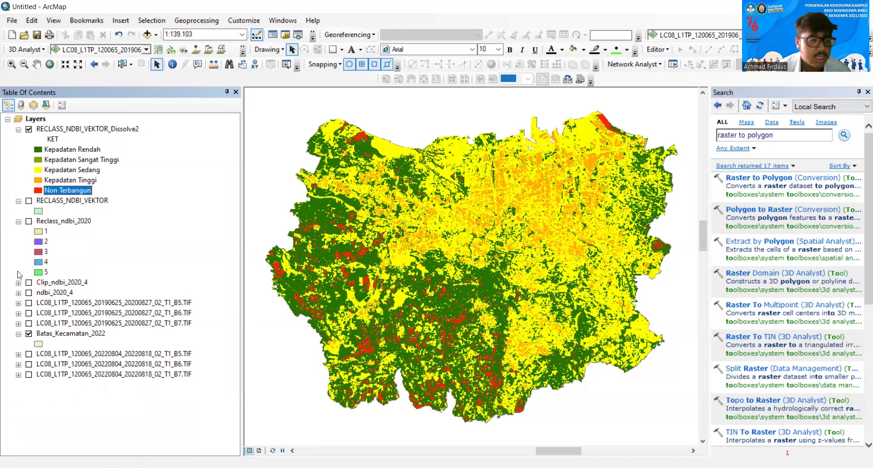
left_click(18, 221)
left_click(19, 201)
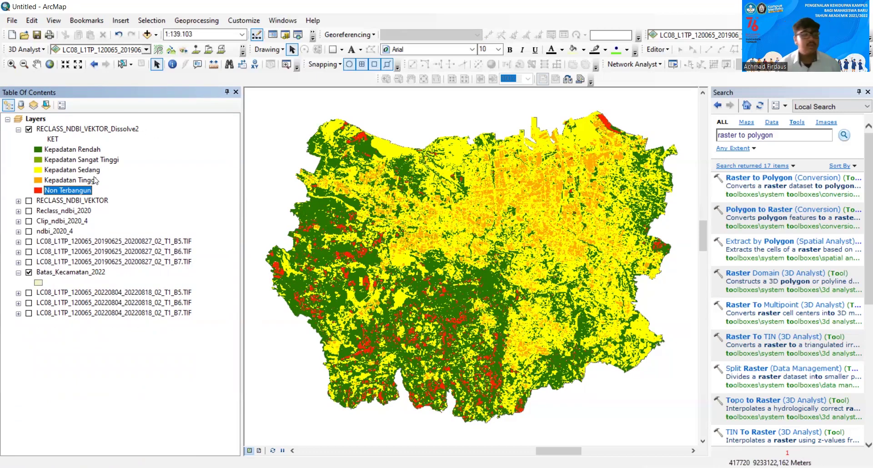
Show the 20190625 Landsat band layers B5, B6 and B7, and hide the RECLASS_NDBI_VEKTOR_Dissolve2 layer.
left_click(29, 242)
left_click(29, 252)
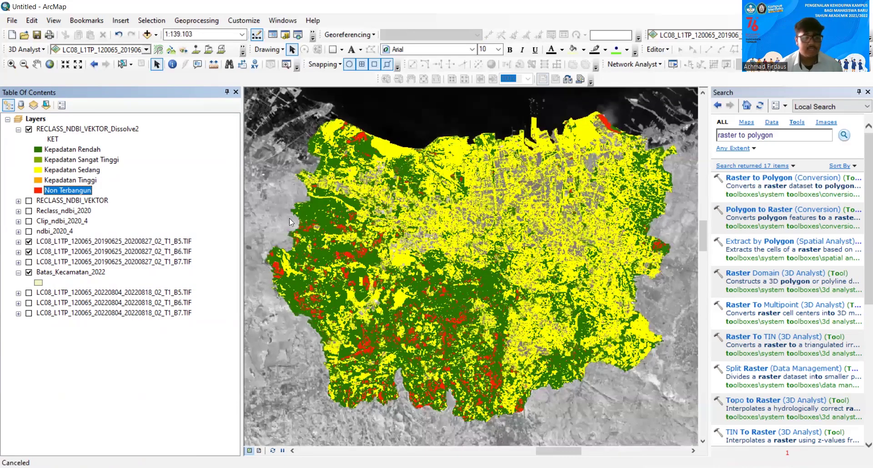
left_click(28, 262)
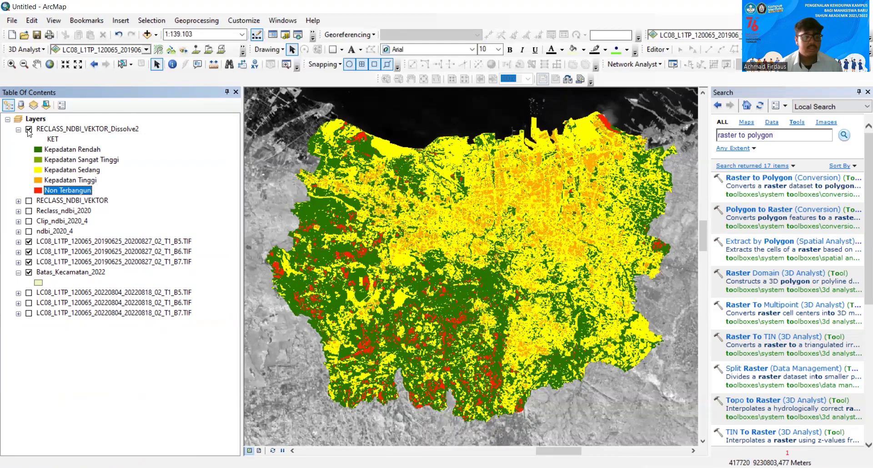
left_click(28, 130)
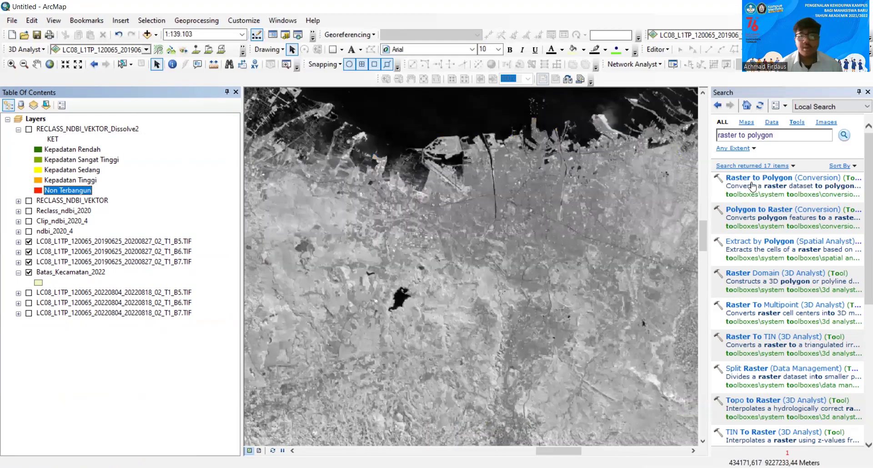
Search the tools for "raster calculator" and open the Raster Calculator (Spatial Analyst) tool.
left_click(776, 135)
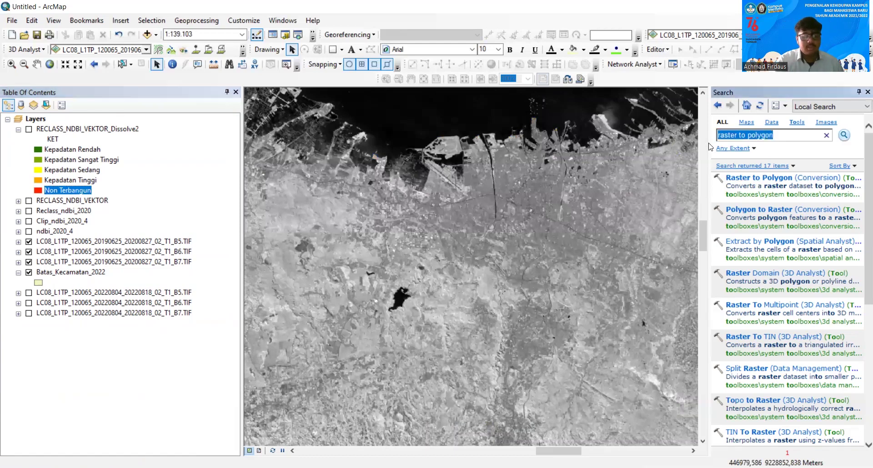
key("BackSpace")
type("raster calculator")
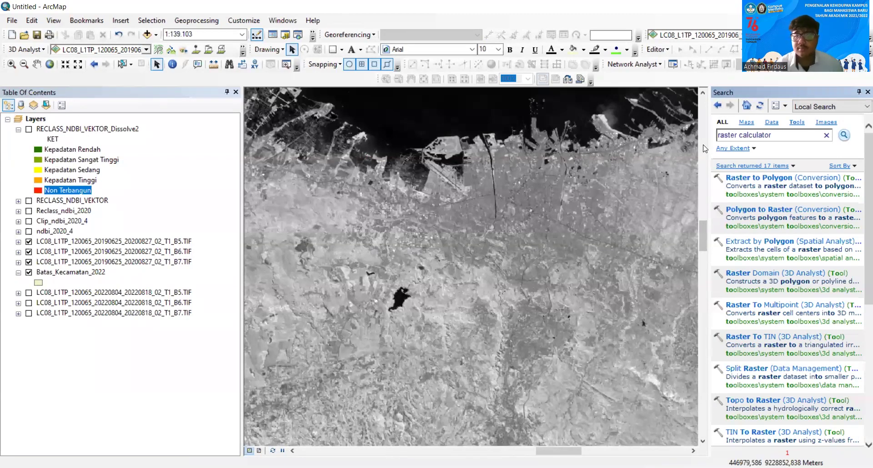
key("Return")
left_click(759, 210)
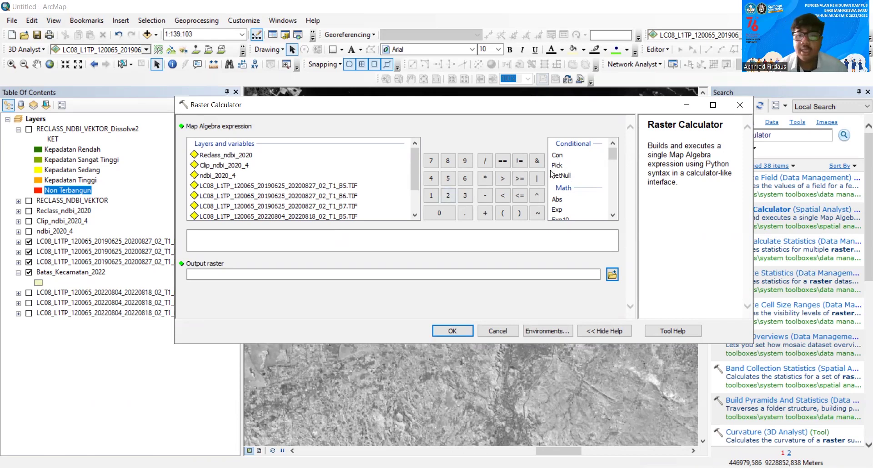
Enter the map algebra numerator as Float of the 20190625 B7 band minus the B5 band.
scroll(572, 197, "down", 3)
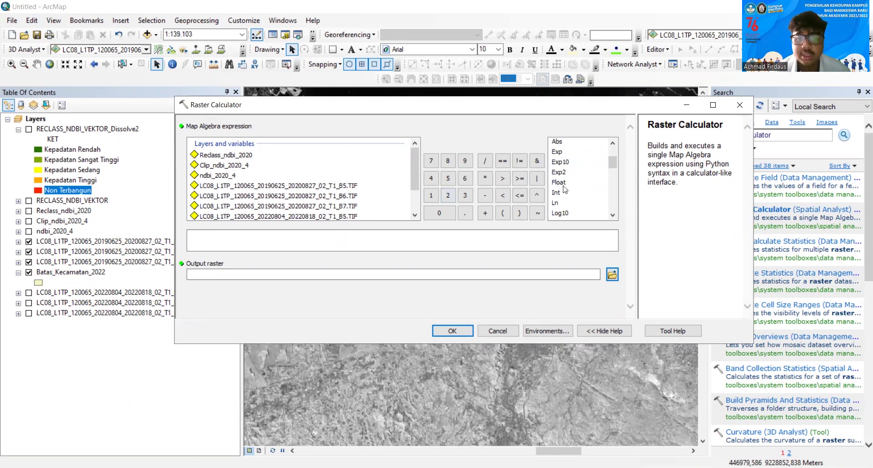
double_click(559, 182)
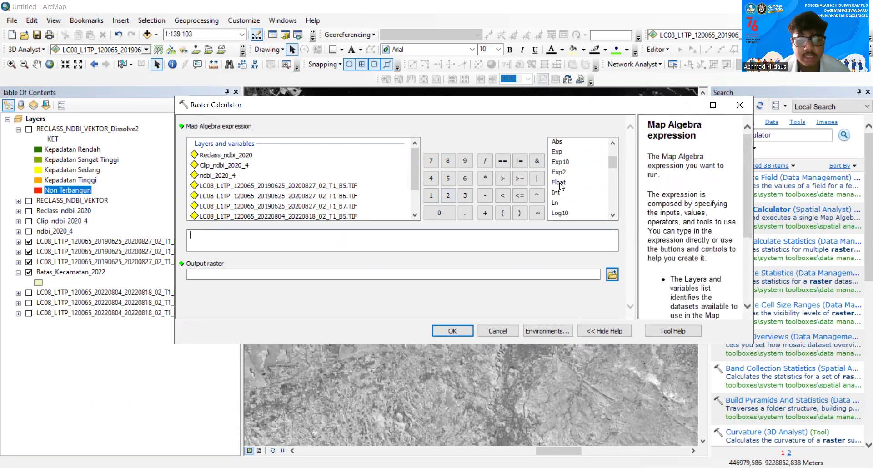
double_click(344, 207)
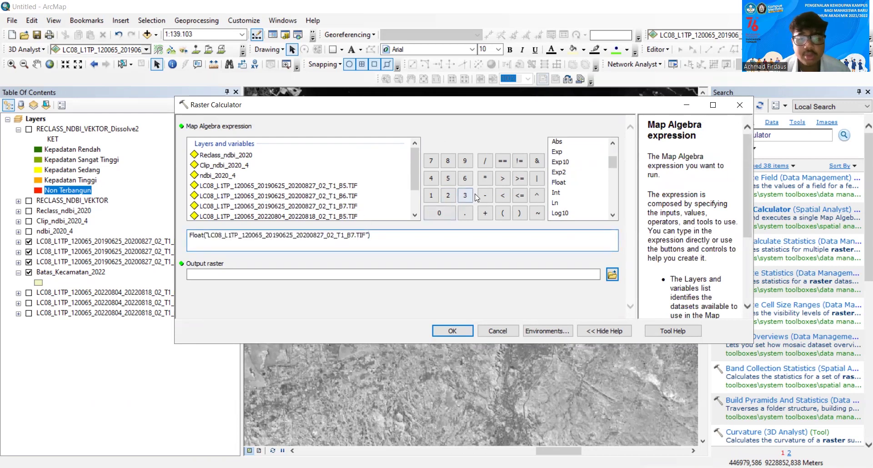
left_click(485, 195)
double_click(350, 186)
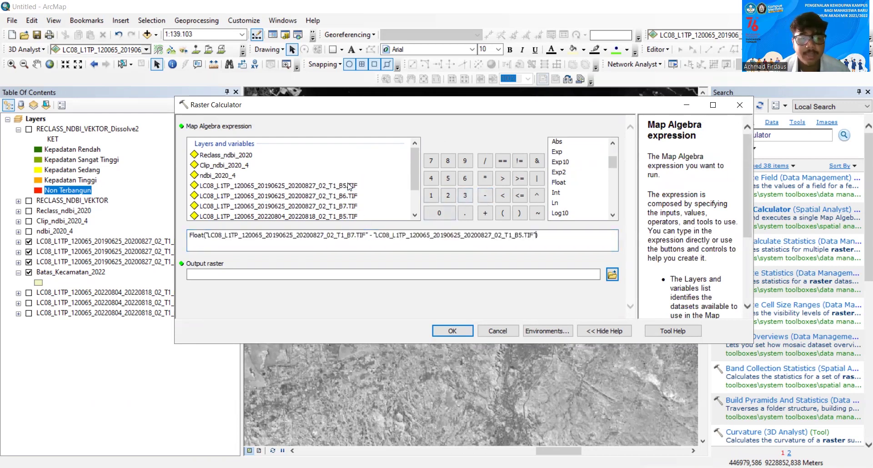
Divide the expression by Float of the 20190625 B7 band plus the B5 band, and add 1 to it.
left_click(485, 160)
double_click(558, 182)
double_click(345, 206)
left_click(485, 213)
double_click(353, 185)
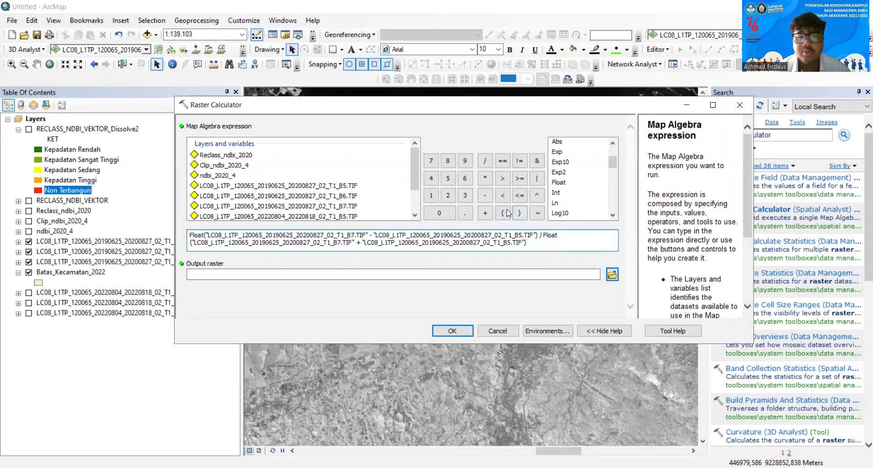
left_click(485, 211)
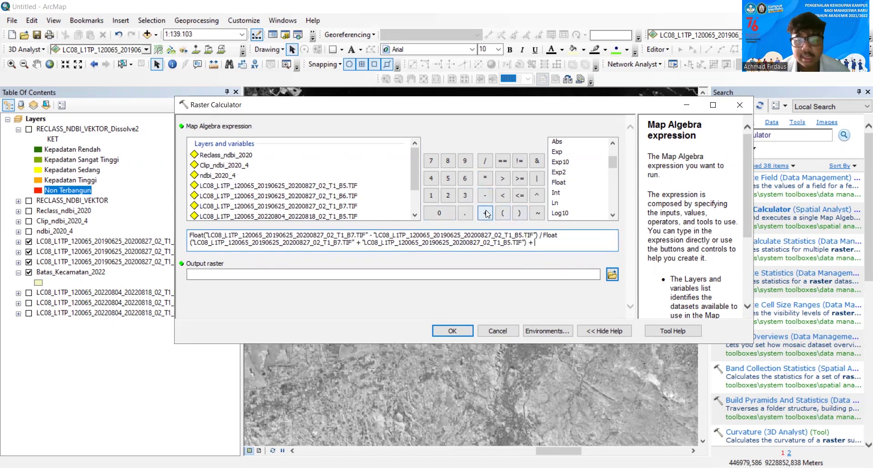
left_click(431, 195)
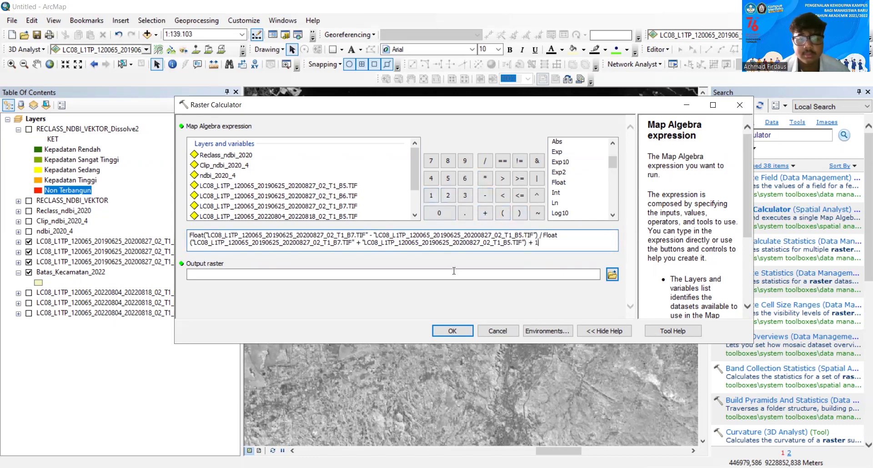
Name the output raster UI_2020_4 in the default geodatabase and run the raster calculation.
left_click(418, 274)
left_click(418, 275)
key("BackSpace")
key("BackSpace")
key("BackSpace")
key("BackSpace")
key("BackSpace")
key("BackSpace")
key("BackSpace")
key("BackSpace")
key("BackSpace")
key("BackSpace")
type("U")
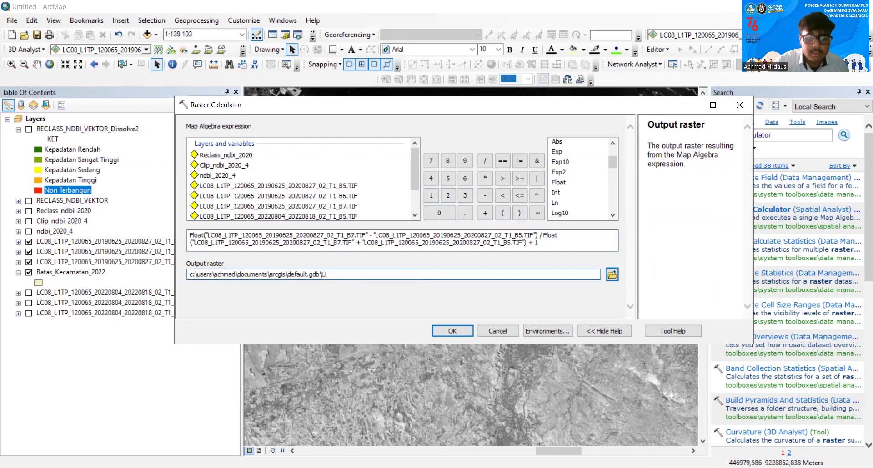
type("I_2020_4")
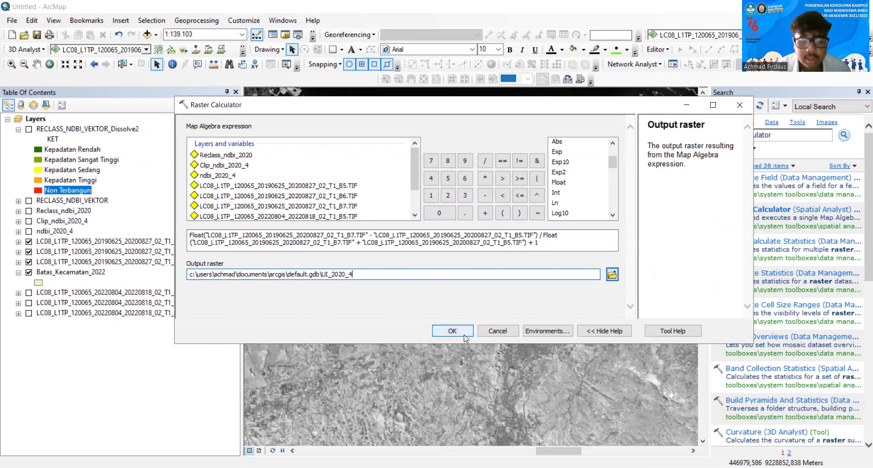
left_click(452, 332)
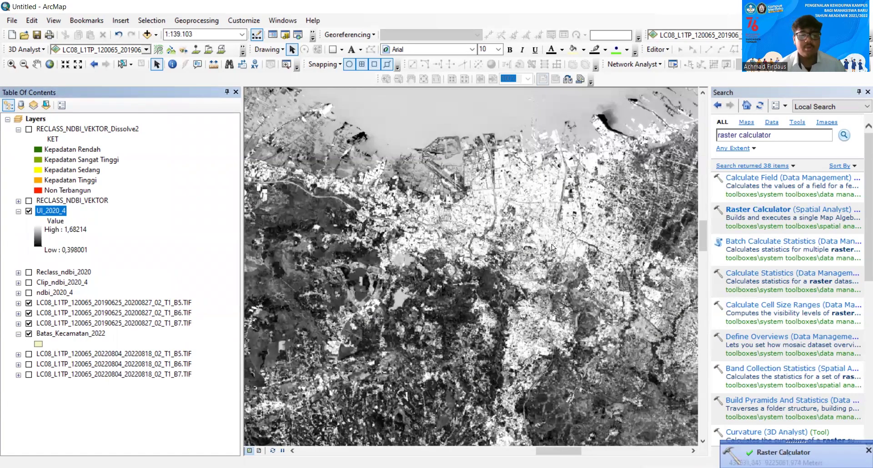
Open the Buffer geoprocessing tool and choose Batas_Kecamatan_2022 as the input features.
scroll(550, 244, "down", 1)
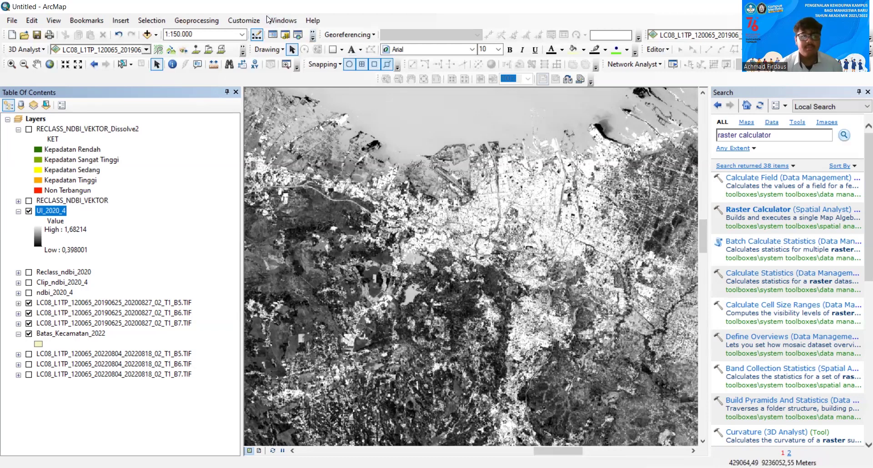
left_click(206, 21)
left_click(205, 33)
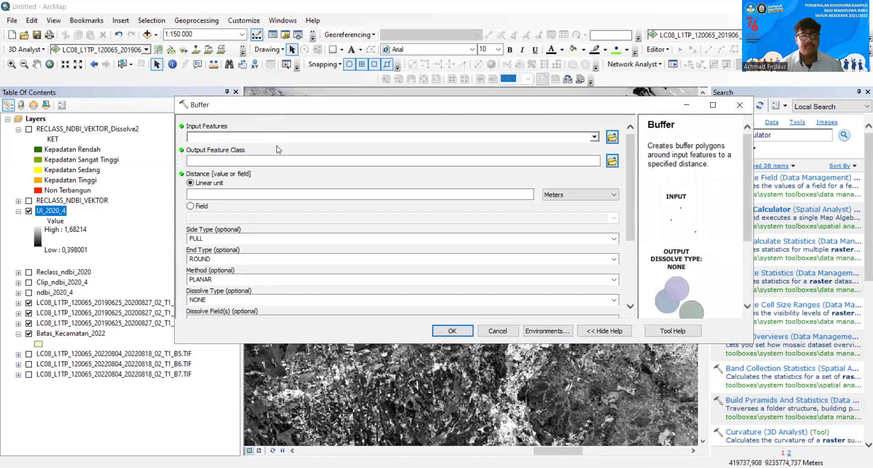
left_click(594, 137)
left_click(262, 169)
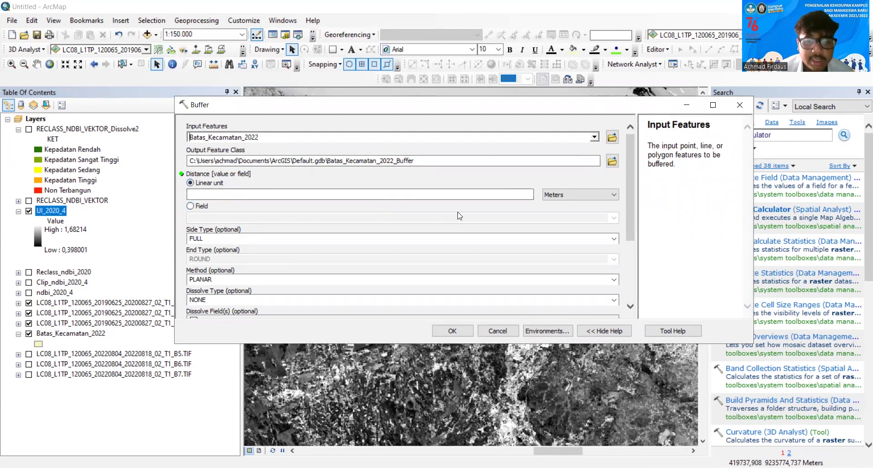
Buffer the boundary by 100 meters with side type FULL, method PLANAR and dissolve type ALL.
left_click(532, 196)
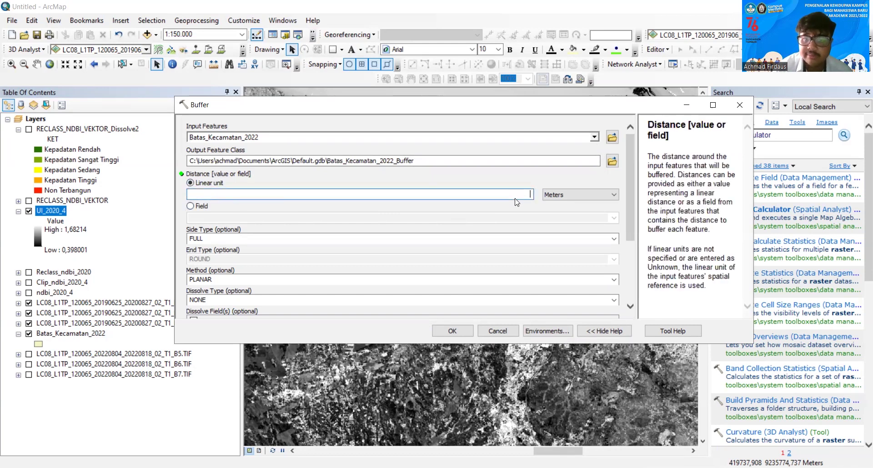
type("100")
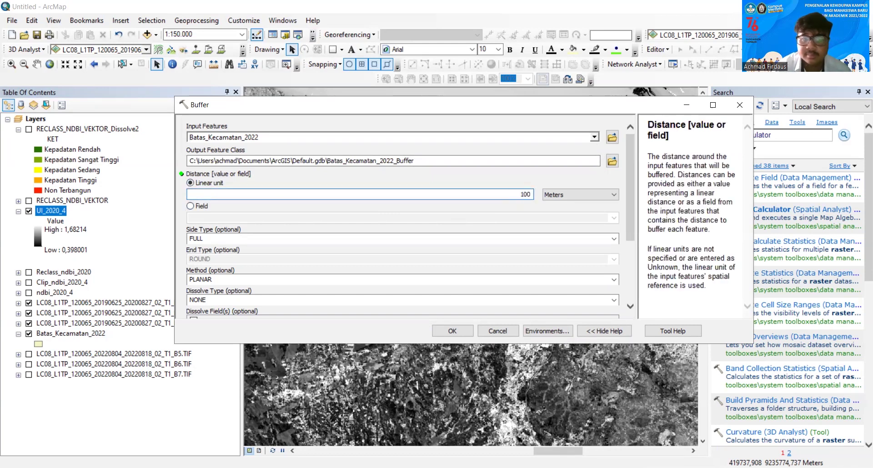
left_click(614, 240)
left_click(357, 249)
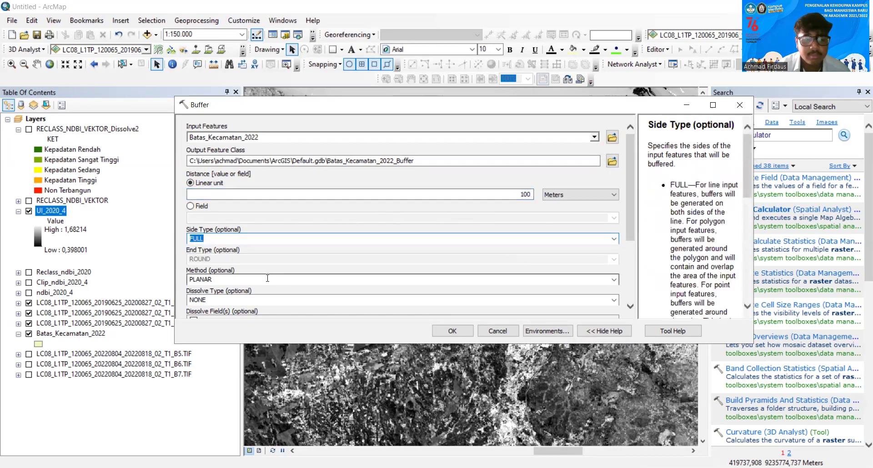
left_click(267, 278)
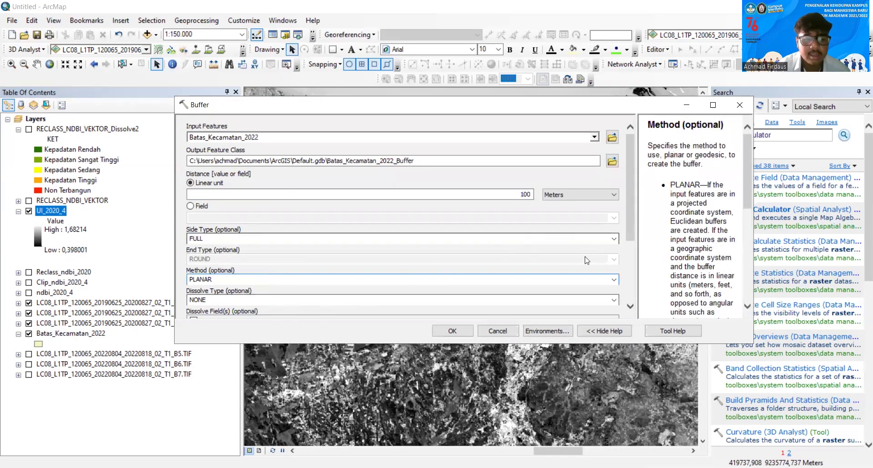
left_click_drag(628, 210, 631, 258)
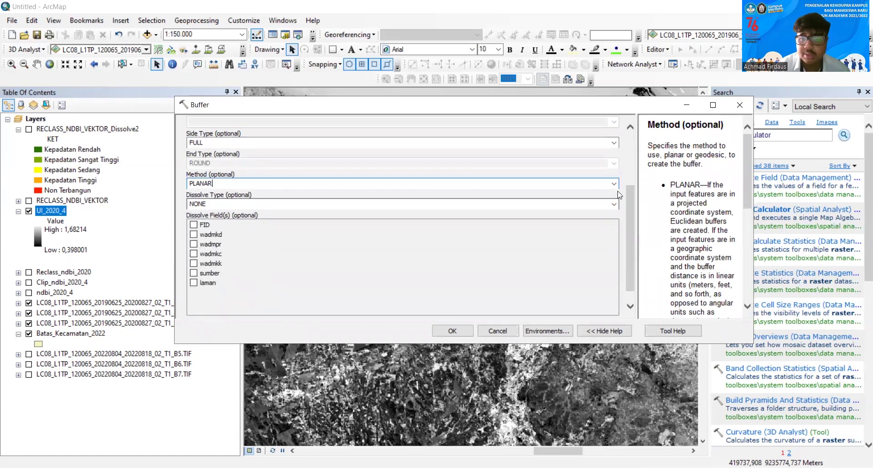
left_click(614, 204)
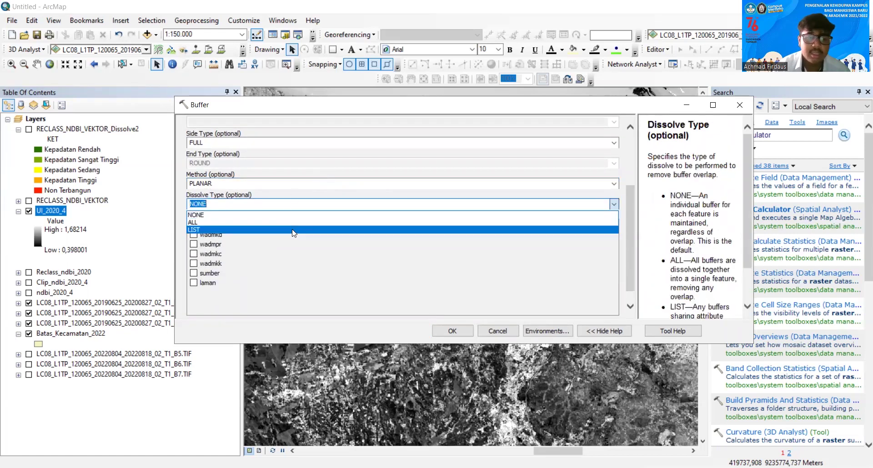
left_click(295, 223)
left_click(471, 331)
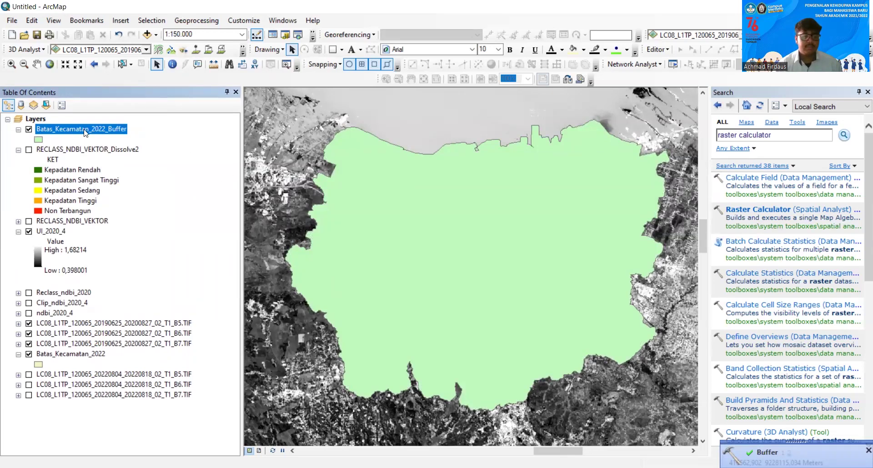
Move the Batas_Kecamatan_2022_Buffer layer below UI_2020_4 and open its attribute table.
left_click_drag(84, 132, 88, 266)
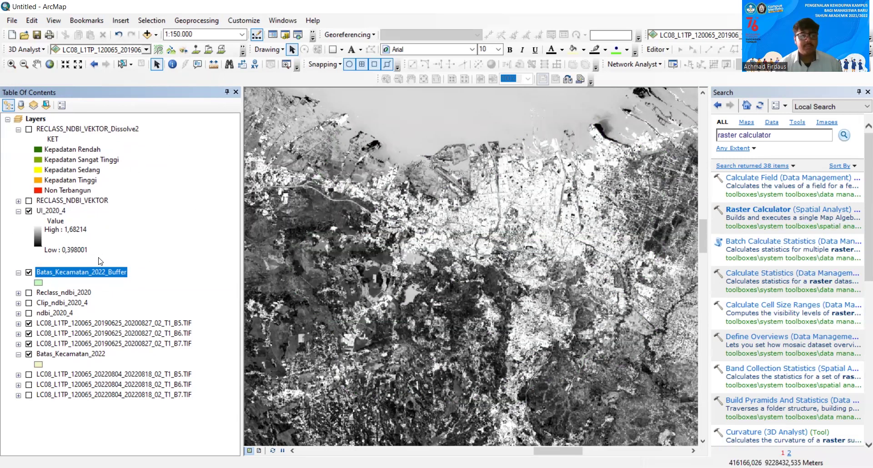
right_click(97, 273)
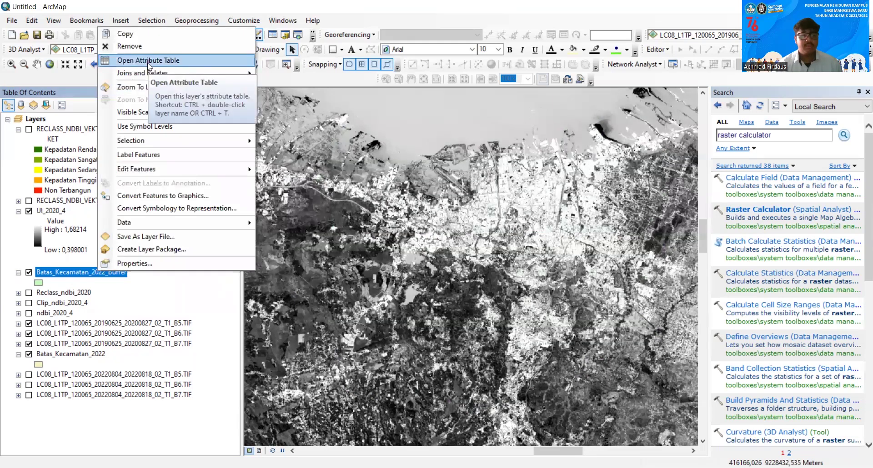
left_click(149, 63)
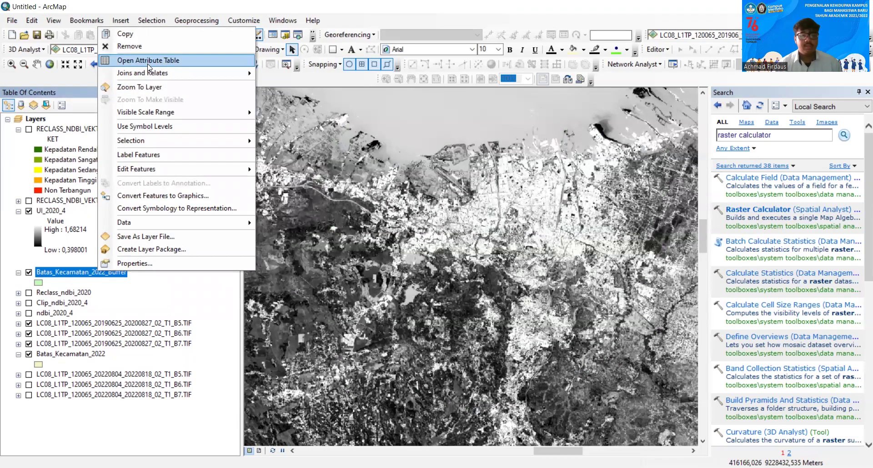
Select the Batas_Kecamatan_2022_Buffer record, clip the UI_2020_4 raster to it with Image Analysis, and close the attribute table.
left_click(372, 142)
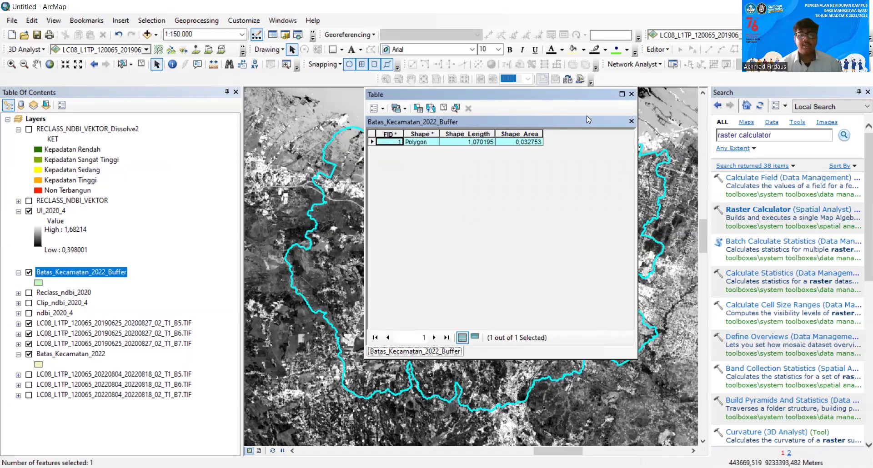
left_click(294, 21)
left_click(316, 113)
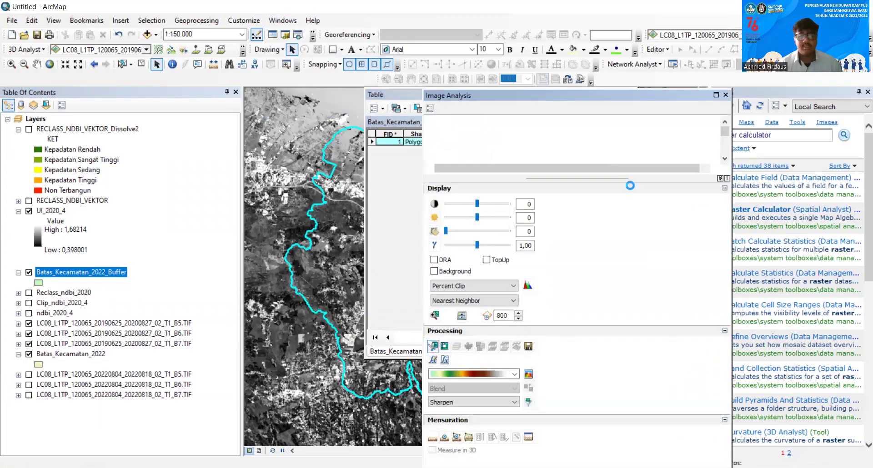
left_click(726, 95)
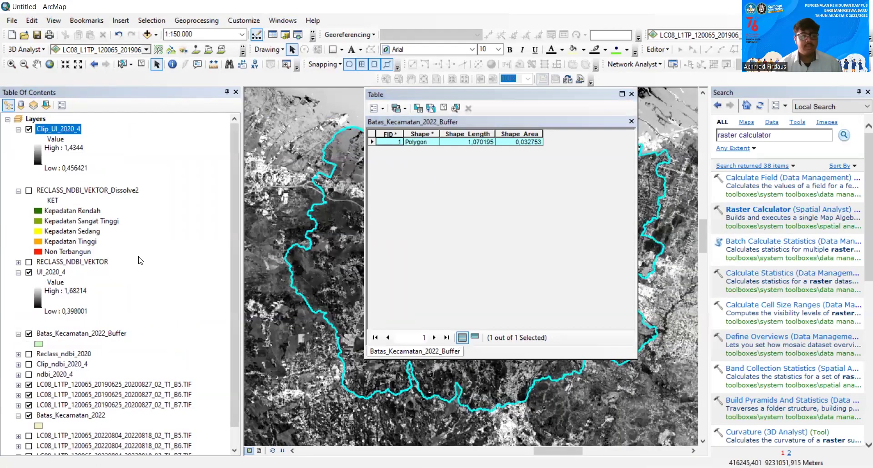
left_click(632, 93)
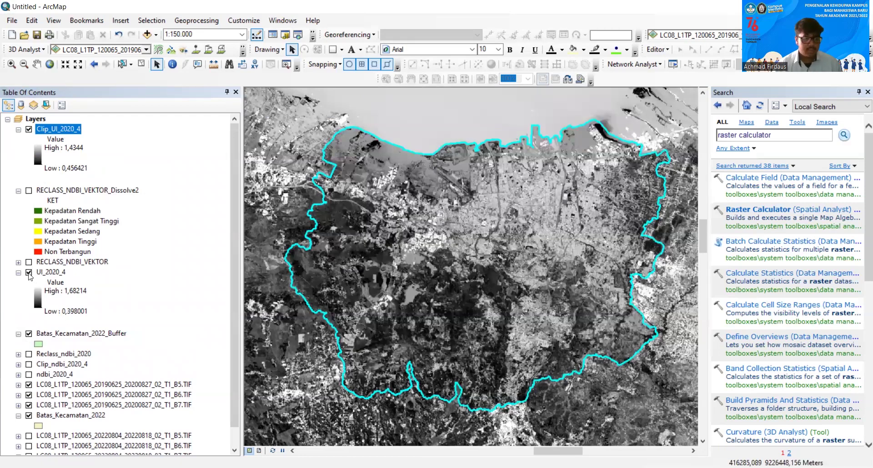
Hide the UI_2020_4 and Batas_Kecamatan_2022_Buffer layers and the 2019 Landsat B5, B6 and B7 bands, leaving Clip_UI_2020_4 shown.
left_click(29, 274)
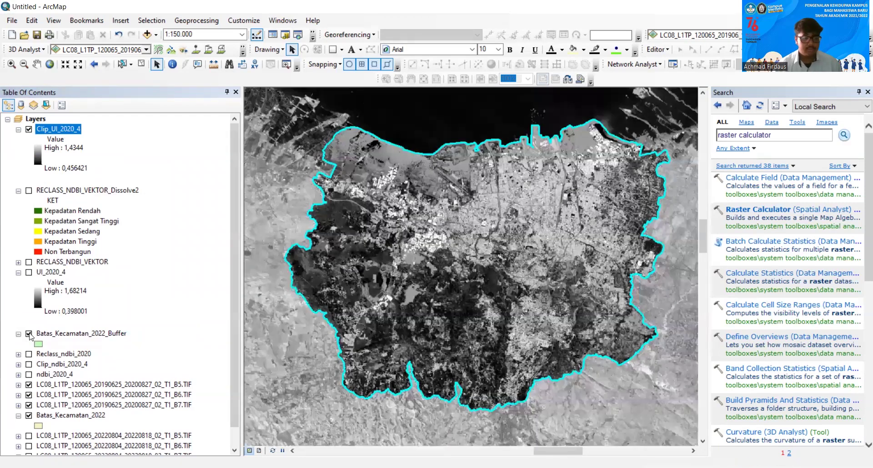
left_click(29, 335)
scroll(61, 325, "down", 1)
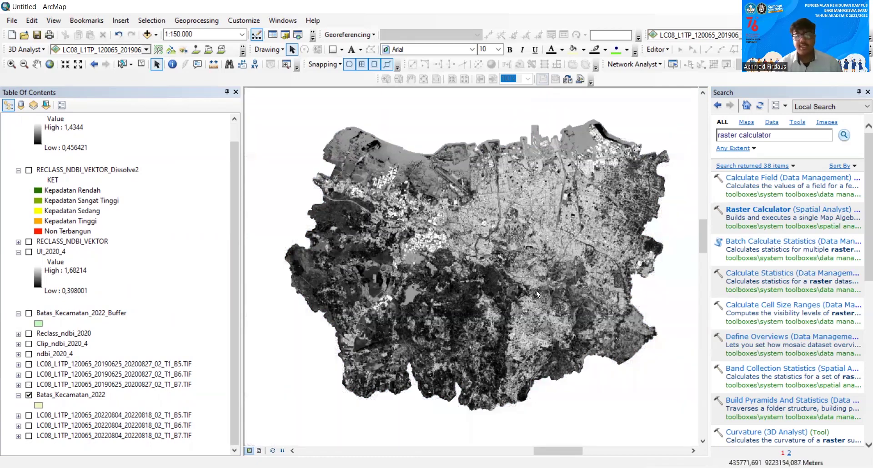
scroll(112, 274, "up", 1)
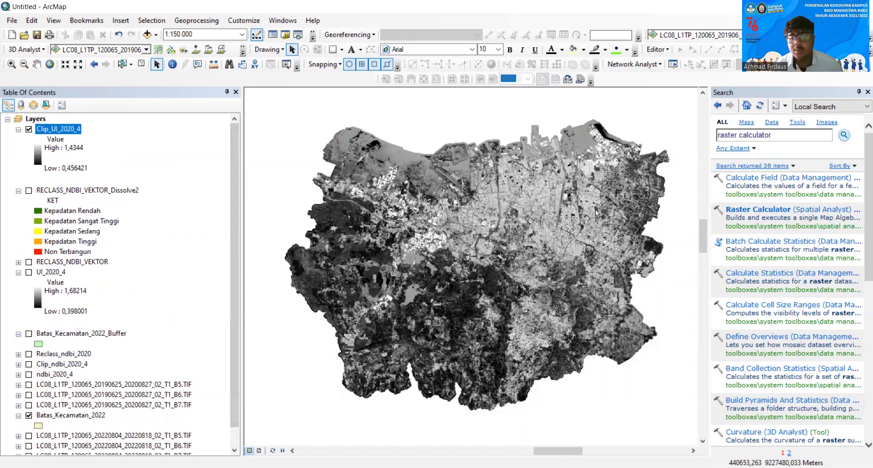
Search for Reclassify, open the Spatial Analyst version and set UI_2020_4 as its input raster.
left_click_drag(773, 139, 720, 153)
type("REC")
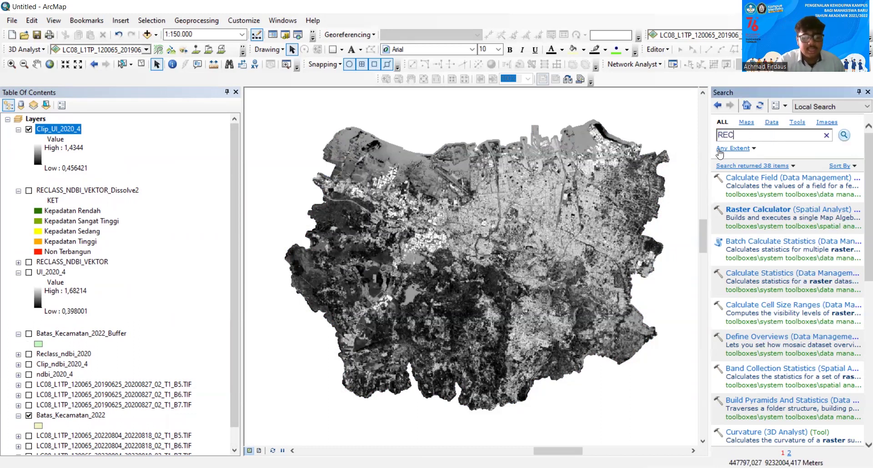
type("LASS")
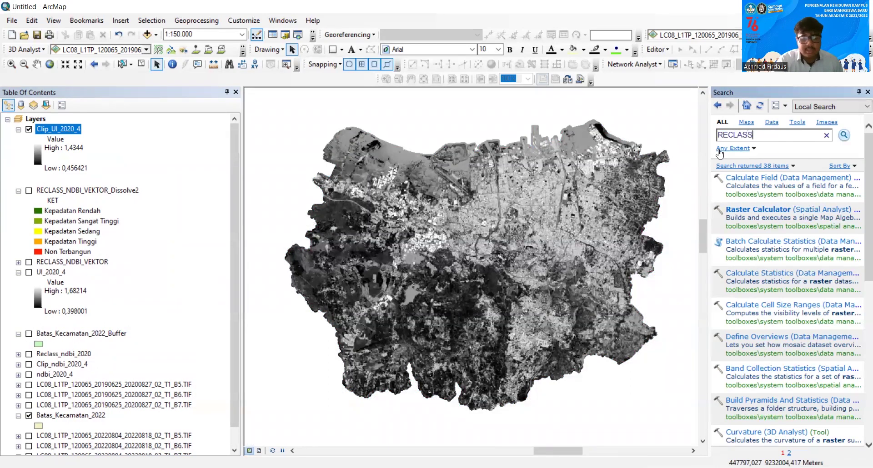
type("IFY")
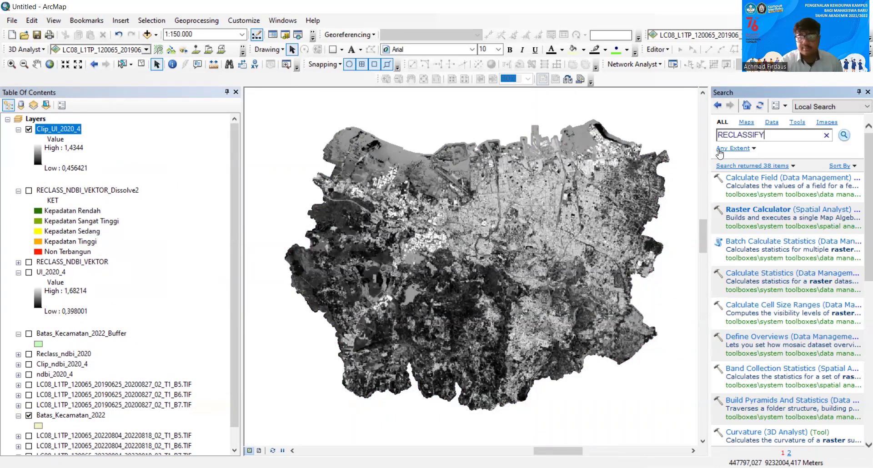
key("Return")
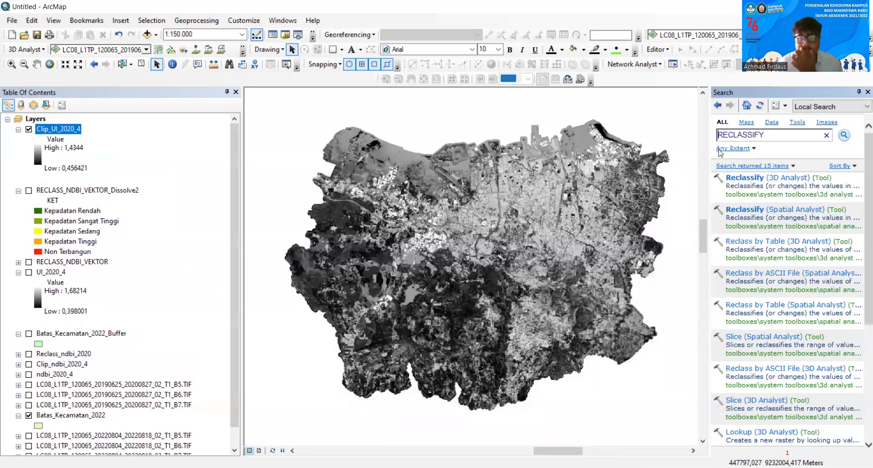
left_click(772, 210)
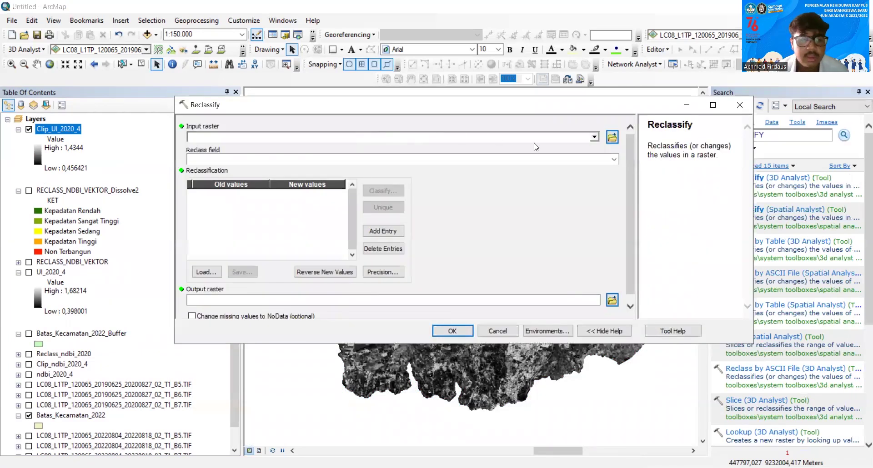
left_click(593, 138)
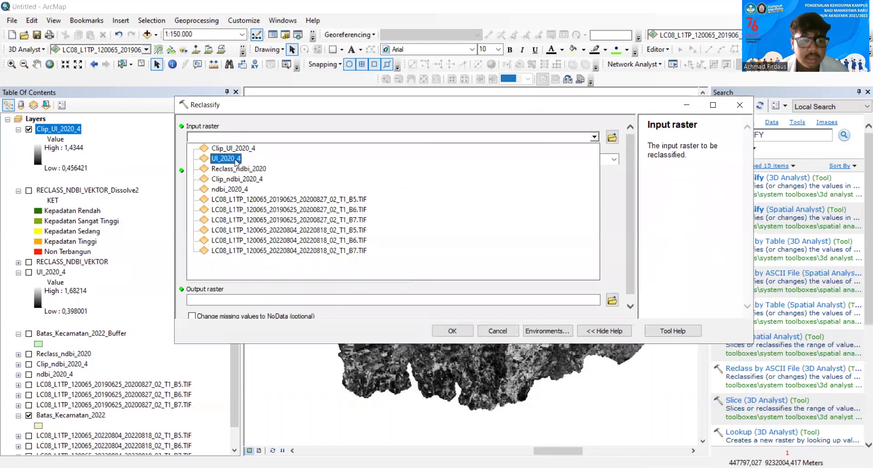
left_click(236, 160)
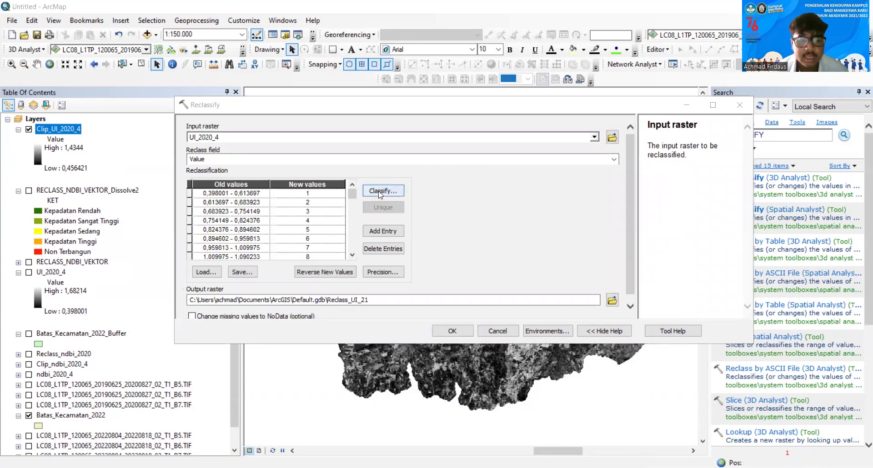
Set the reclassification to five classes using the Equal Interval method.
left_click(380, 192)
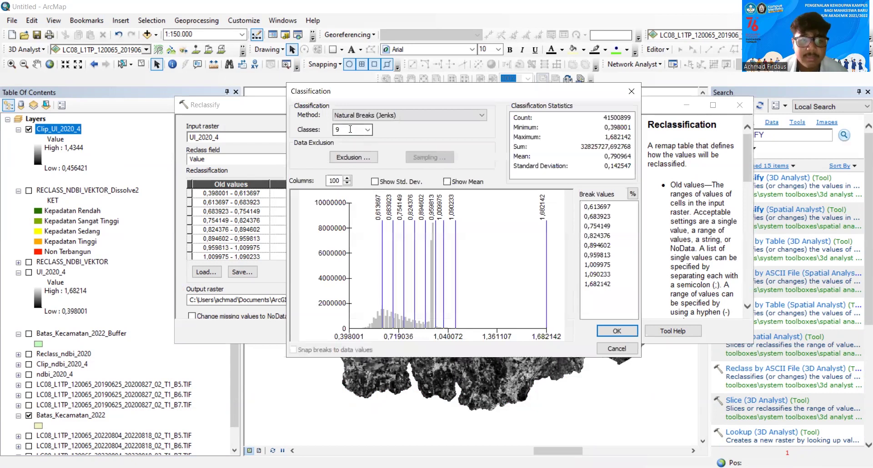
left_click(368, 131)
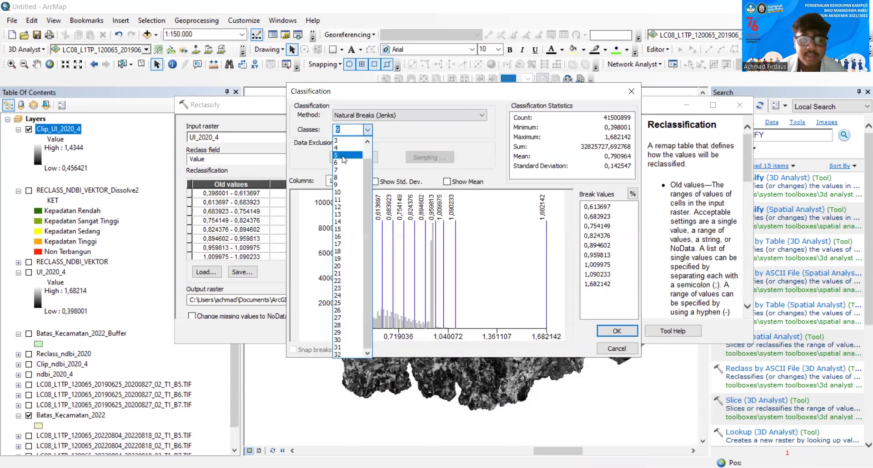
left_click(343, 156)
left_click(386, 115)
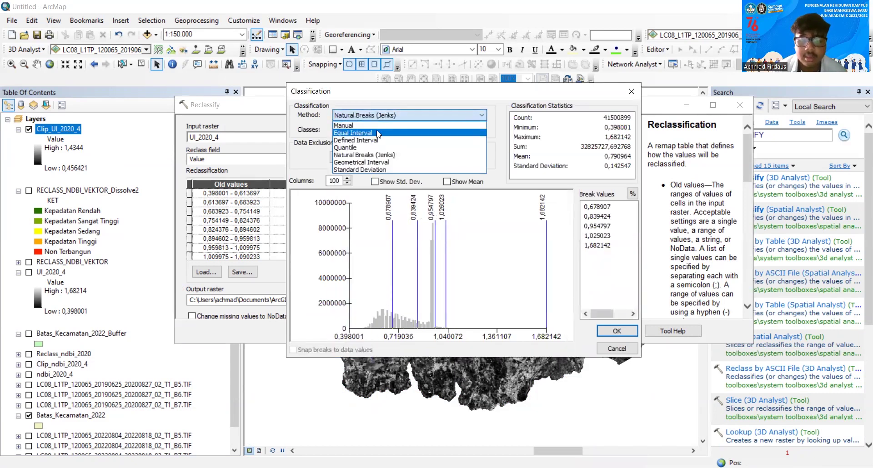
left_click(378, 133)
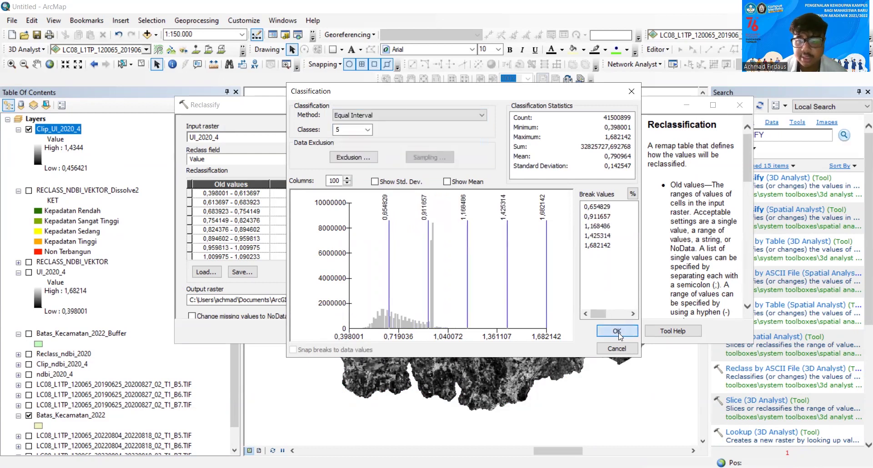
left_click(617, 331)
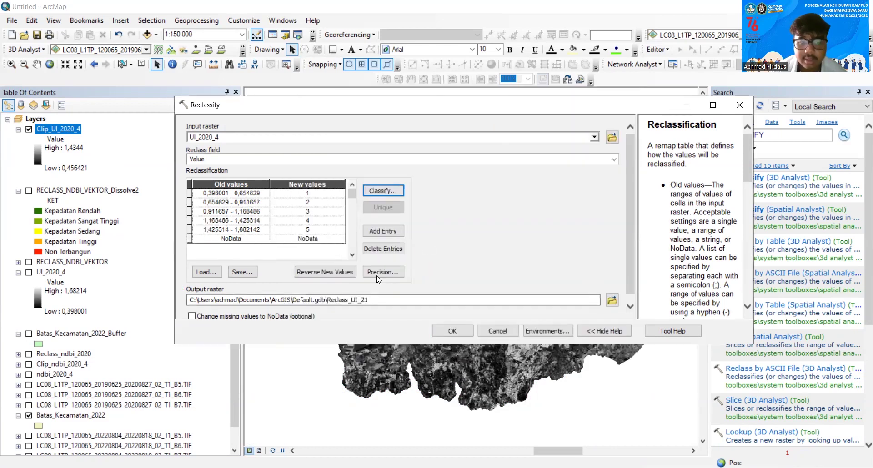
Run the reclassification with the output raster named Reclass_UI_2020 and review the resulting layer's attribute table.
left_click(372, 300)
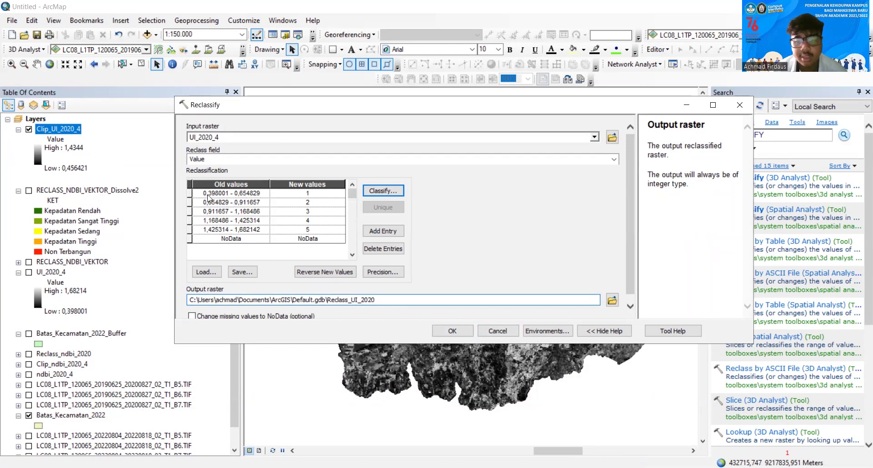
left_click(449, 332)
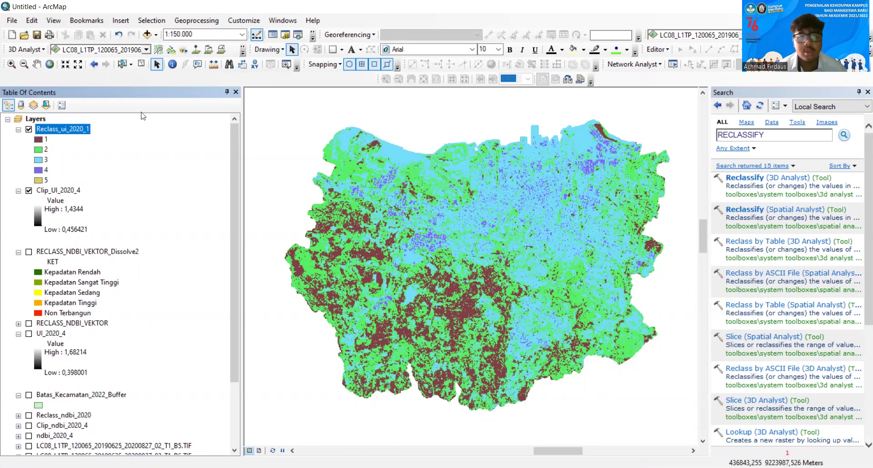
right_click(76, 132)
left_click(143, 169)
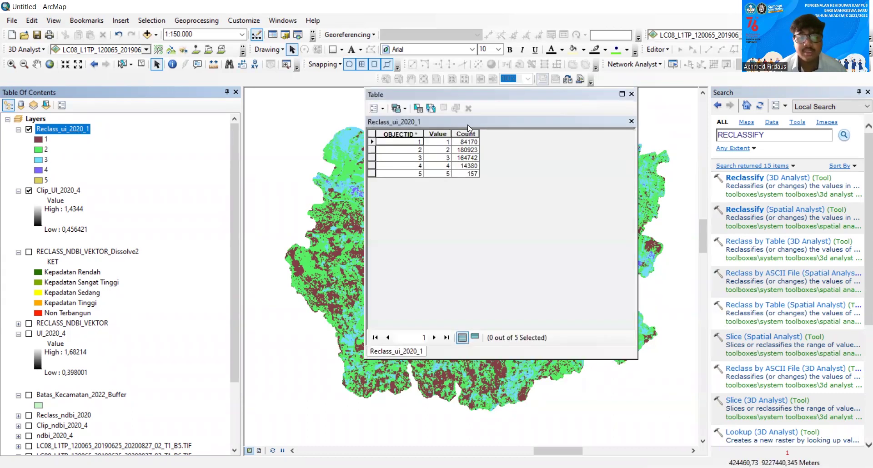
left_click(631, 94)
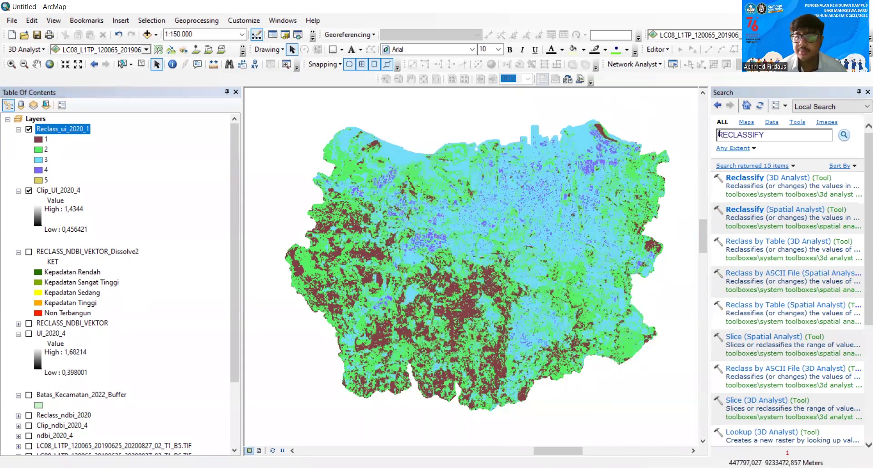
Search for the Raster to Polygon conversion tool, open it and choose Reclass_ui_2020_1 as the input raster.
left_click(770, 136)
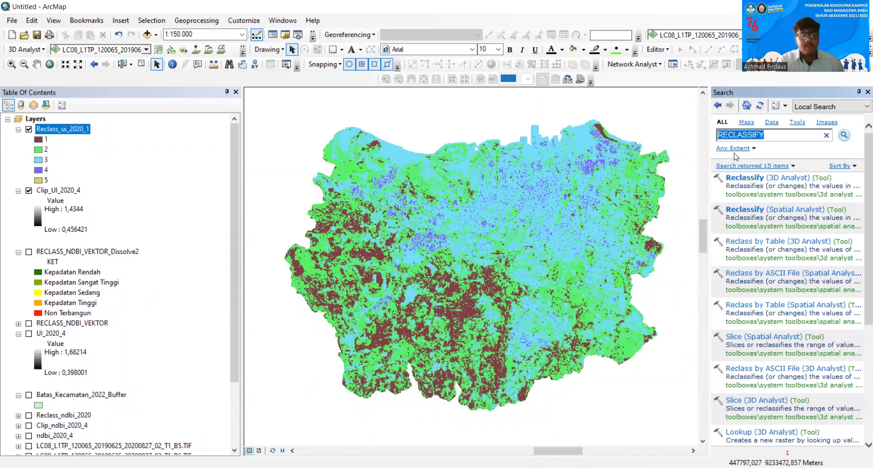
type("raster to ")
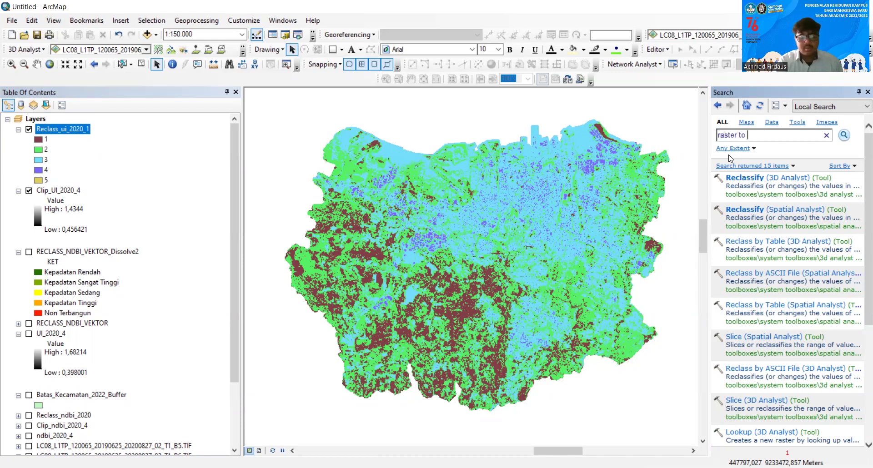
type("polygon")
key("Return")
left_click(764, 179)
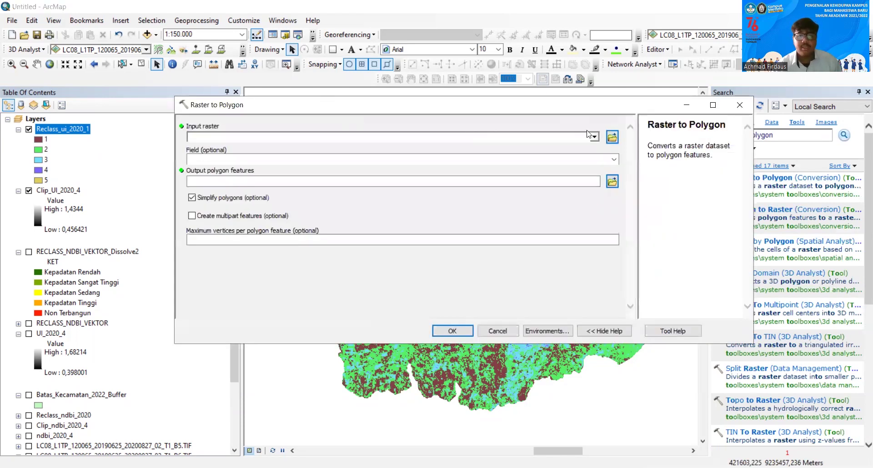
left_click(250, 136)
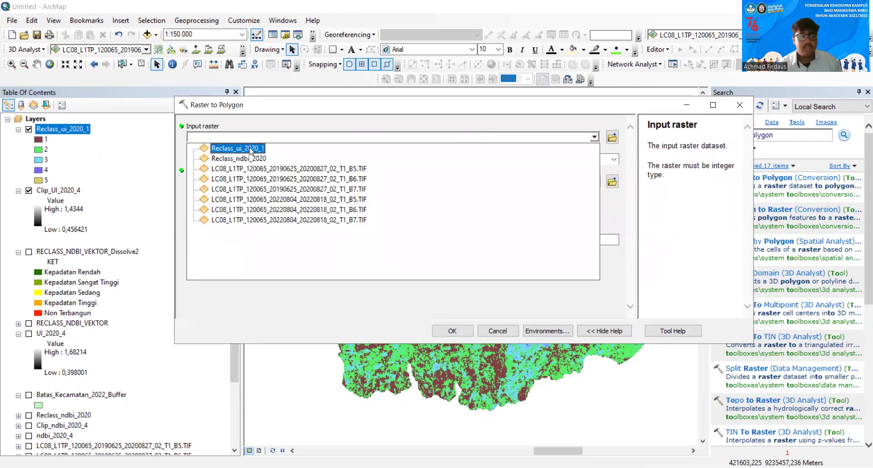
left_click(251, 149)
Name the output polygon features Raster_UI_VEKTOR_2020 in the default geodatabase and run the conversion.
left_click(406, 180)
key("BackSpace")
key("BackSpace")
key("BackSpace")
key("BackSpace")
key("BackSpace")
type("_")
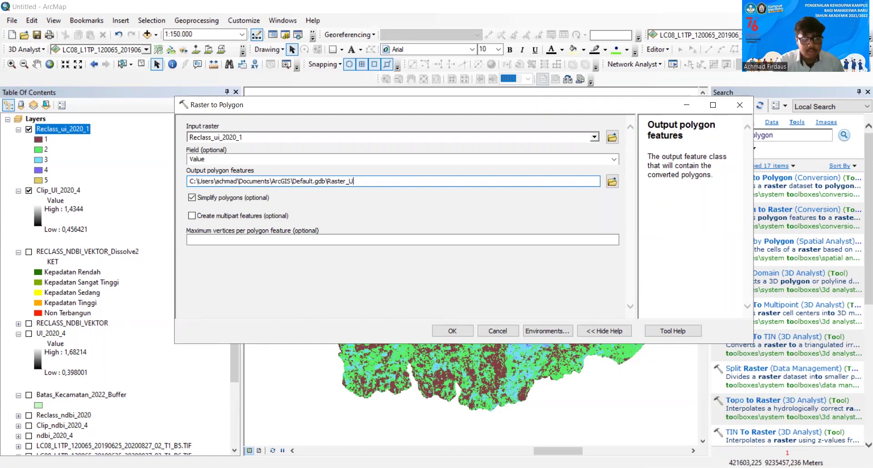
type("UI_VEKTOR_2020")
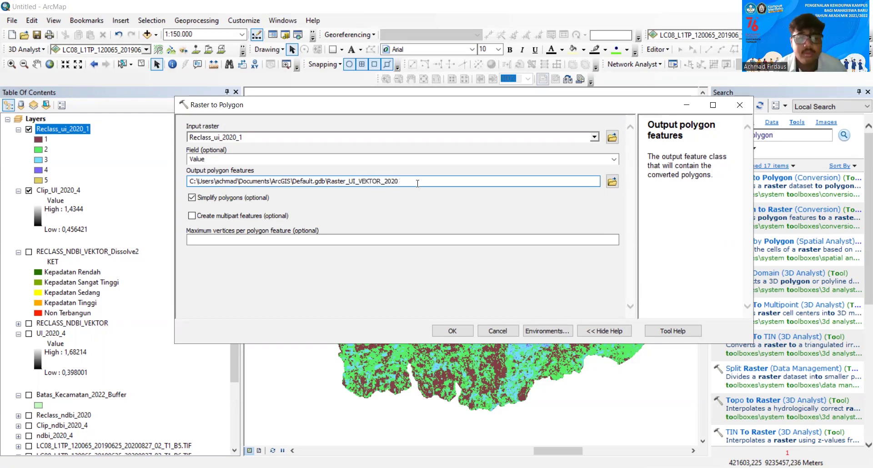
left_click(450, 330)
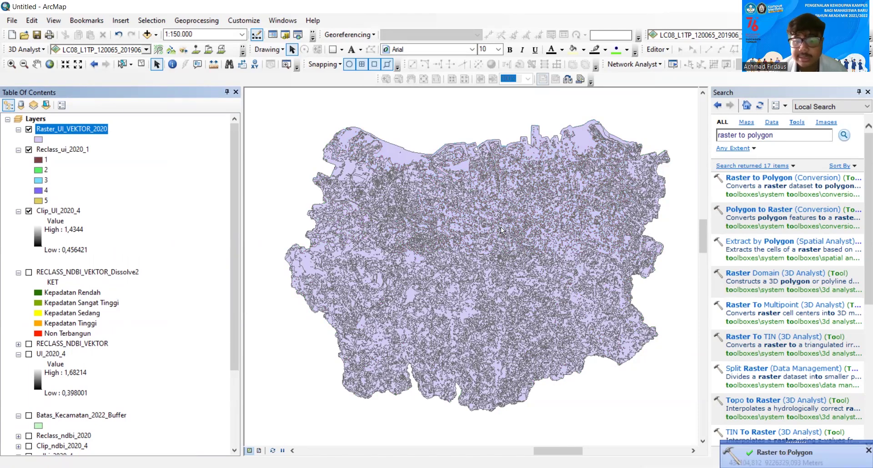
Review the attribute table of Raster_UI_VEKTOR_2020 and dissolve the layer by its gridcode field, keeping the default output.
right_click(84, 126)
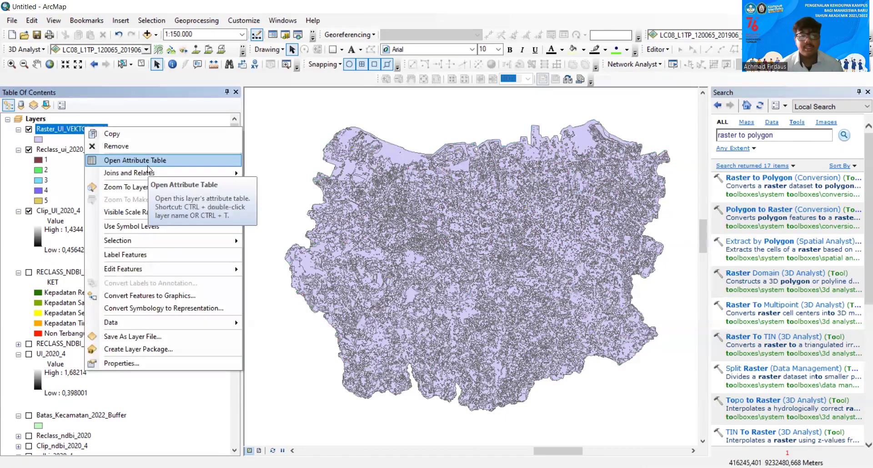
left_click(148, 161)
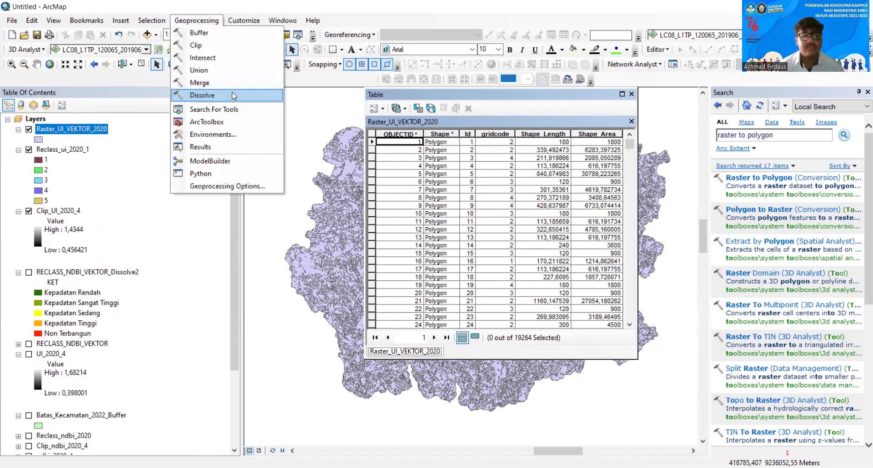
left_click(233, 95)
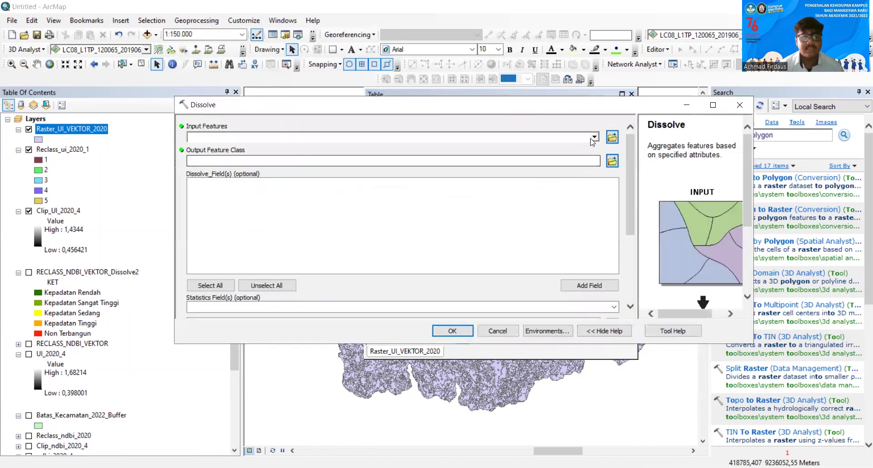
left_click(593, 137)
left_click(278, 150)
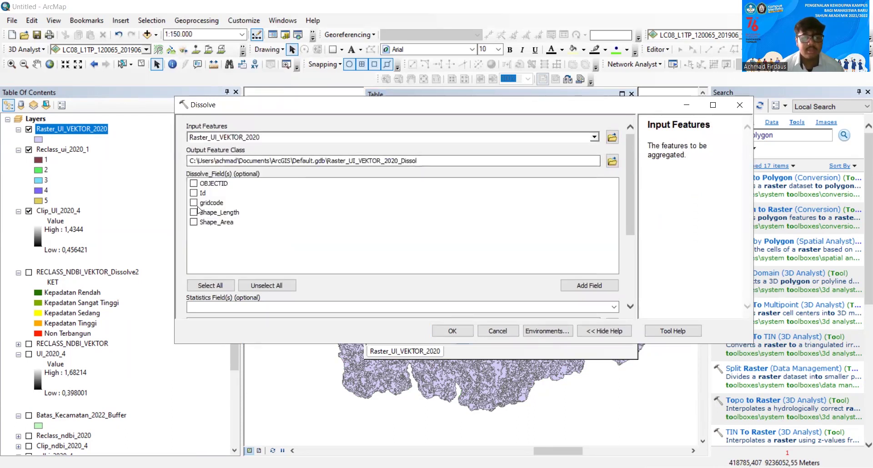
left_click(195, 203)
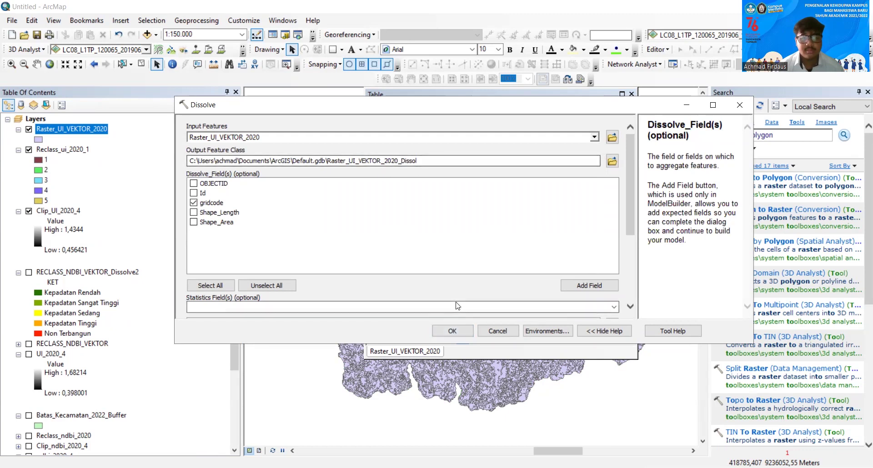
left_click(459, 331)
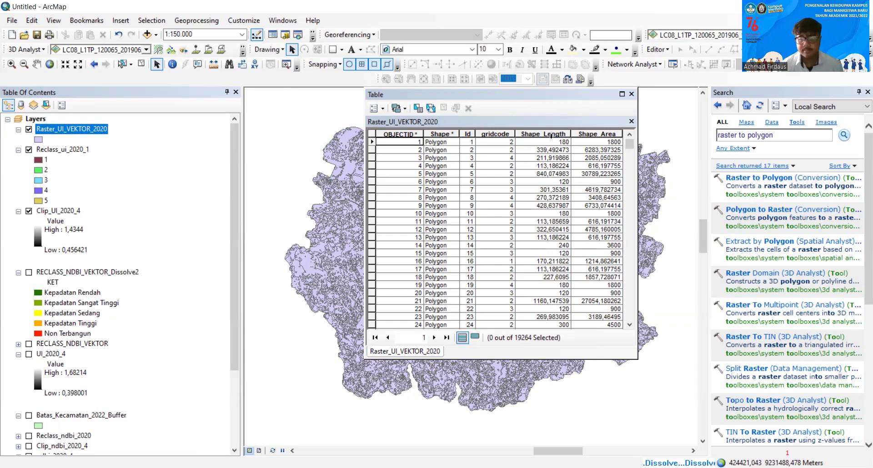
left_click(631, 95)
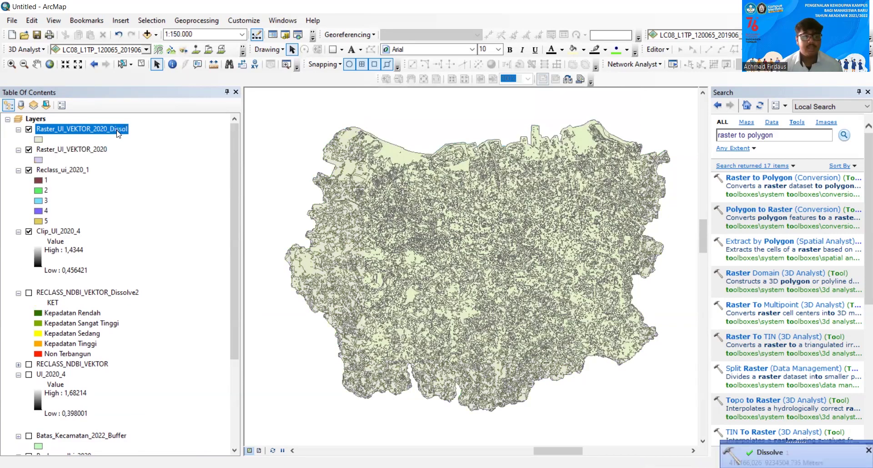
Open the dissolved UI layer's attribute table and add a Text field named KET.
right_click(117, 134)
key("Return")
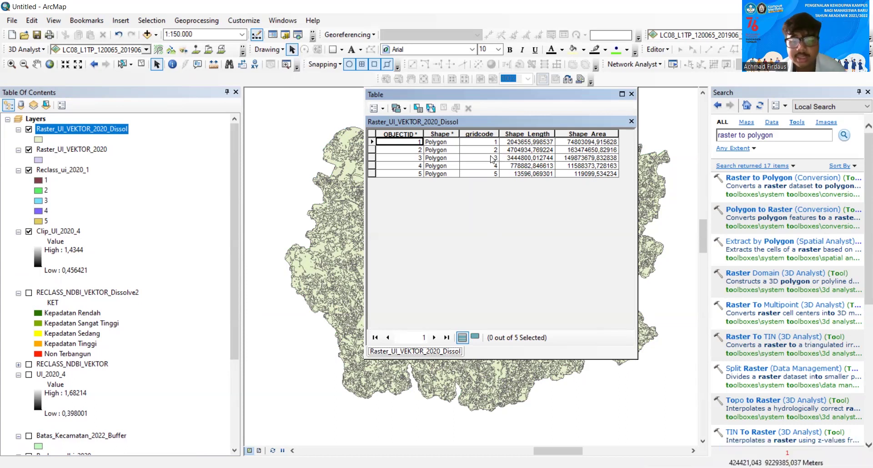
left_click(384, 112)
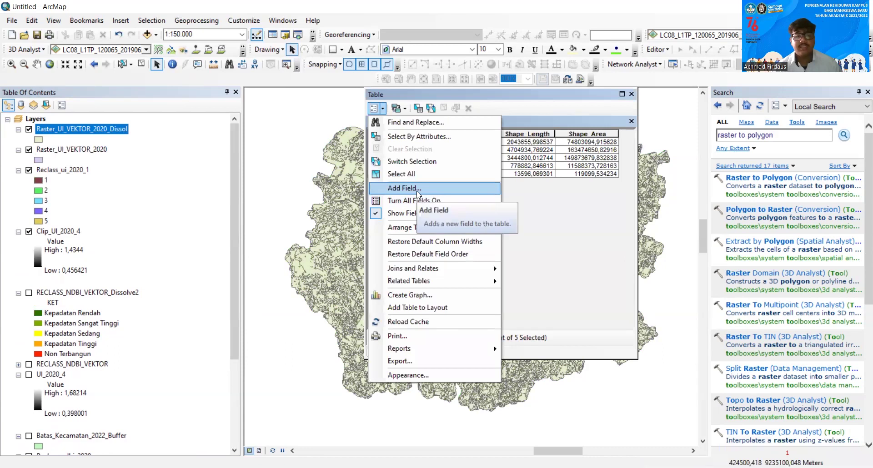
left_click(417, 191)
type("KET")
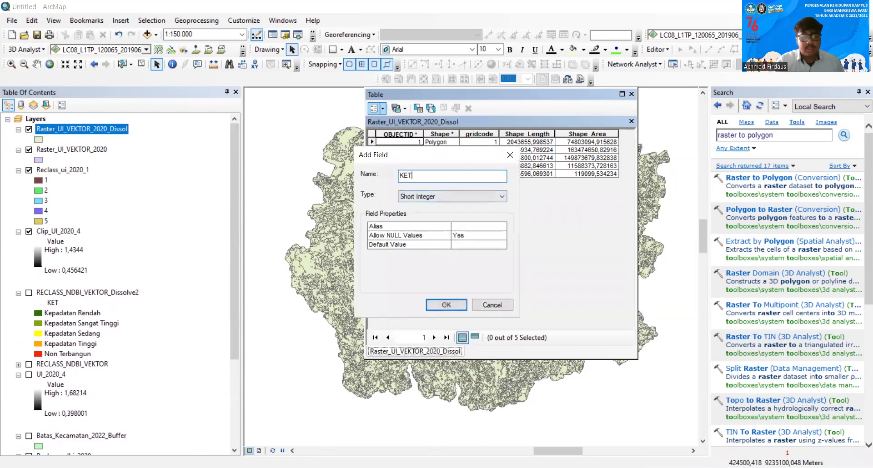
left_click(432, 197)
left_click(443, 236)
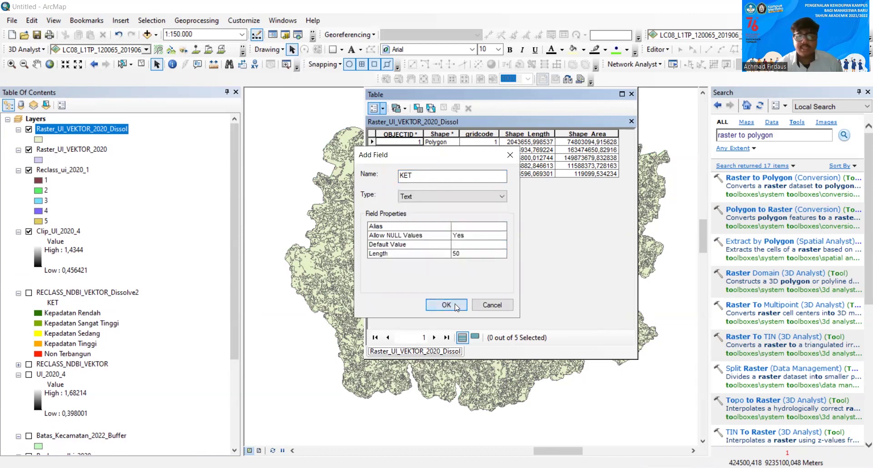
left_click(457, 305)
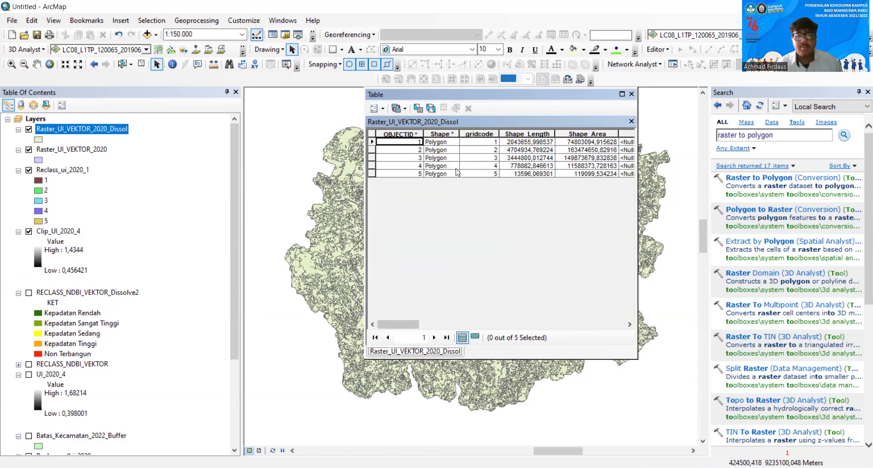
Add a Double field named LUAS to the dissolved UI layer's attribute table.
left_click(384, 108)
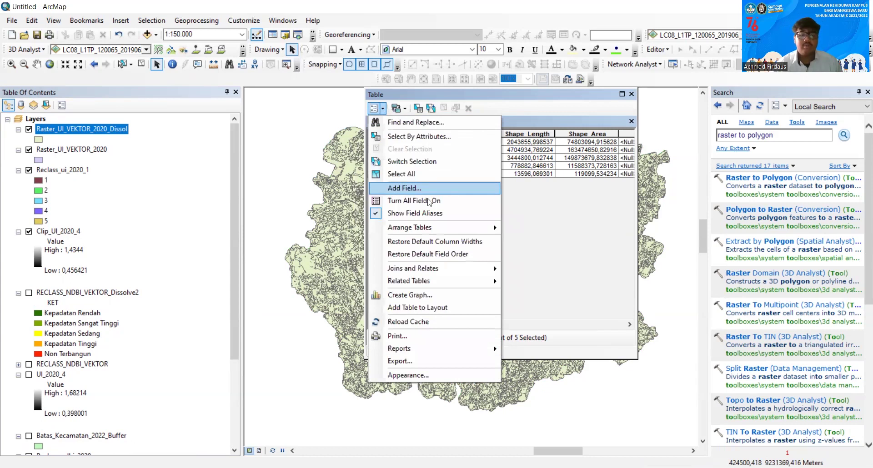
left_click(410, 188)
type("LUAS")
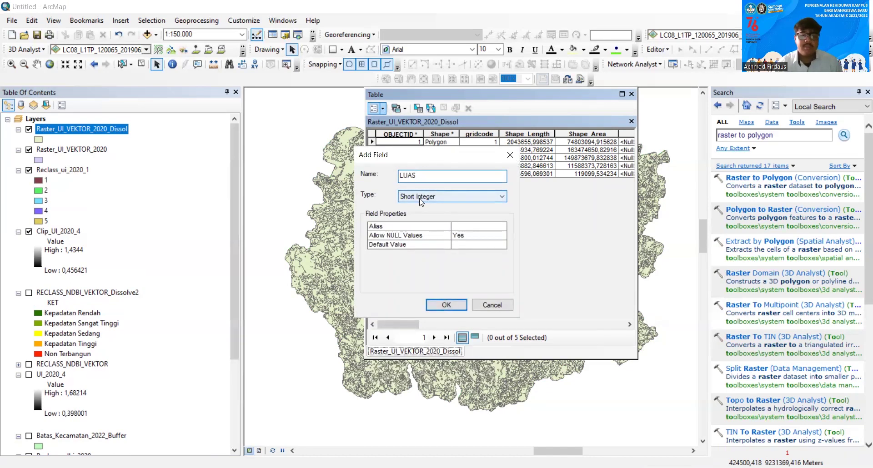
left_click(427, 196)
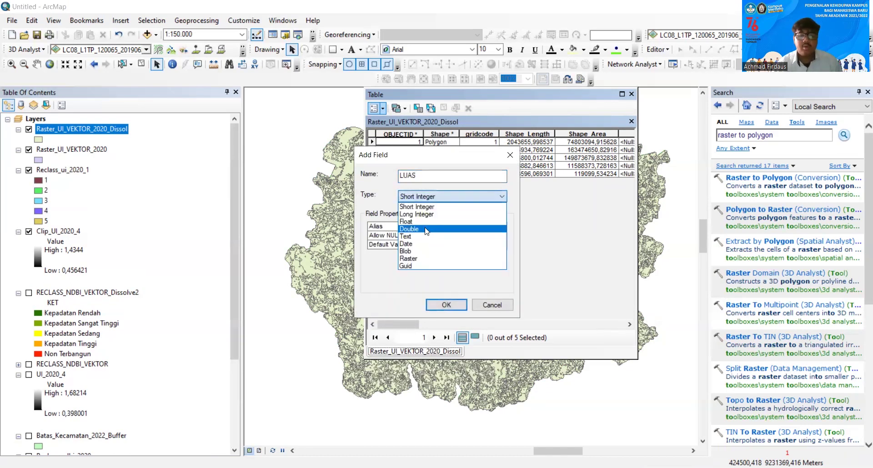
left_click(427, 229)
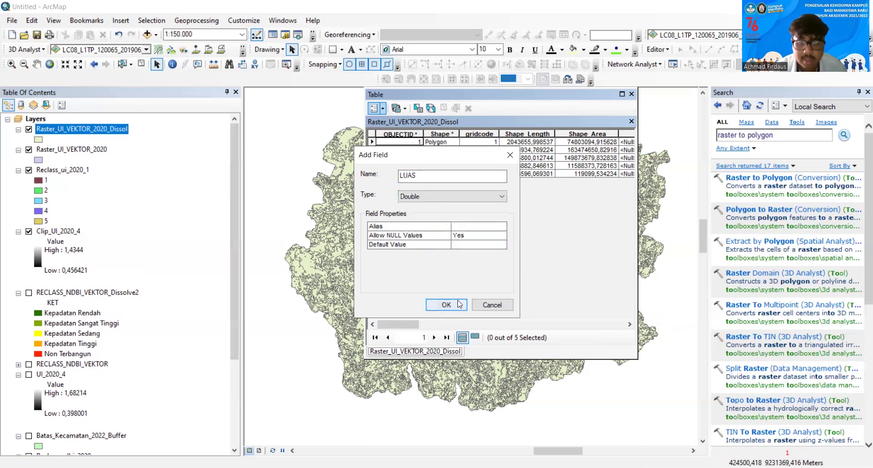
left_click(446, 305)
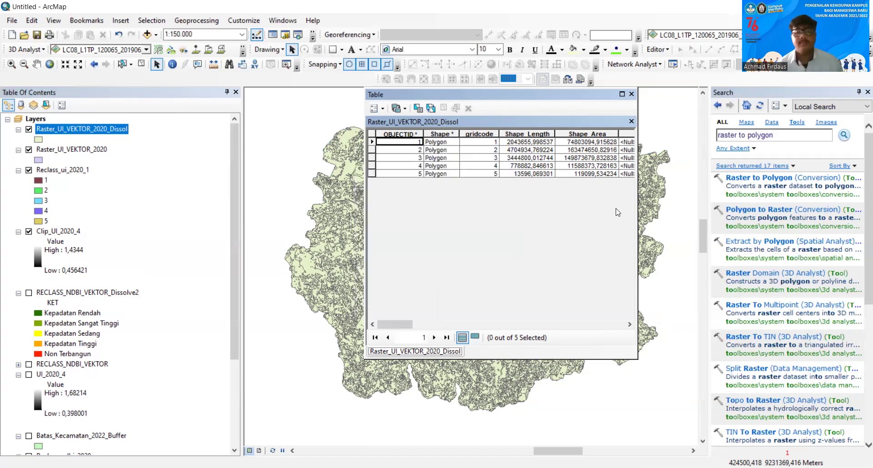
Start editing the dissolved UI layer and enter Non Terbangun in the KET field of the gridcode 1 record.
left_click_drag(403, 322, 417, 312)
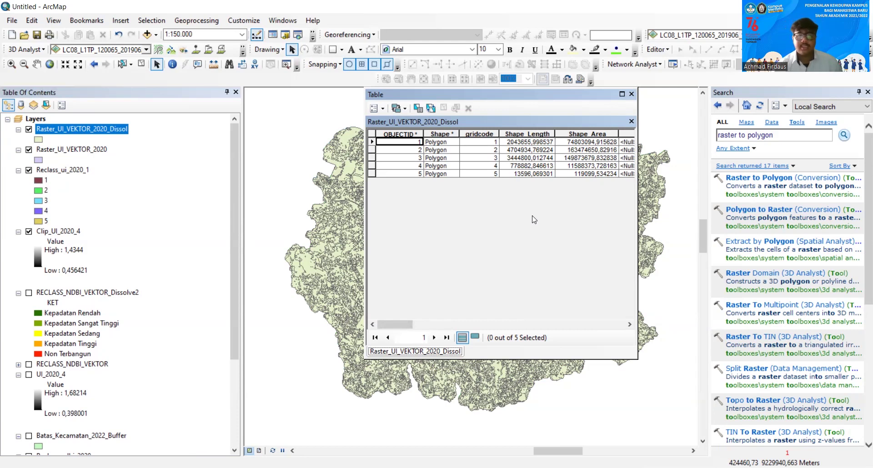
left_click_drag(433, 323, 506, 322)
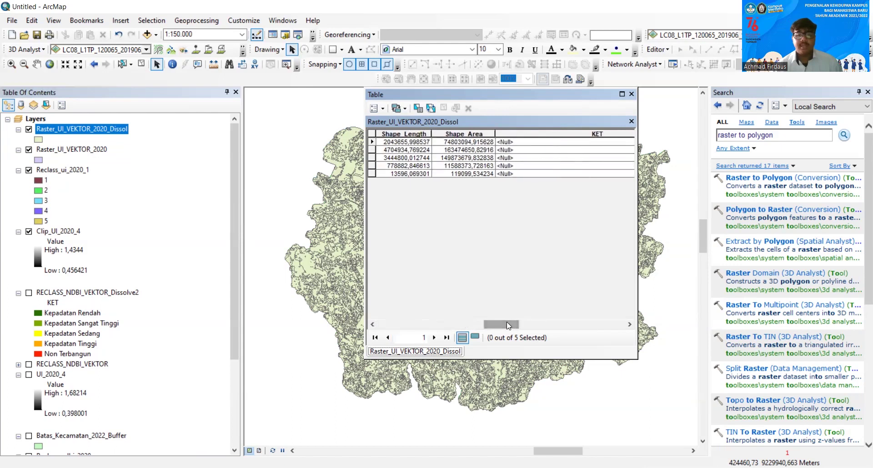
right_click(113, 129)
mouse_move(242, 265)
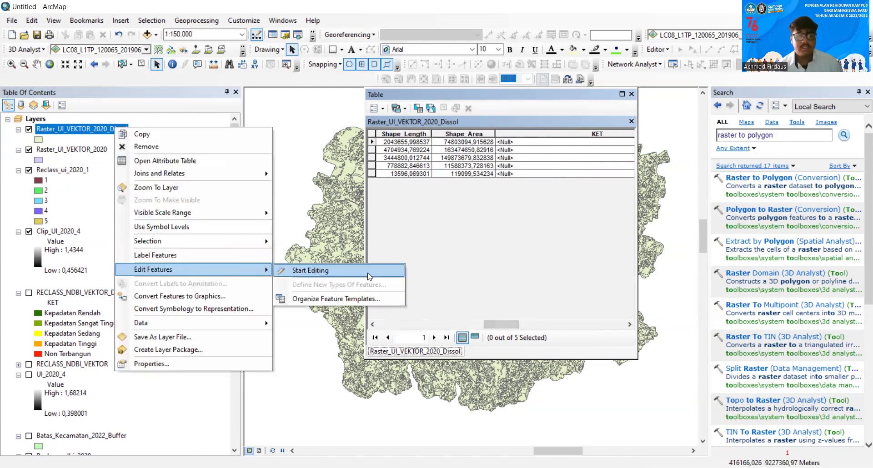
left_click(309, 271)
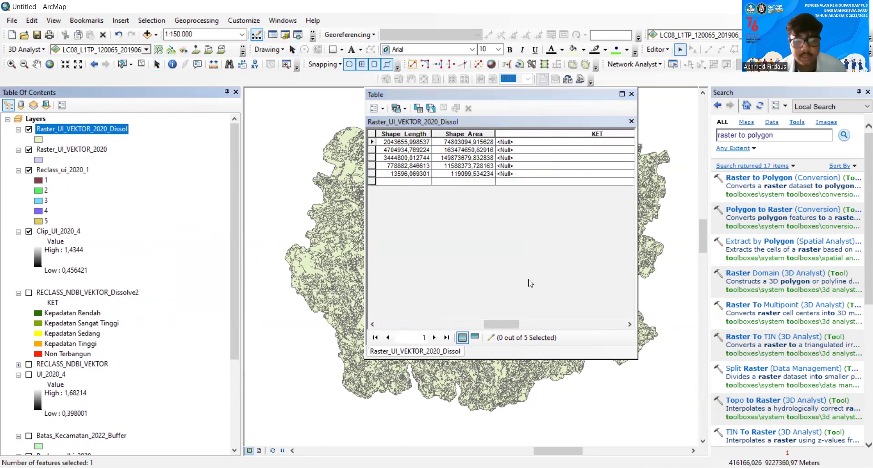
left_click(510, 141)
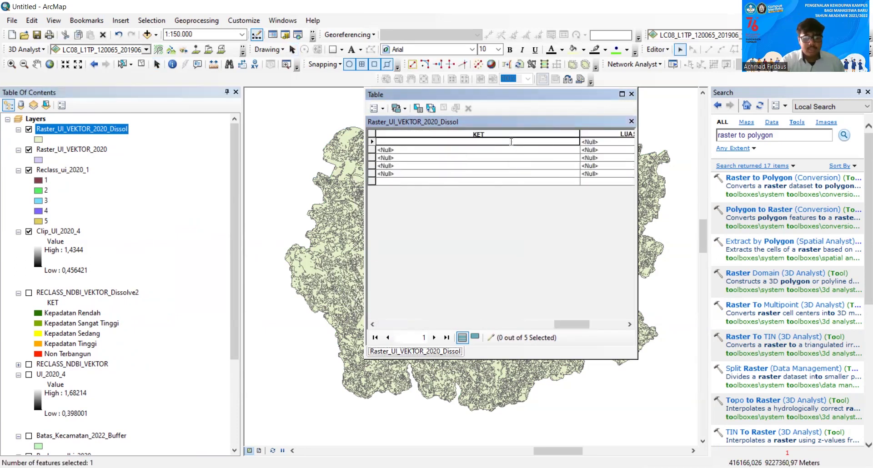
key("BackSpace")
key("BackSpace")
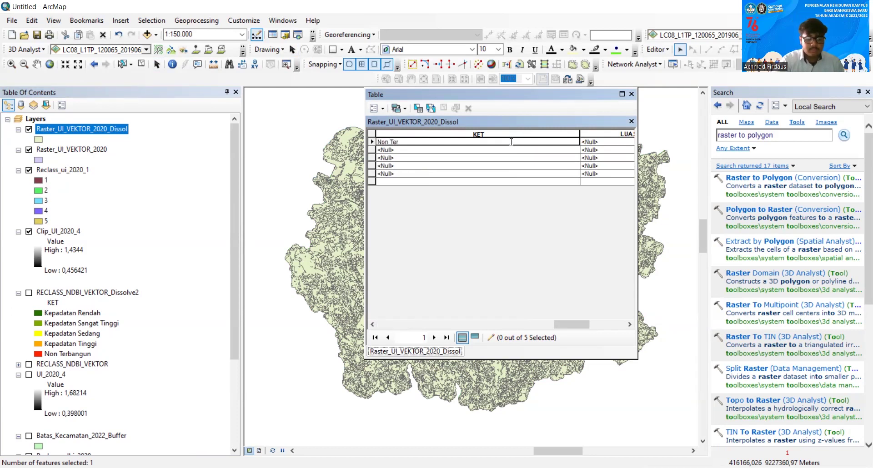
Enter Kepadatan Rendah and Kepadatan Sedang in the KET field of the second and third records.
left_click(444, 150)
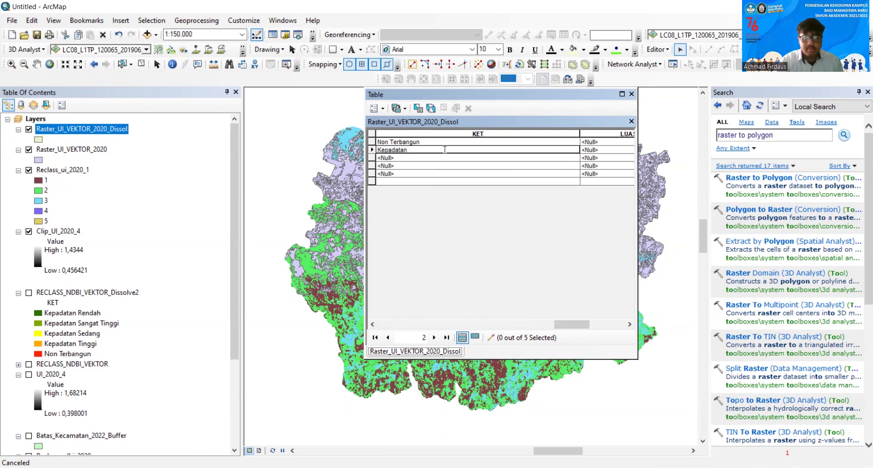
type("Kepadatan Rendah")
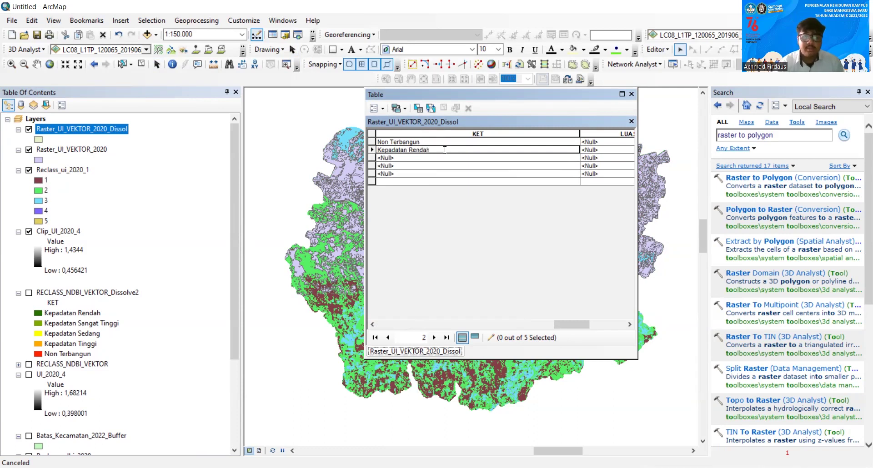
left_click(415, 156)
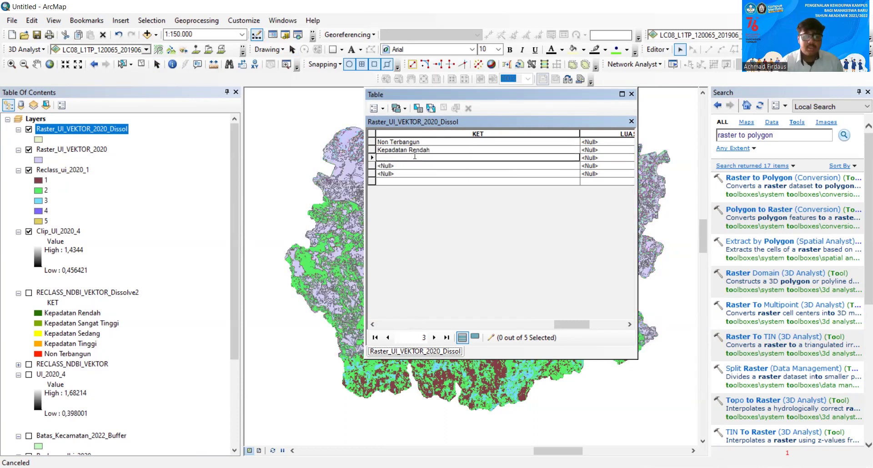
type("kEP")
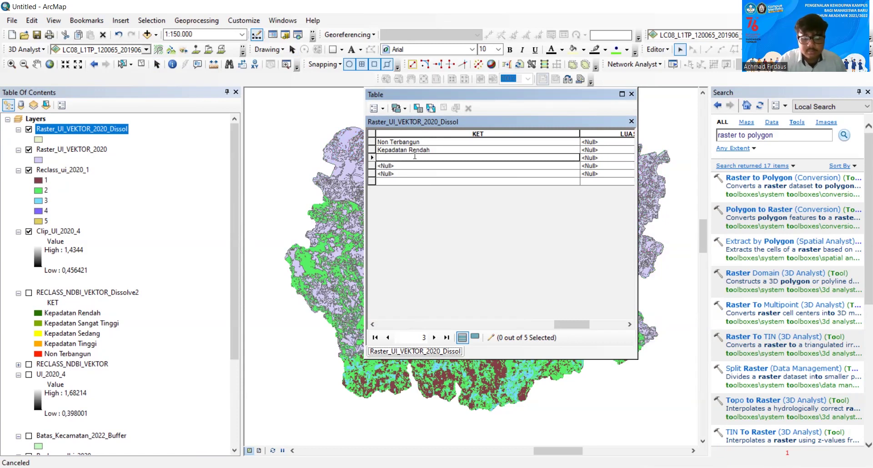
type("epadatan")
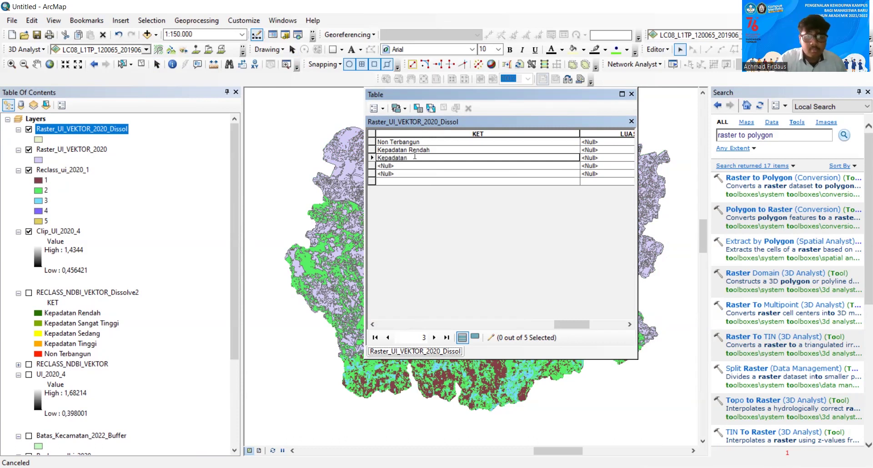
type(" Seda")
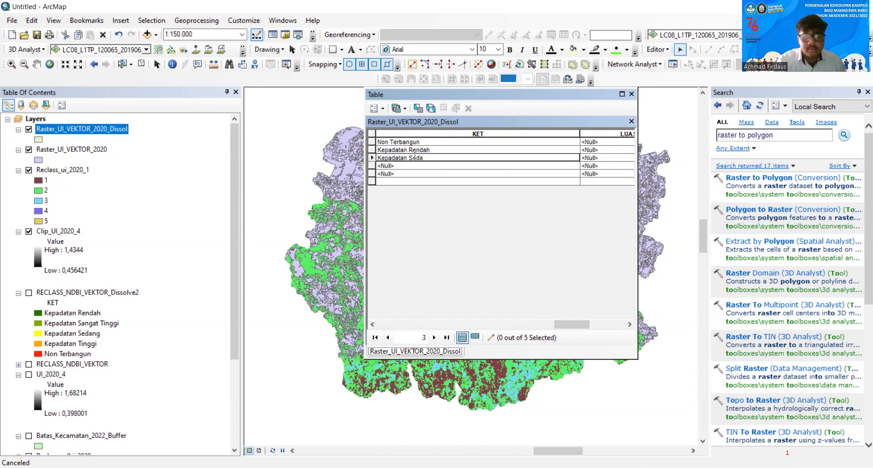
type("ng")
Enter Kepadatan Tinggi and Kepadatan Sangat Tinggi in the KET field of the fourth and fifth records.
left_click(413, 166)
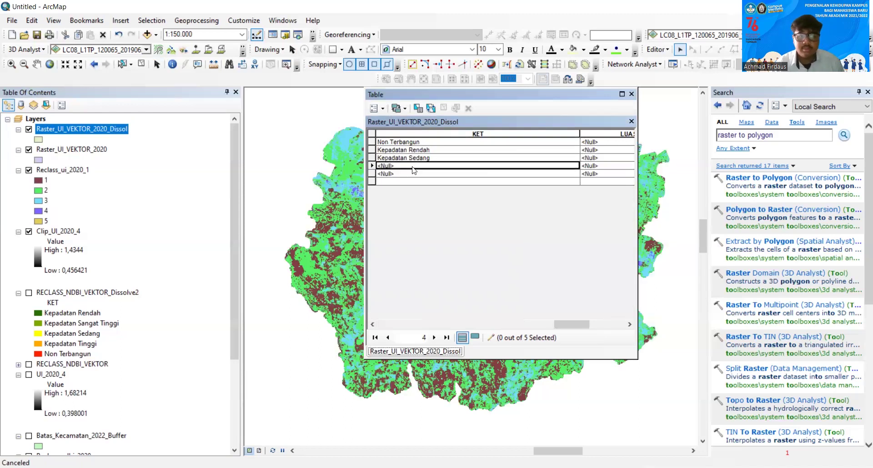
type("Kepad")
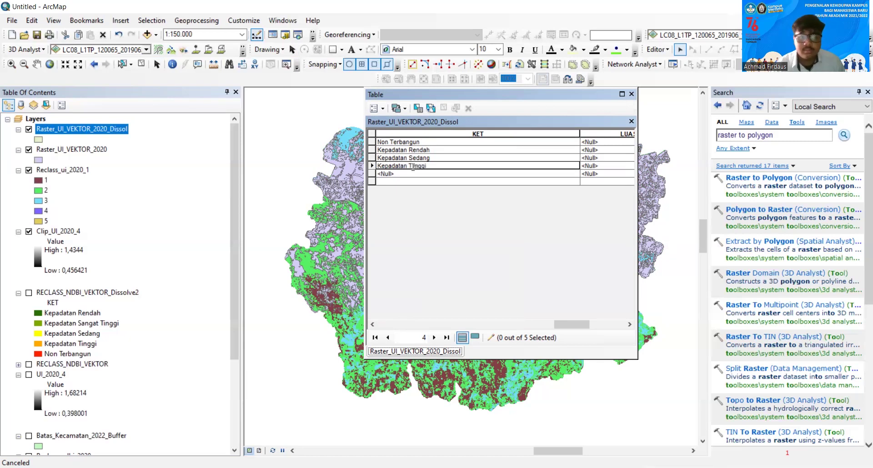
type("atan Tingg")
left_click(440, 174)
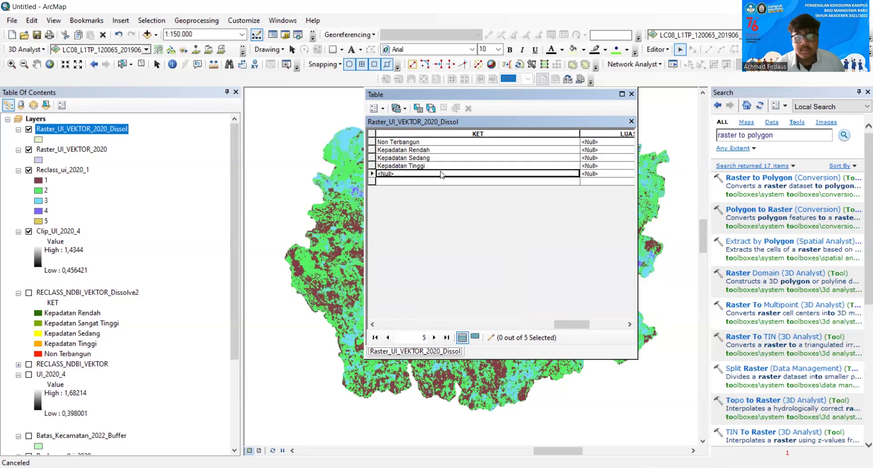
type("K")
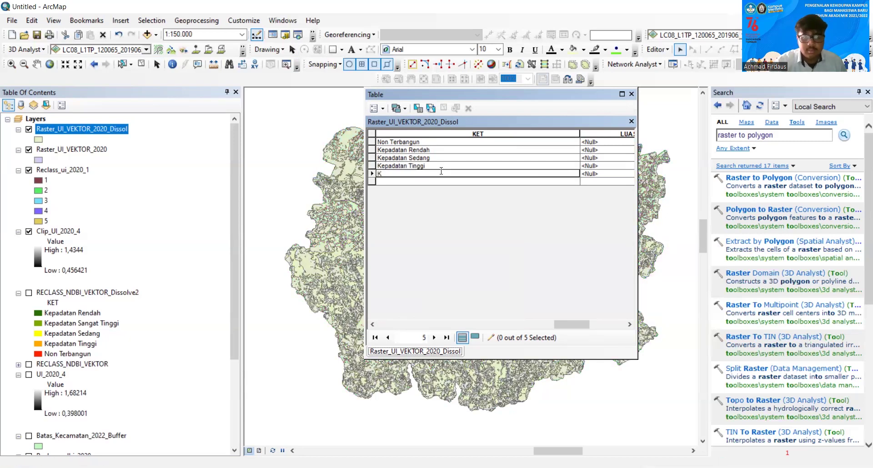
type("epadatan")
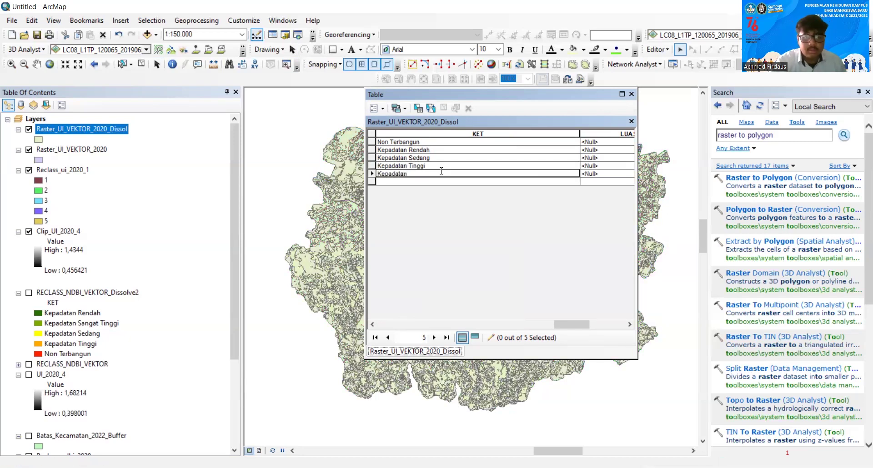
type(" Sangat Tinggi")
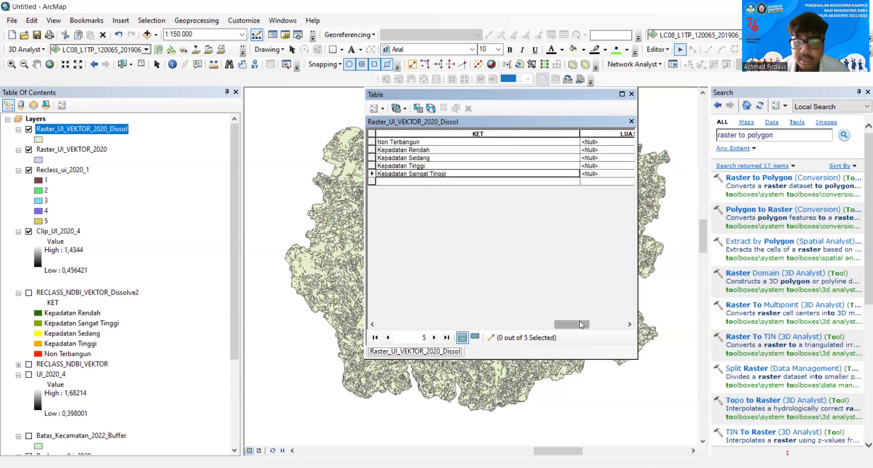
Calculate the LUAS field as area in hectares using the data frame's WGS 1984 UTM Zone 49S coordinate system, and close the attribute table.
left_click_drag(580, 321, 616, 322)
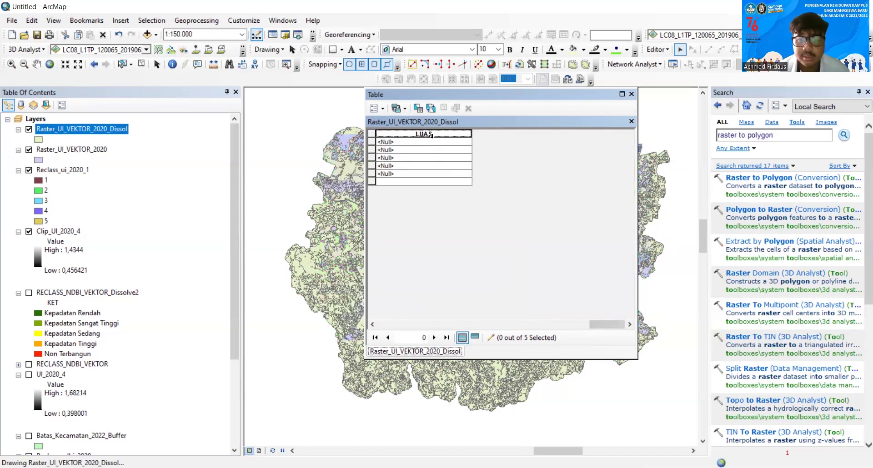
right_click(424, 134)
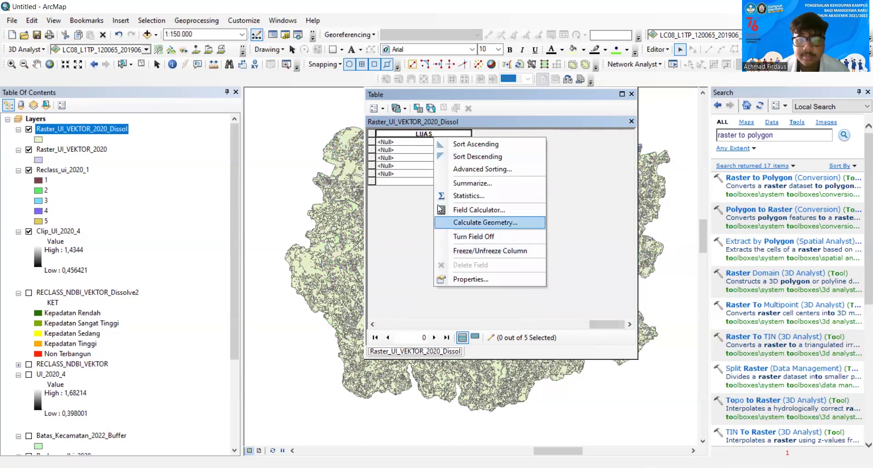
left_click(478, 223)
left_click(332, 231)
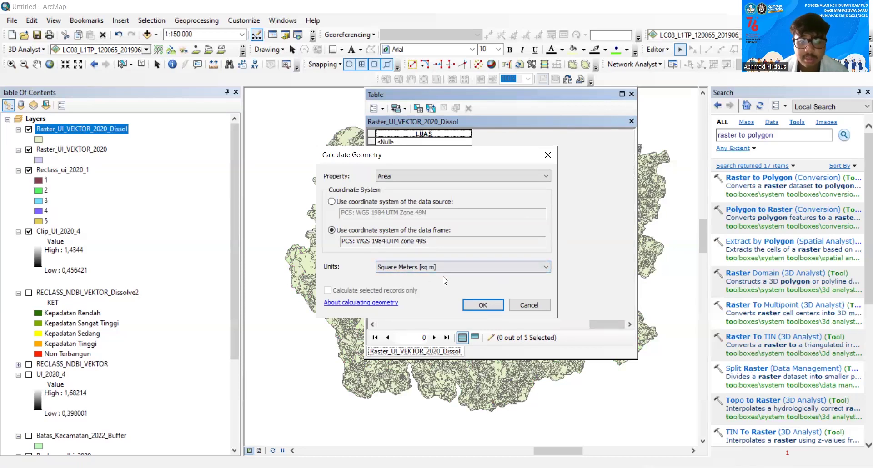
left_click(426, 268)
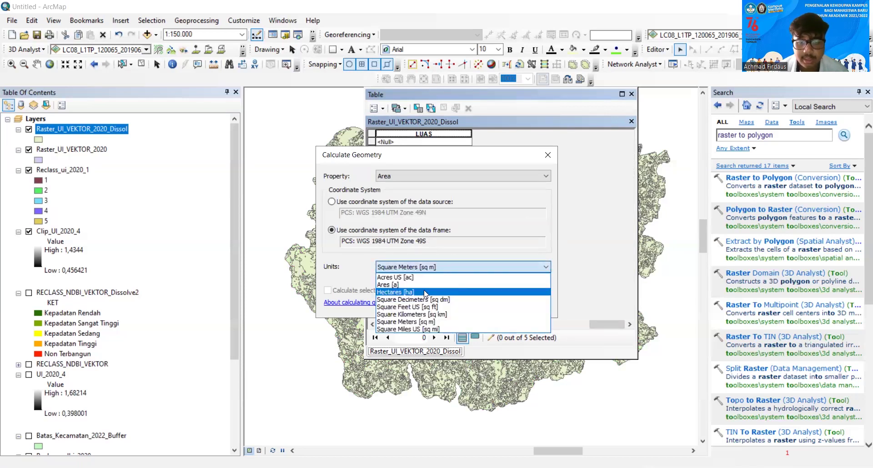
left_click(425, 293)
left_click(473, 305)
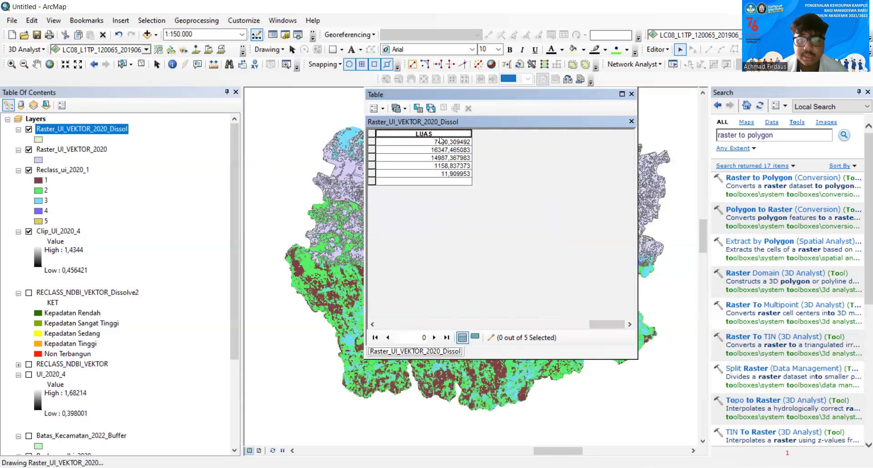
left_click_drag(601, 324, 529, 327)
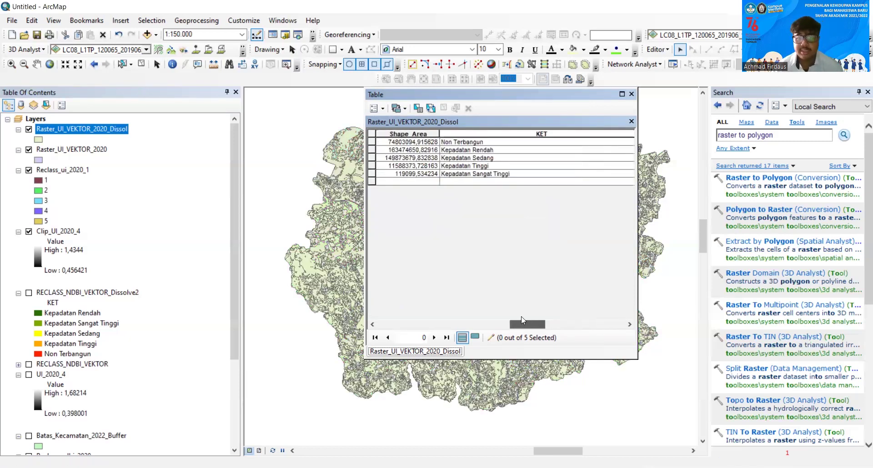
left_click(632, 95)
Open the symbology properties of the dissolved UI layer.
right_click(78, 128)
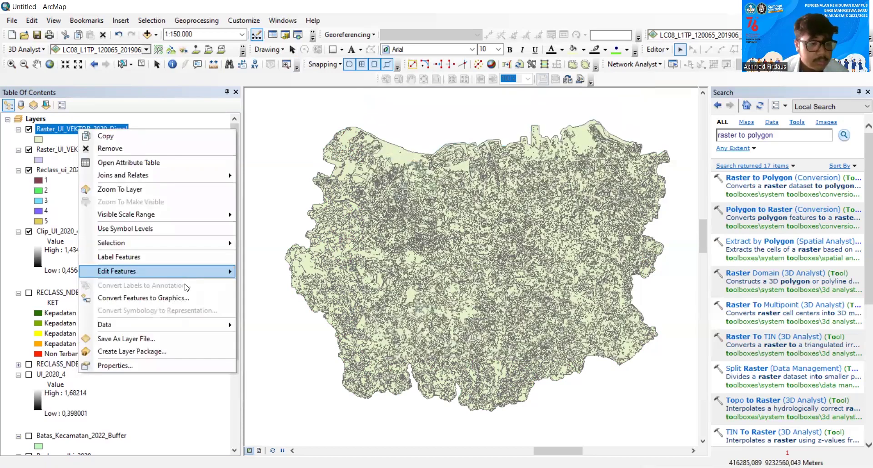
left_click(190, 364)
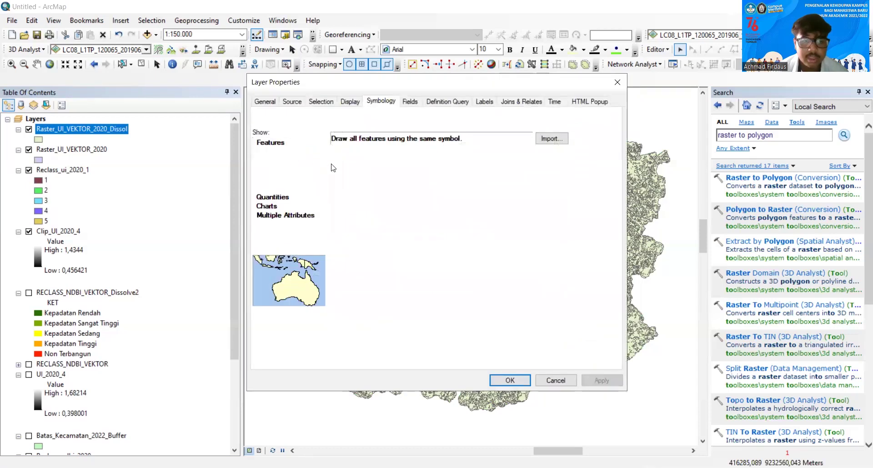
Categorize the Raster_UI_VEKTOR_2020_Dissol layer by unique values of the KET field and add all its values.
left_click(435, 164)
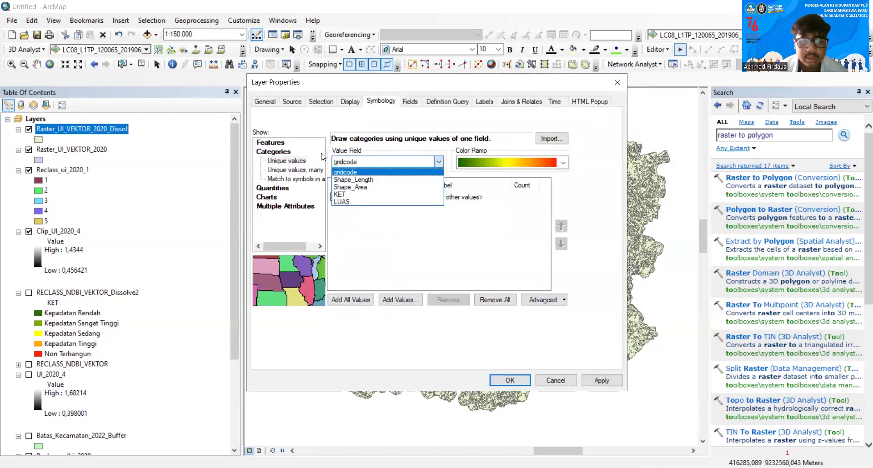
left_click(345, 196)
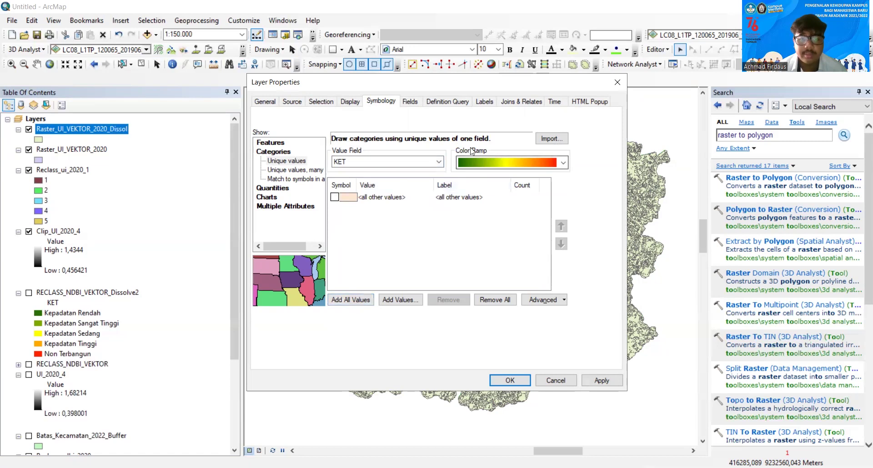
left_click(356, 302)
Change the fill color of the first listed KET class from orange to dark green.
double_click(345, 215)
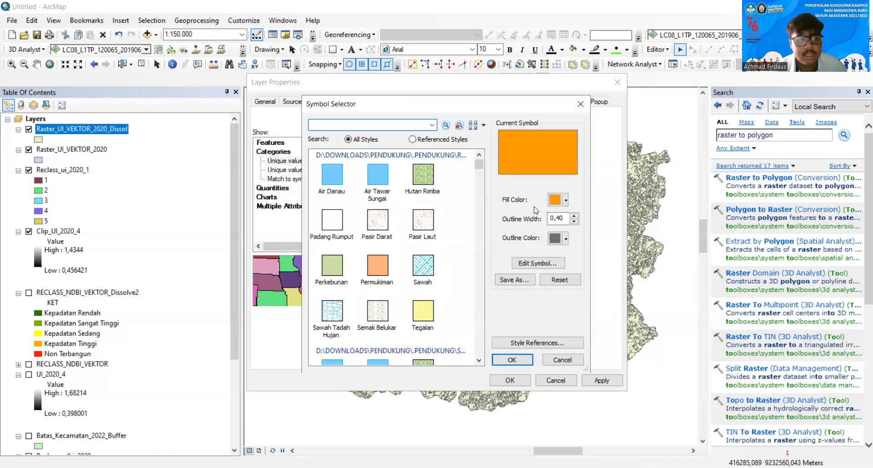
left_click(555, 200)
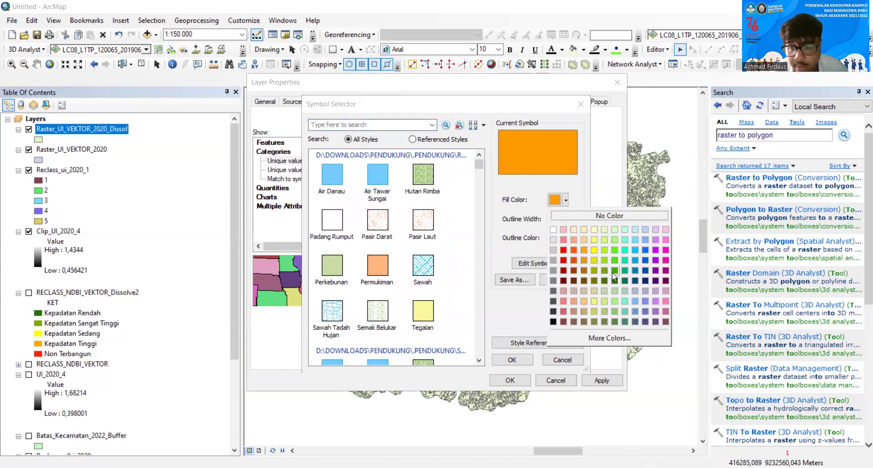
left_click(615, 271)
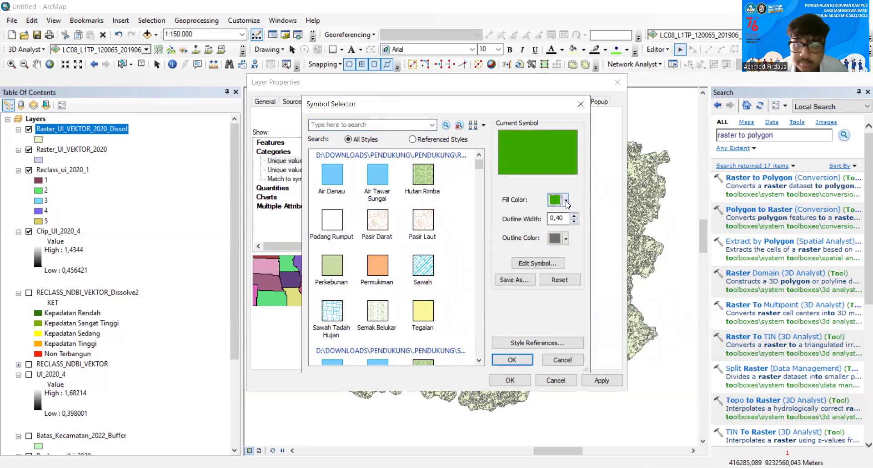
left_click(567, 203)
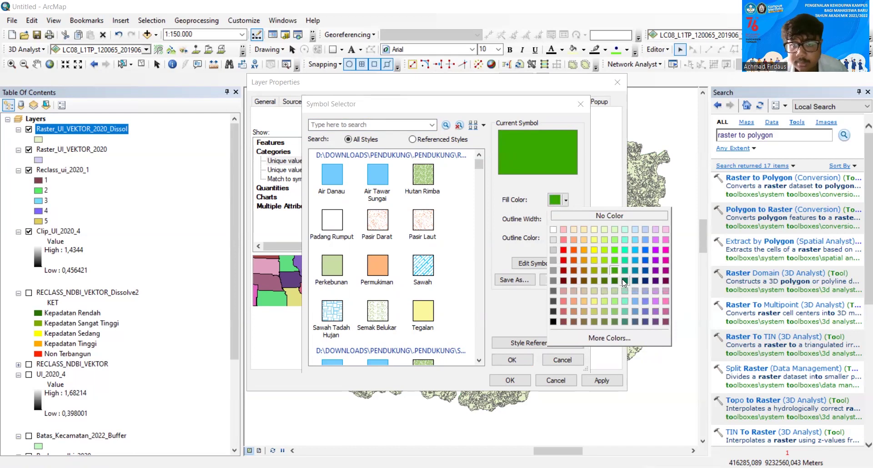
left_click(628, 291)
left_click(563, 200)
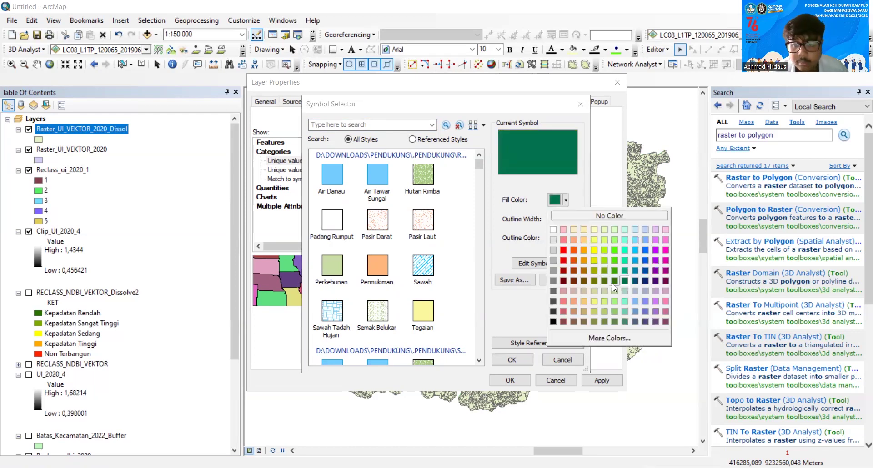
left_click(615, 281)
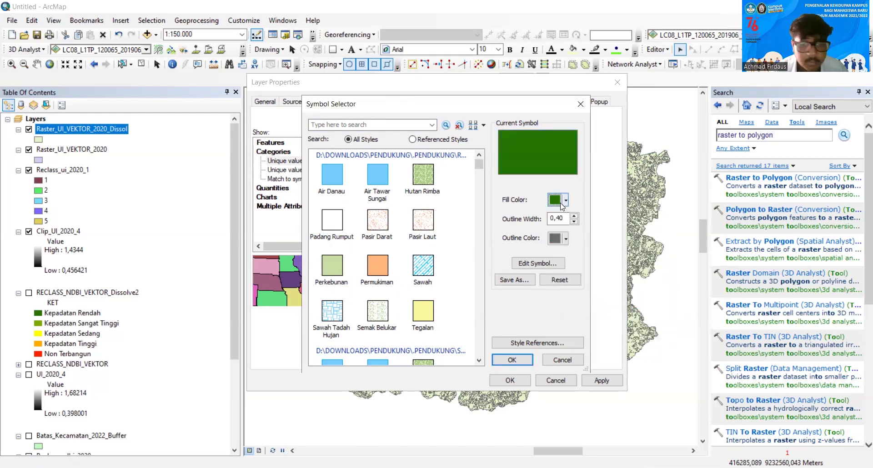
left_click(521, 362)
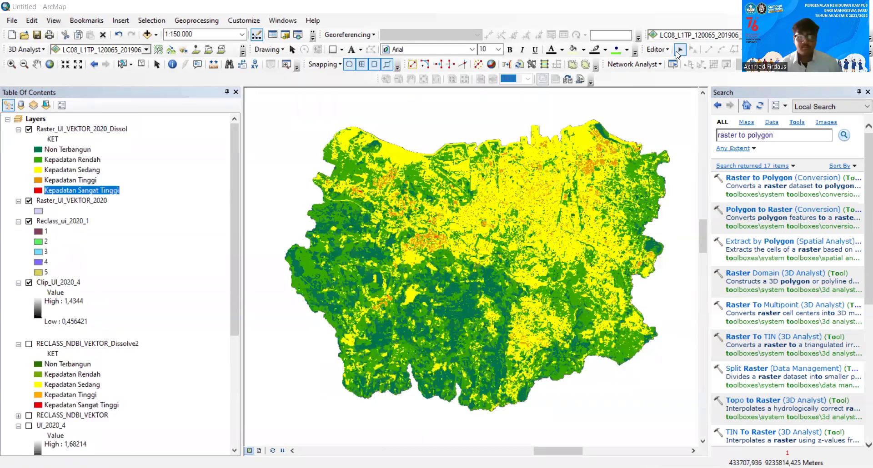
Move RECLASS_NDBI_VEKTOR_Dissolve2 directly below Raster_UI_VEKTOR_2020_Dissol, make it visible and hide the Raster_UI_VEKTOR_2020_Dissol layer.
left_click(679, 50)
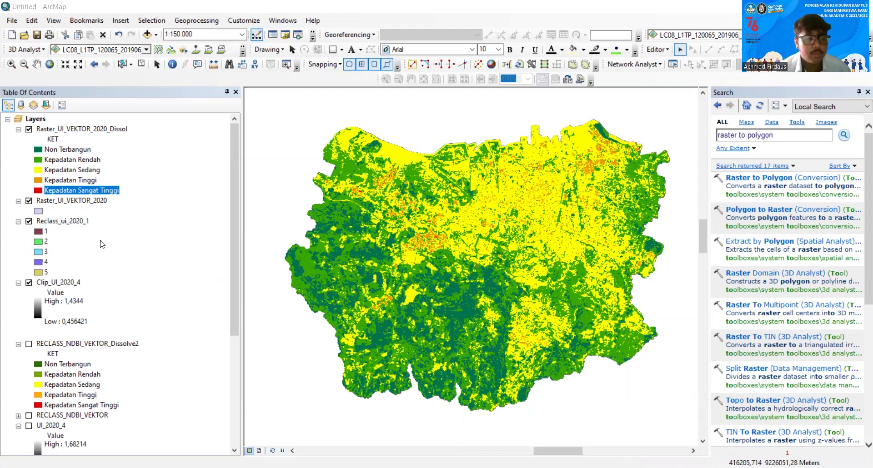
left_click_drag(53, 349, 51, 195)
left_click(28, 201)
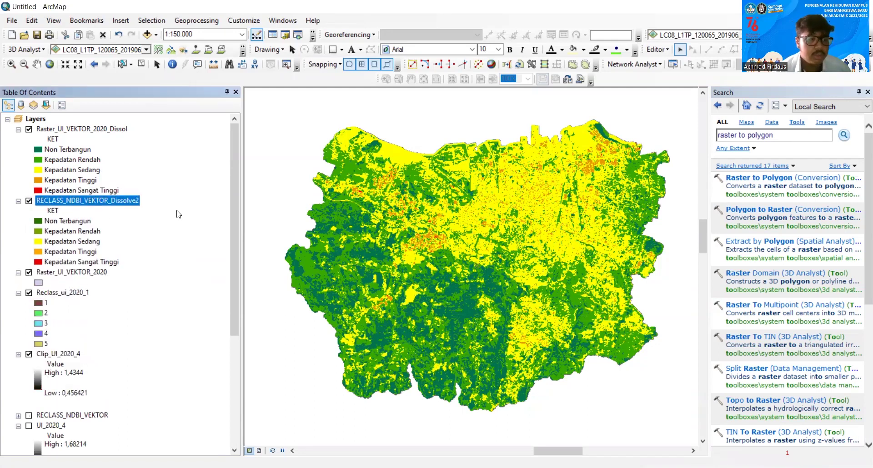
left_click(29, 129)
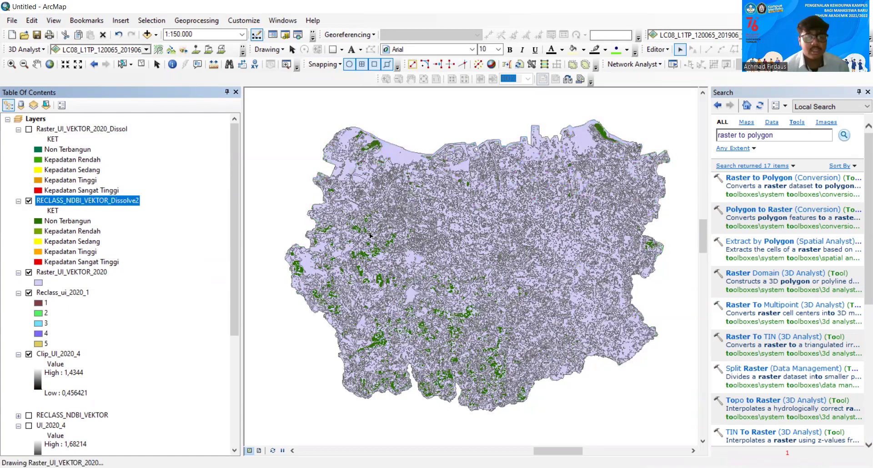
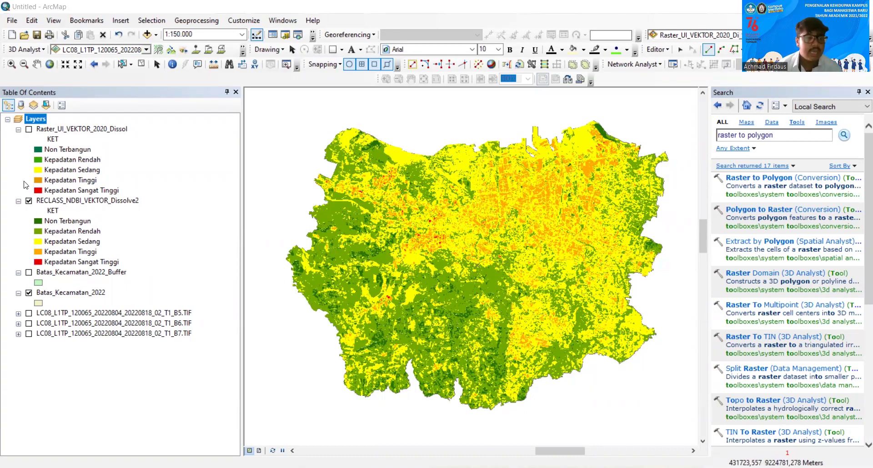
Hide RECLASS_NDBI_VEKTOR_Dissolve2 and Batas_Kecamatan_2022, and show the 20220804 Landsat bands B5, B6 and B7.
left_click(29, 201)
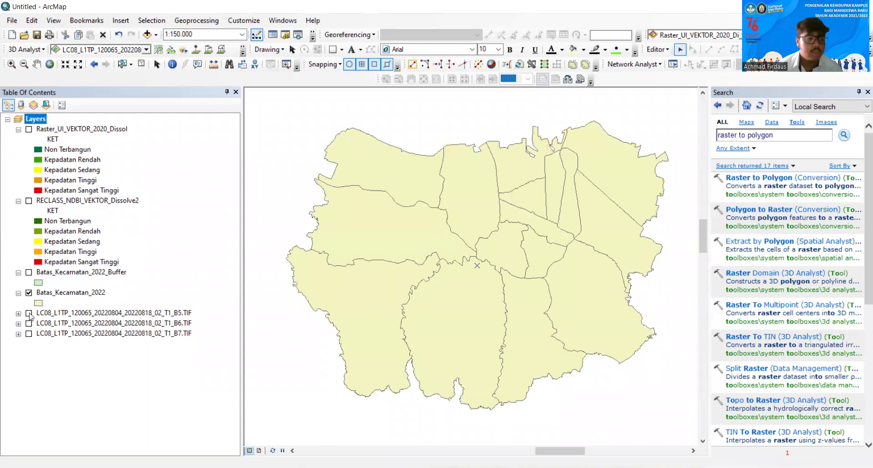
left_click(28, 313)
left_click(29, 324)
left_click(28, 333)
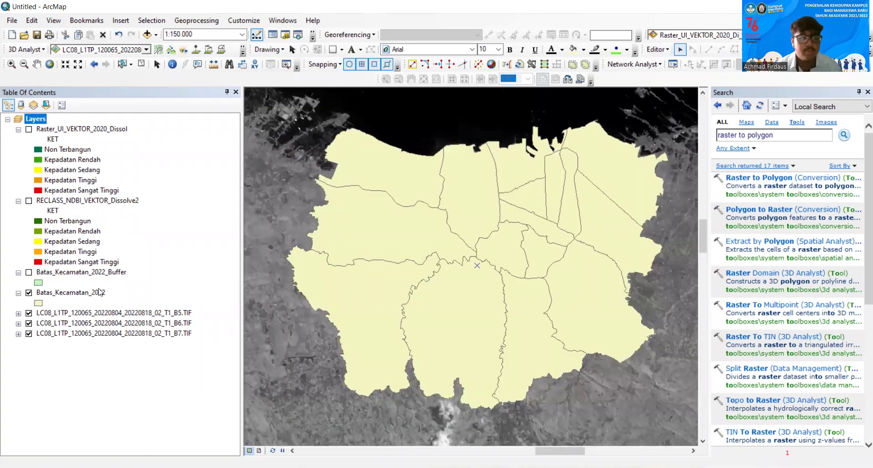
left_click(29, 293)
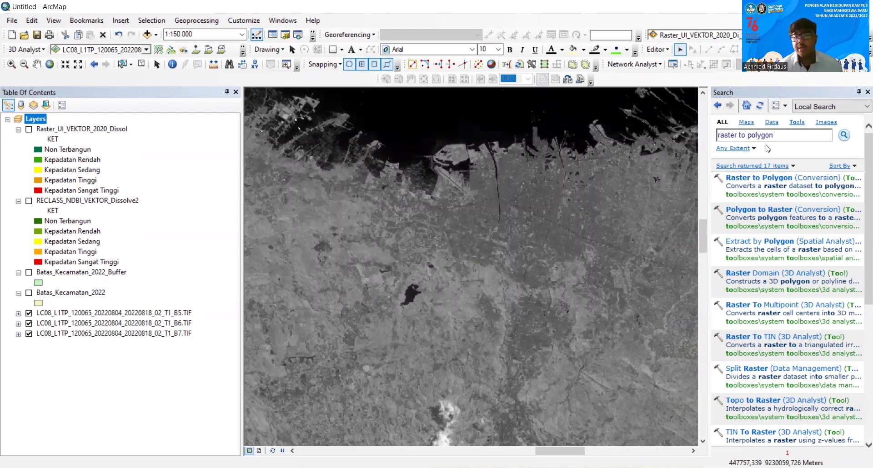
Search for "raster calculator" and open the Raster Calculator tool.
left_click(794, 136)
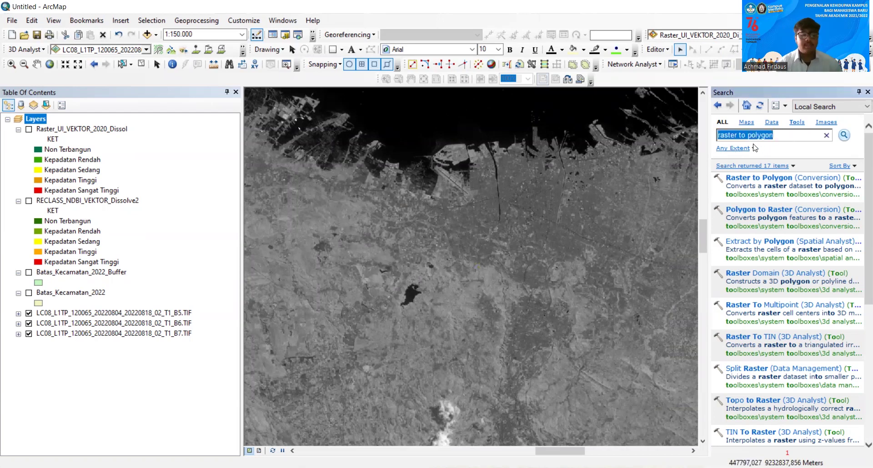
type("raste")
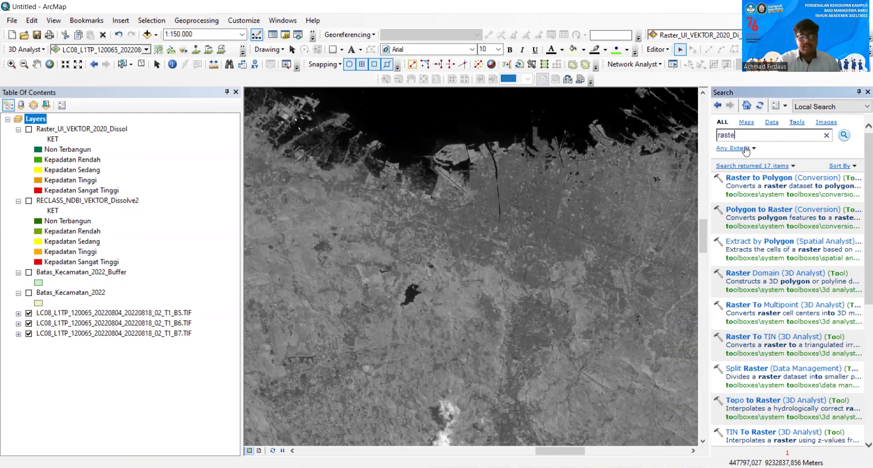
type("r cal")
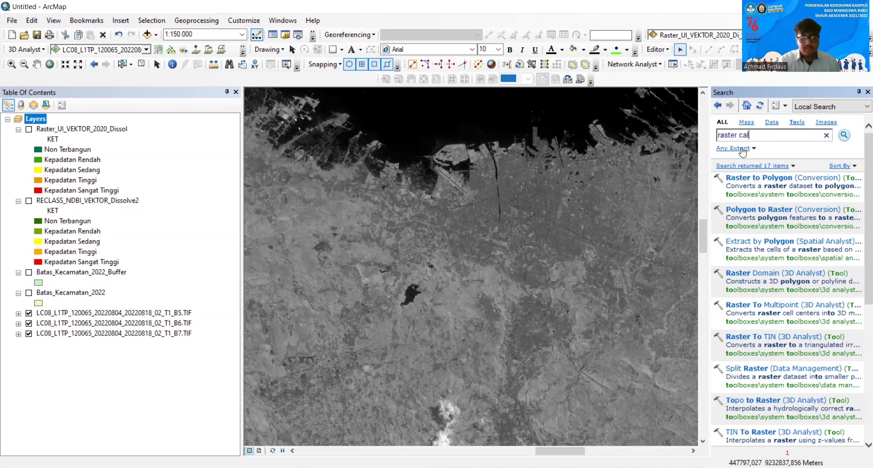
type("c")
type("ulatotr")
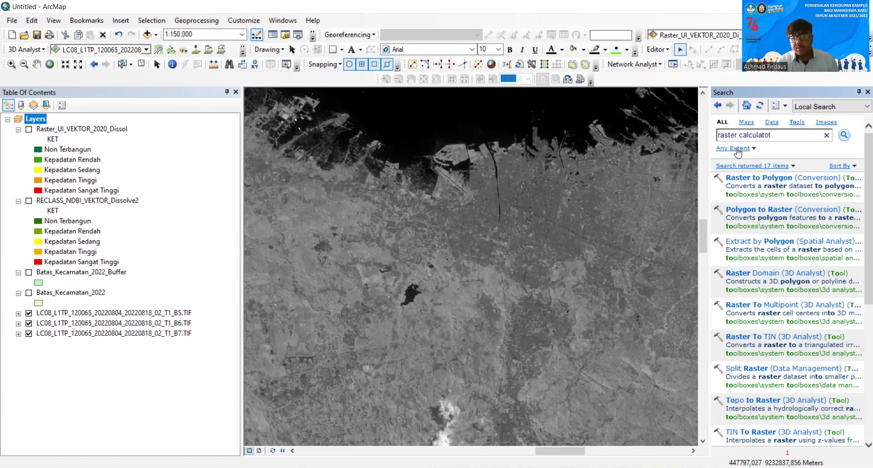
type("r")
key("Return")
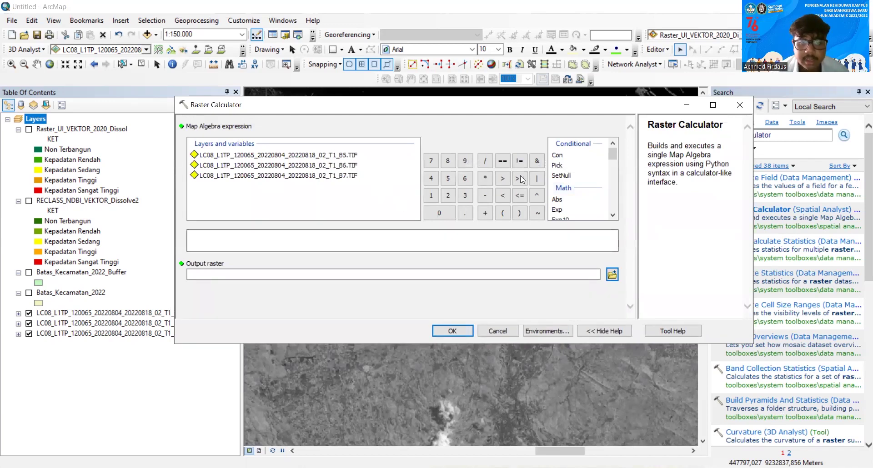
Begin the map algebra expression with the Float of the 20220804 Landsat band B6 minus band B5.
scroll(573, 182, "down", 1)
double_click(563, 212)
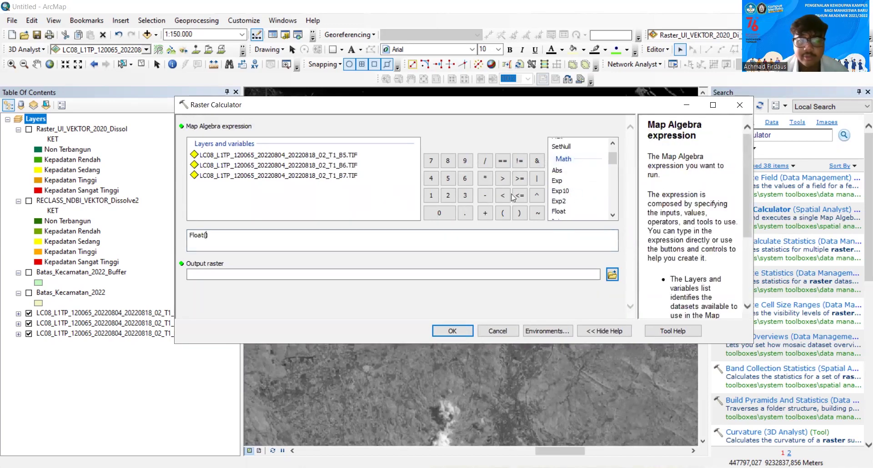
double_click(335, 167)
left_click(487, 199)
double_click(351, 156)
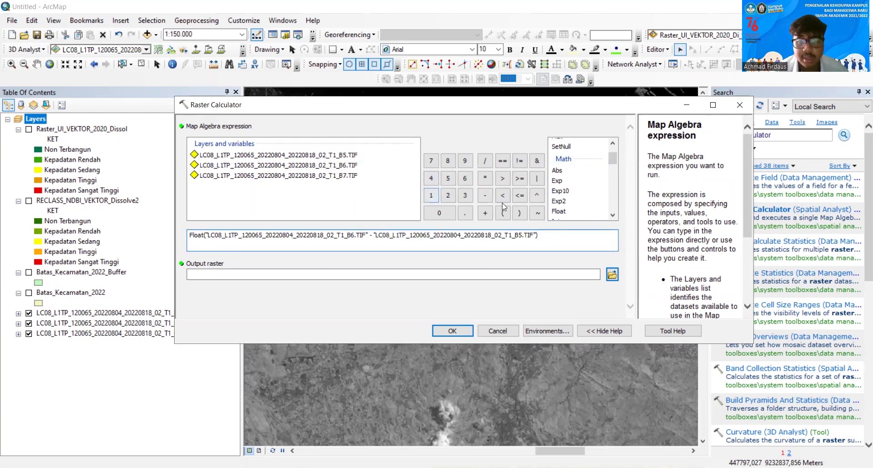
Divide the expression by the Float of band B6 plus band B5.
left_click(484, 160)
double_click(559, 211)
left_click(346, 166)
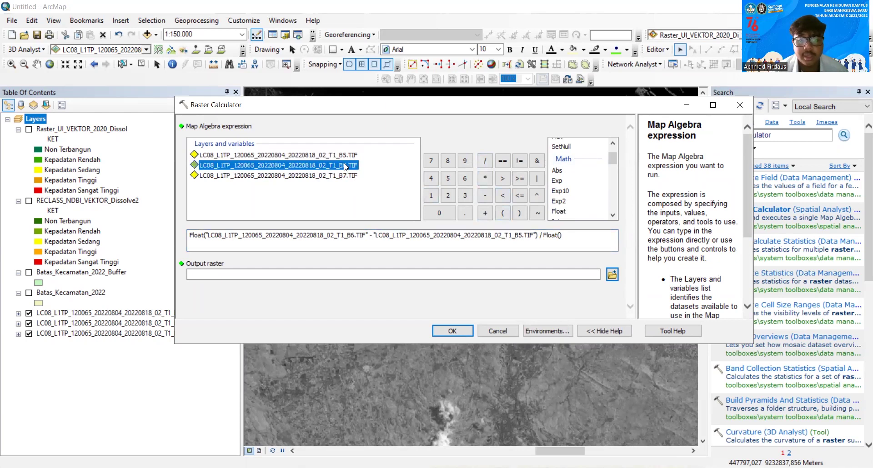
double_click(345, 166)
left_click(485, 213)
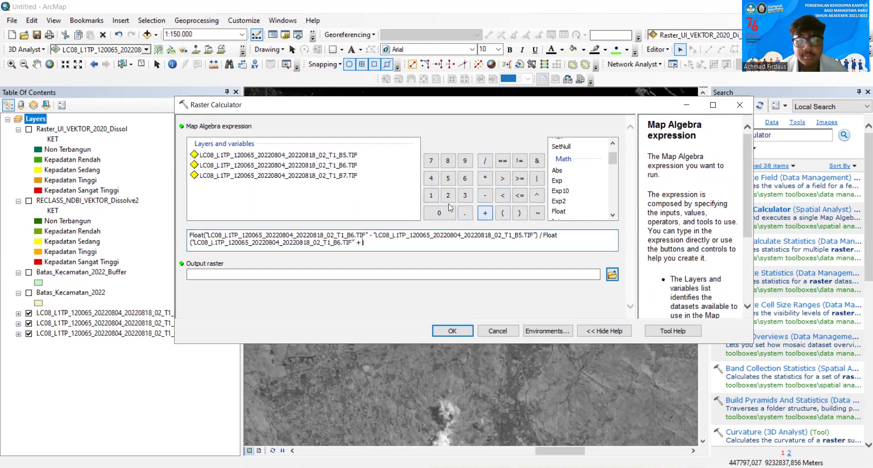
double_click(345, 156)
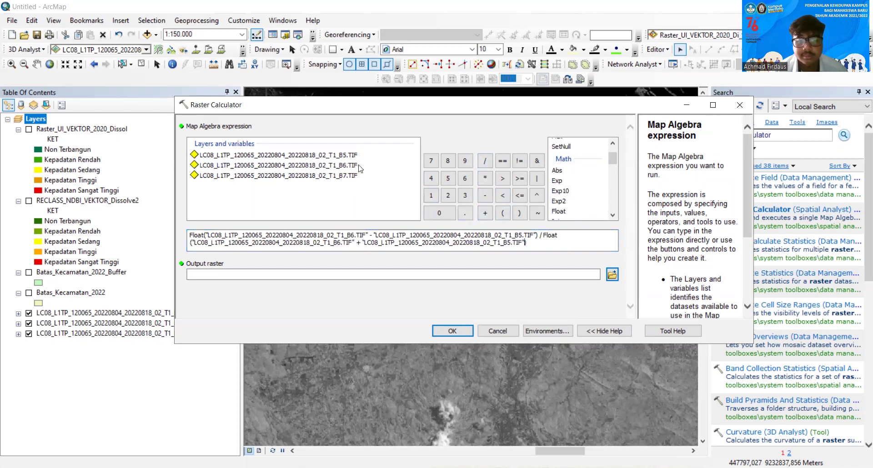
Name the output raster NDBI_2022_3 in default.gdb and run the raster calculation.
left_click(403, 273)
type("lc08_l1tp_15")
key("BackSpace")
key("BackSpace")
key("BackSpace")
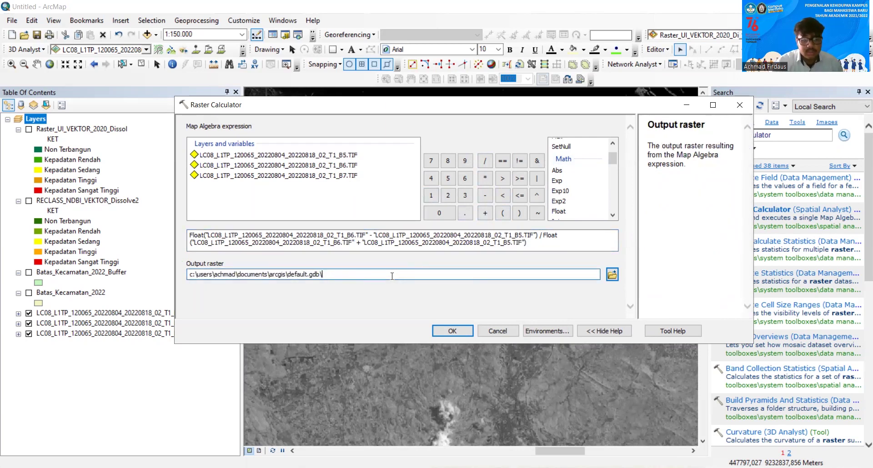
type("NDBI_2022_3")
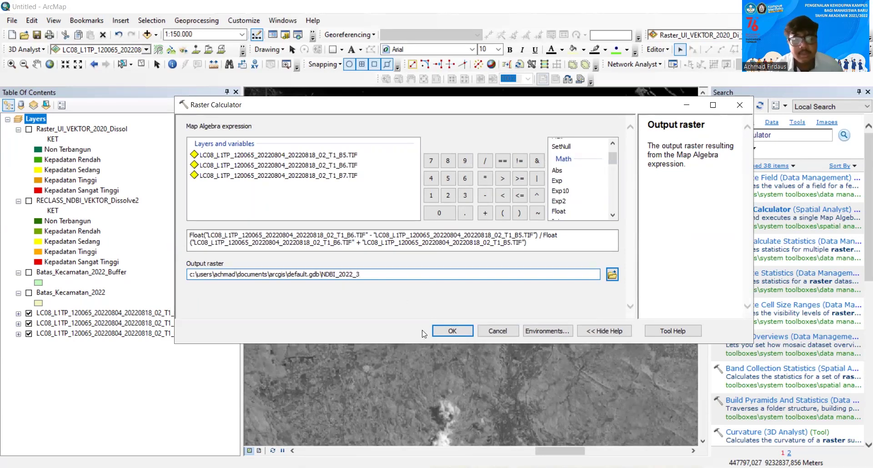
left_click(452, 331)
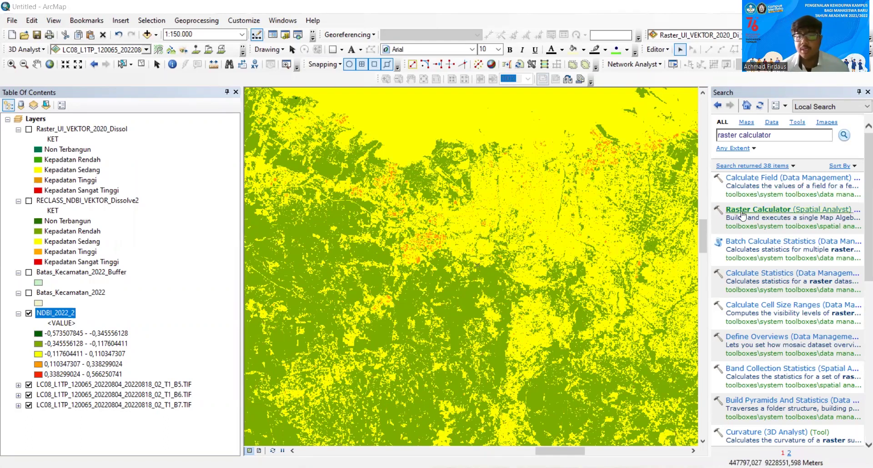
triple_click(778, 135)
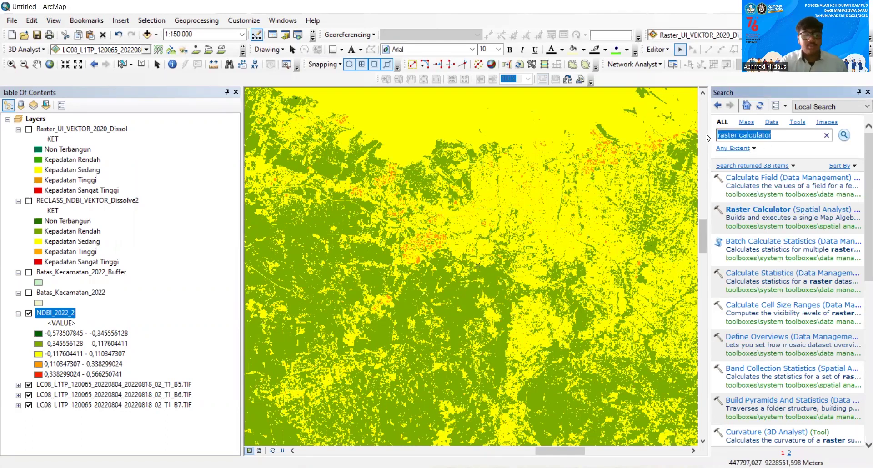
type("RECLASSIFY")
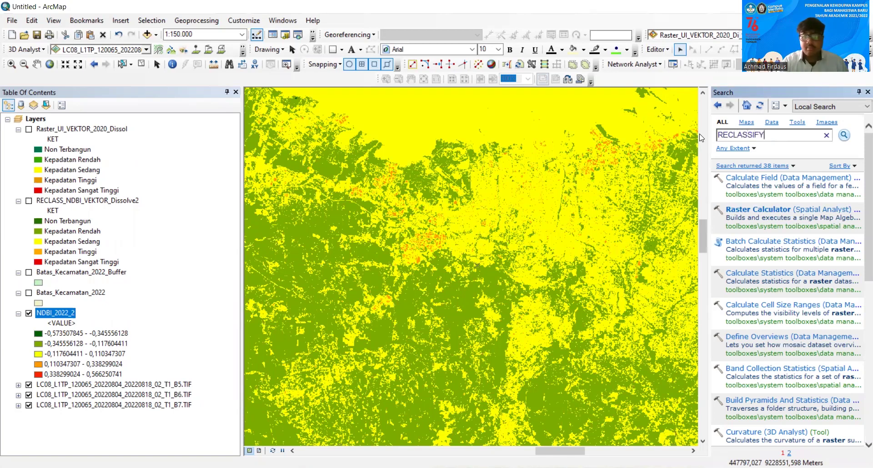
key("Return")
left_click(768, 210)
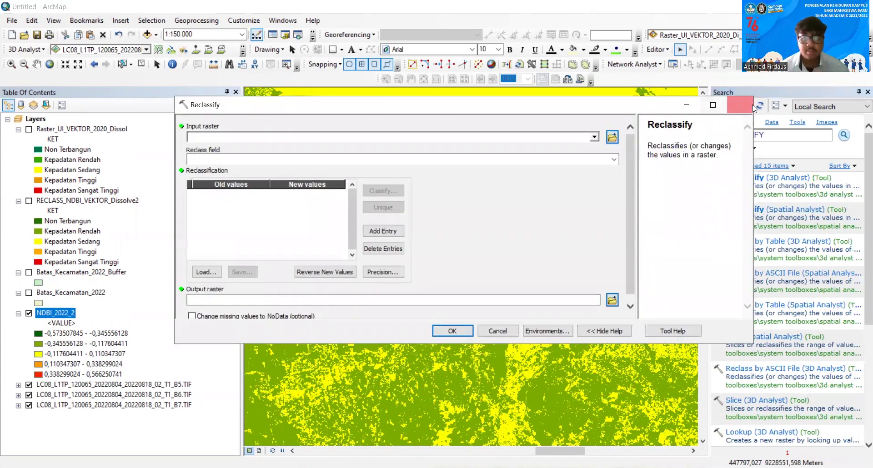
left_click(740, 104)
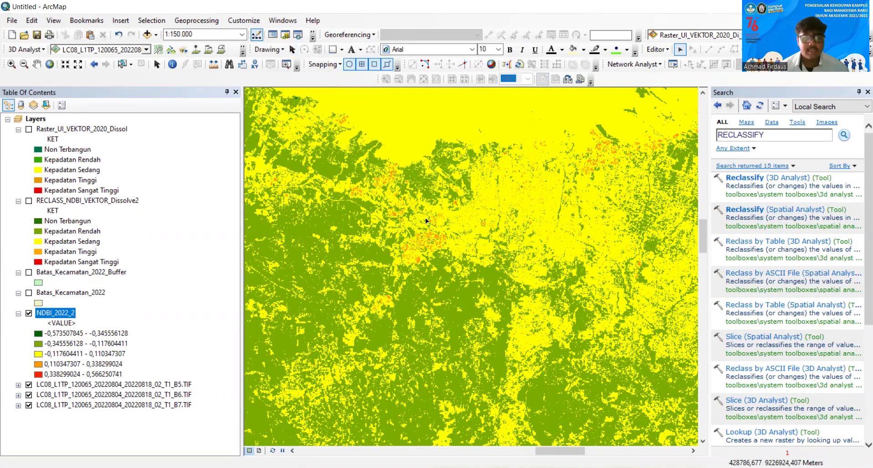
Display the Batas_Kecamatan_2022 layer, examine its attribute table, and hide the layer again.
left_click(28, 292)
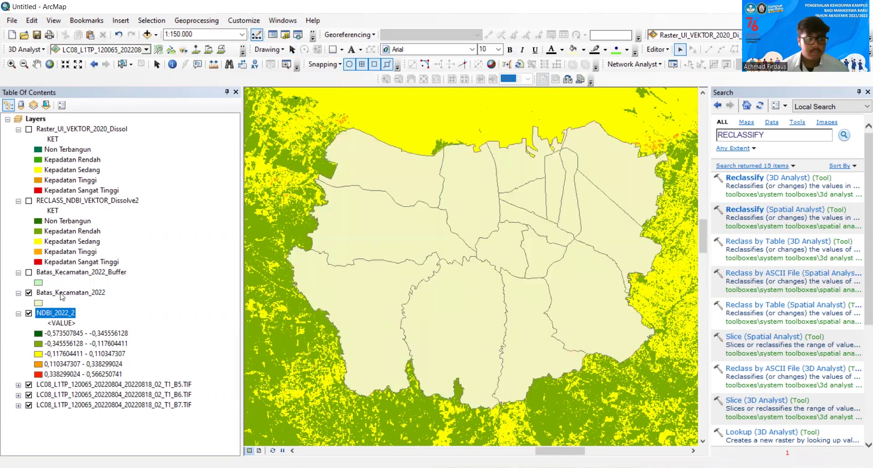
left_click(62, 296)
right_click(62, 295)
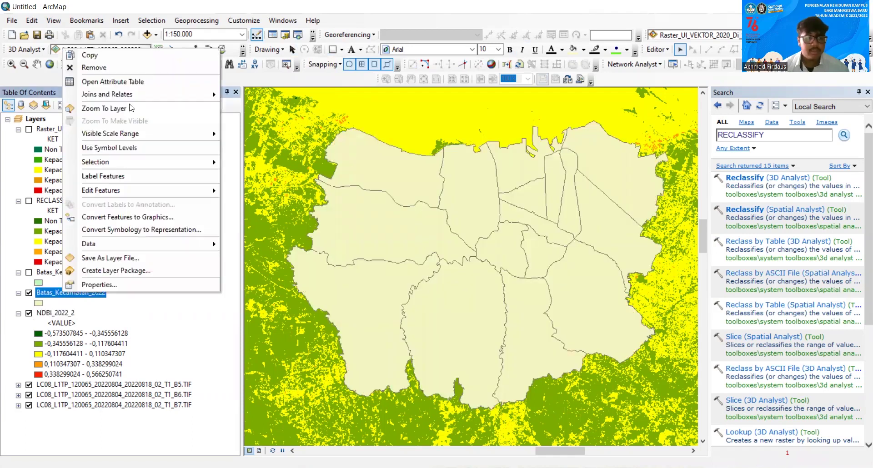
left_click(122, 82)
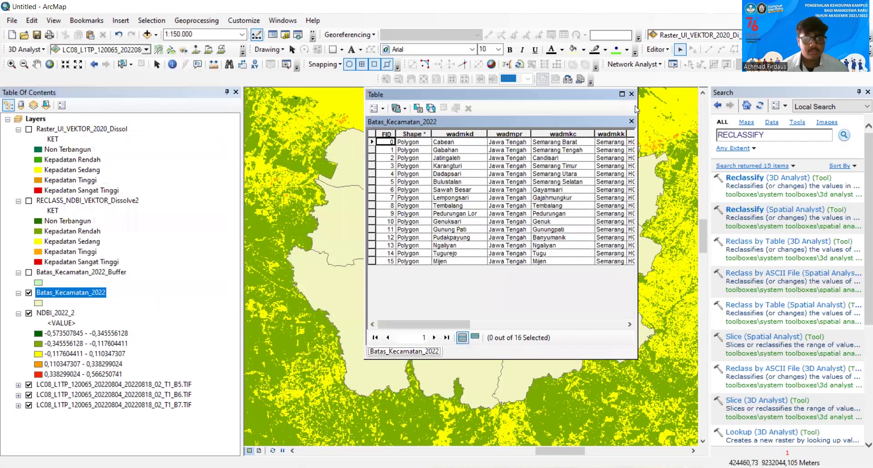
left_click(631, 95)
left_click(28, 293)
Turn on the Batas_Kecamatan_2022_Buffer layer and select its polygon through the attribute table.
left_click(30, 273)
right_click(54, 273)
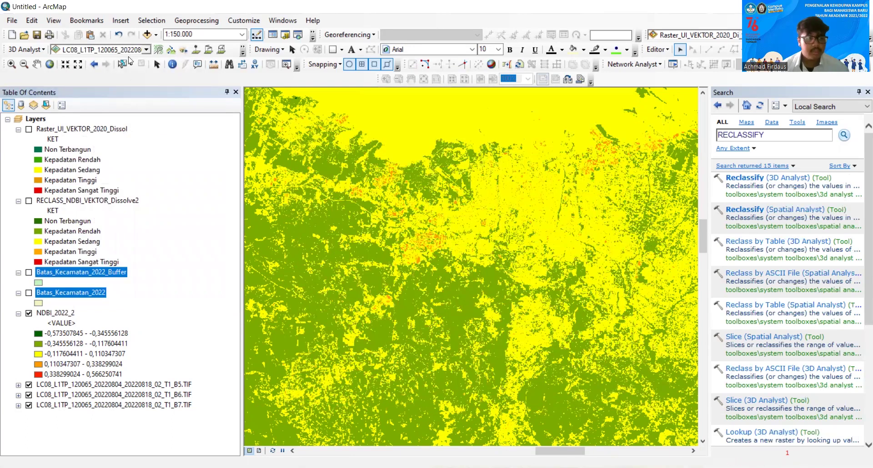
left_click(129, 55)
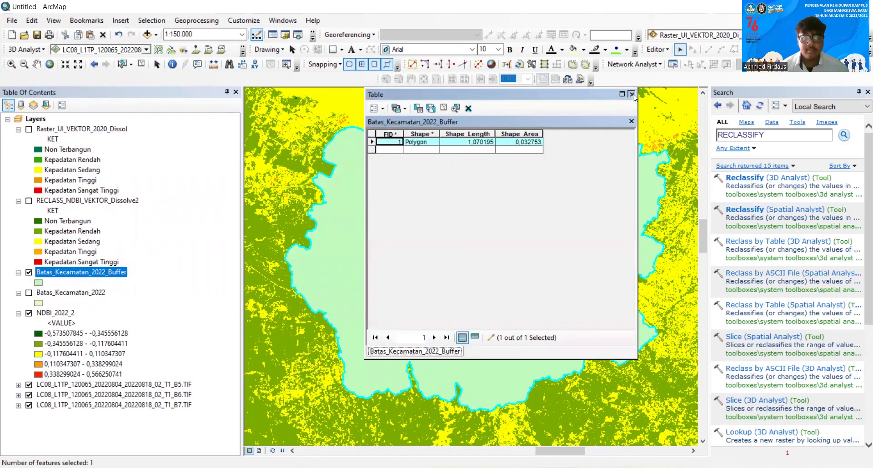
left_click(632, 95)
Clip the NDBI_2022_2 raster to the selected buffer polygon with Image Analysis.
left_click(282, 21)
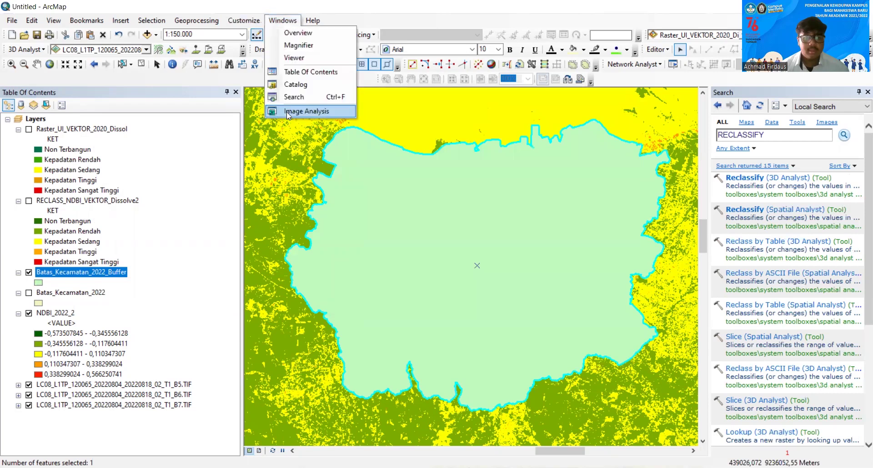
left_click(294, 107)
left_click(469, 124)
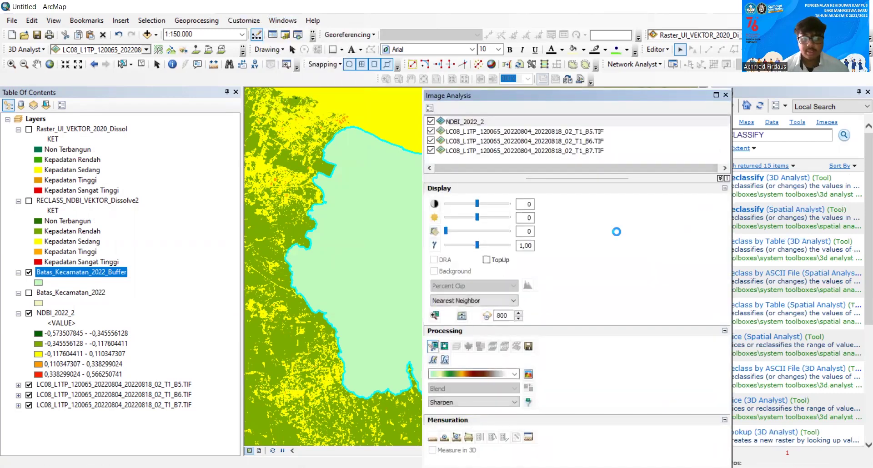
left_click(726, 96)
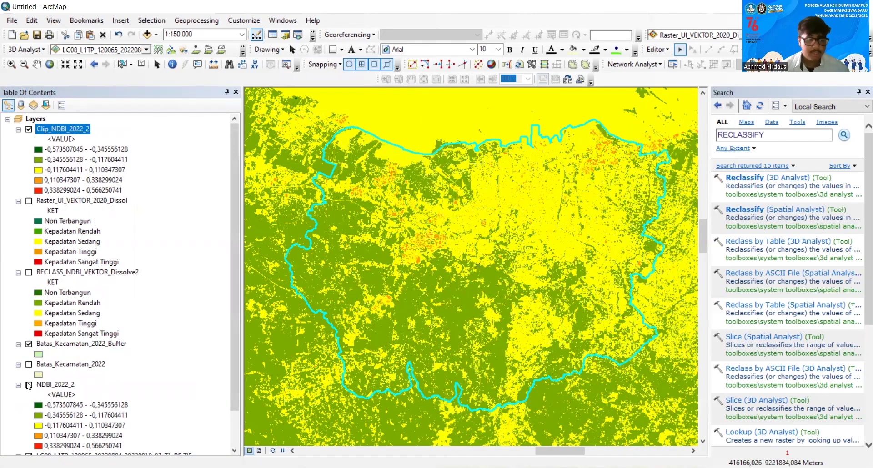
Hide the NDBI_2022_2 raster and the Landsat B5, B6 and B7 layers so only the clipped raster area displays.
left_click(29, 386)
scroll(31, 419, "down", 2)
left_click(29, 416)
left_click(29, 426)
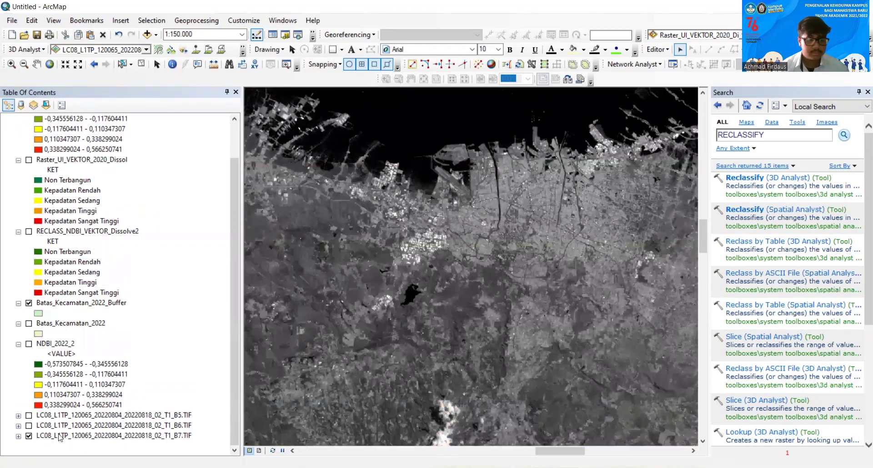
left_click(29, 435)
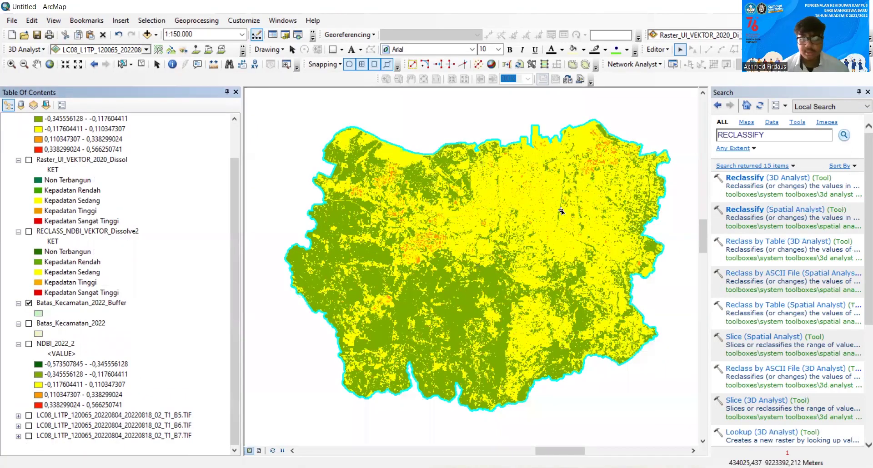
Open the Spatial Analyst Reclassify tool and choose Clip_NDBI_2022_2 as the input raster.
left_click(744, 210)
left_click(240, 138)
left_click(241, 150)
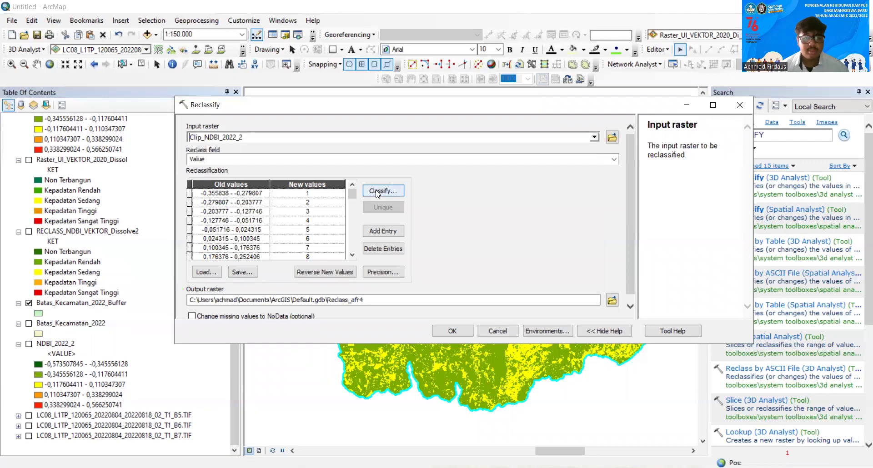
Classify the values into 5 Equal Interval classes and run the reclassification with output raster Reclass_NDBI_2022 in Default.gdb.
left_click(376, 191)
left_click(367, 129)
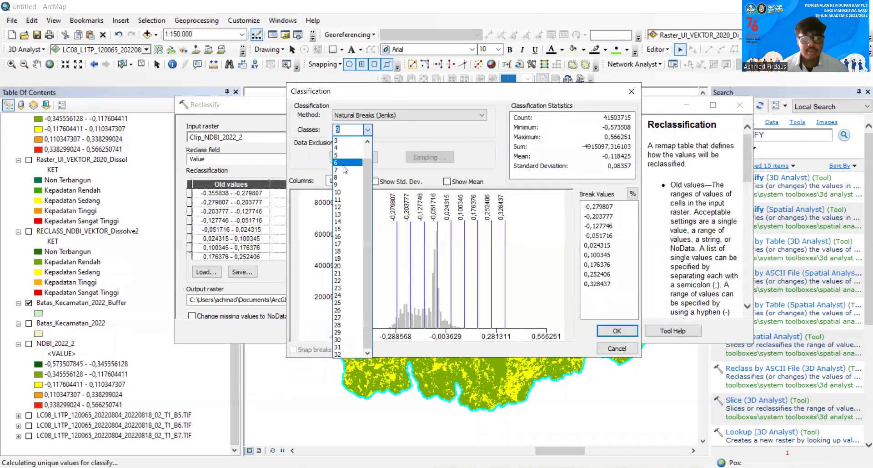
left_click(346, 156)
left_click(380, 115)
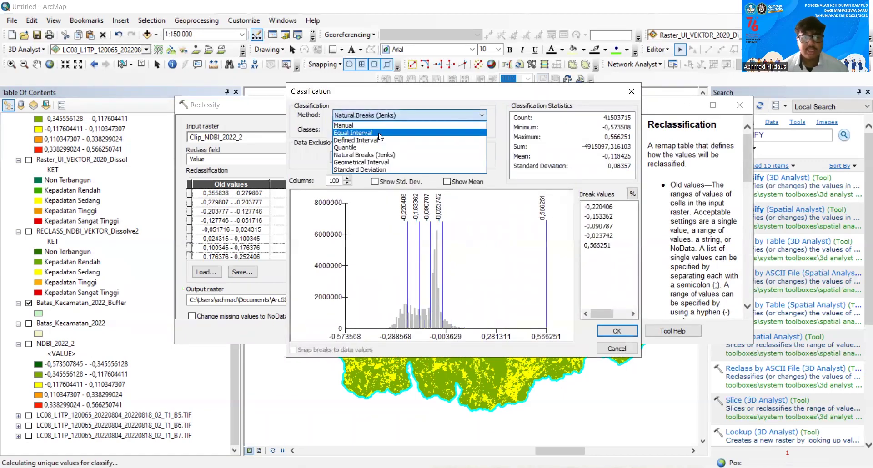
left_click(380, 135)
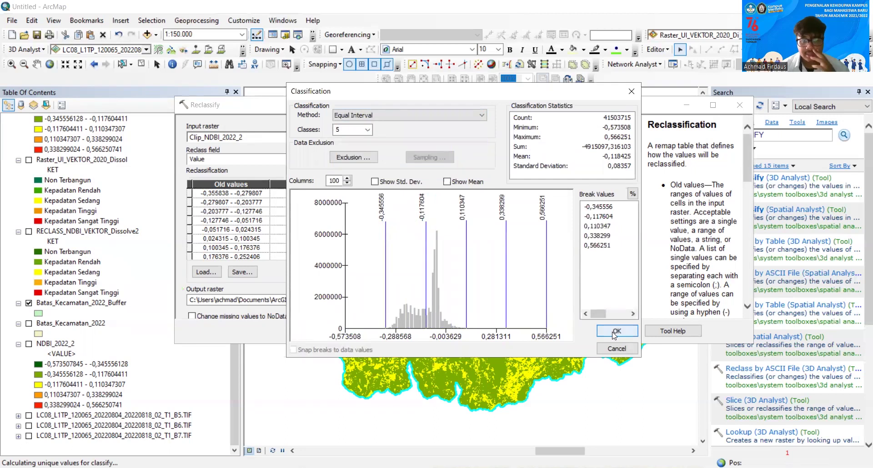
left_click(617, 331)
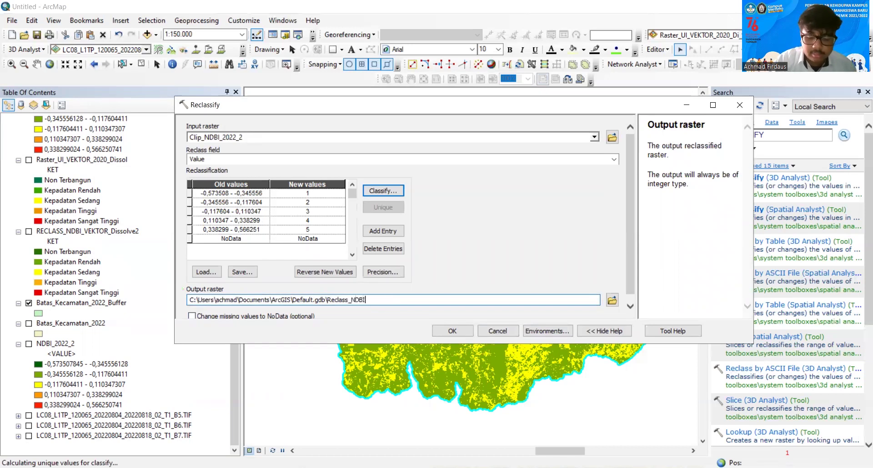
type("_2022")
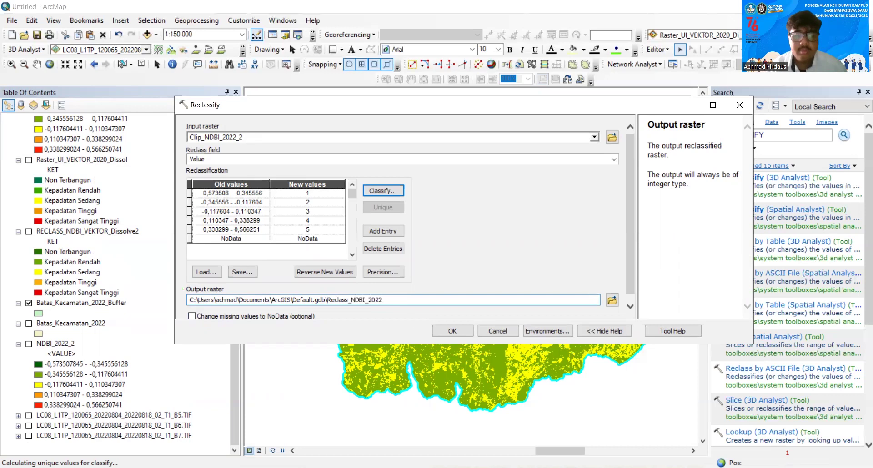
left_click(445, 335)
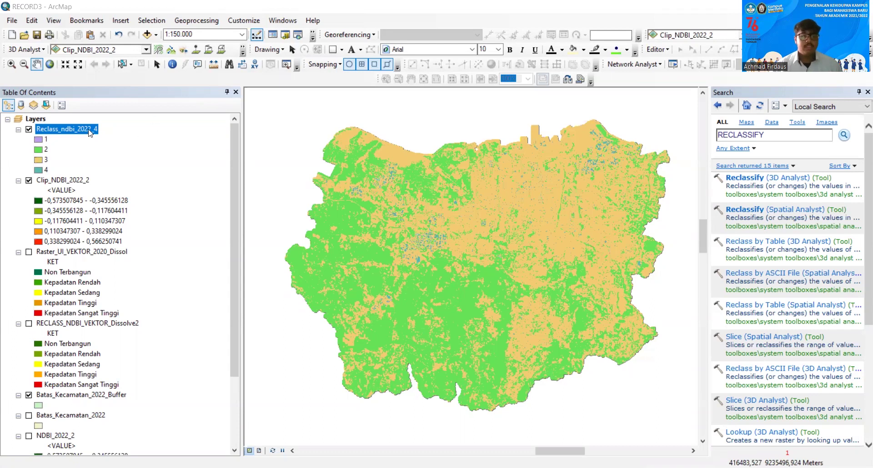
Check the attribute table of the reclassified raster Reclass_ndbi_2022_4.
key("ctrl+t")
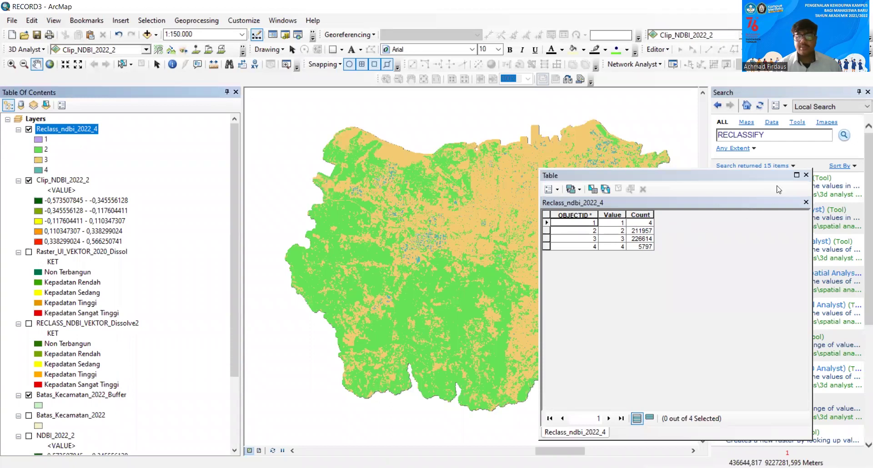
left_click(807, 175)
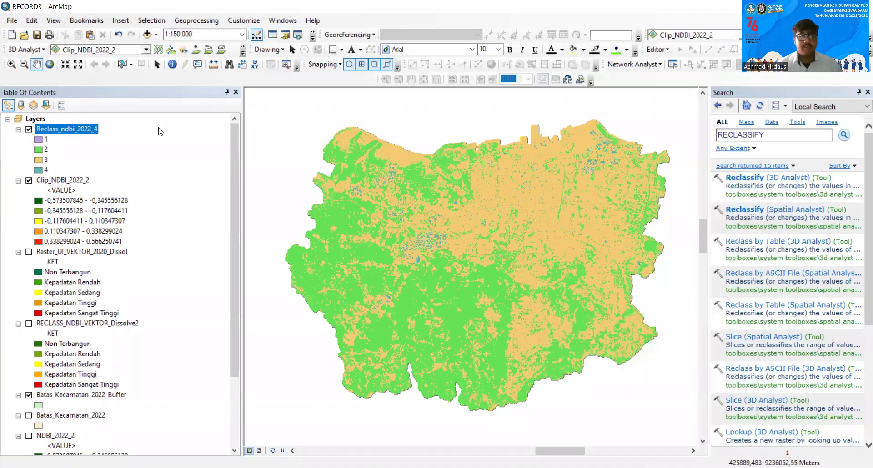
Search for "raster to polygon" and open the Raster to Polygon conversion tool.
left_click_drag(765, 135, 759, 134)
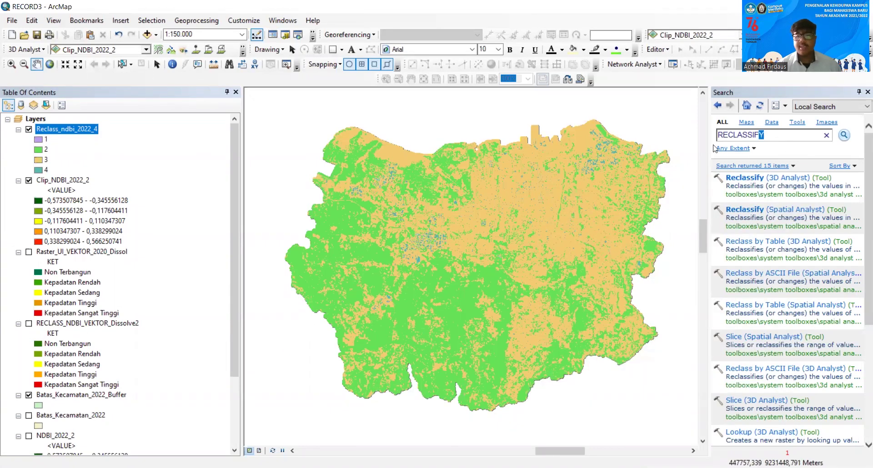
key("ctrl+a")
key("BackSpace")
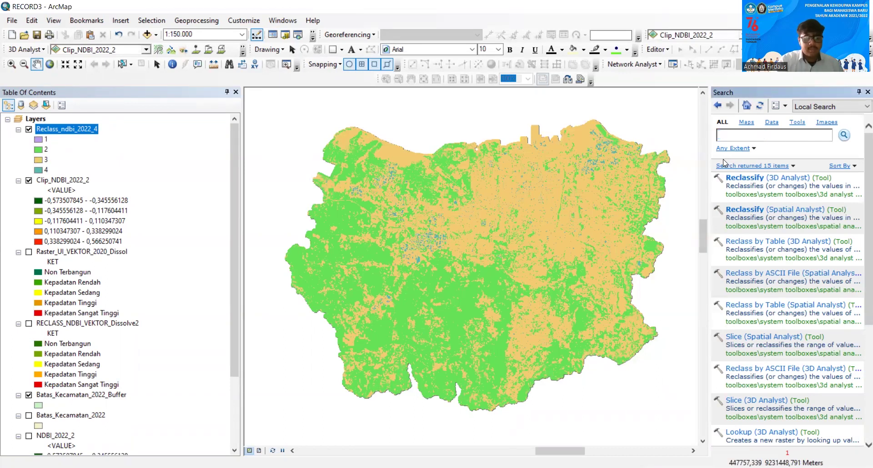
type("raster to ply")
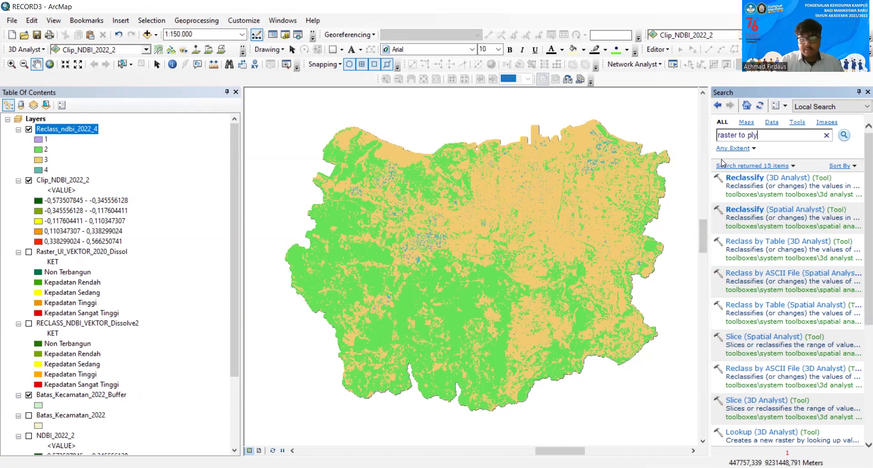
key("BackSpace")
key("BackSpace")
type("olygon")
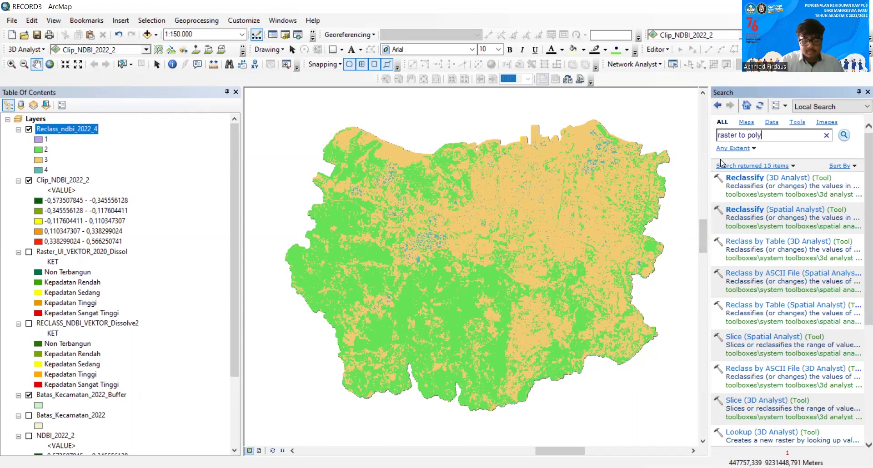
key("Return")
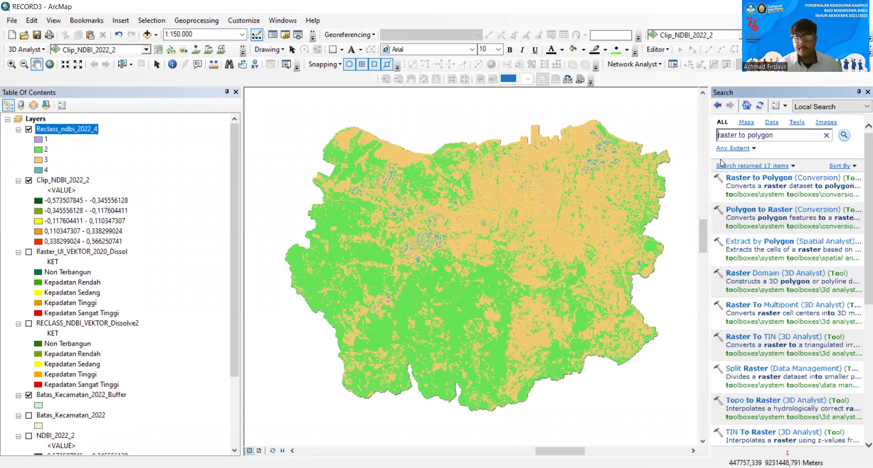
left_click(750, 178)
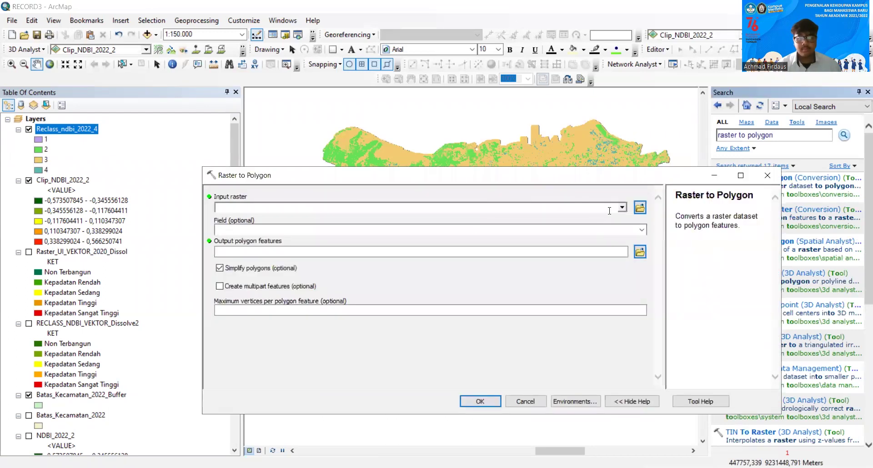
Convert Reclass_ndbi_2022_4 to polygon features named RECLASS_NDBI_2020_VEKTOR in Default.gdb.
left_click(622, 207)
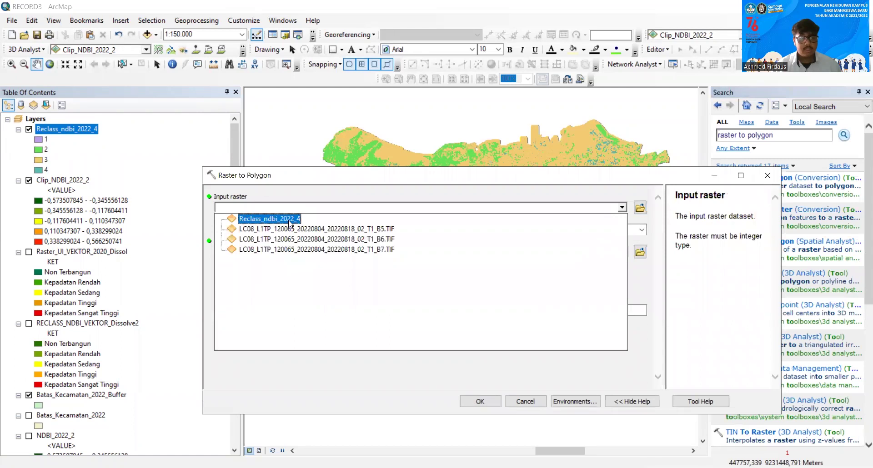
left_click(289, 222)
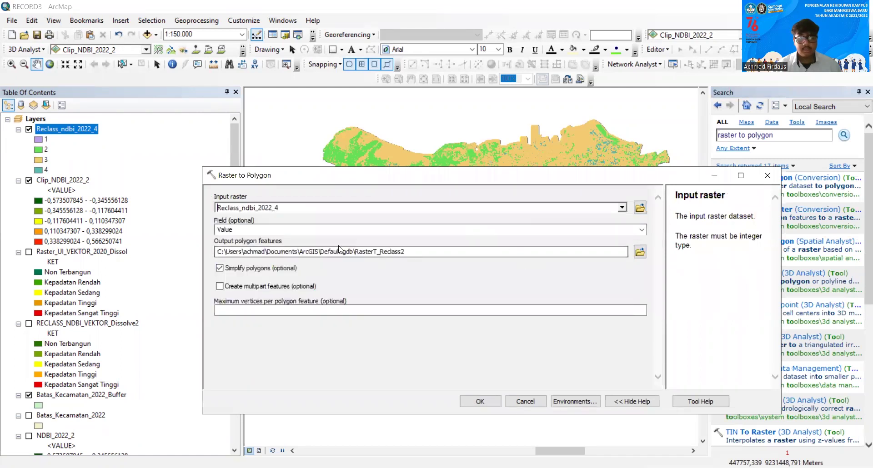
left_click(417, 250)
key("BackSpace")
key("BackSpace")
key("BackSpace")
key("BackSpace")
key("BackSpace")
key("BackSpace")
key("BackSpace")
key("BackSpace")
key("BackSpace")
key("BackSpace")
key("BackSpace")
key("BackSpace")
key("BackSpace")
key("BackSpace")
key("BackSpace")
key("BackSpace")
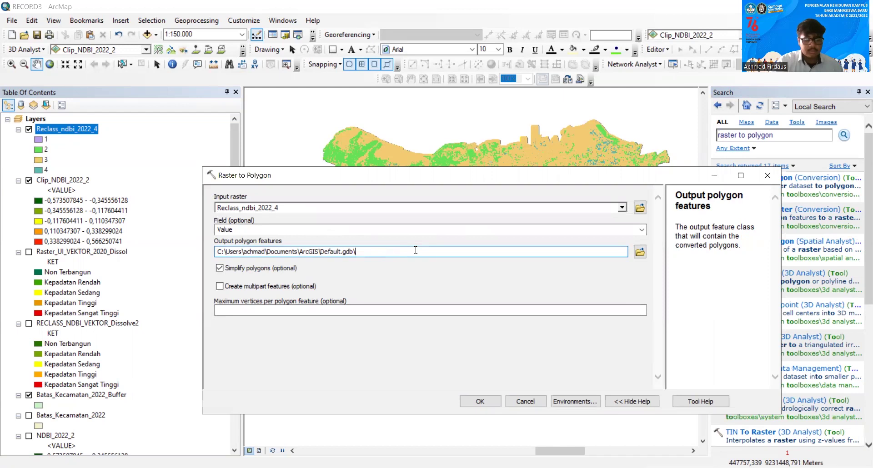
type("RE")
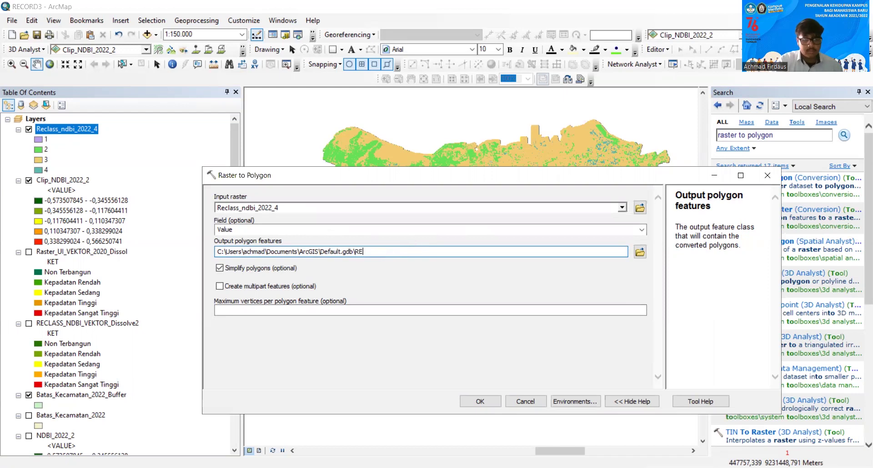
type("CLA")
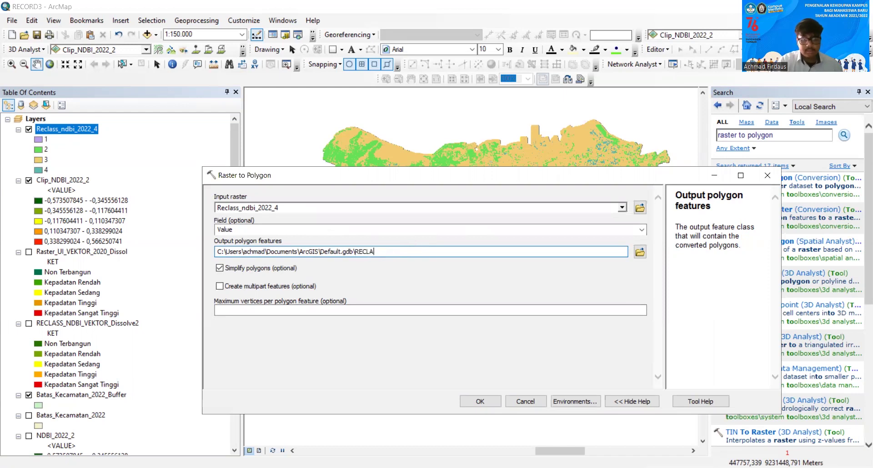
type("SS_N")
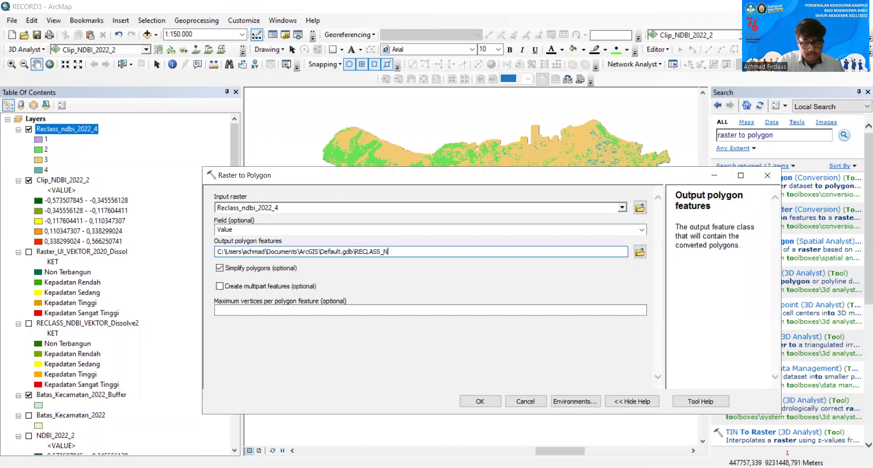
type("DBI_2020")
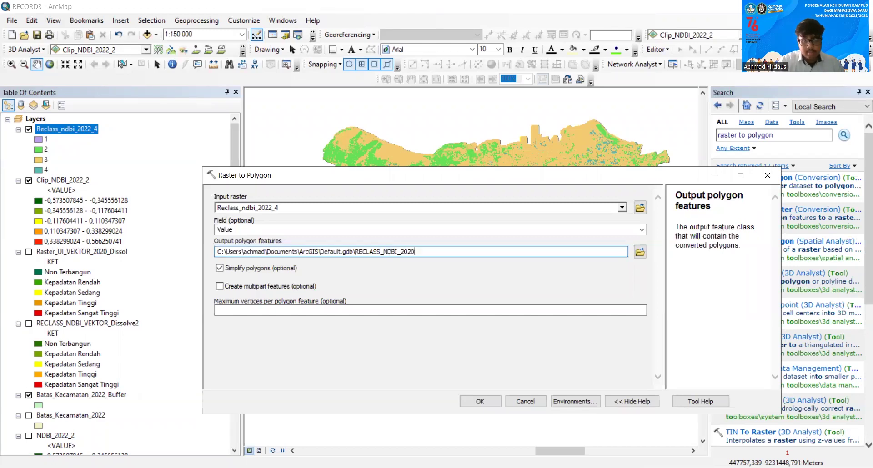
type("_VEKTOR")
left_click(495, 401)
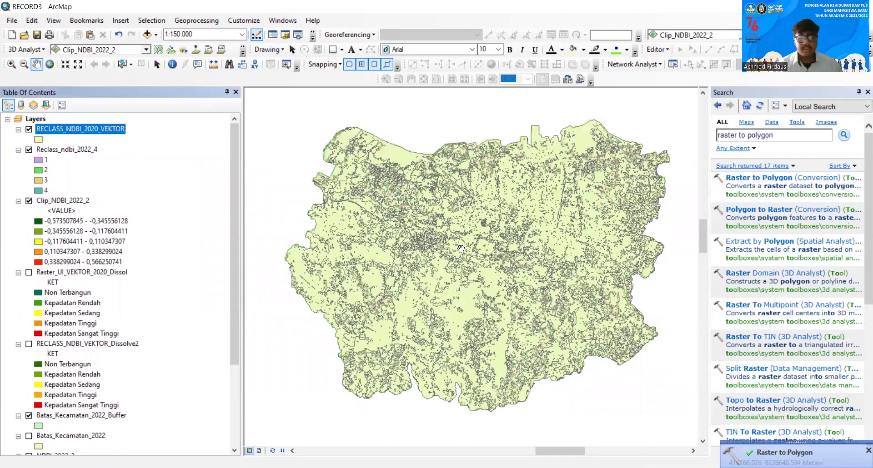
Inspect the attribute table of the RECLASS_NDBI_2020_VEKTOR layer.
right_click(69, 130)
key("Return")
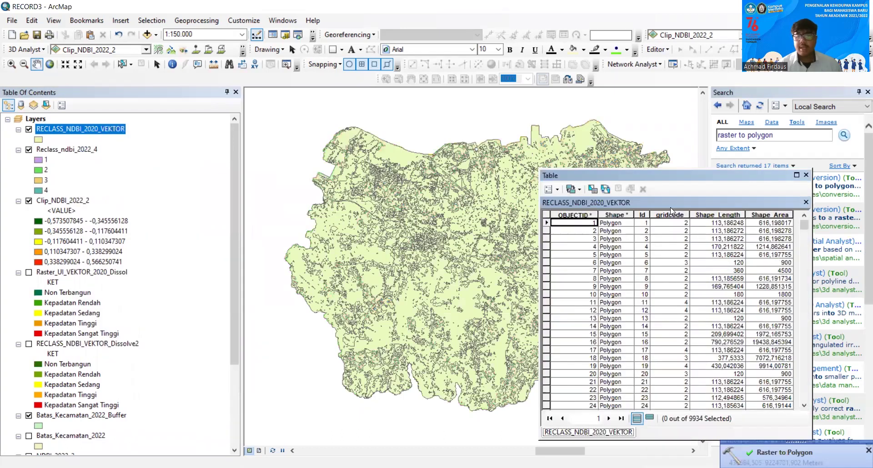
left_click(807, 175)
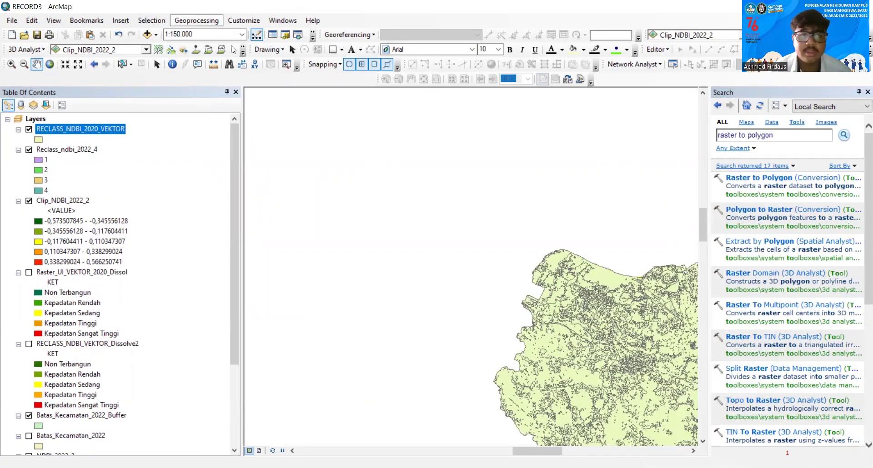
Dissolve RECLASS_NDBI_2020_VEKTOR by the gridcode field into RECLASS_NDBI_2020_VEKTOR_Dis in Default.gdb.
left_click_drag(675, 90, 505, 48)
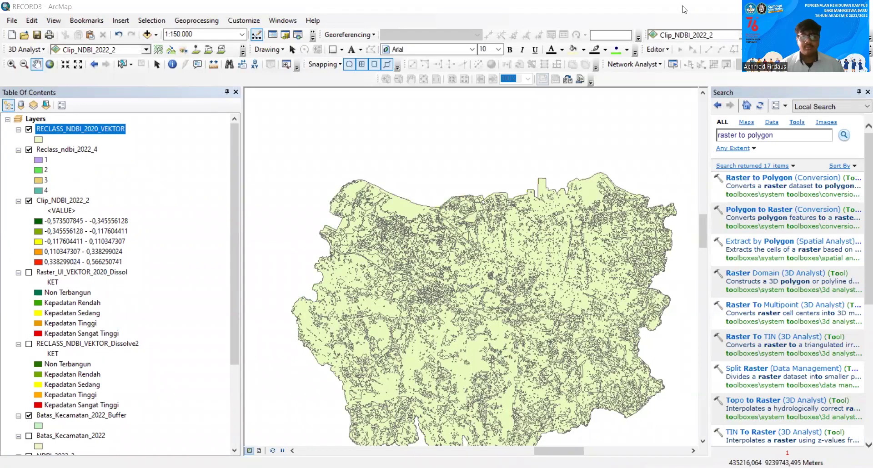
left_click_drag(616, 193, 606, 175)
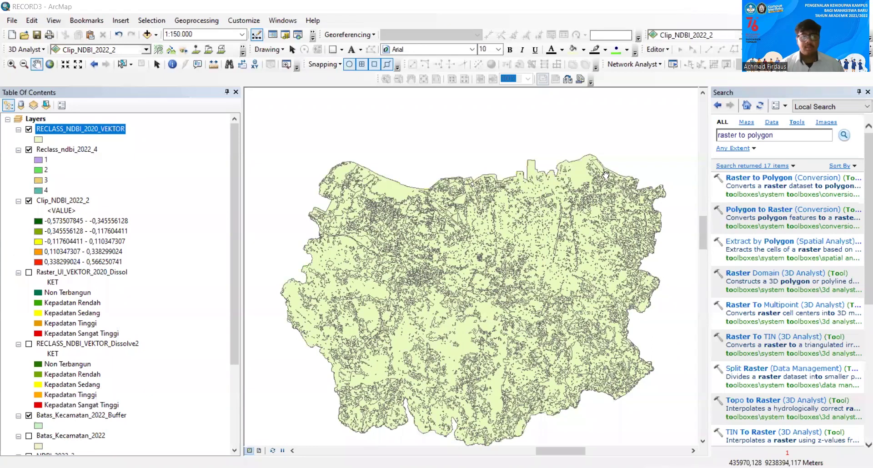
left_click_drag(413, 245, 398, 212)
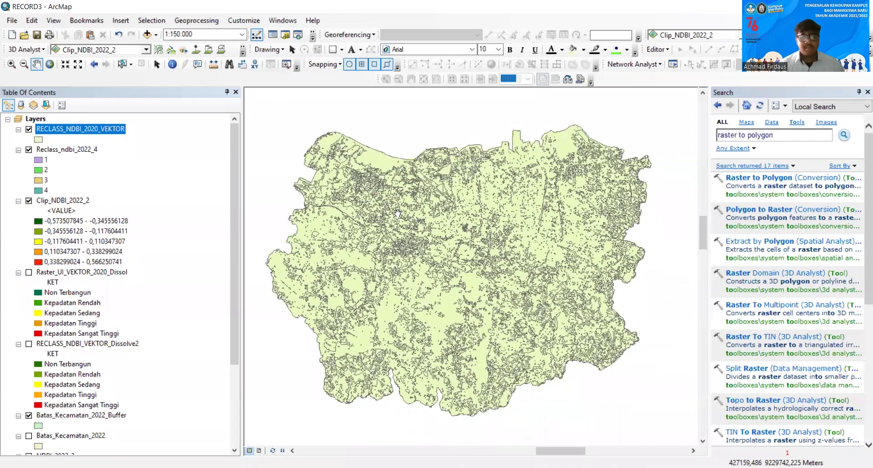
left_click(196, 22)
left_click(222, 93)
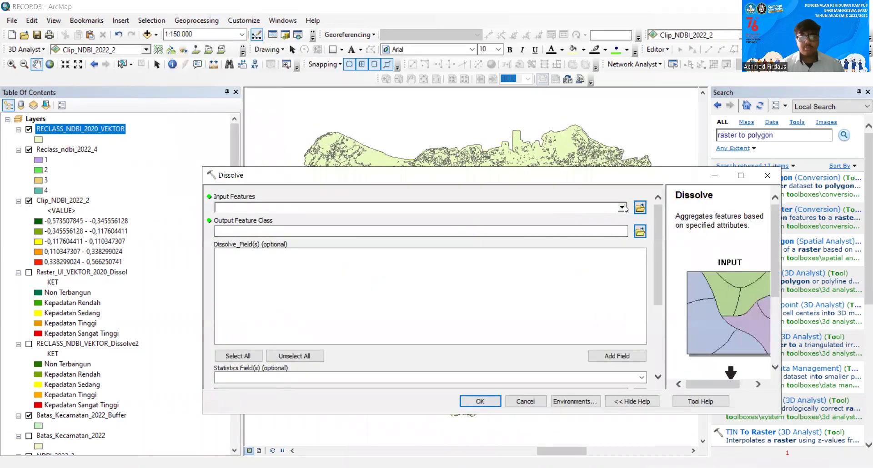
left_click(622, 208)
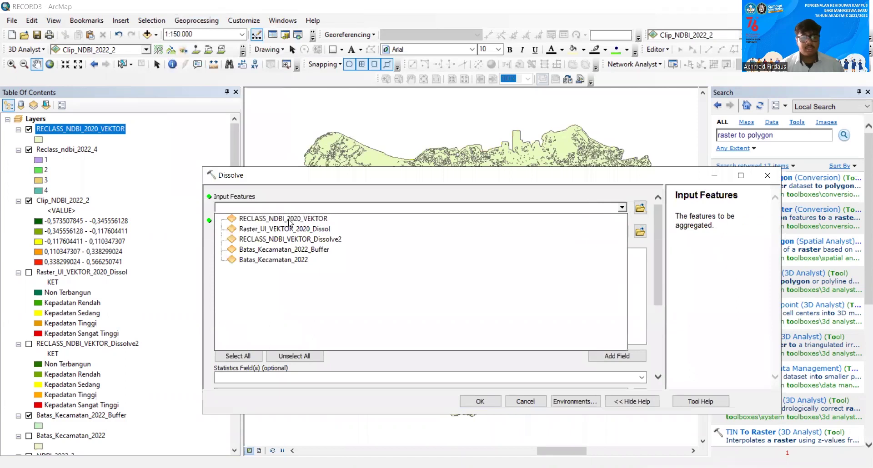
left_click(290, 219)
left_click(222, 273)
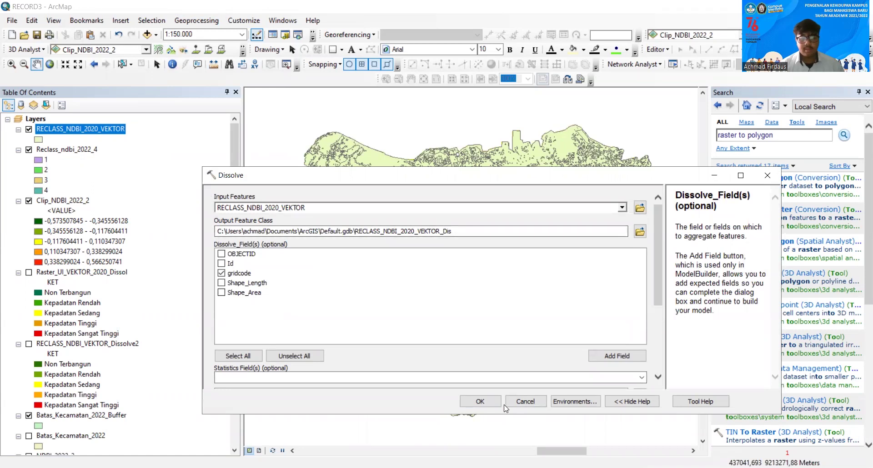
left_click(474, 403)
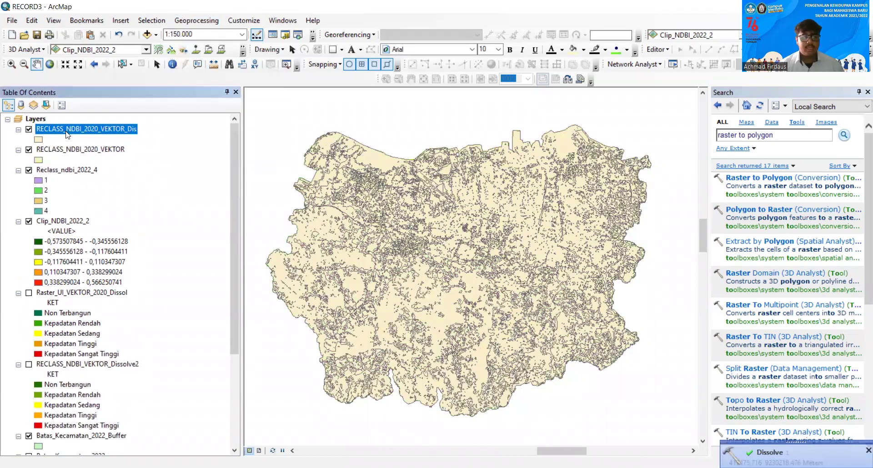
Open the attribute table of RECLASS_NDBI_2020_VEKTOR_Dis and add a Text field named KET with length 50.
right_click(71, 131)
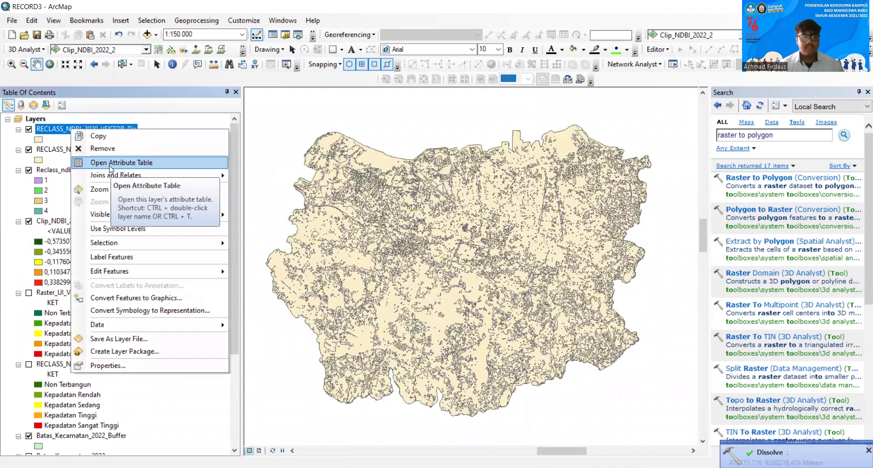
left_click(111, 164)
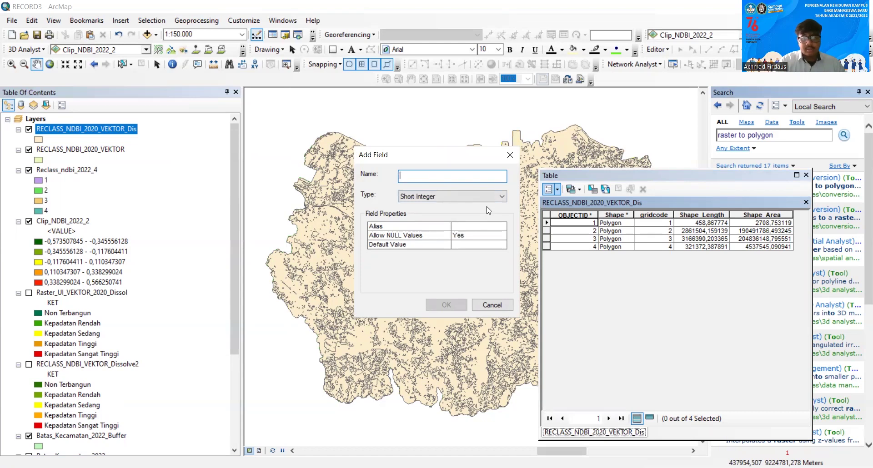
type("KET")
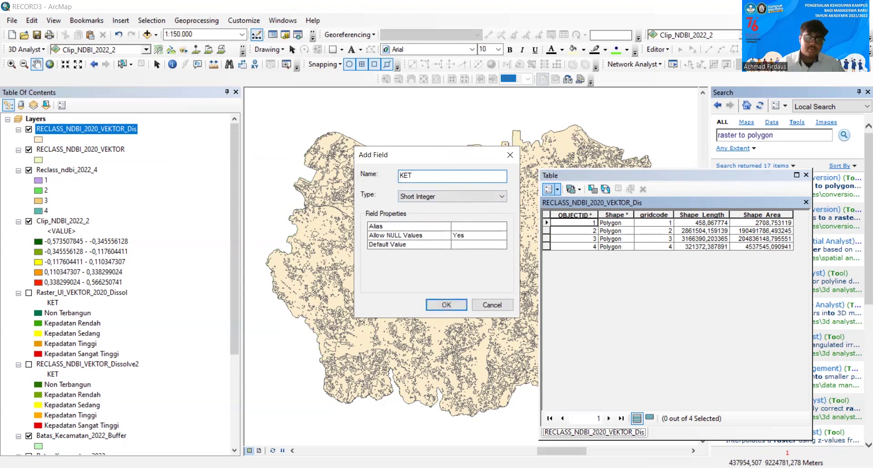
left_click(471, 199)
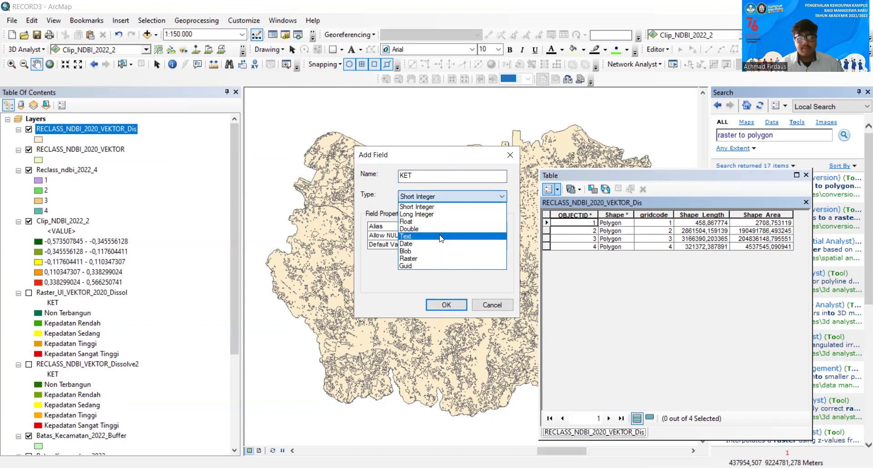
left_click(448, 310)
left_click(448, 309)
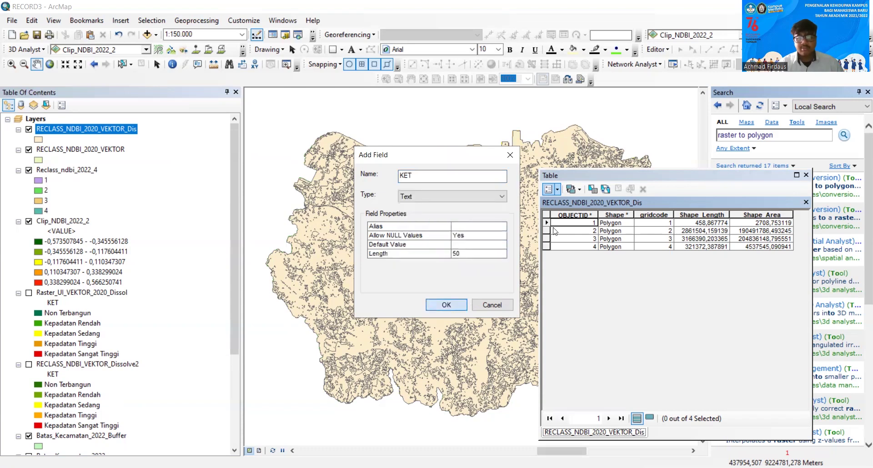
Add a Double field named LUAS to the RECLASS_NDBI_2020_VEKTOR_Dis attribute table.
left_click(558, 190)
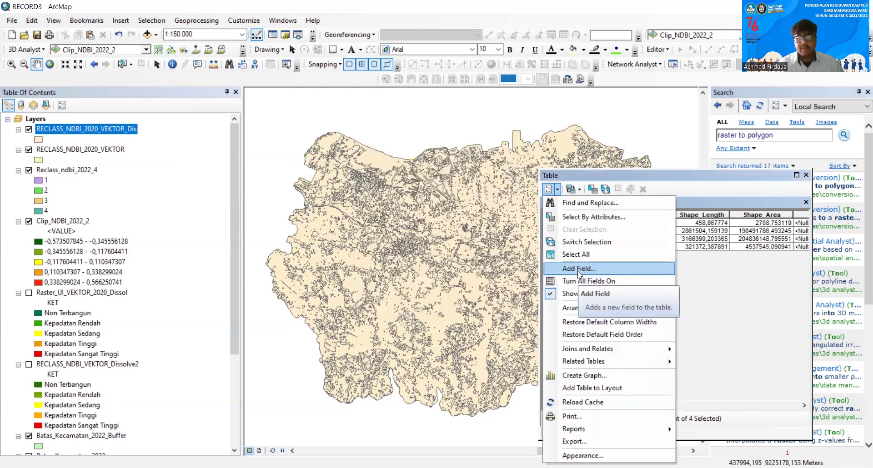
left_click(577, 269)
type("LUAS")
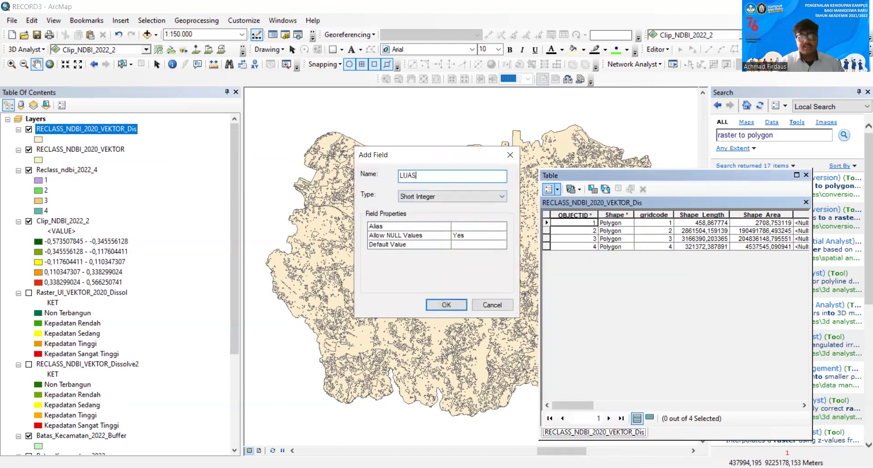
left_click(432, 196)
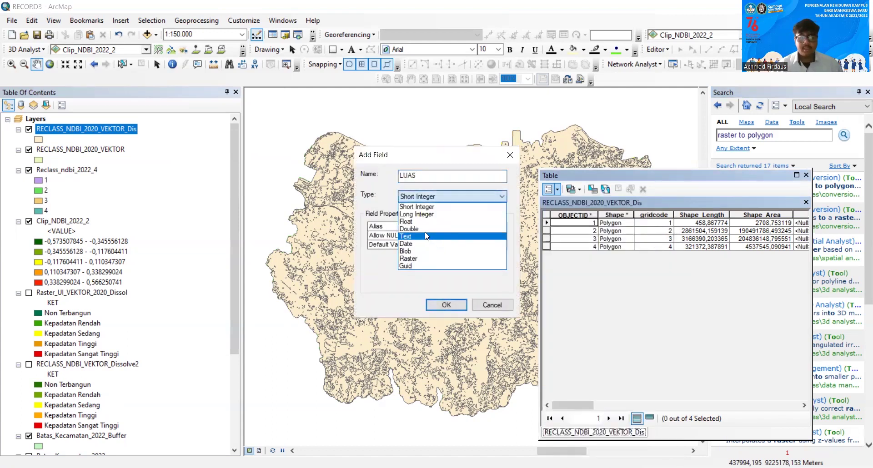
left_click(423, 229)
left_click(445, 305)
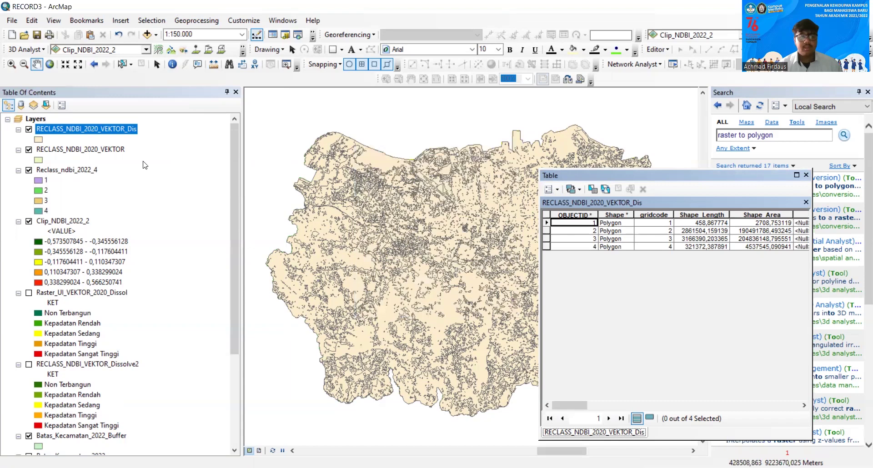
Start editing RECLASS_NDBI_2020_VEKTOR_Dis and set KET to Non Terbangun for the gridcode 1 record.
right_click(120, 126)
mouse_move(159, 266)
left_click(307, 268)
left_click_drag(570, 404, 599, 414)
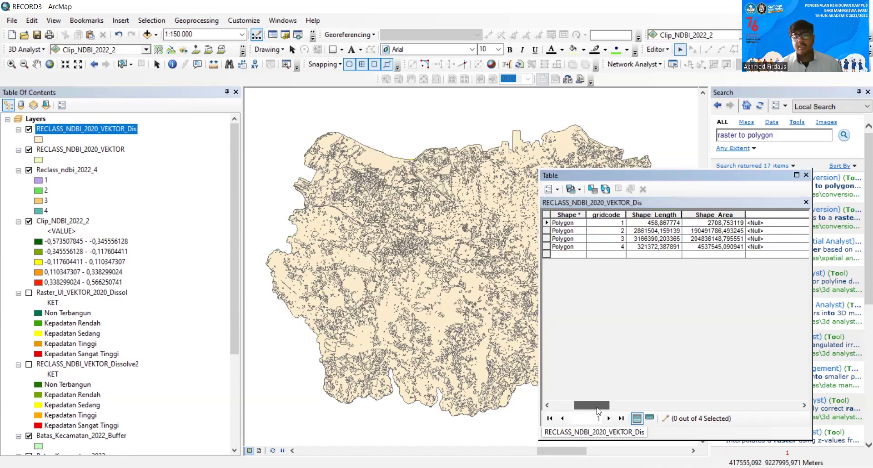
left_click_drag(597, 408, 595, 407)
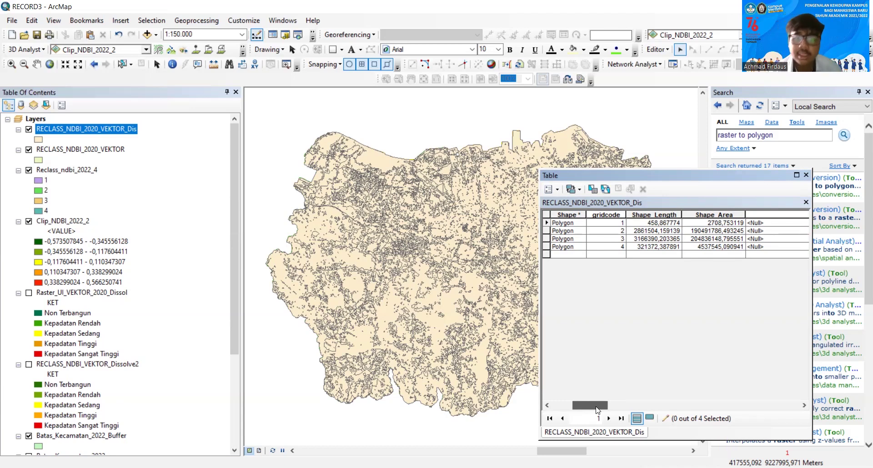
left_click_drag(597, 410, 719, 409)
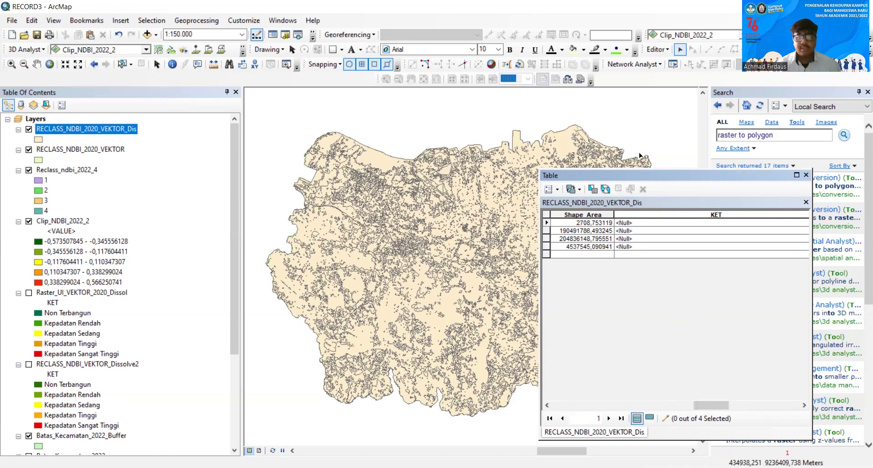
left_click(523, 50)
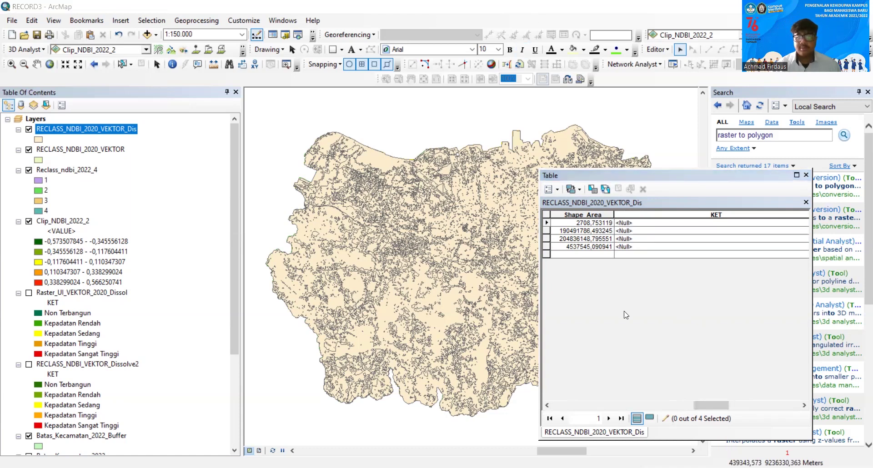
left_click(642, 222)
type("n")
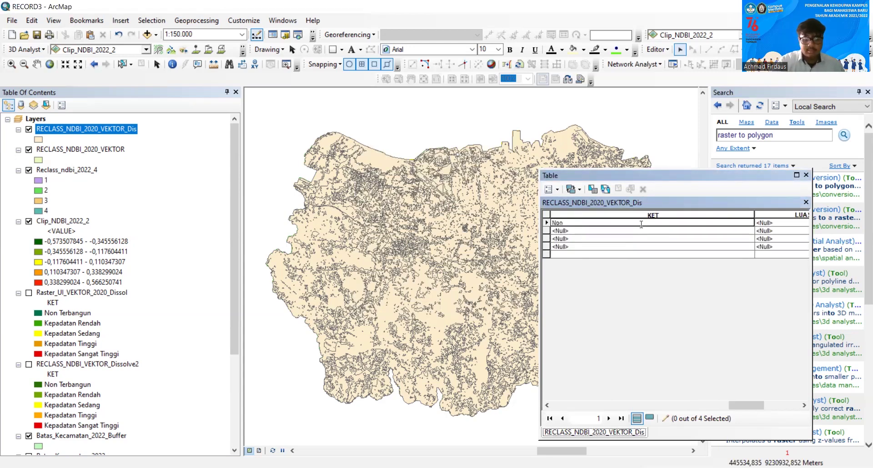
type("on Terbangun")
Set KET to Kepadatan Rendah, Kepadatan Sedang and Kepadatan Tinggi for the gridcode 2, 3 and 4 records.
left_click(628, 230)
type("Ka")
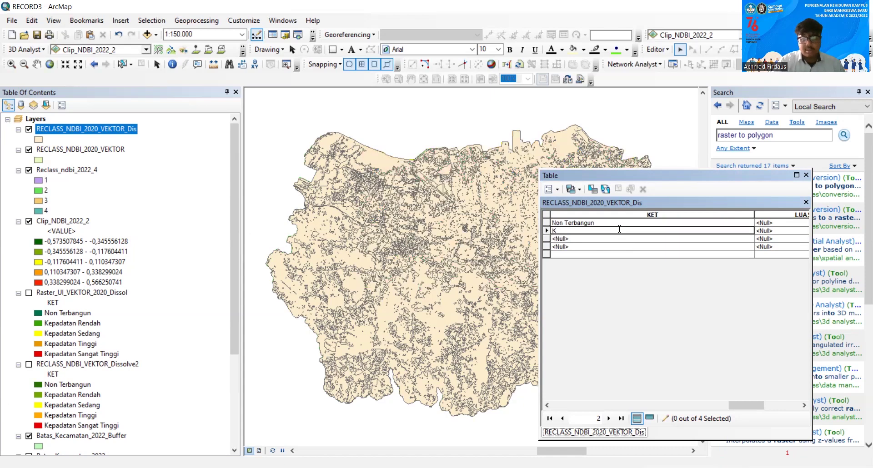
type("padaa")
key("BackSpace")
type("tan Rendah")
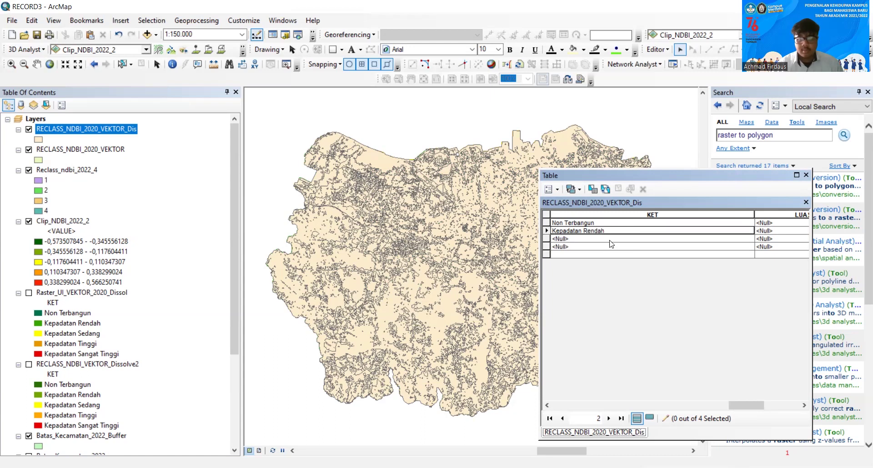
left_click(610, 239)
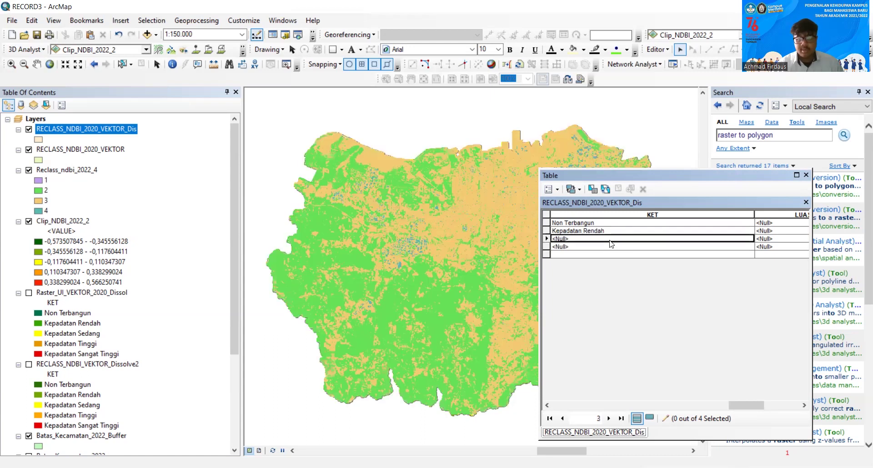
type("Kepadatan Sedang")
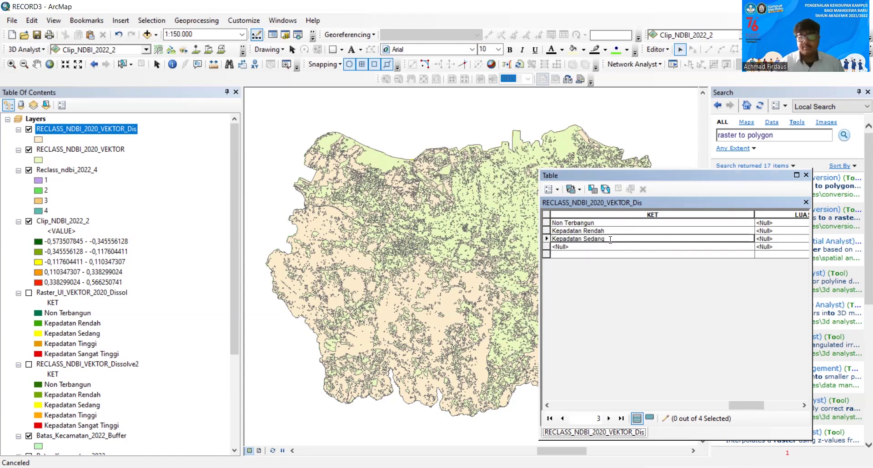
left_click(611, 247)
left_click(604, 246)
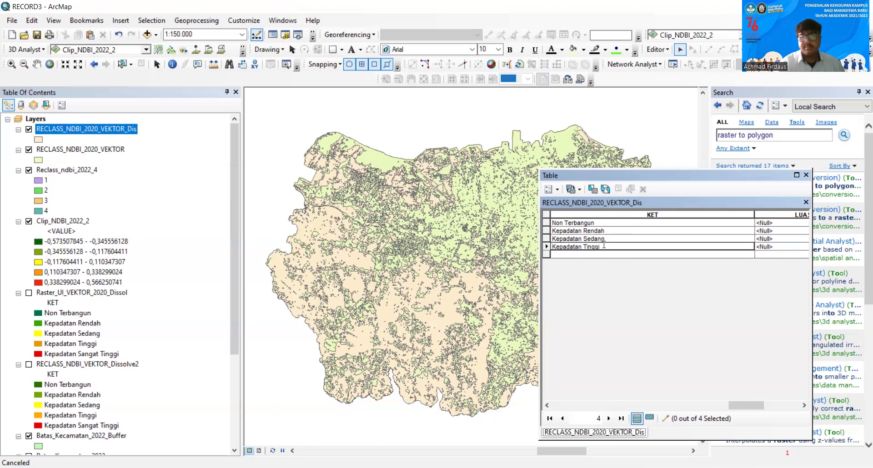
Calculate the polygon areas in hectares into the LUAS field, check the values and close the attribute table.
left_click(763, 217)
right_click(768, 217)
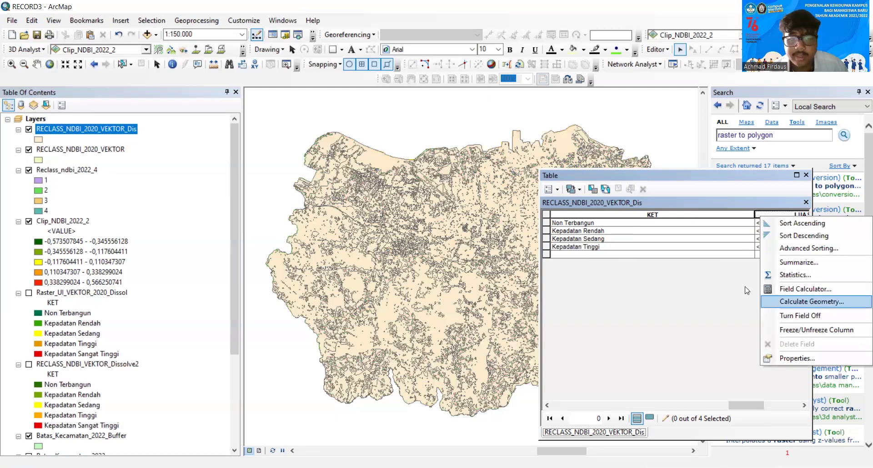
left_click(803, 301)
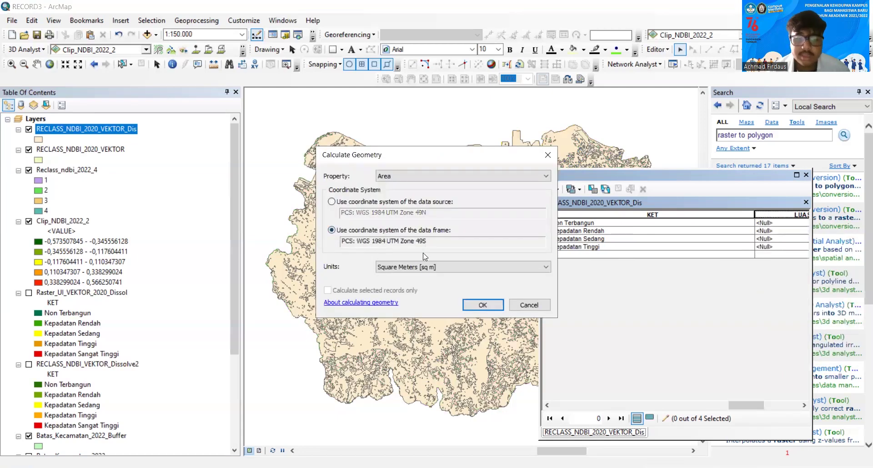
left_click(425, 269)
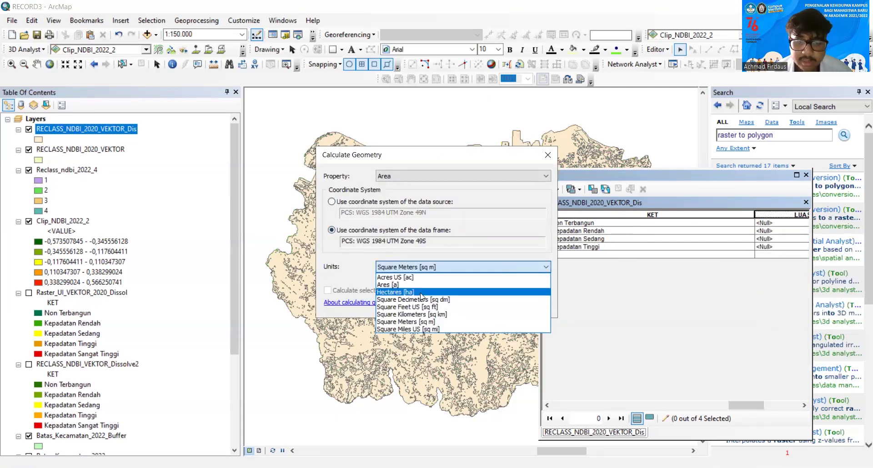
left_click(421, 293)
left_click(482, 308)
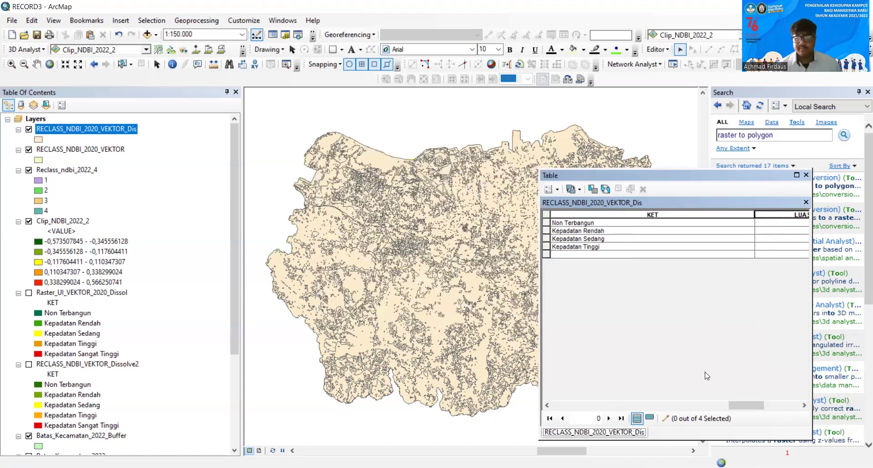
left_click(773, 405)
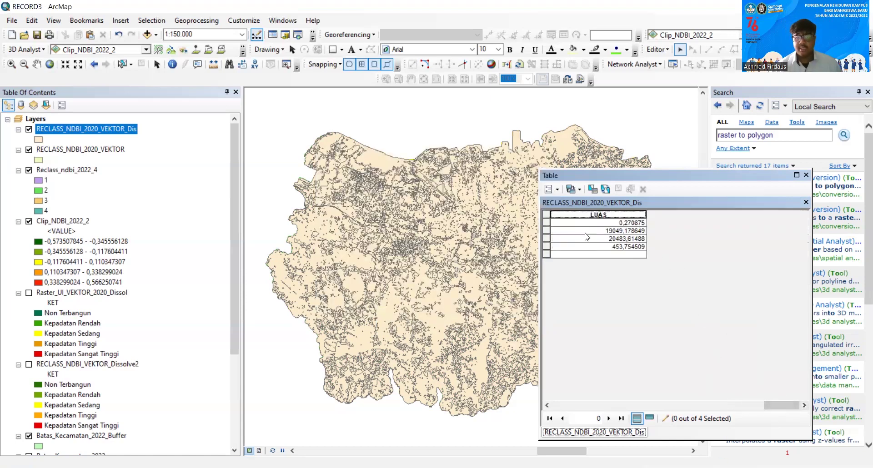
left_click_drag(782, 405, 542, 390)
scroll(667, 282, "down", 4)
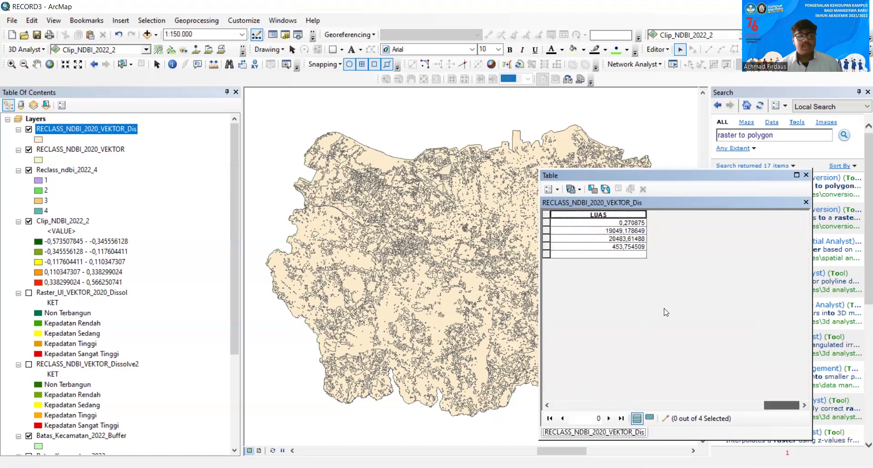
left_click(807, 175)
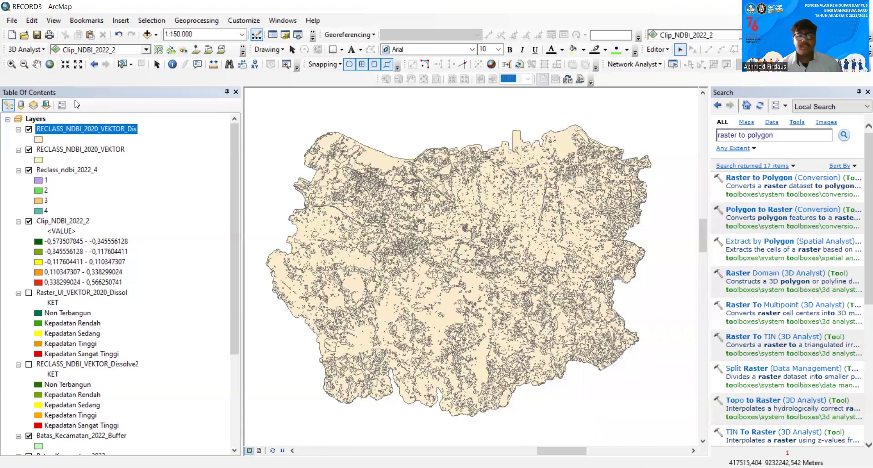
Rename the RECLASS_NDBI_2020_VEKTOR layer to RECLASS_NDBI_2022_VEKTOR in its layer properties.
left_click(101, 149)
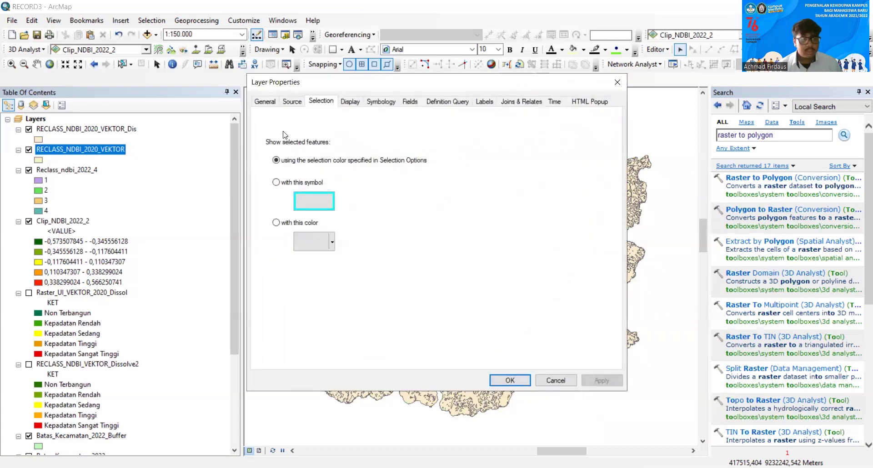
left_click(265, 101)
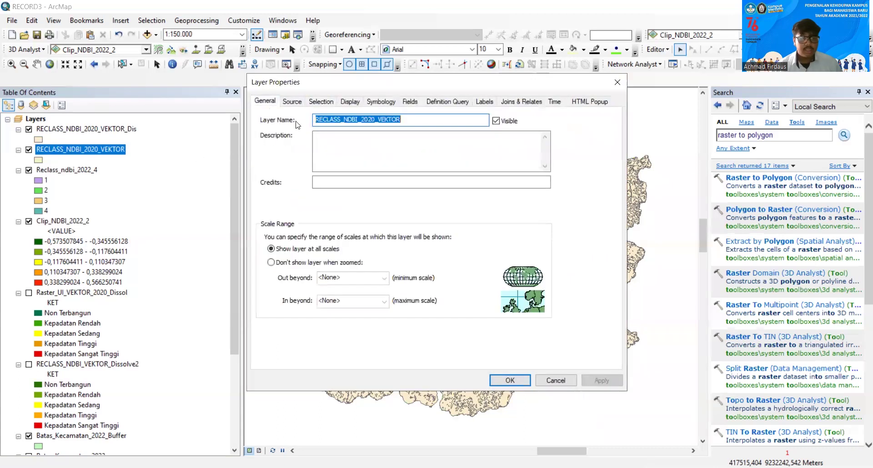
left_click(374, 118)
key("BackSpace")
type("2")
left_click(602, 380)
left_click(510, 381)
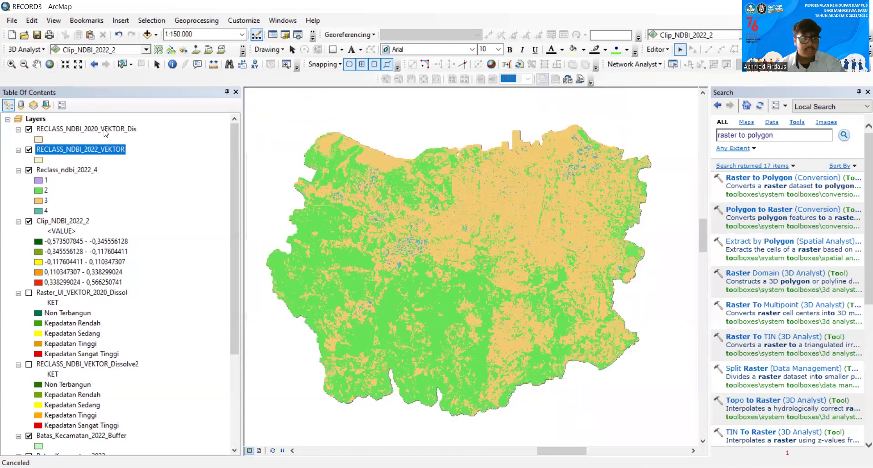
Rename the RECLASS_NDBI_2020_VEKTOR_Dis layer to RECLASS_NDBI_2022_VEKTOR_Dis.
right_click(106, 129)
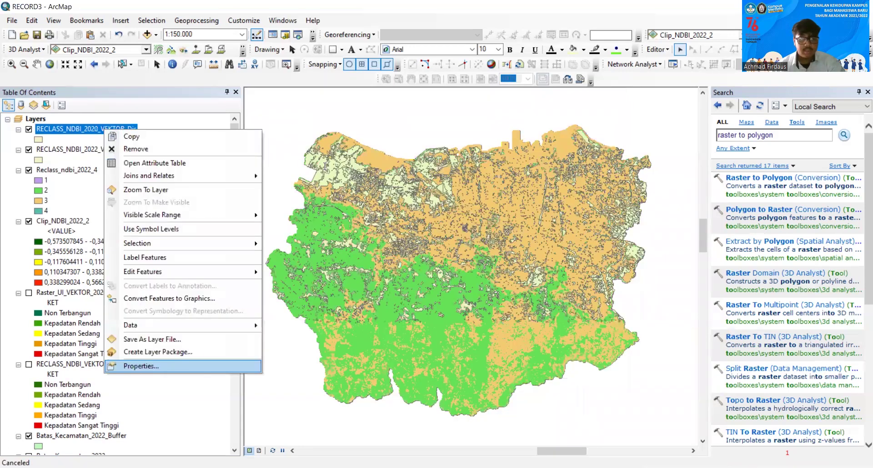
left_click(375, 139)
key("BackSpace")
type("2022_VEKTOR_Dis")
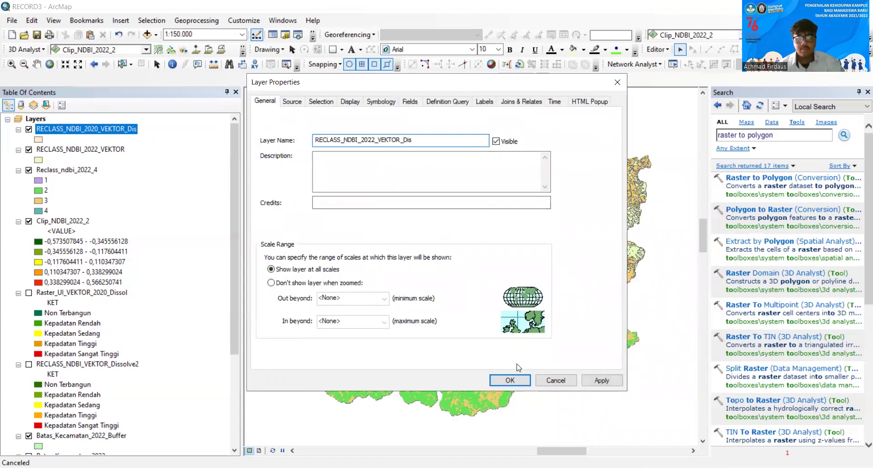
left_click(590, 382)
left_click(510, 381)
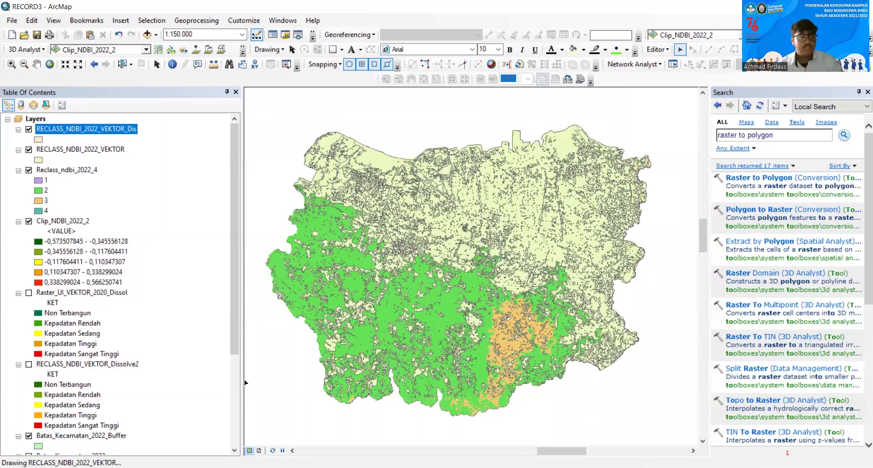
Symbolize RECLASS_NDBI_2022_VEKTOR_Dis by unique values of the KET field and add all its values.
right_click(112, 132)
left_click(242, 364)
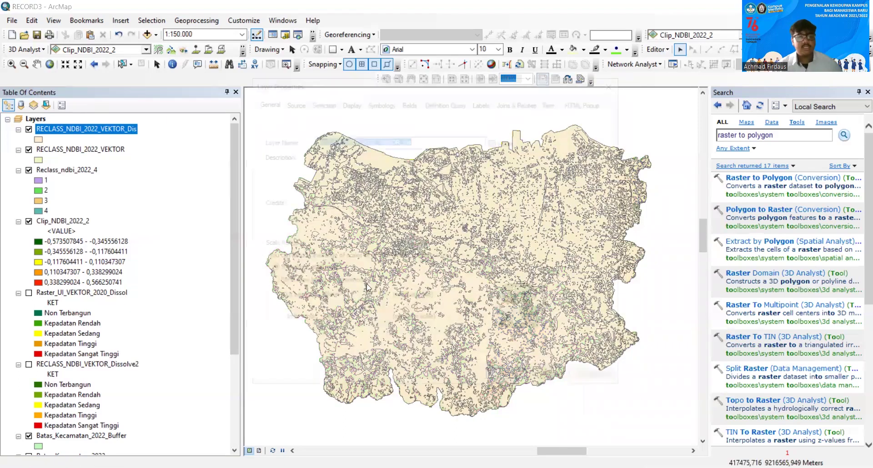
left_click(380, 102)
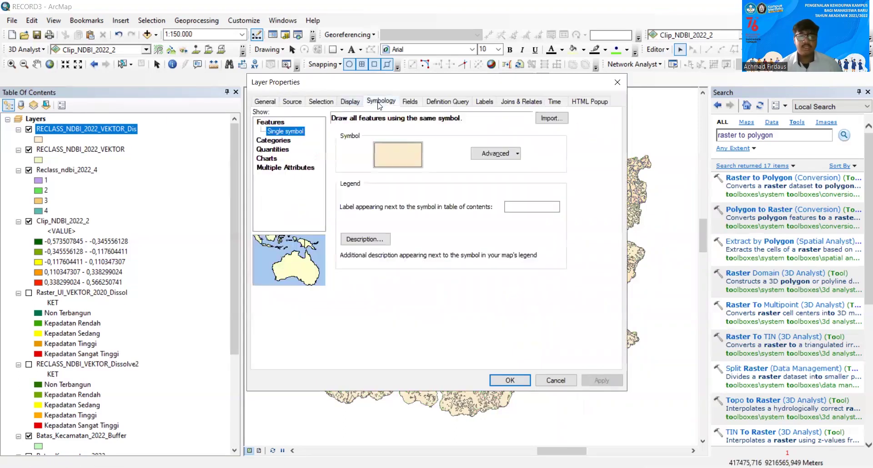
left_click(270, 141)
left_click(366, 142)
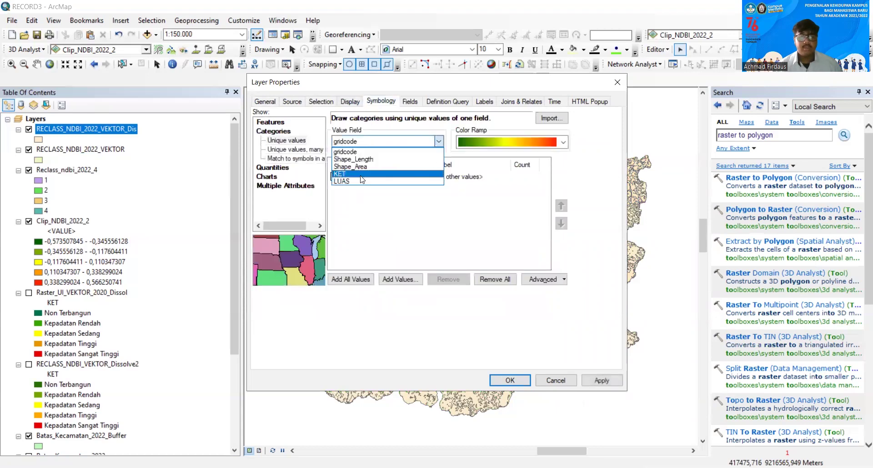
left_click(339, 174)
left_click(350, 279)
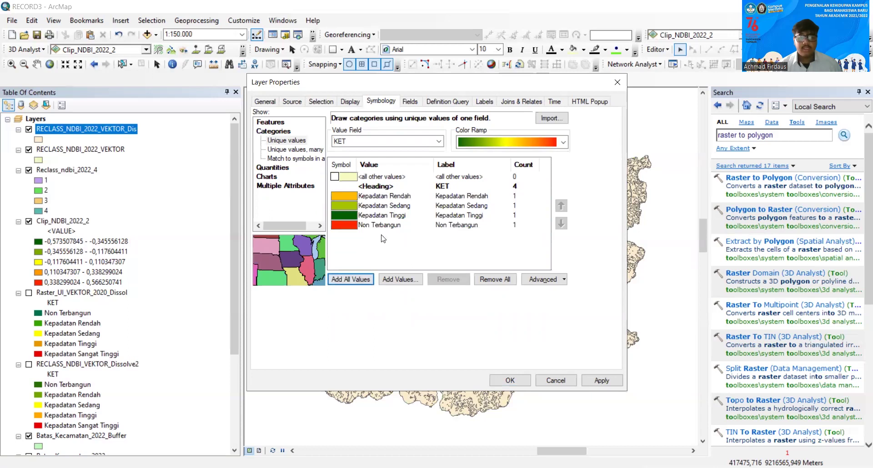
Move the Non Terbangun class to the top of the symbol list and fill it with Fir Green.
left_click(344, 226)
left_click(562, 206)
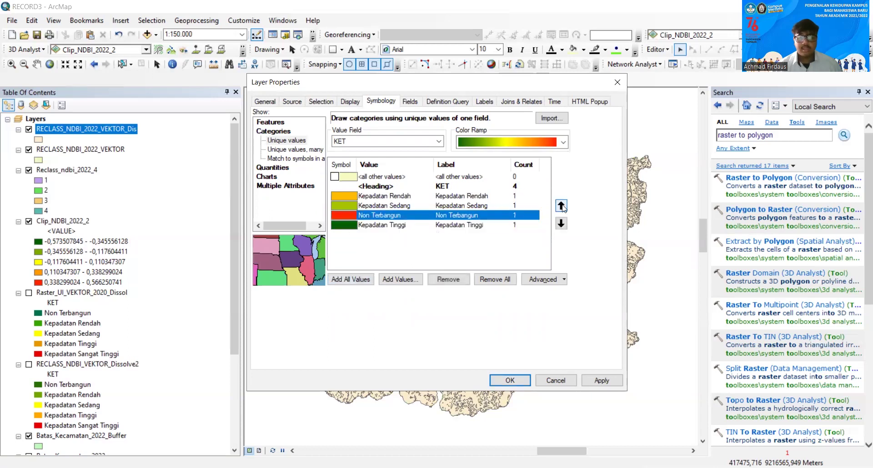
left_click(561, 206)
left_click(562, 206)
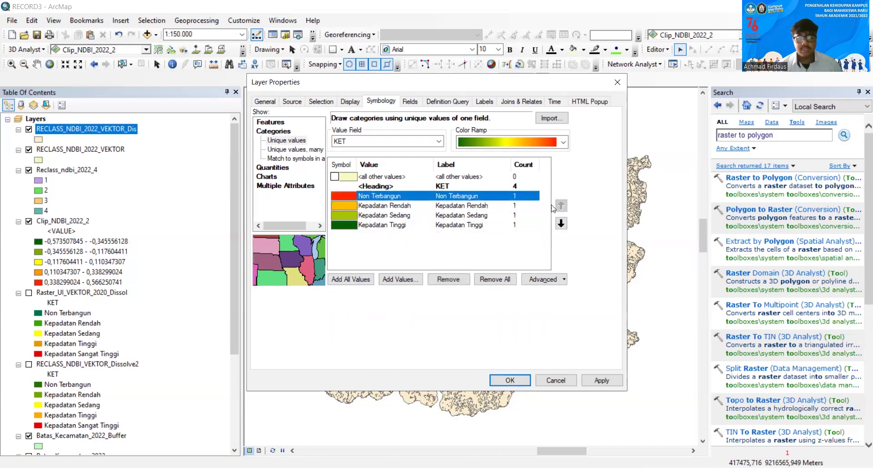
double_click(344, 197)
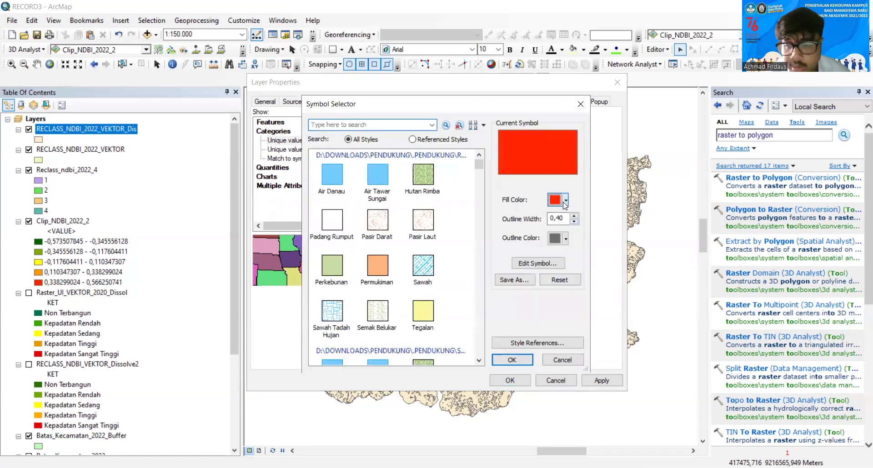
left_click(565, 201)
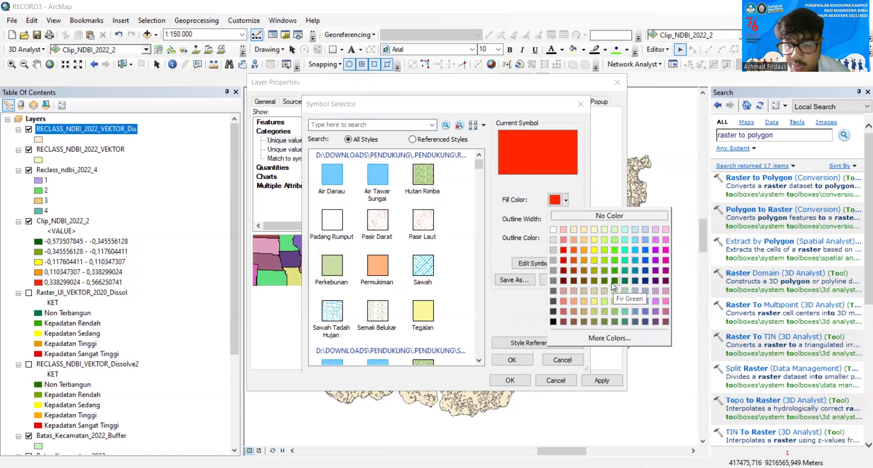
left_click(613, 282)
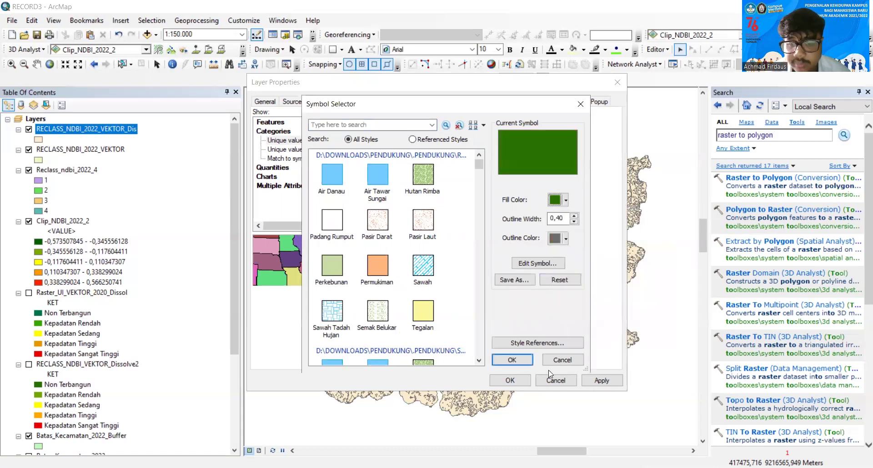
left_click(513, 360)
Fill the Kepadatan Rendah class with olive green and the Kepadatan Sedang class with yellow.
left_click(351, 207)
double_click(351, 206)
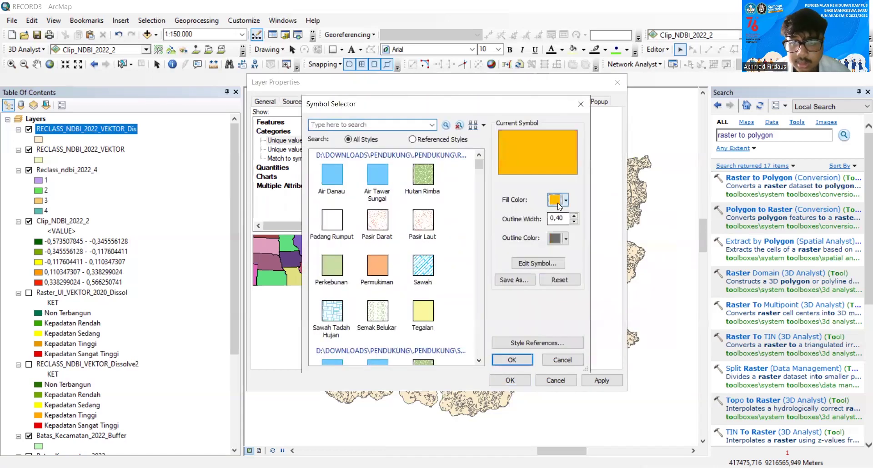
left_click(558, 204)
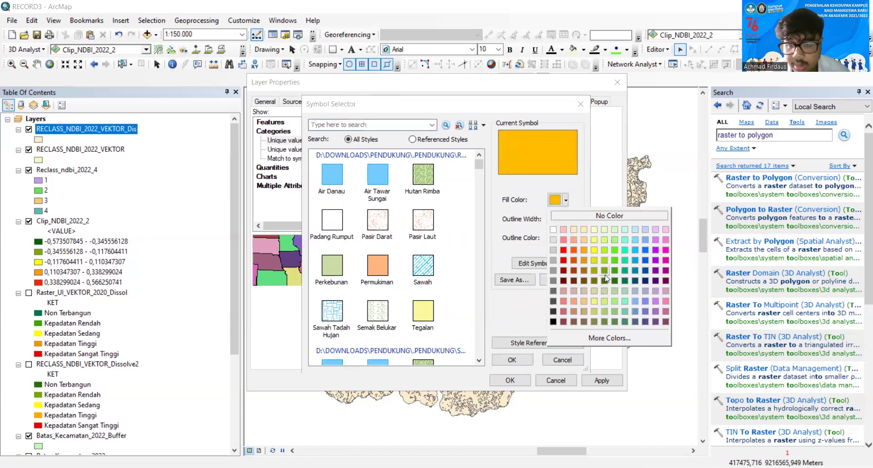
left_click(607, 279)
left_click(512, 361)
left_click(350, 215)
double_click(350, 216)
left_click(558, 200)
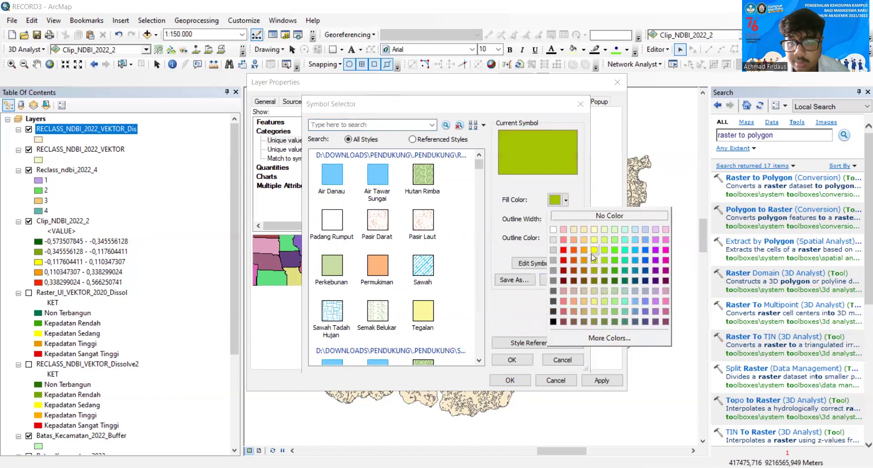
left_click(594, 250)
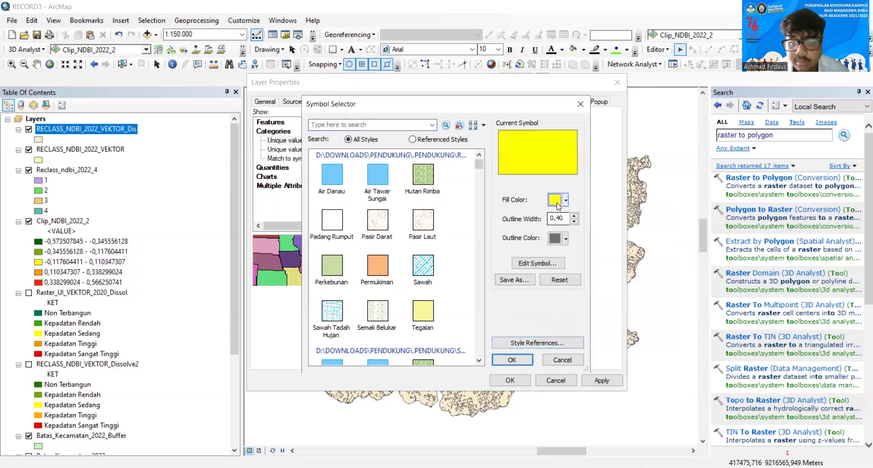
left_click(512, 360)
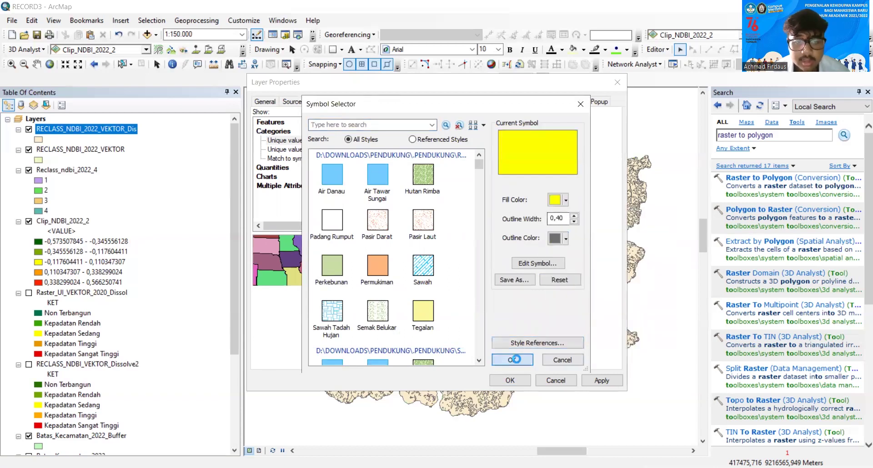
Fill the Kepadatan Tinggi class with dark orange.
left_click(344, 225)
double_click(344, 225)
left_click(565, 200)
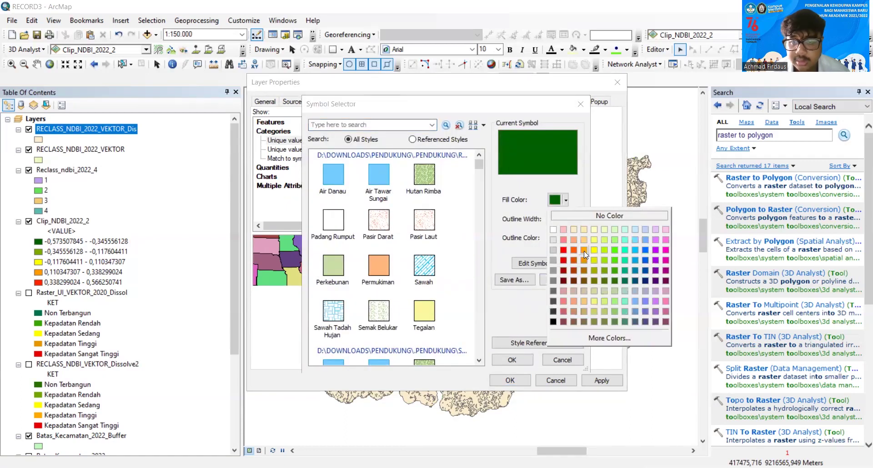
left_click(584, 251)
left_click(565, 201)
left_click(583, 259)
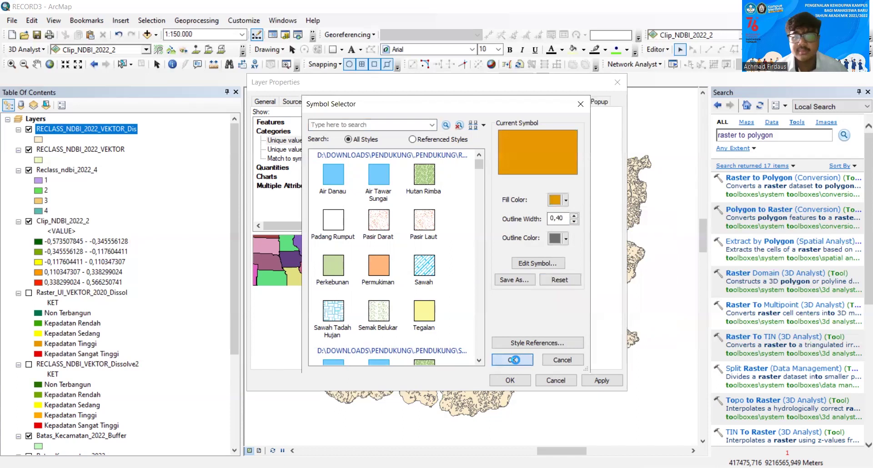
left_click(512, 360)
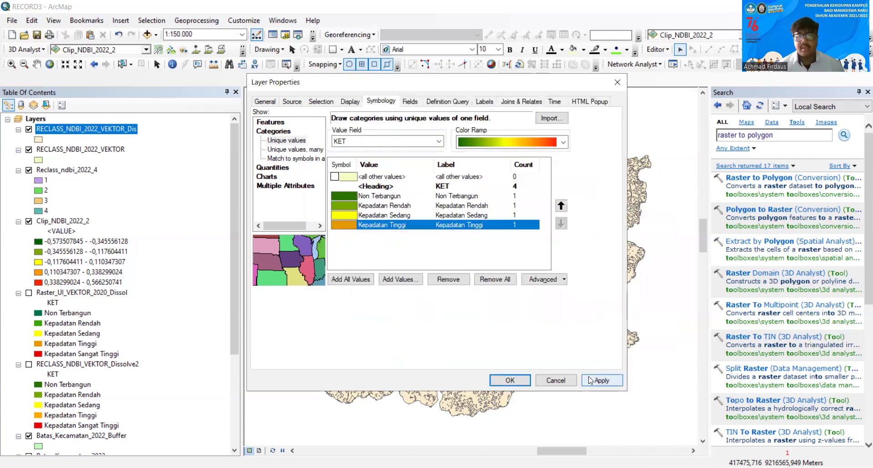
Add all KET values to the symbology again and place Non Terbangun first in the class order.
left_click(365, 280)
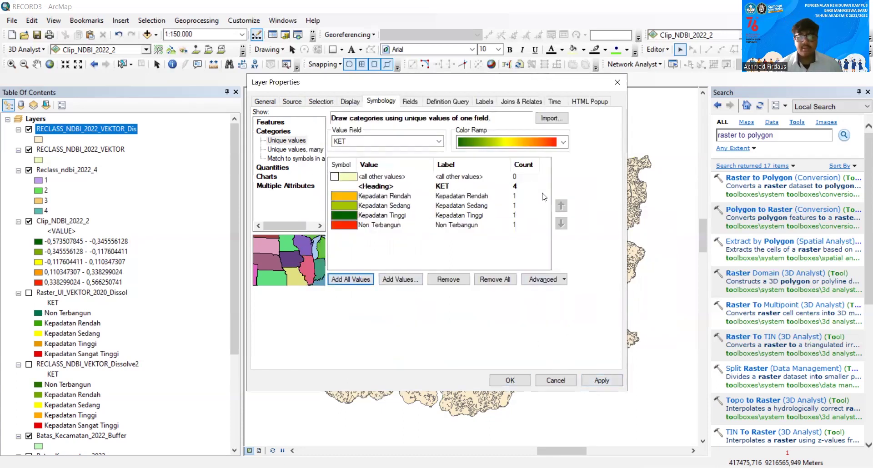
left_click(359, 224)
left_click(561, 206)
left_click(561, 206)
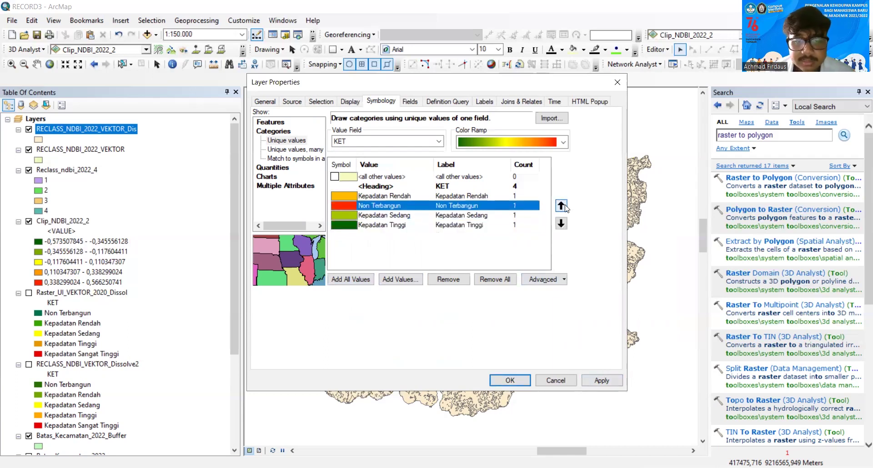
left_click(561, 206)
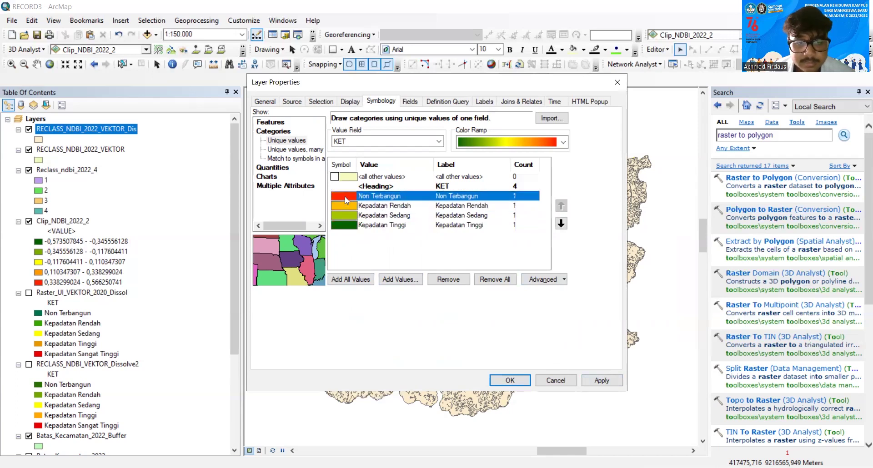
Set the fill color of Non Terbangun to Fir Green and of Kepadatan Rendah to olive green.
double_click(345, 197)
left_click(559, 200)
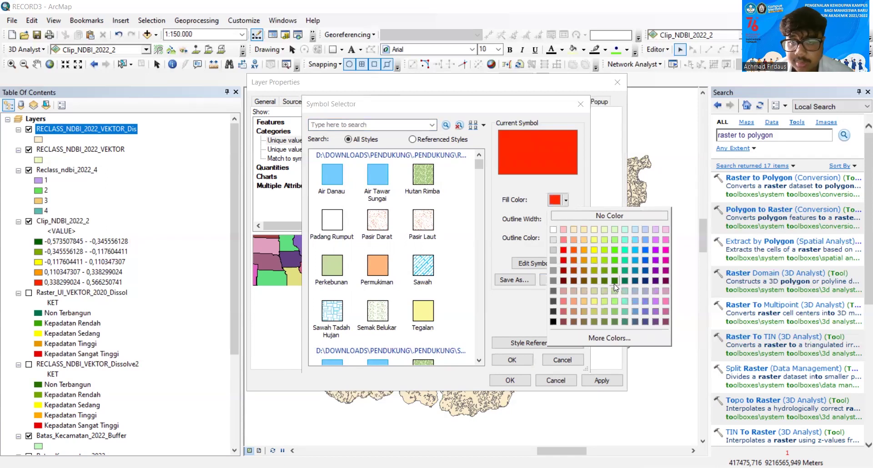
left_click(614, 282)
left_click(512, 360)
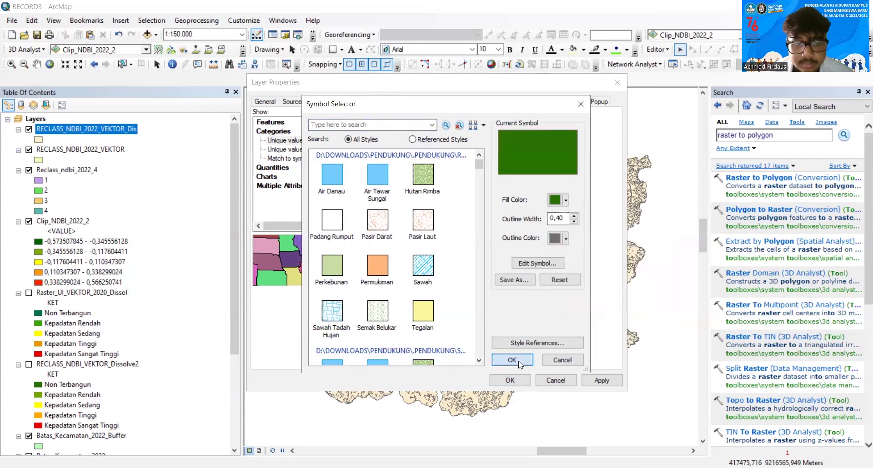
double_click(349, 202)
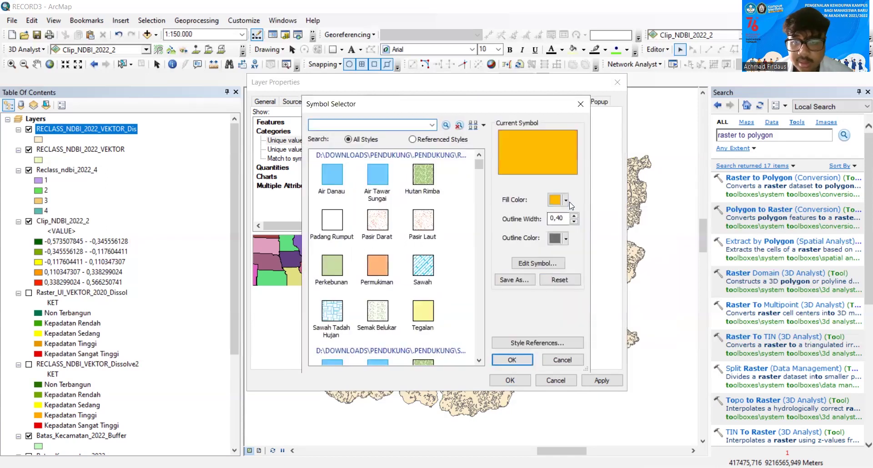
left_click(566, 201)
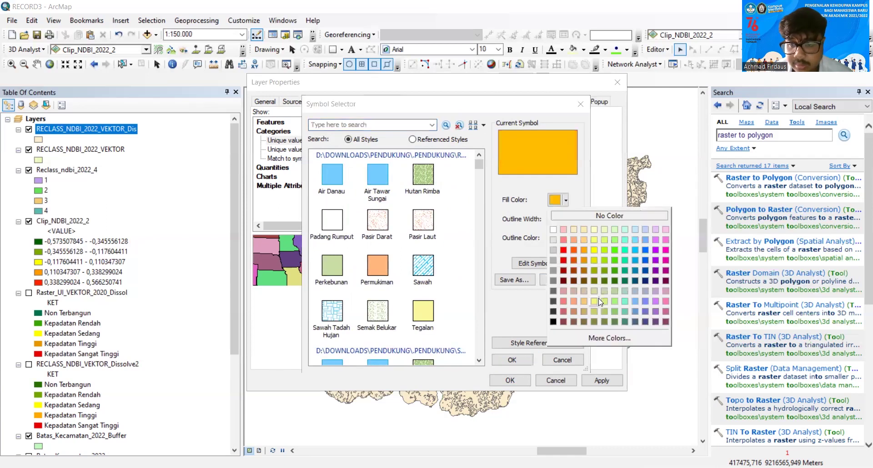
left_click(604, 270)
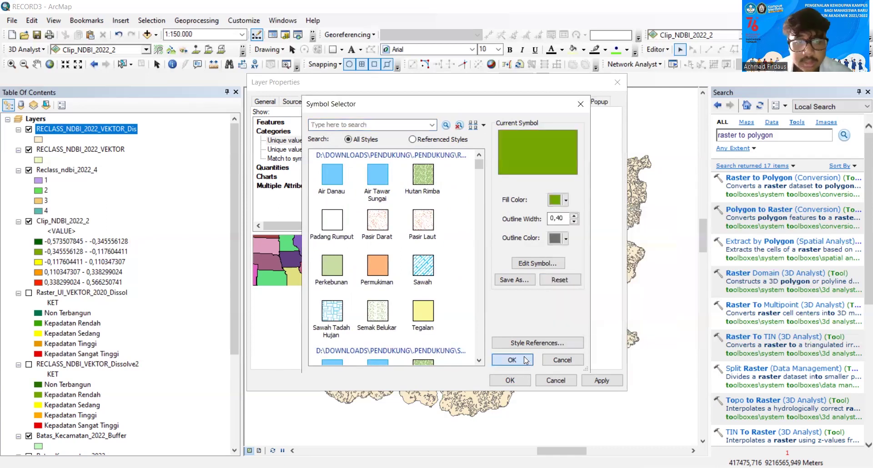
left_click(513, 360)
Set the fill color of the Kepadatan Sedang class to yellow.
double_click(353, 215)
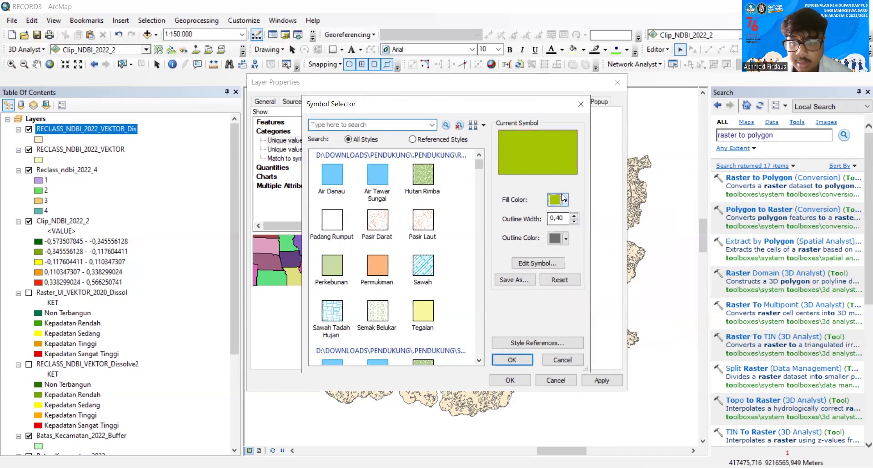
left_click(563, 198)
left_click(593, 250)
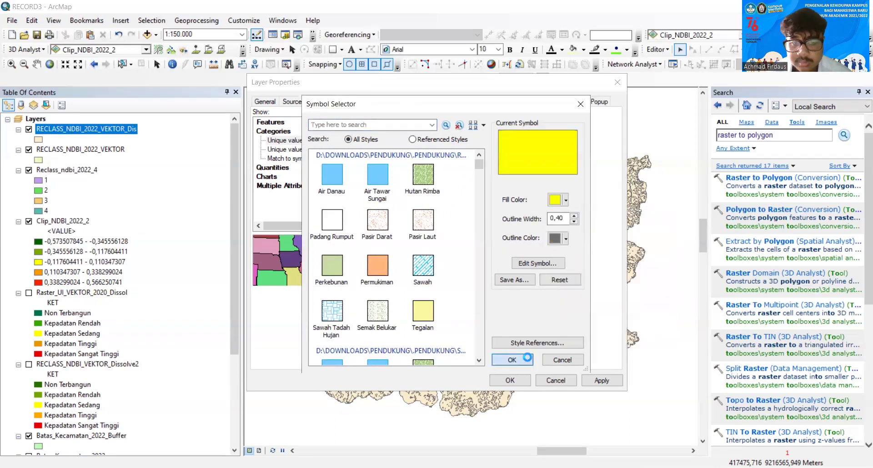
left_click(512, 360)
Set the fill color of the Kepadatan Tinggi class to dark orange and apply the symbology to the layer.
left_click(352, 226)
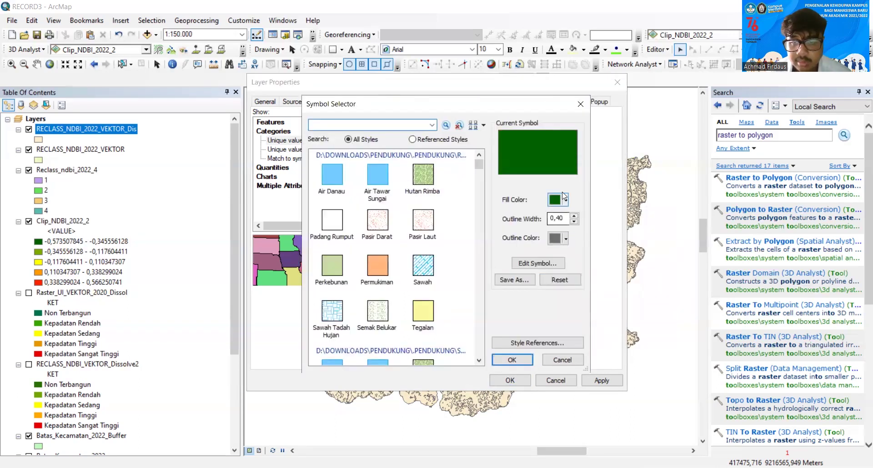
left_click(563, 199)
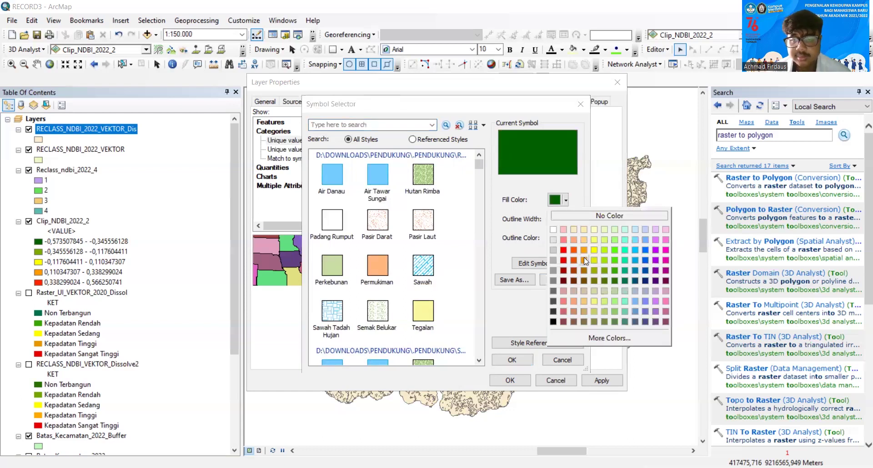
left_click(584, 257)
left_click(512, 359)
left_click(600, 381)
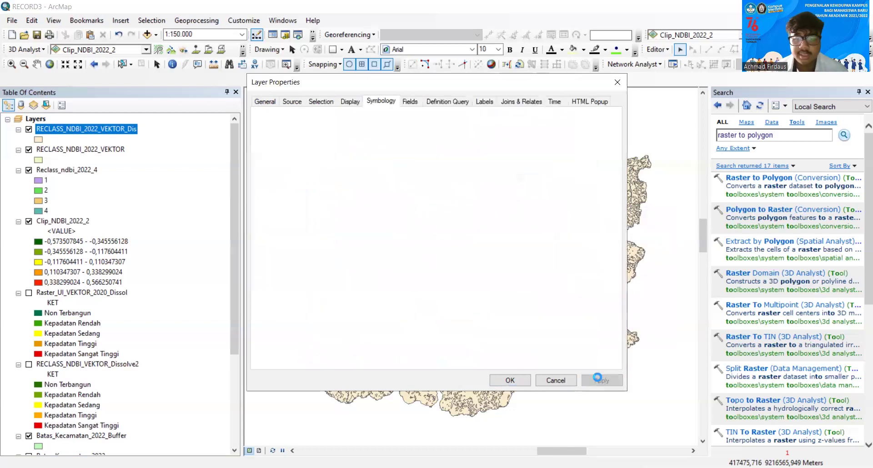
left_click(509, 380)
Set the outline color of the Non Terbangun and Kepadatan Rendah symbols to No Color.
double_click(39, 150)
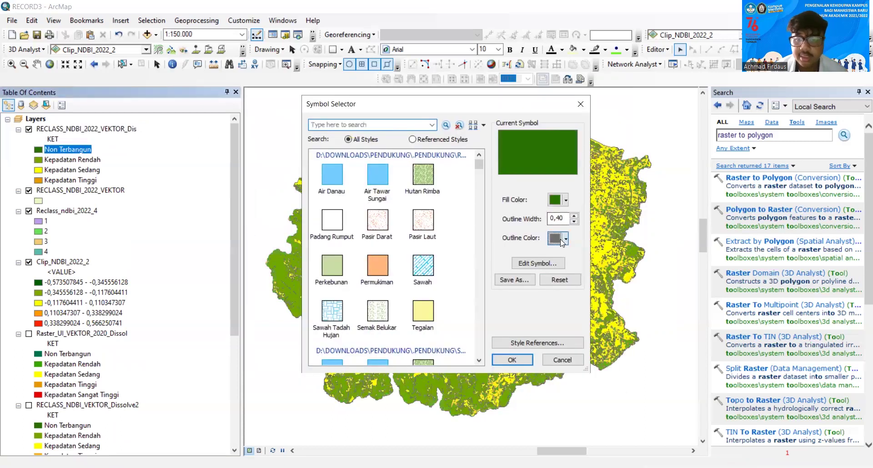
left_click(562, 239)
left_click(520, 362)
left_click(512, 360)
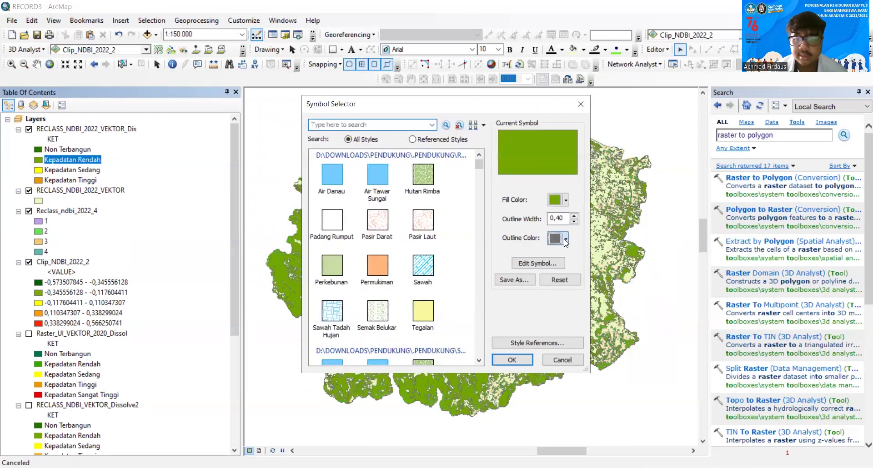
left_click(565, 239)
left_click(577, 255)
left_click(567, 239)
left_click(535, 367)
left_click(511, 359)
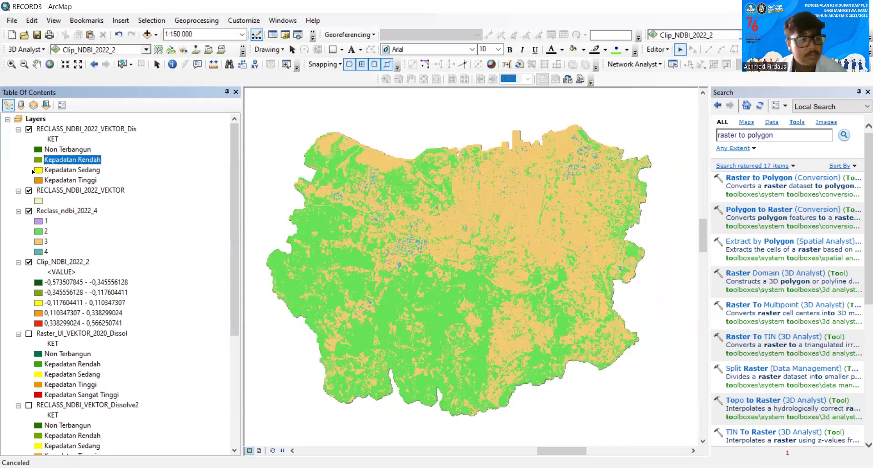
Set the fill color of the Kepadatan Sedang symbol to No Color.
double_click(38, 170)
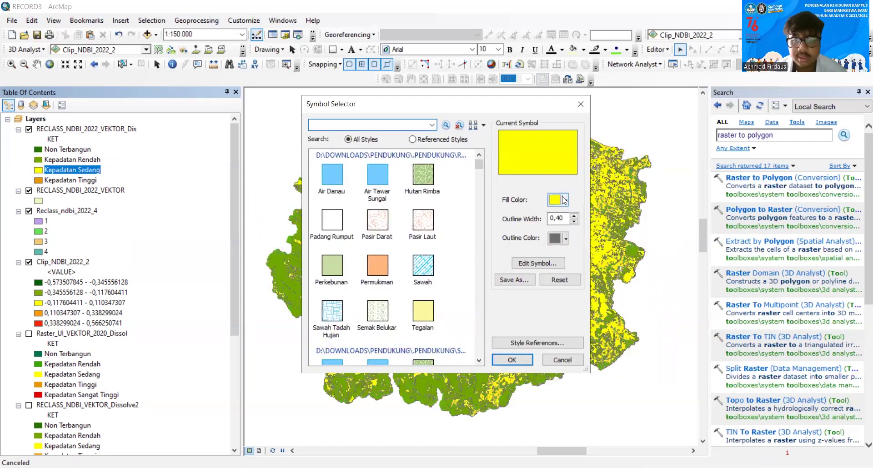
left_click(564, 200)
left_click(584, 220)
left_click(527, 362)
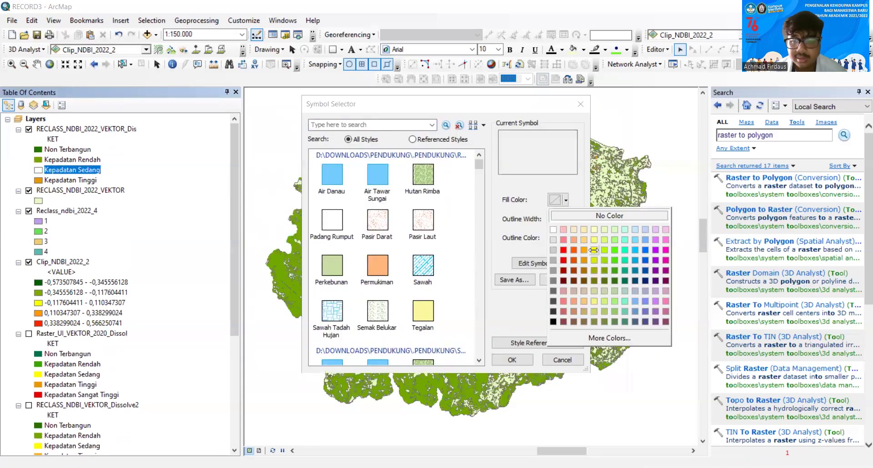
Fill the Kepadatan Sedang symbol with yellow and remove the outlines of Kepadatan Sedang and Kepadatan Tinggi.
left_click(594, 250)
left_click(566, 238)
left_click(518, 364)
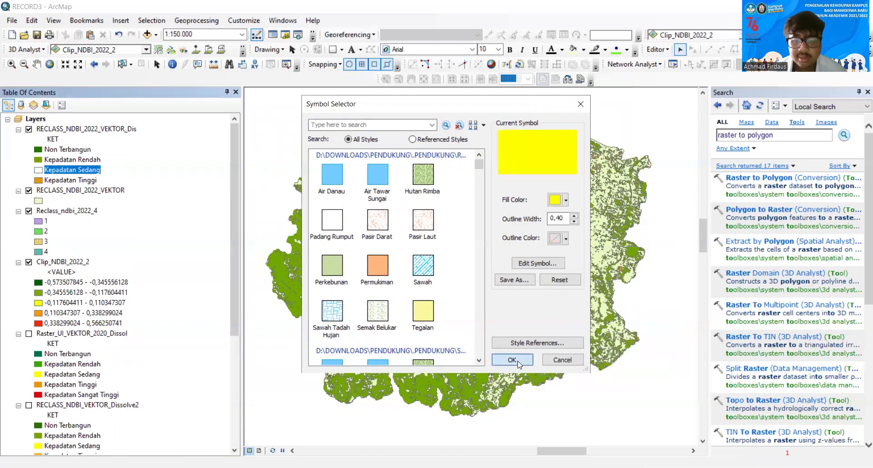
left_click(514, 361)
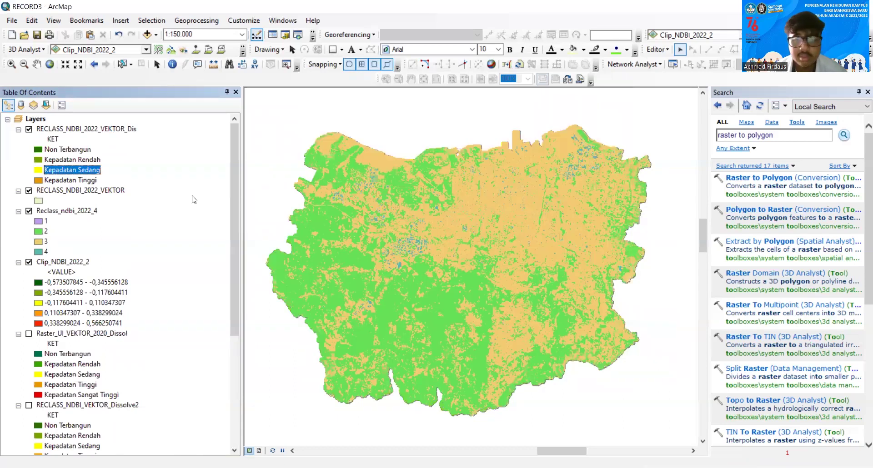
double_click(39, 180)
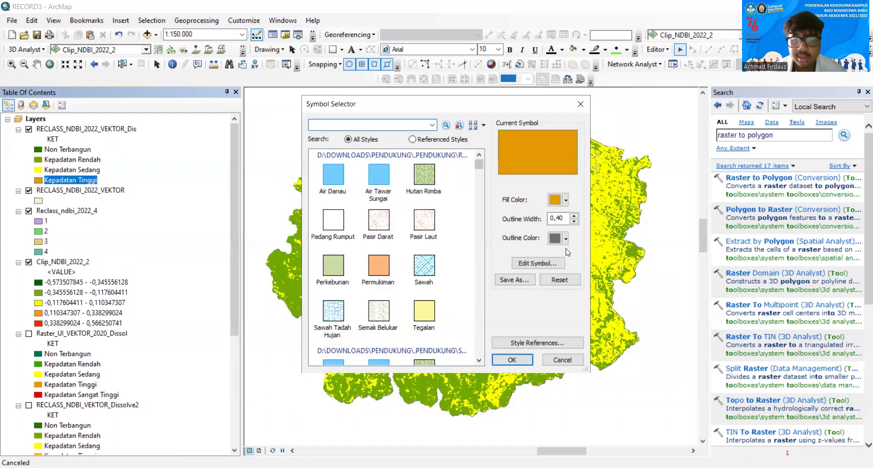
left_click(514, 360)
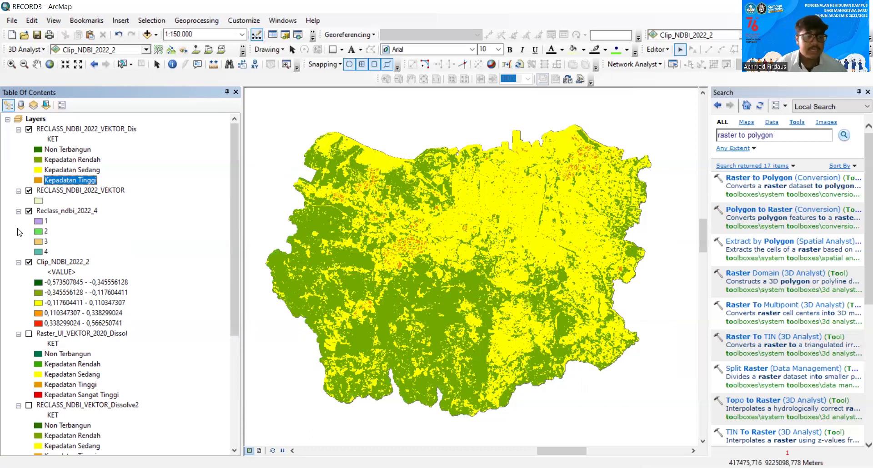
Hide the RECLASS_NDBI_2022_VEKTOR, Reclass_ndbi_2022_4 and Clip_NDBI_2022_2 layers and collapse their legends.
left_click(19, 193)
left_click(29, 191)
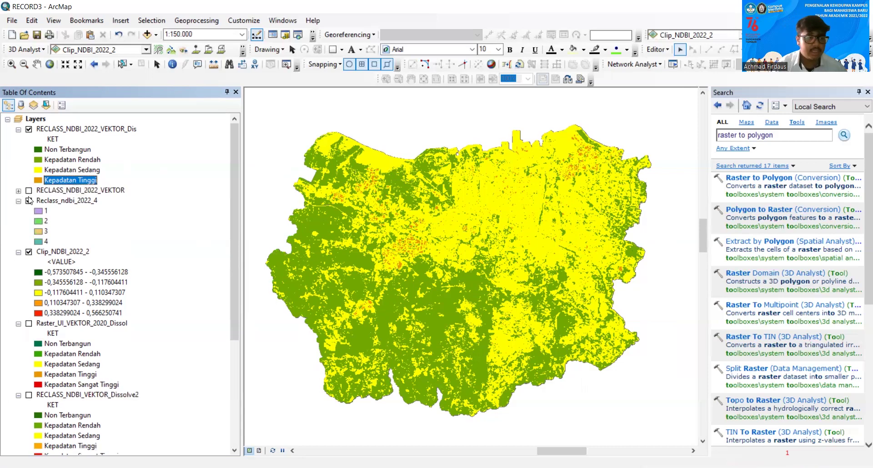
left_click(38, 201)
left_click(29, 253)
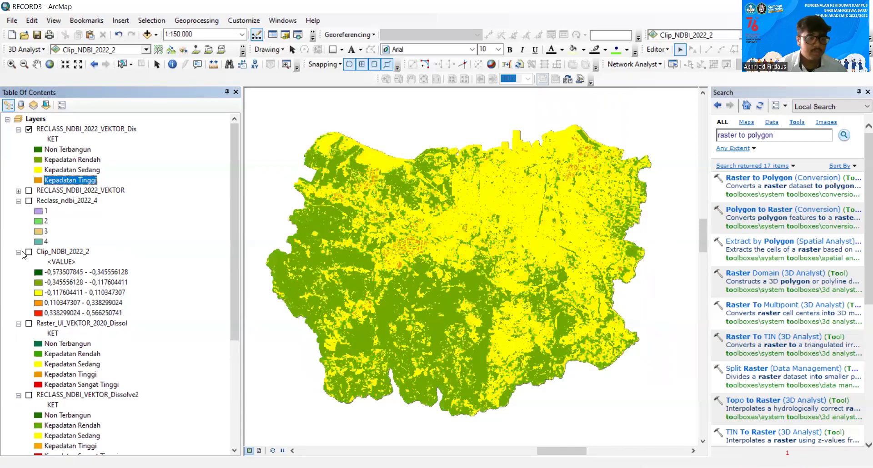
left_click(19, 252)
left_click(18, 200)
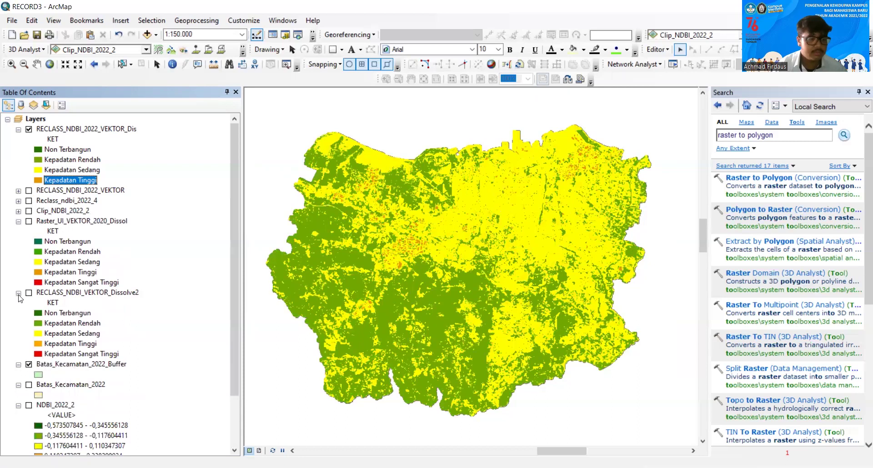
Collapse the legends of RECLASS_NDBI_VEKTOR_Dissolve2, Batas_Kecamatan_2022_Buffer and Raster_UI_VEKTOR_2020_Dissol.
left_click(19, 293)
left_click(19, 303)
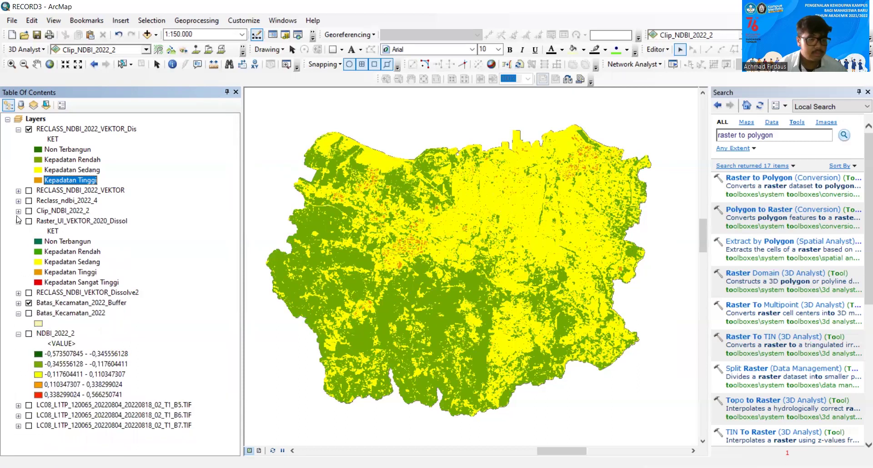
left_click(19, 222)
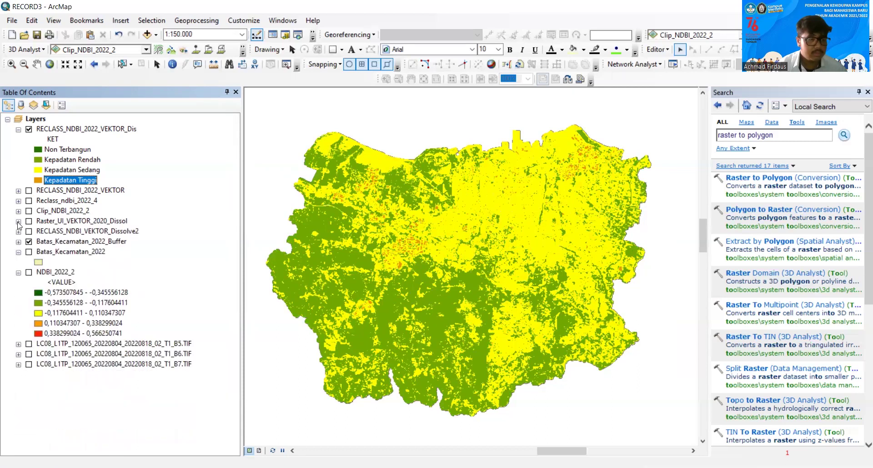
Show the Landsat B5, B6 and B7 rasters and hide RECLASS_NDBI_2022_VEKTOR_Dis and Batas_Kecamatan_2022_Buffer.
left_click(28, 344)
left_click(28, 355)
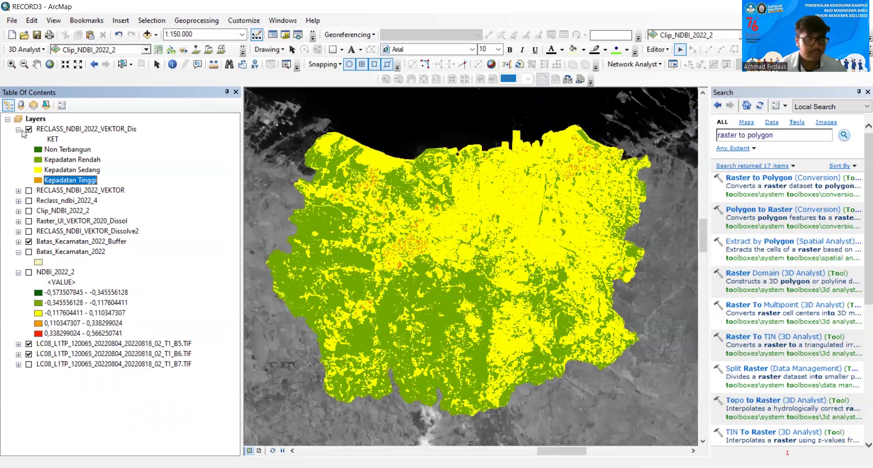
left_click(29, 129)
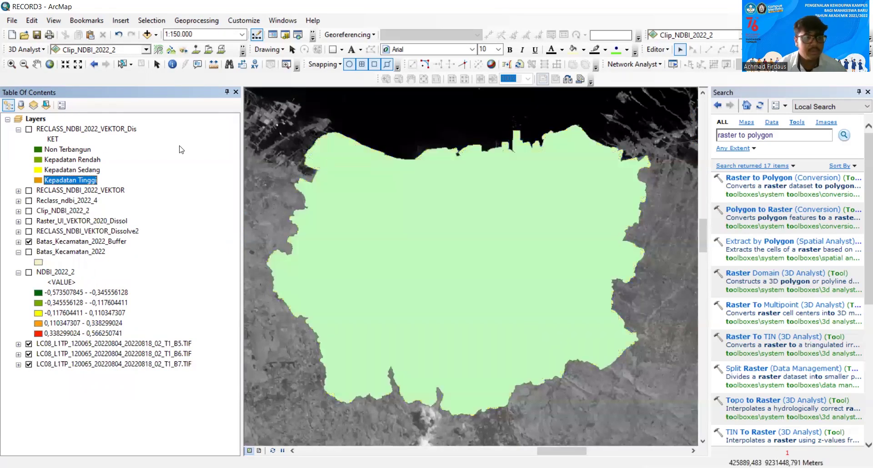
left_click(29, 242)
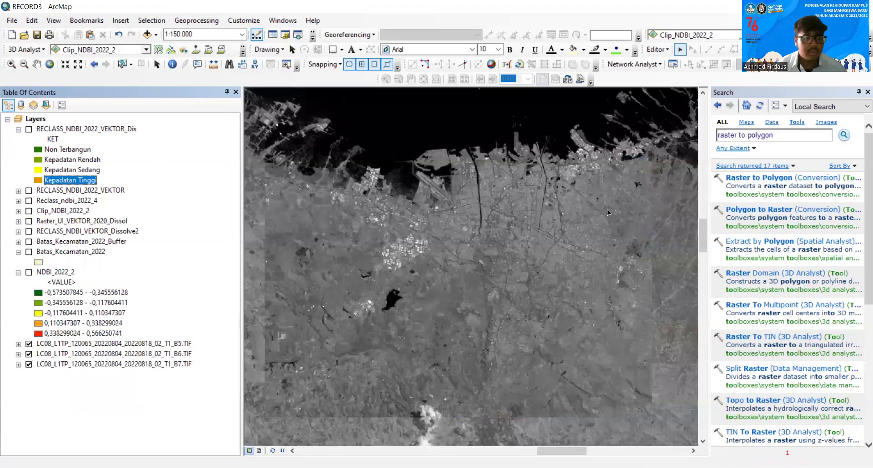
Search the tools for "raster calculator" and open the Spatial Analyst Raster Calculator.
left_click(776, 134)
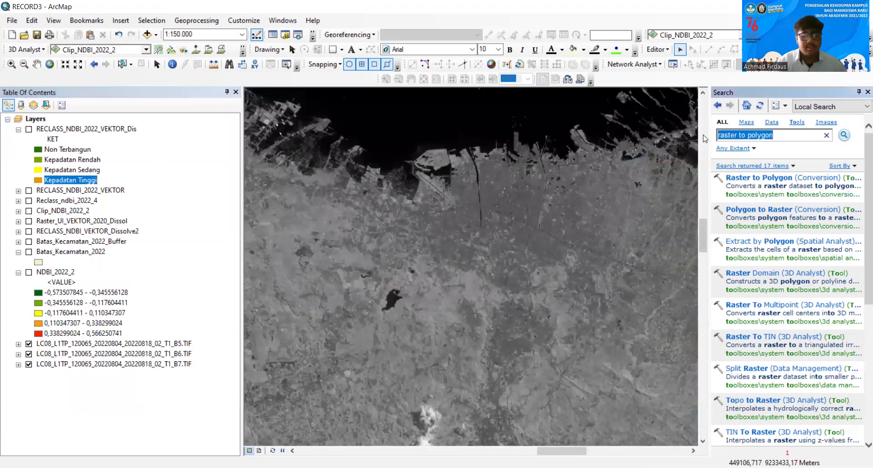
type("raste")
type("t")
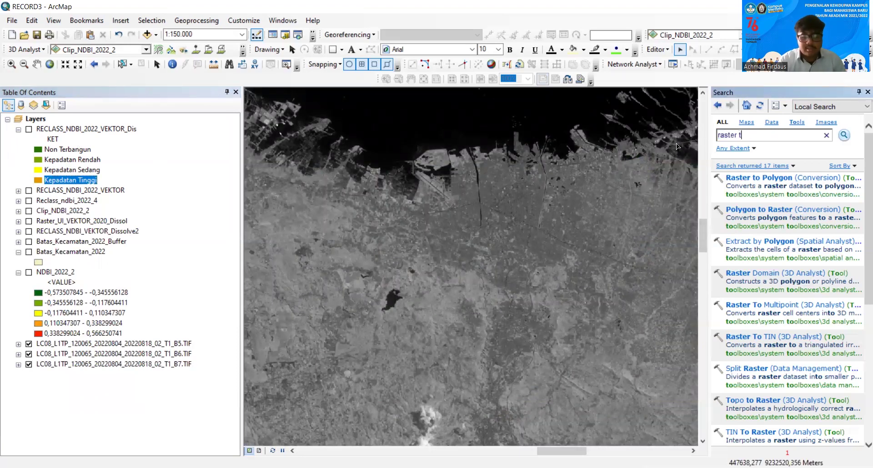
key("BackSpace")
type("calculator")
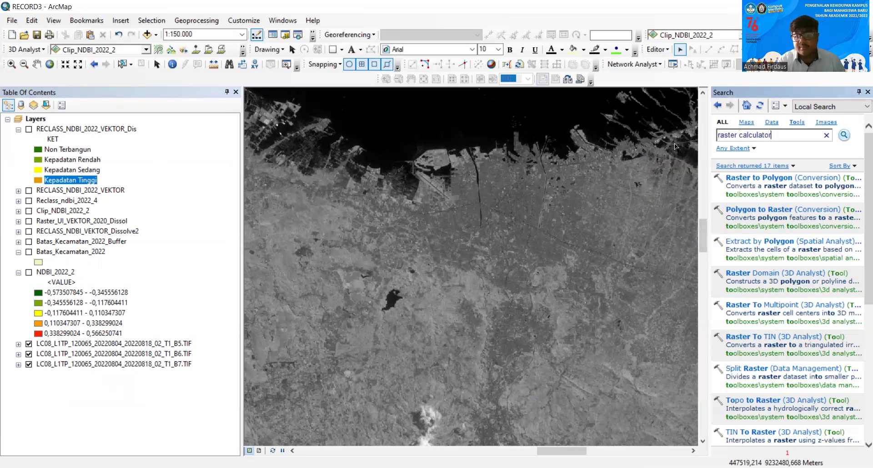
key("Return")
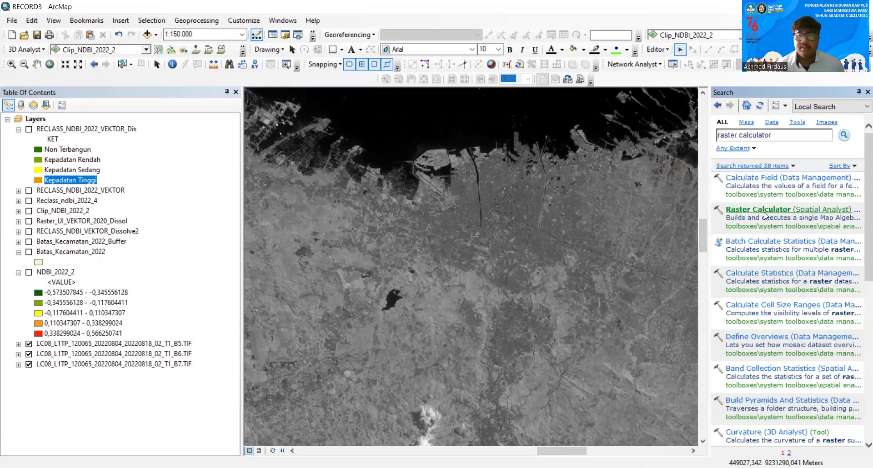
left_click(764, 213)
Build the numerator of the map algebra expression as Float of the B7 raster minus the B5 raster.
scroll(605, 256, "down", 2)
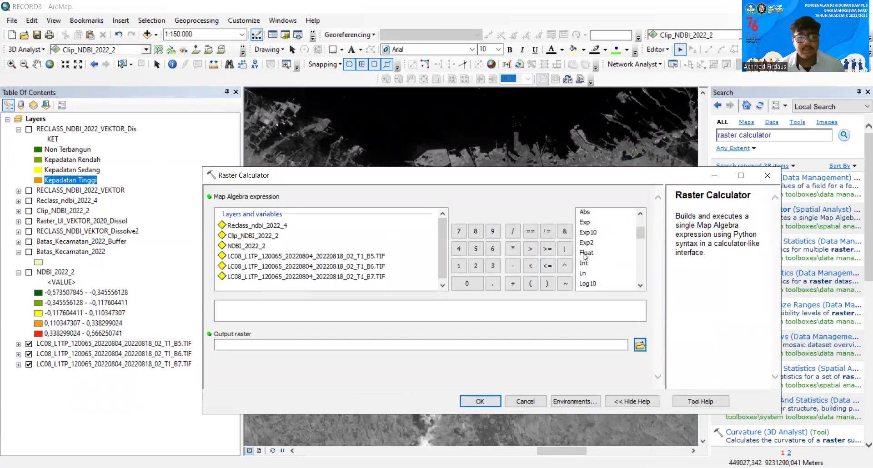
double_click(585, 253)
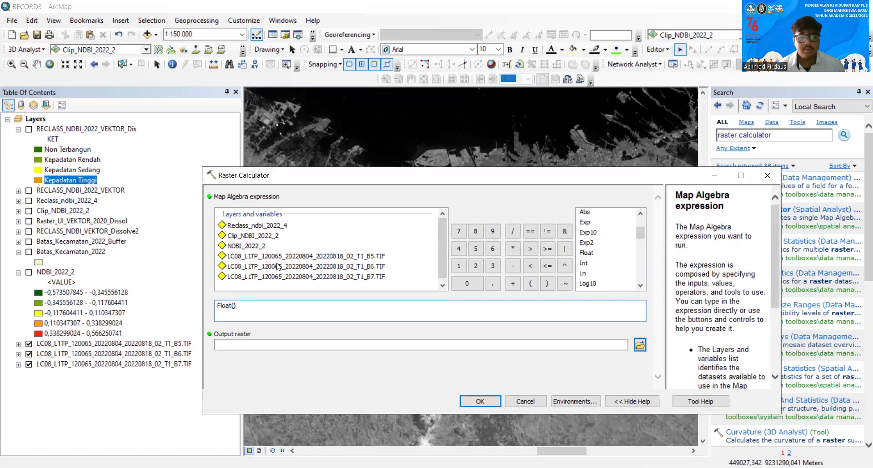
double_click(379, 277)
left_click(513, 266)
double_click(379, 257)
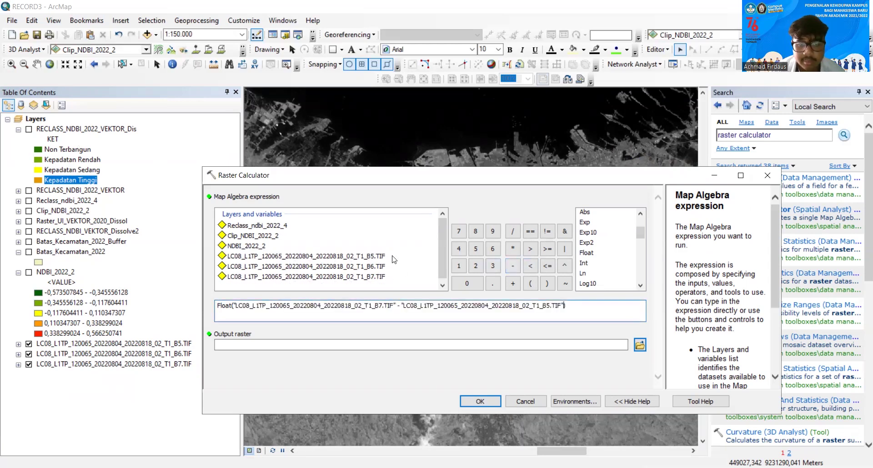
left_click(573, 313)
Divide the expression by Float of the B7 raster plus the B5 raster, and add 1 at the end.
left_click(513, 231)
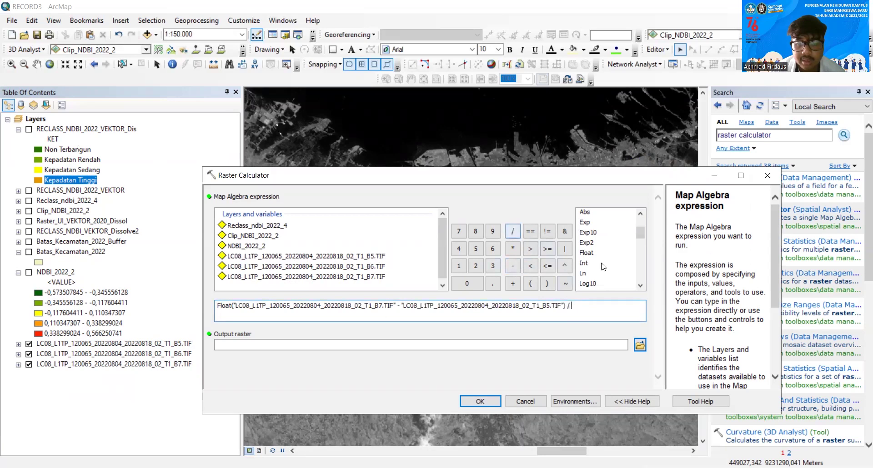
left_click(584, 254)
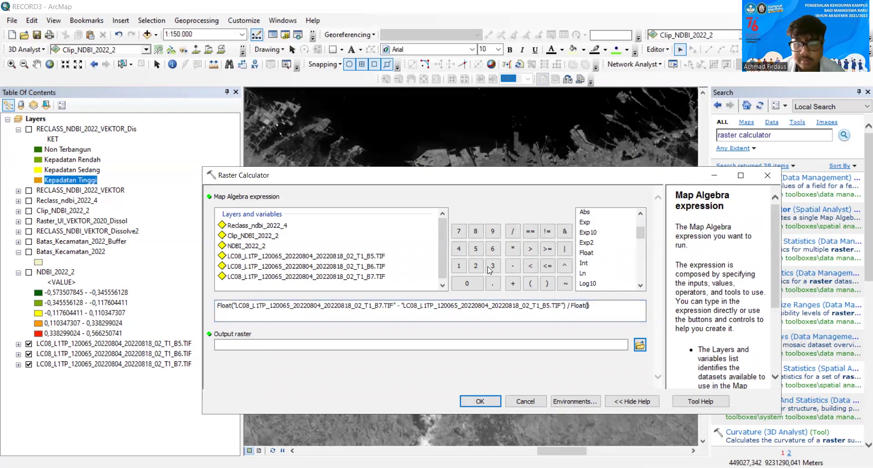
double_click(374, 277)
left_click(513, 284)
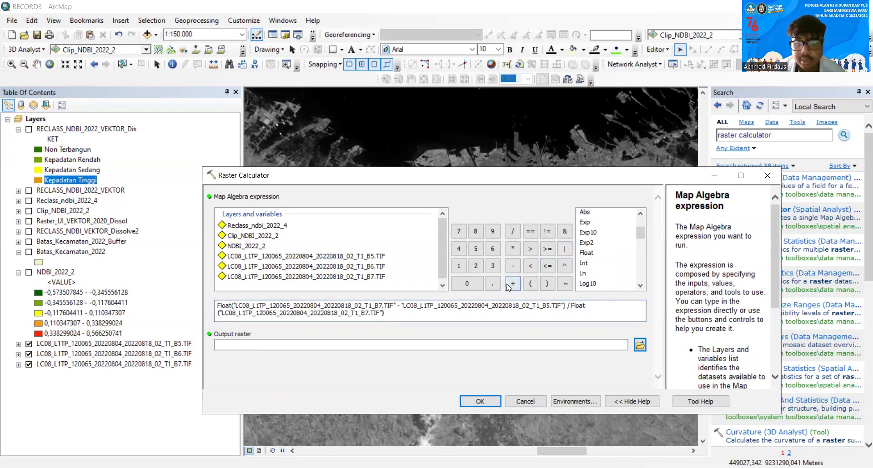
double_click(377, 256)
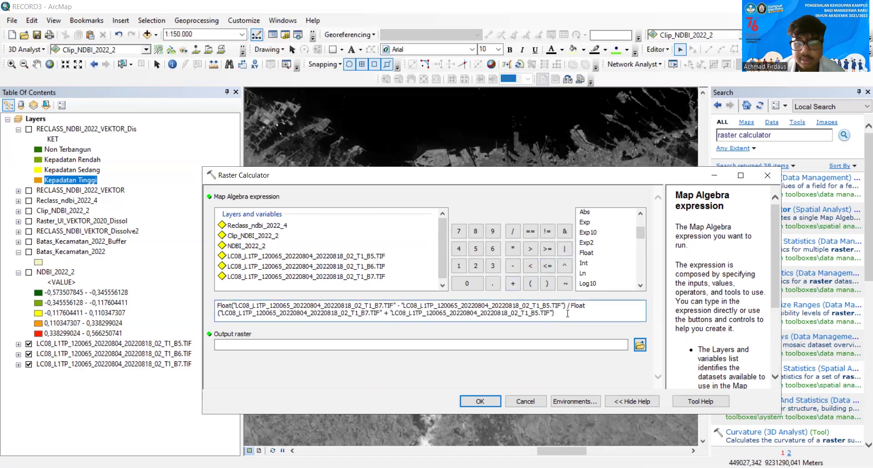
left_click(513, 284)
left_click(459, 266)
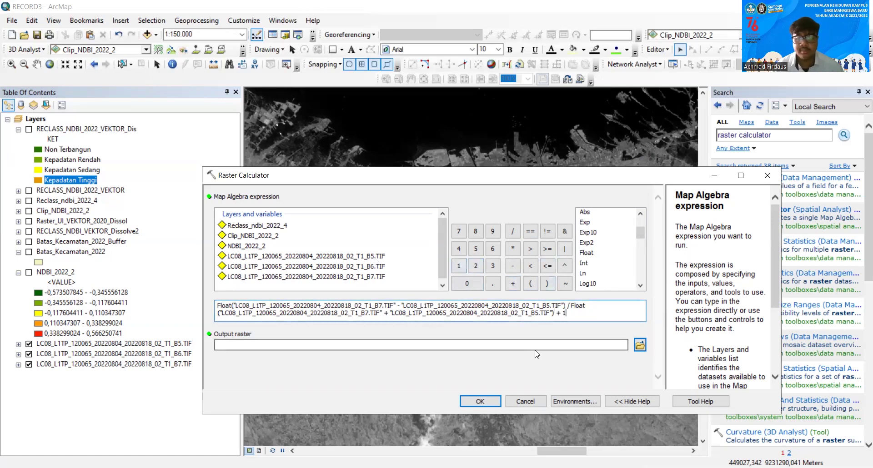
Save the raster calculation output in Default.gdb as UI_2022_2 and run the calculation.
left_click(537, 345)
key("BackSpace")
key("BackSpace")
key("BackSpace")
key("BackSpace")
key("BackSpace")
key("BackSpace")
key("BackSpace")
key("BackSpace")
key("BackSpace")
key("BackSpace")
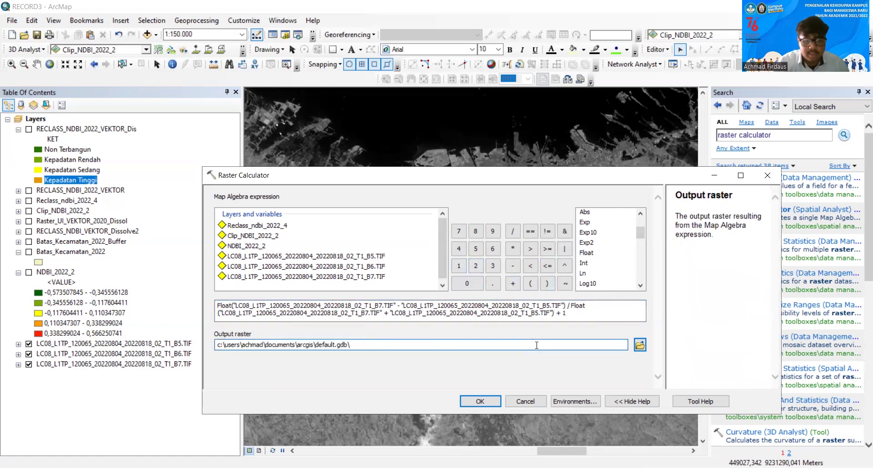
type("UI_2022_4")
left_click(479, 400)
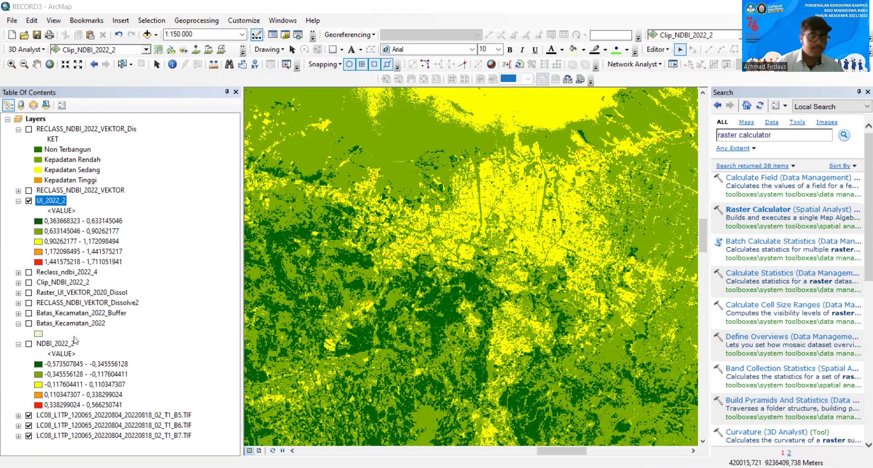
Show the Batas_Kecamatan_2022_Buffer layer and select its single polygon through its attribute table.
left_click(28, 313)
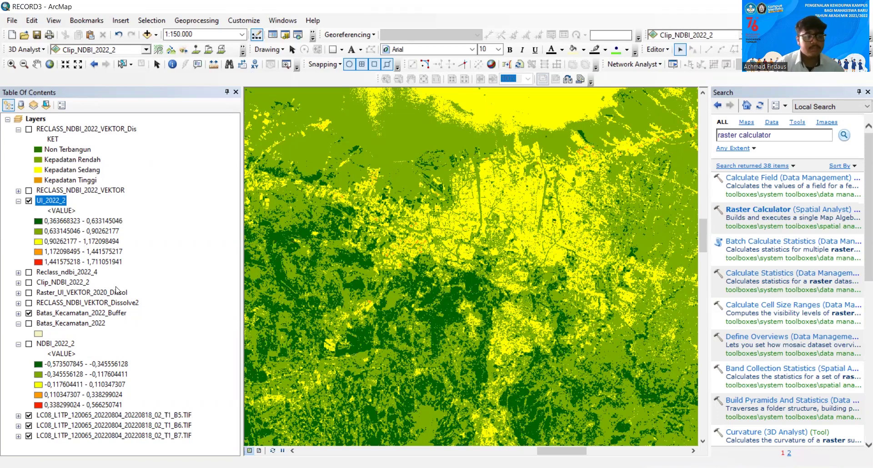
left_click(82, 314)
right_click(81, 310)
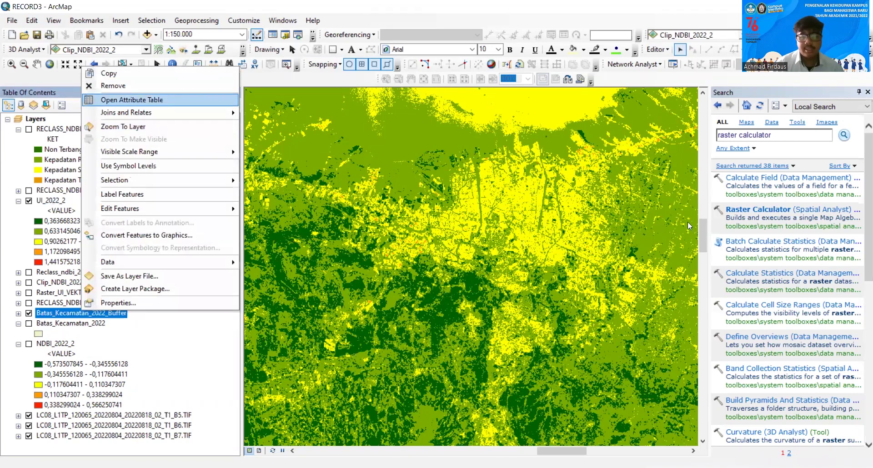
left_click(132, 100)
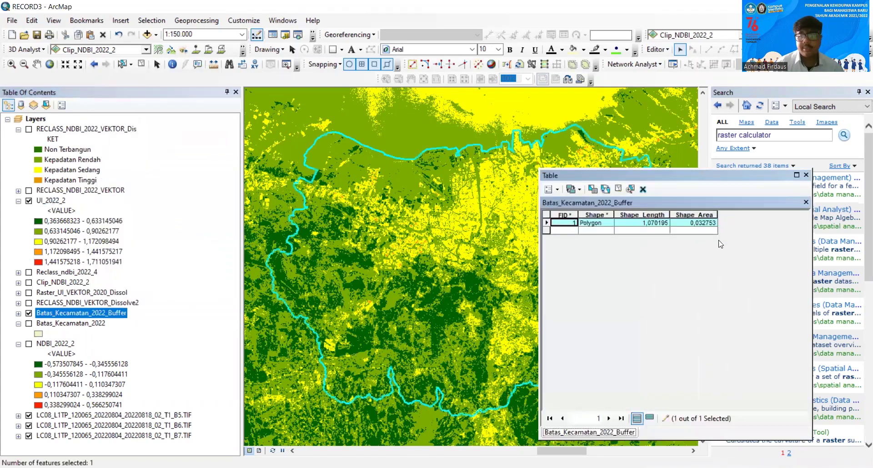
left_click(807, 176)
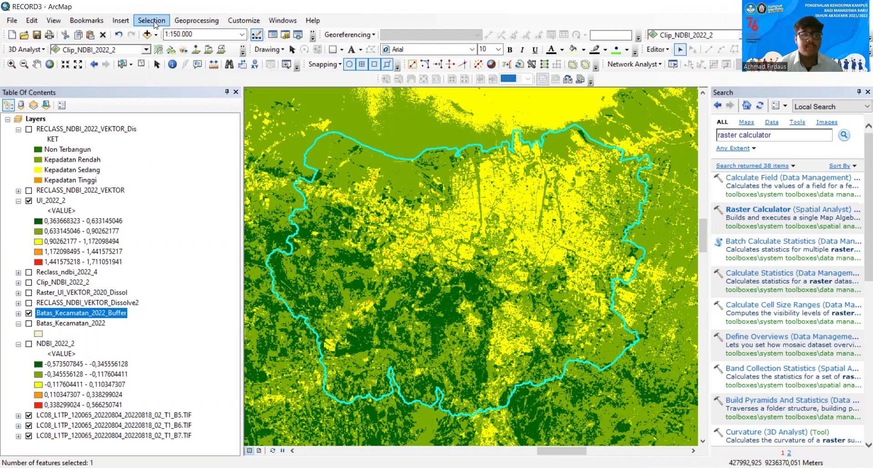
Clip the UI_2022_2 raster to the selected buffer polygon with the Image Analysis Clip function.
left_click(282, 21)
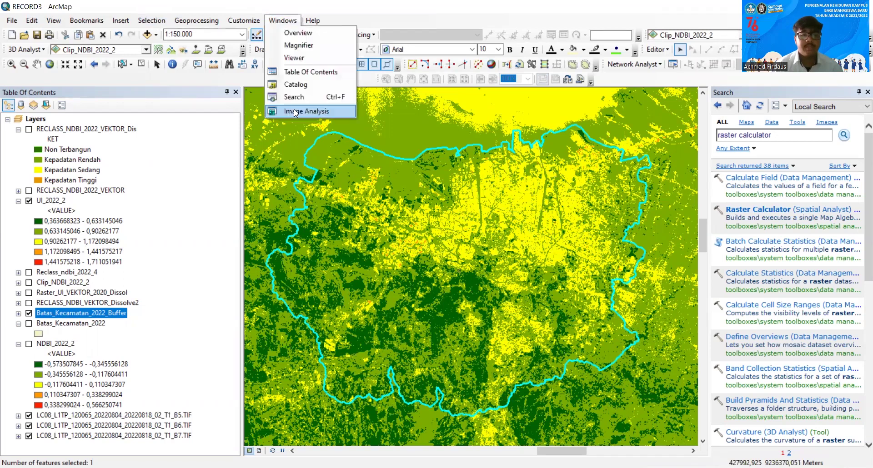
key("Return")
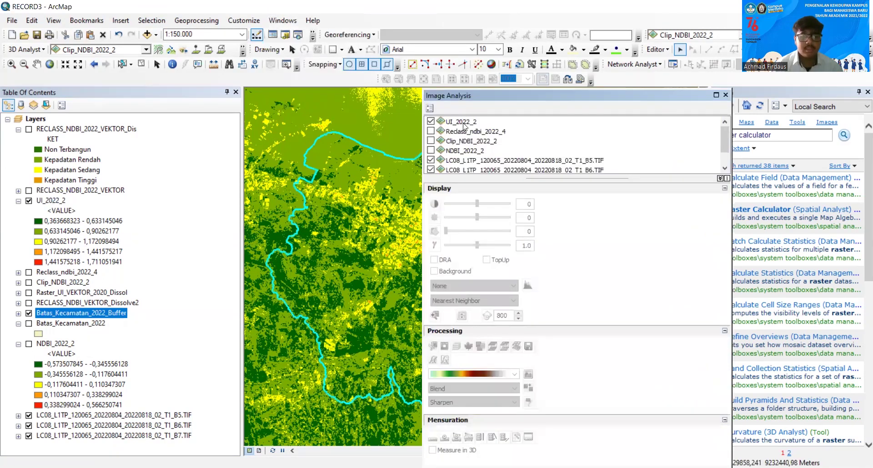
left_click(463, 124)
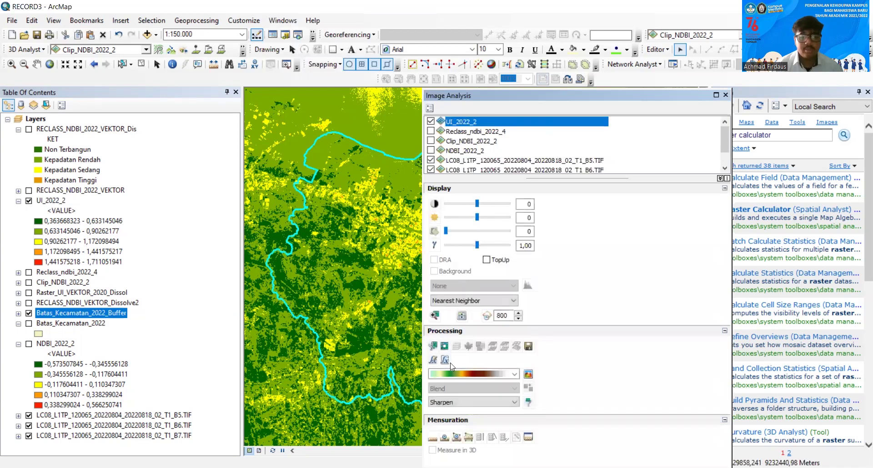
left_click(432, 346)
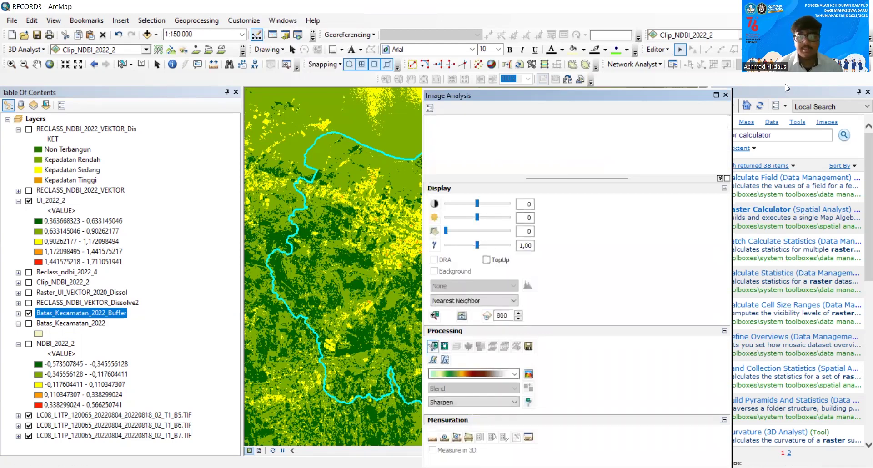
left_click(727, 95)
Hide the Landsat band rasters, Batas_Kecamatan_2022_Buffer and UI_2022_2 so that only Clip_UI_2022_2 stays displayed.
scroll(25, 426, "down", 3)
left_click(29, 436)
left_click(29, 436)
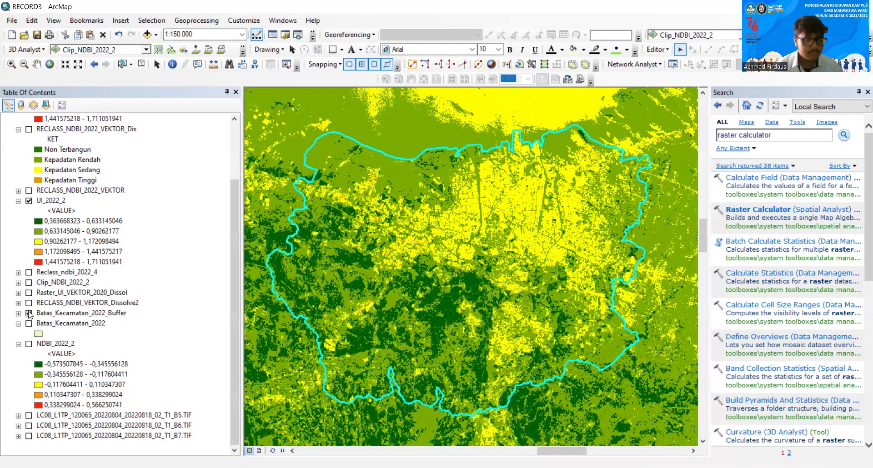
left_click(29, 313)
scroll(45, 273, "up", 3)
left_click(29, 262)
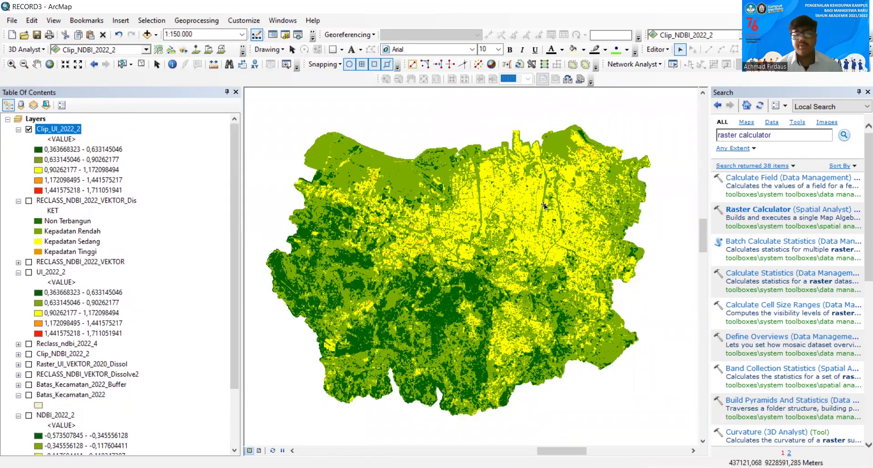
Search the tools for "RECLASSIFY" and open the Spatial Analyst Reclassify tool.
triple_click(773, 138)
type("RECLASSIFY")
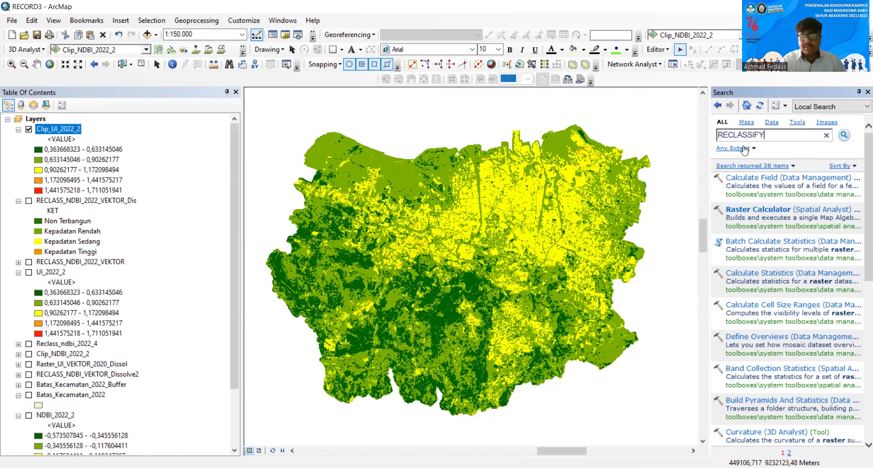
key("Return")
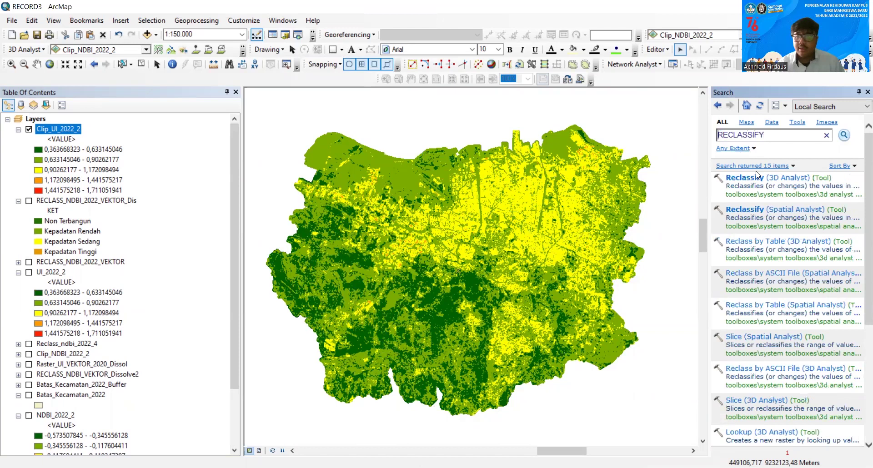
left_click(776, 210)
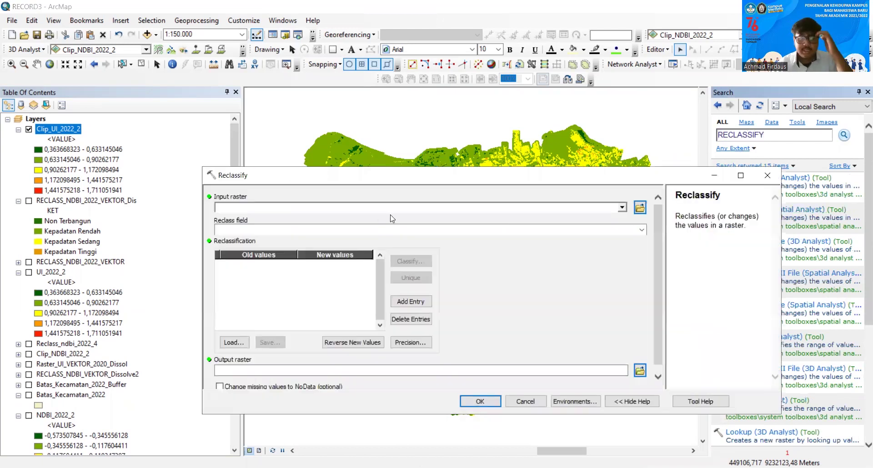
Set Clip_UI_2022_2 as the input raster and classify its values into 5 Equal Interval classes.
left_click(621, 208)
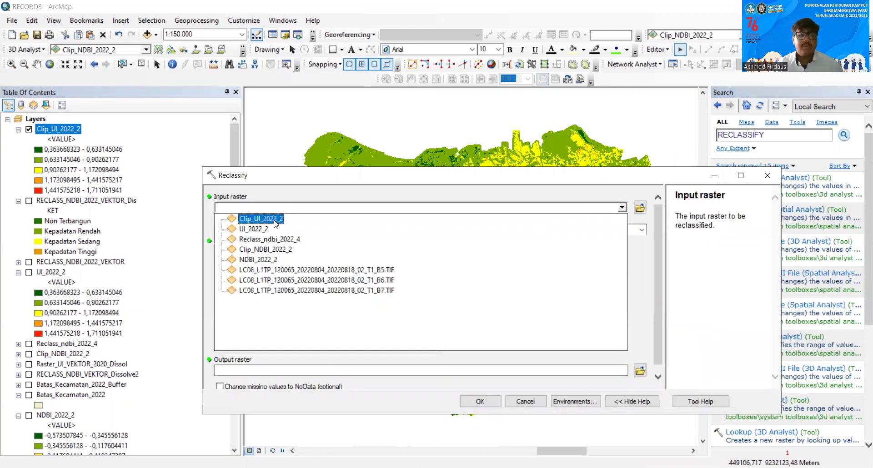
left_click(275, 221)
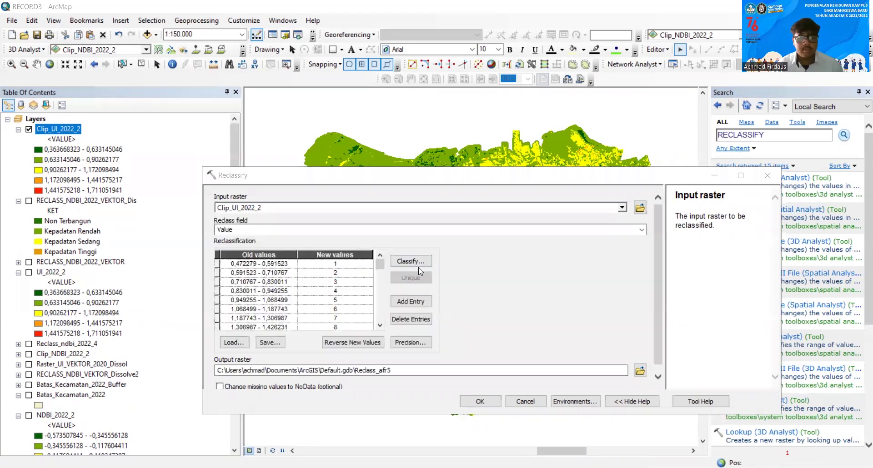
left_click(411, 261)
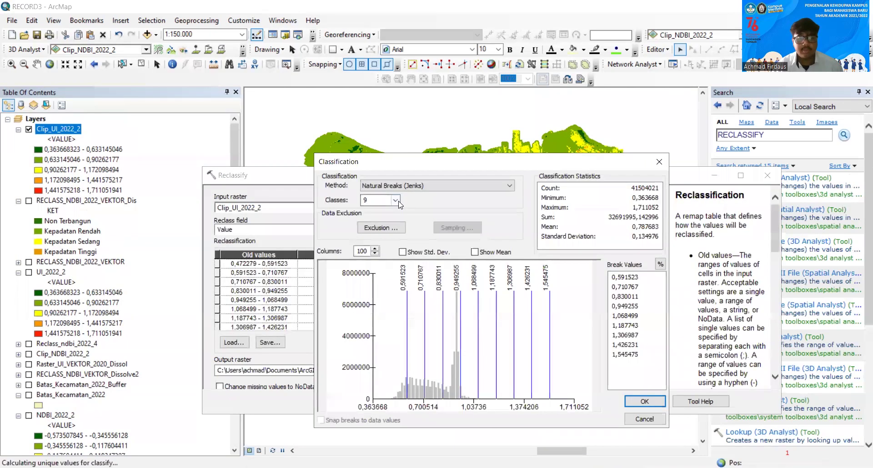
left_click(395, 200)
left_click(379, 226)
left_click(396, 185)
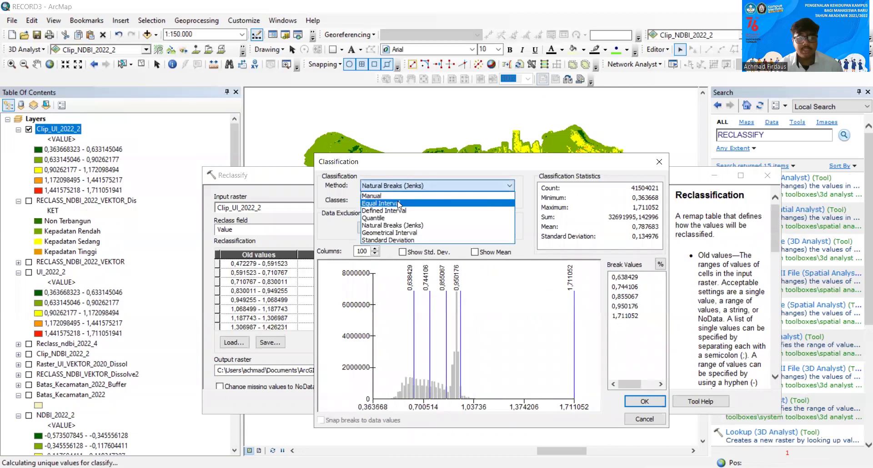
left_click(399, 204)
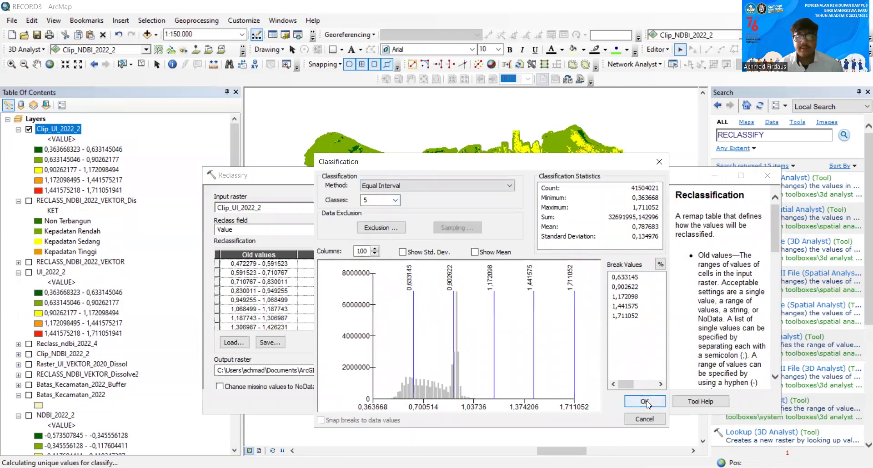
left_click(644, 402)
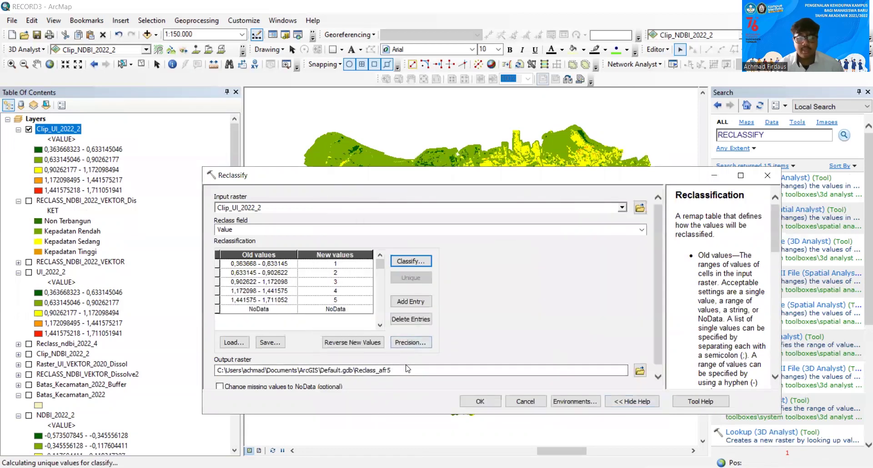
Name the output raster Reclass_ui_2022_2 in Default.gdb and run the reclassification.
left_click(408, 371)
key("BackSpace")
key("BackSpace")
key("BackSpace")
key("BackSpace")
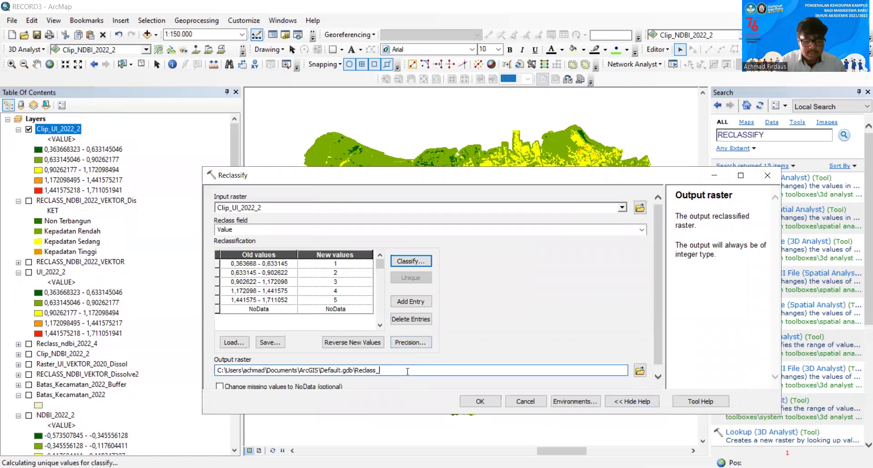
type("ui_20")
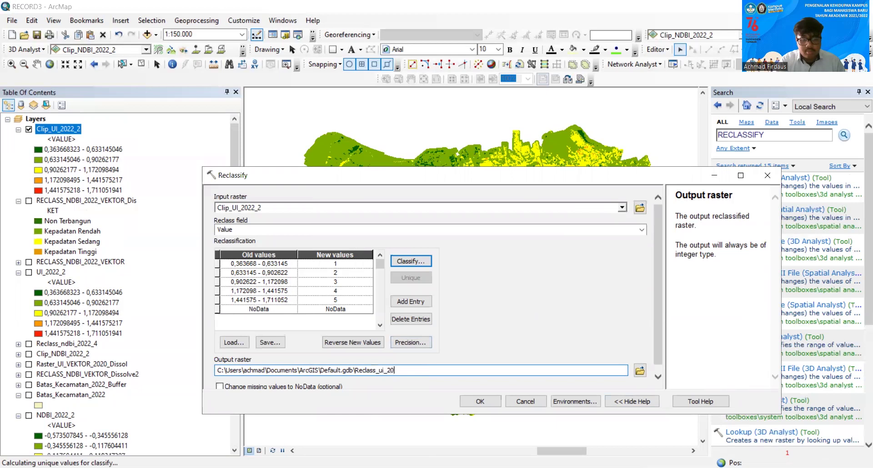
type("22_")
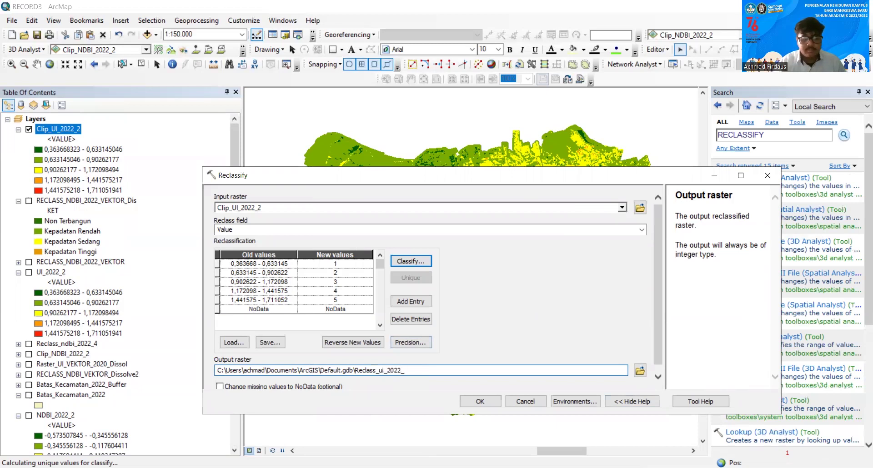
type("2")
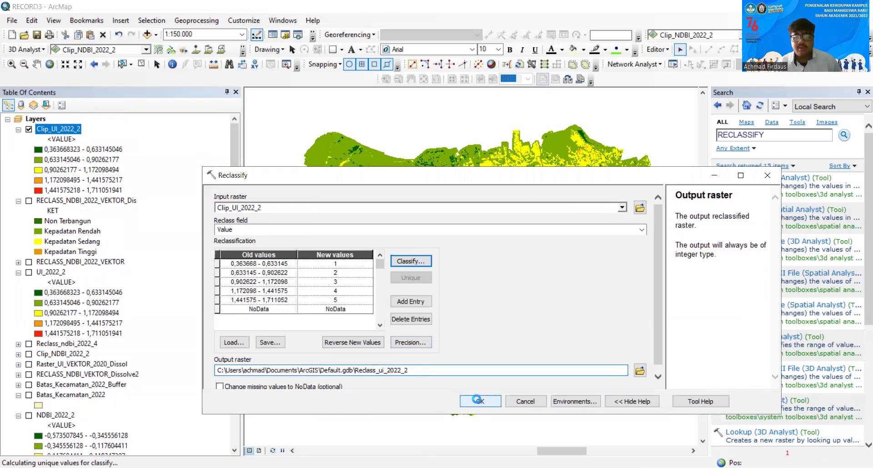
key("Return")
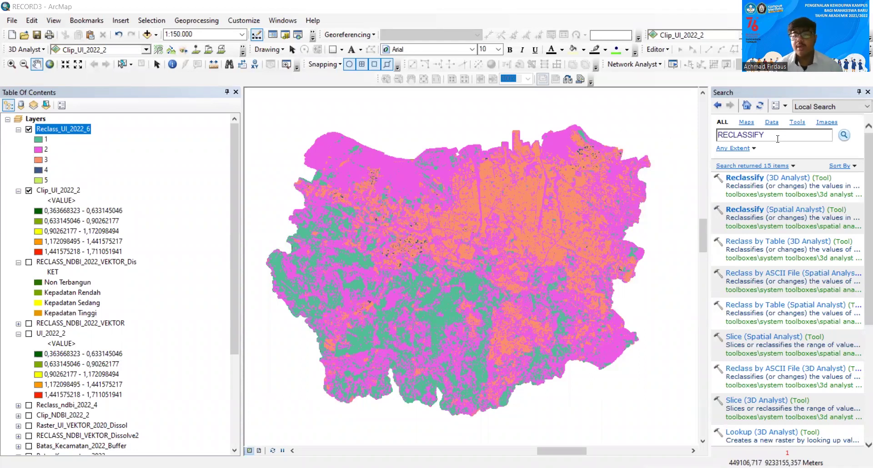
Search the tools for "RASTER TO POLYGON" and open the Raster to Polygon conversion tool.
double_click(717, 137)
key("BackSpace")
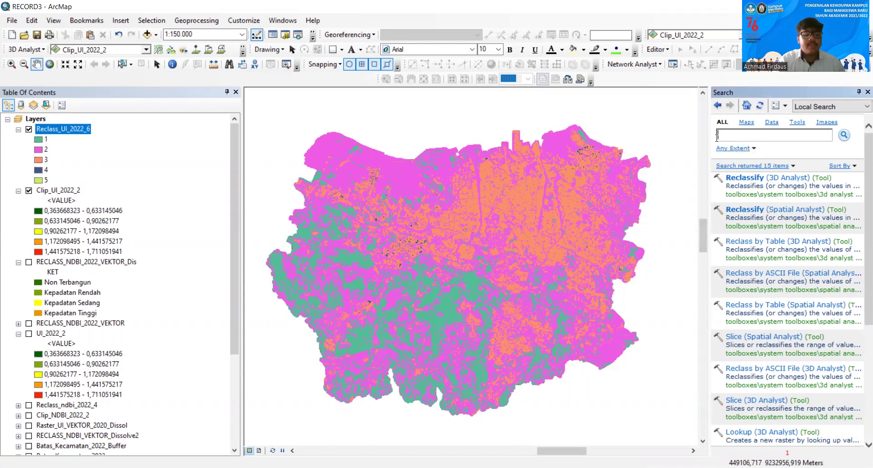
type("RASTER TO")
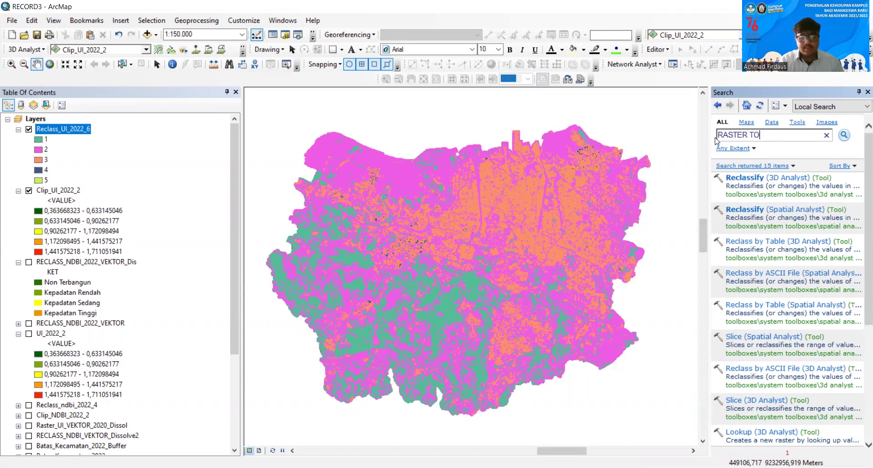
type(" POLYGON")
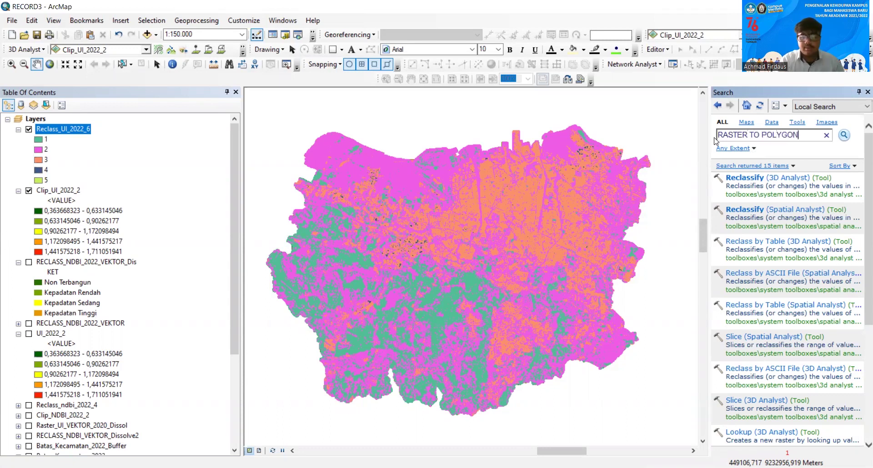
key("Return")
left_click(773, 178)
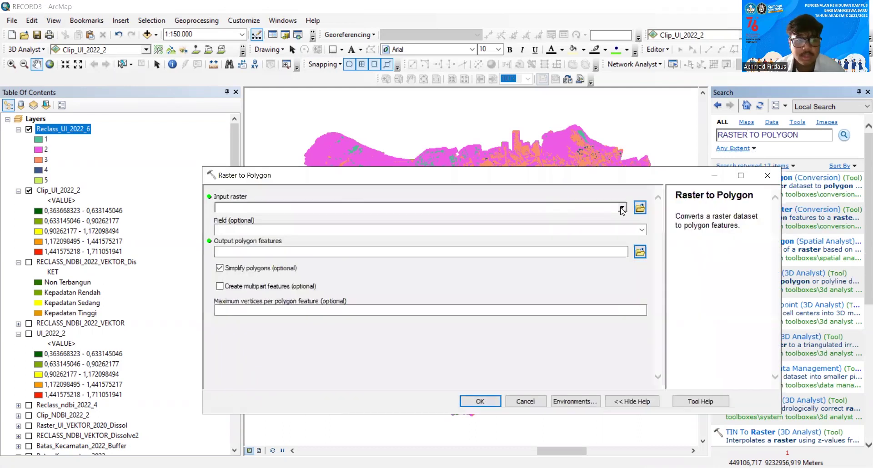
Convert Reclass_UI_2022_6 to polygons on the Value field, naming the output RECLASS_UI_2022_VEKTOR in Default.gdb.
left_click(622, 208)
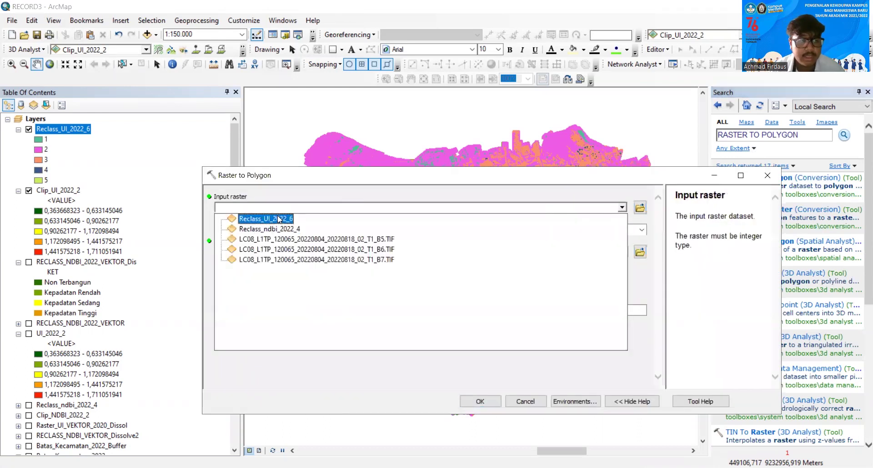
left_click(255, 217)
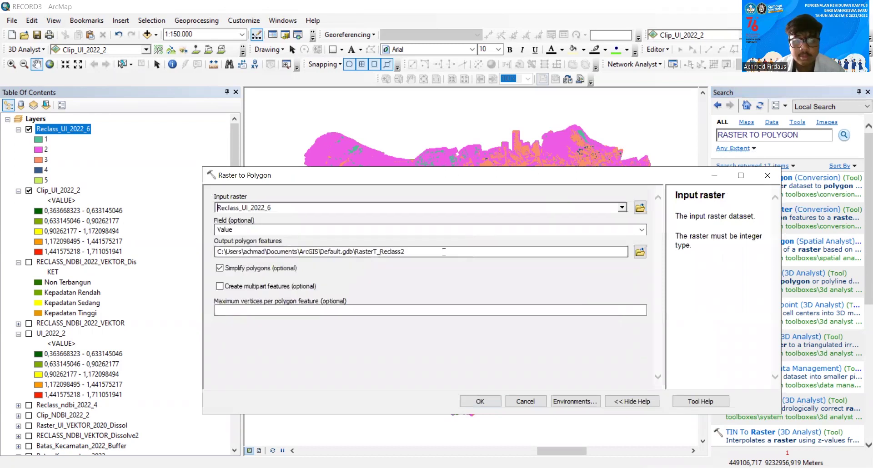
left_click(416, 252)
key("BackSpace")
key("BackSpace")
key("BackSpace")
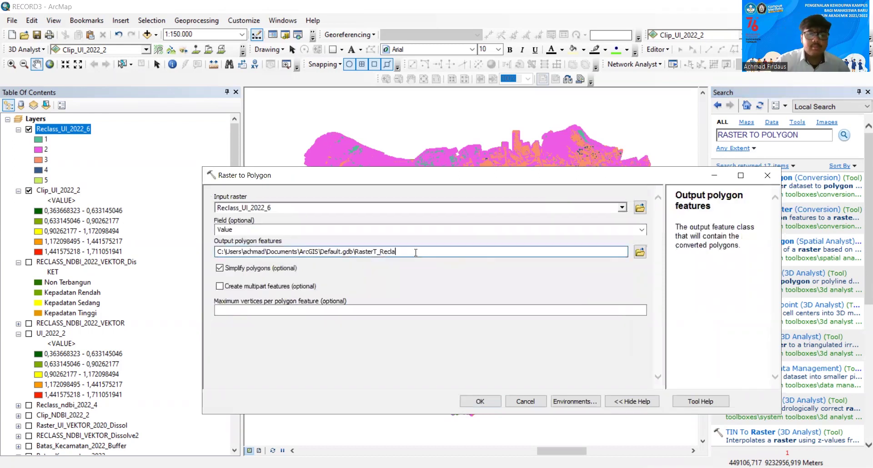
key("BackSpace")
key("BackSpace")
key("BackSpace")
key("BackSpace")
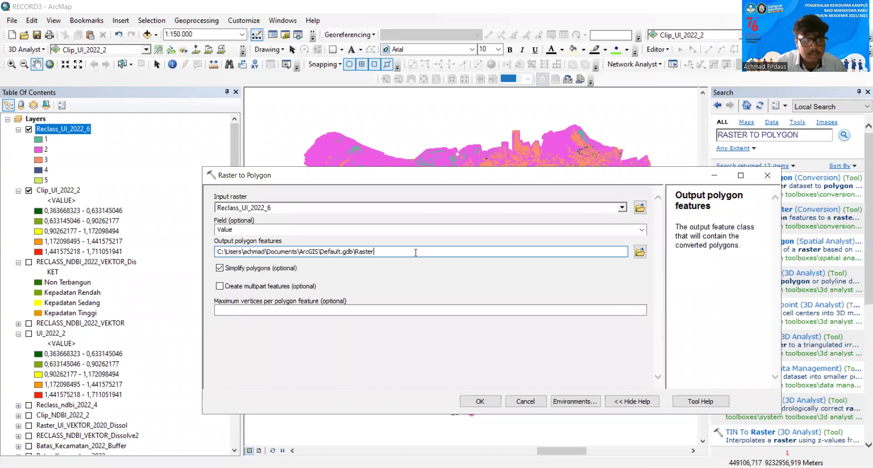
key("BackSpace")
key("BackSpace")
key("BackSpace")
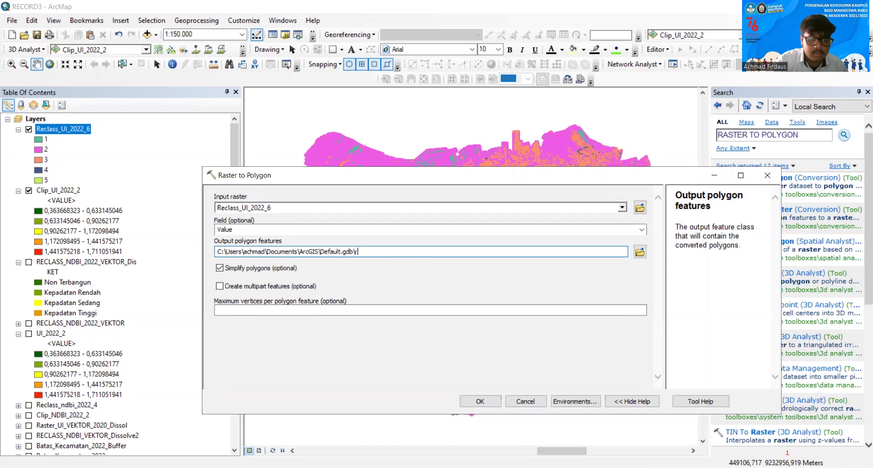
key("BackSpace")
key("BackSpace")
type("RECLASS_U")
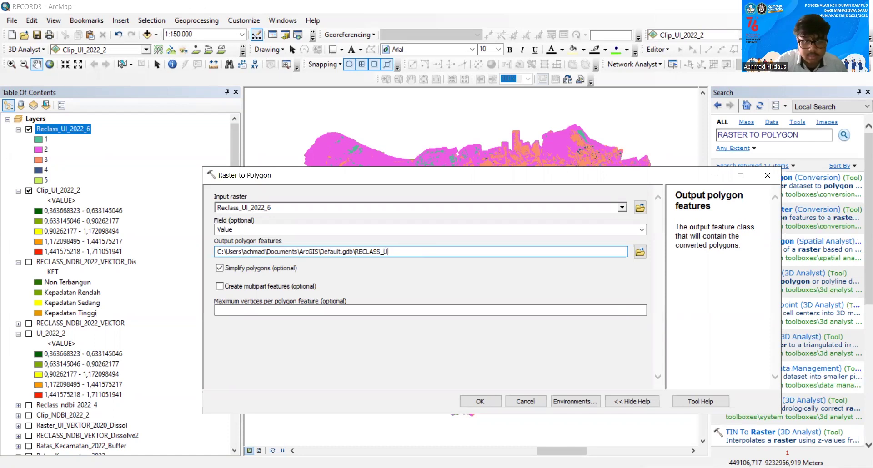
type("I_2022")
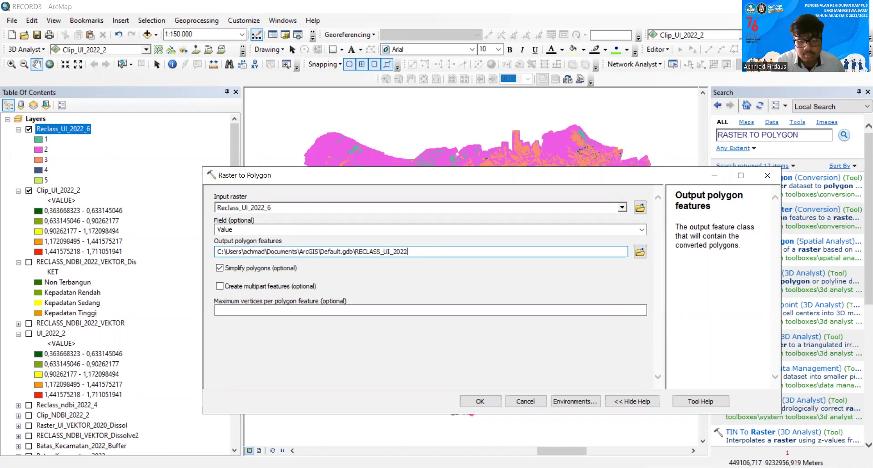
type("_VEKTOR")
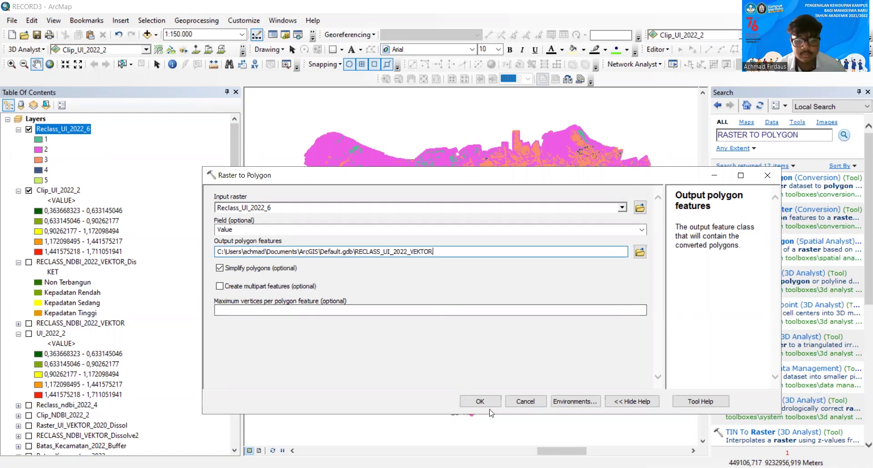
key("Return")
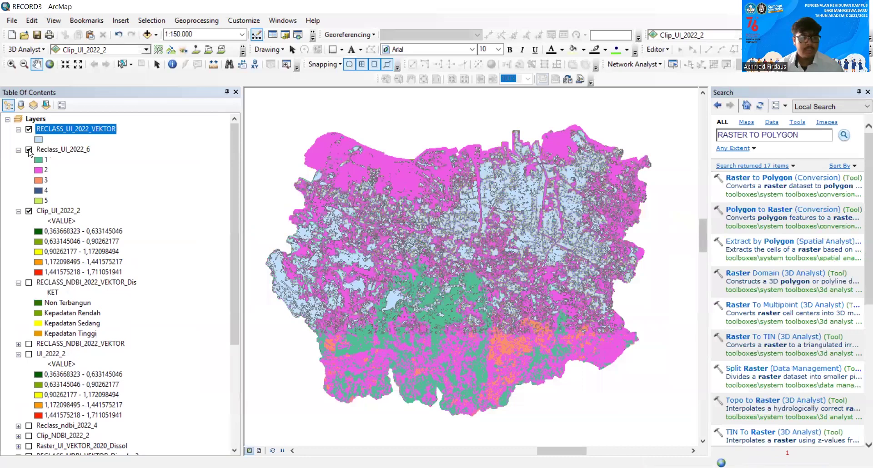
Review the gridcode values in the attribute table of RECLASS_UI_2022_VEKTOR, closing the table when done.
right_click(64, 129)
left_click(116, 162)
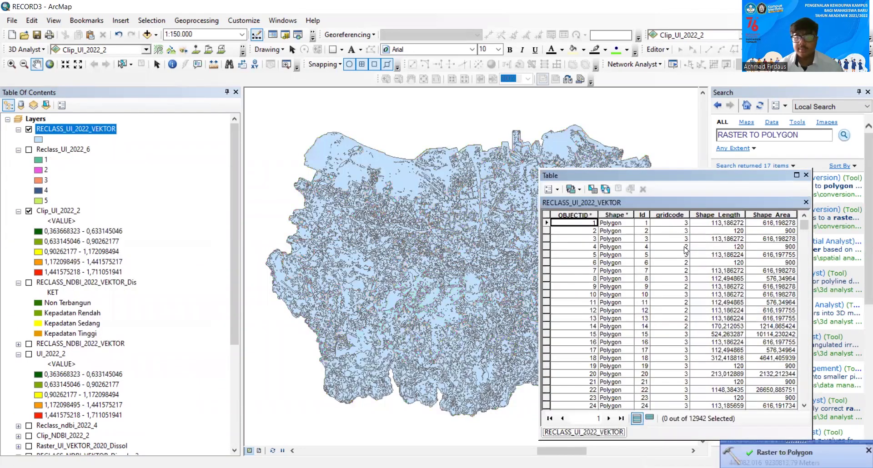
scroll(679, 224, "down", 3)
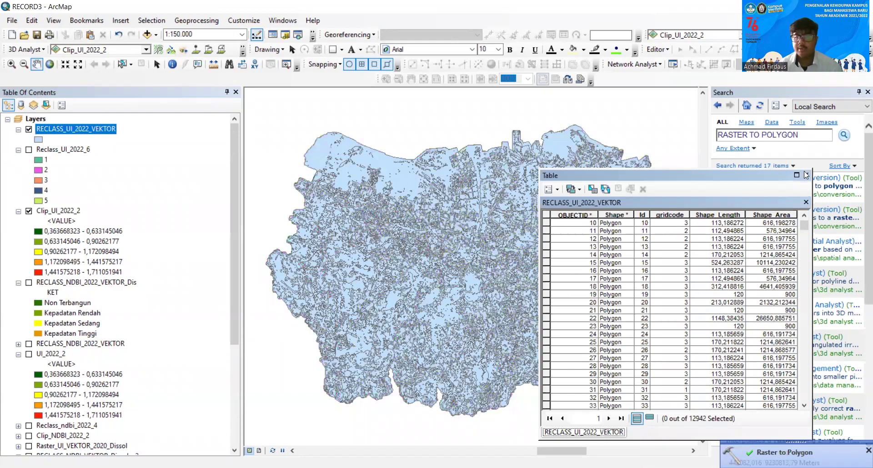
scroll(807, 178, "up", 2)
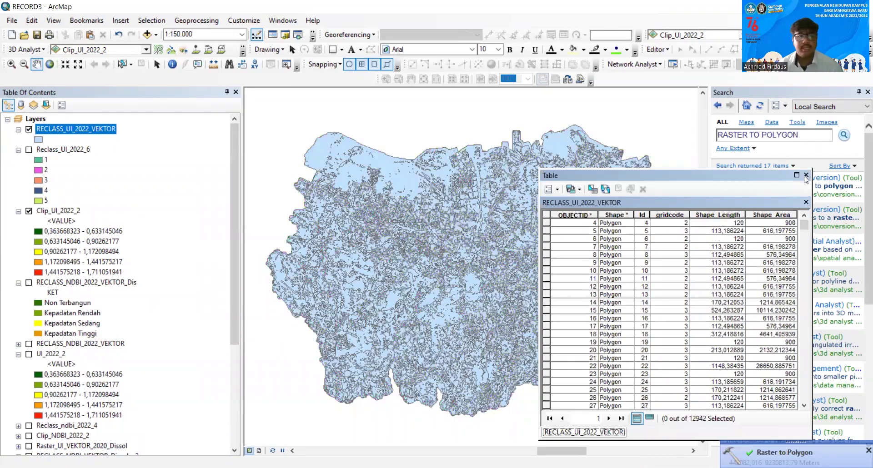
left_click(805, 177)
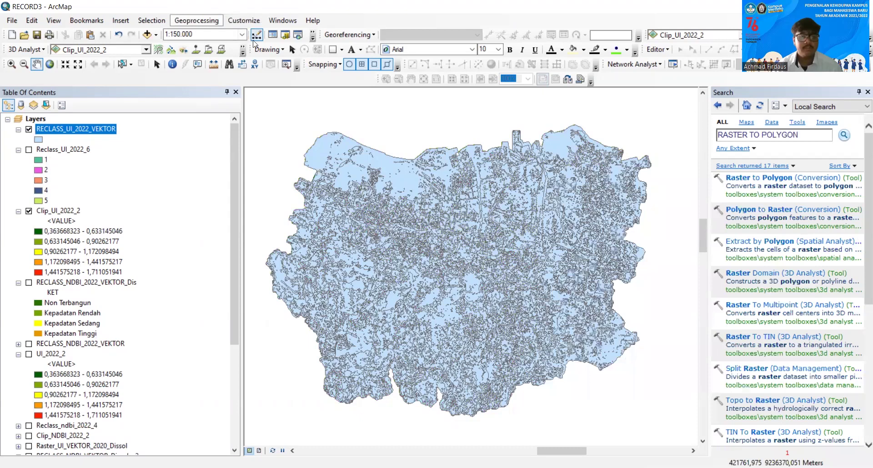
Dissolve RECLASS_UI_2022_VEKTOR by the gridcode field, keeping the default output RECLASS_UI_2022_VEKTOR_Disso.
left_click(196, 21)
left_click(208, 95)
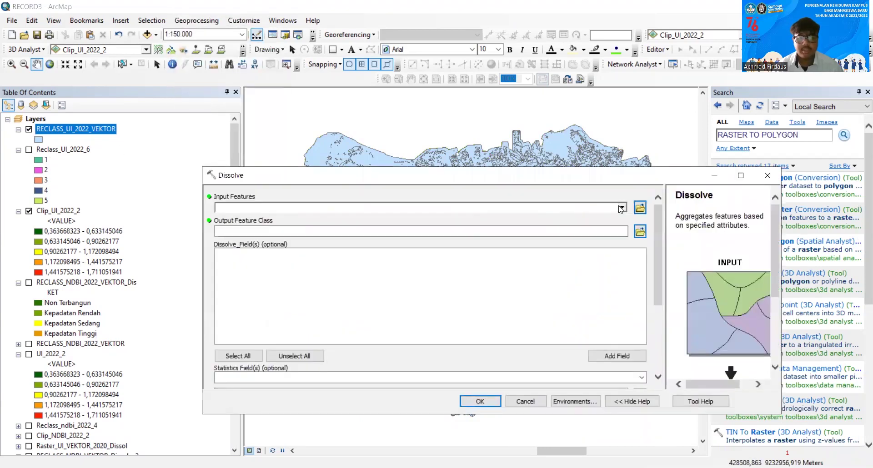
left_click(622, 208)
left_click(299, 222)
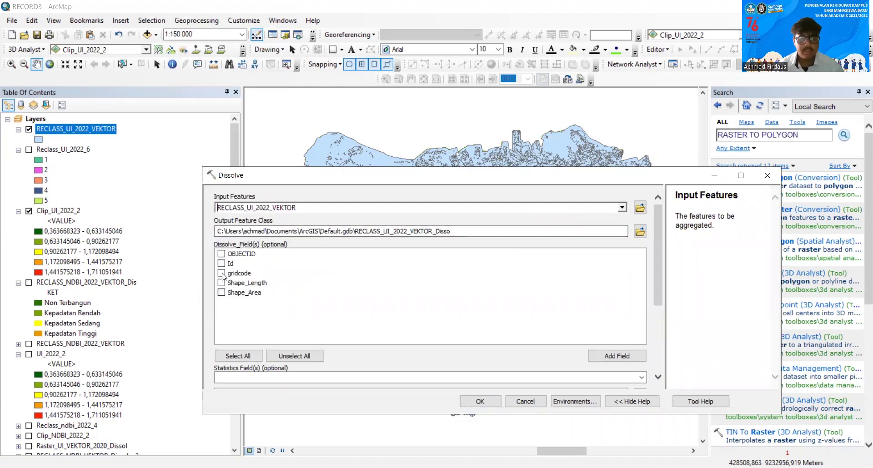
left_click(222, 273)
left_click(482, 401)
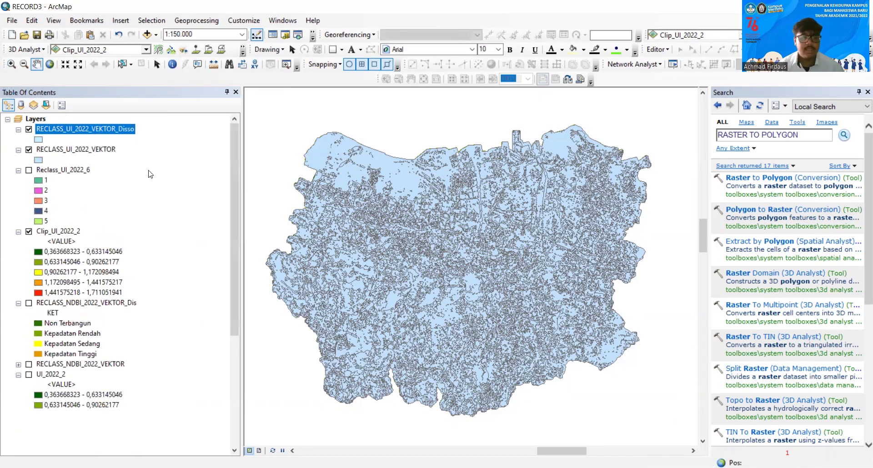
Open the attribute table of RECLASS_UI_2022_VEKTOR_Disso and add a Text field named KET with length 50.
key("ctrl+t")
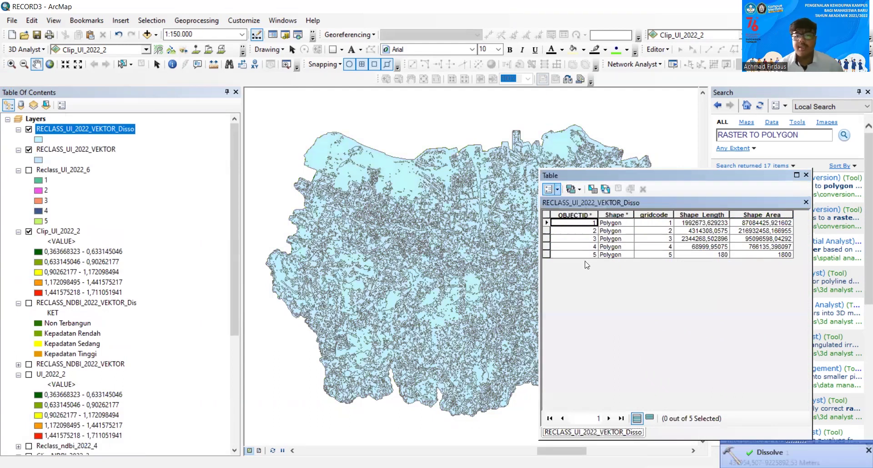
left_click(549, 189)
left_click(587, 270)
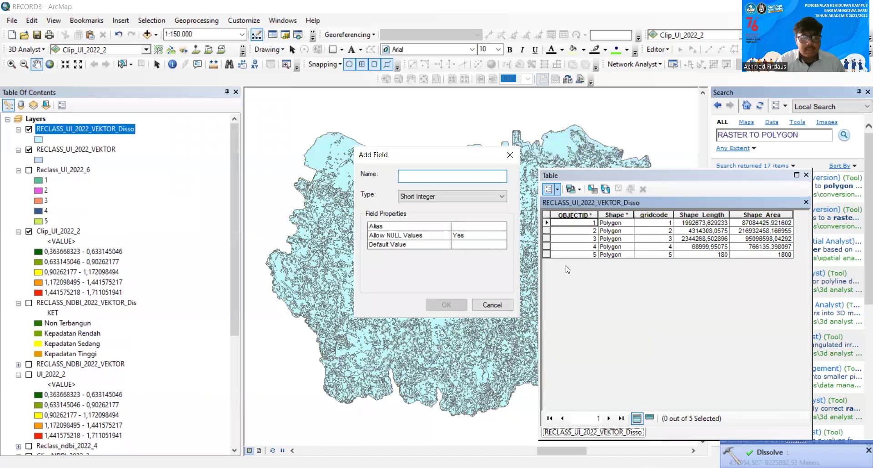
type("KET")
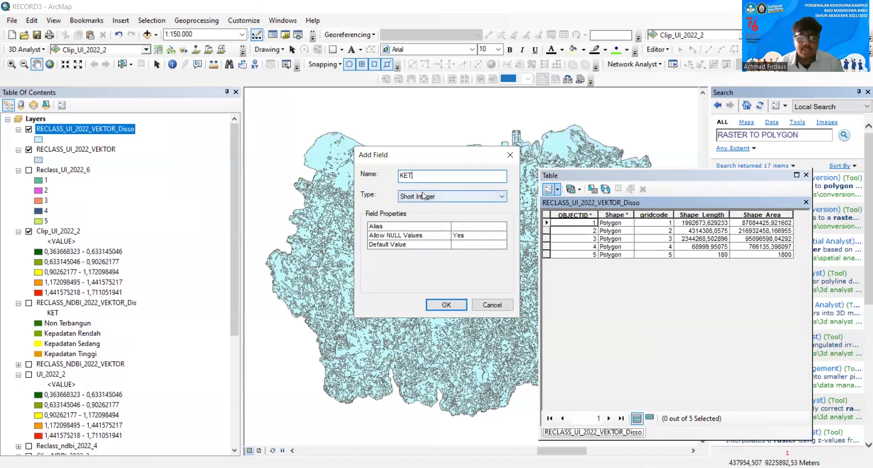
left_click(453, 196)
left_click(436, 237)
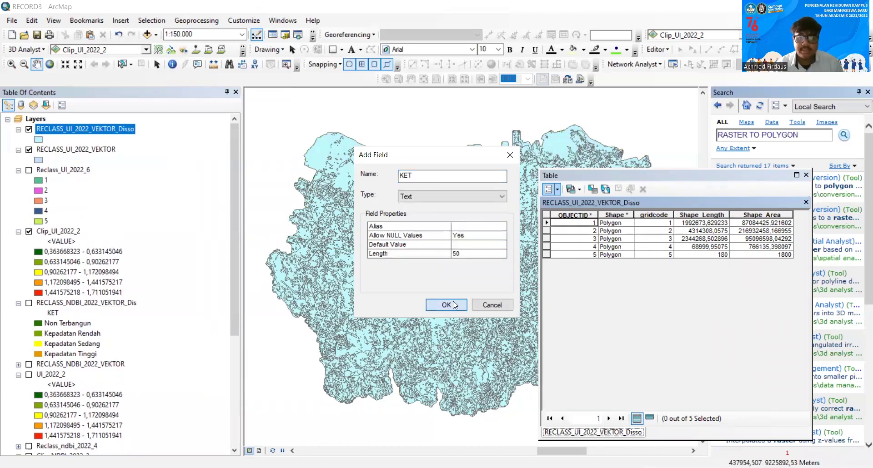
key("Return")
Add a Double field named LUAS to the dissolved layer's attribute table.
left_click(551, 189)
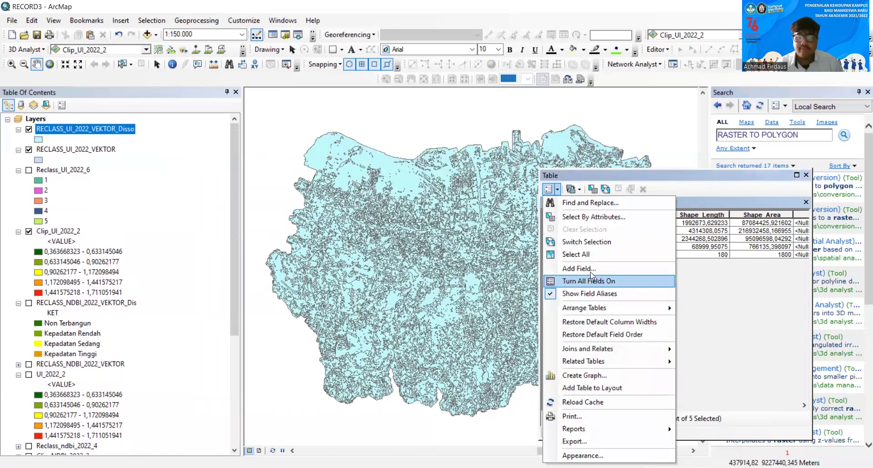
left_click(584, 269)
type("LUAS")
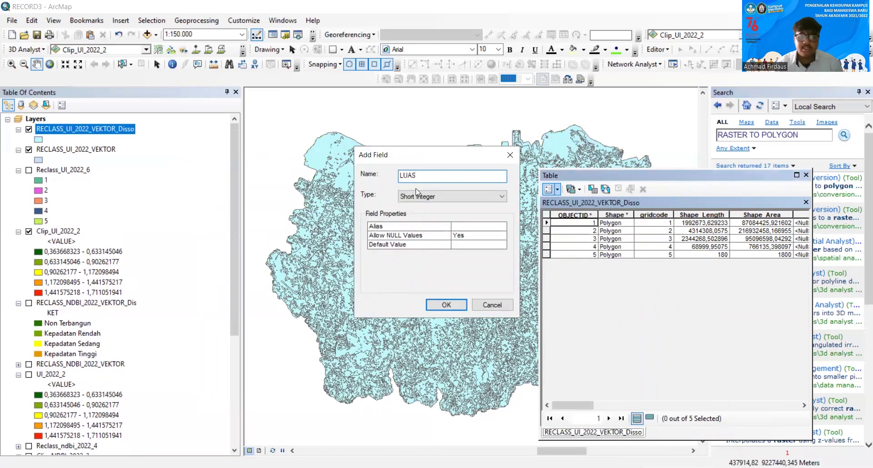
left_click(410, 200)
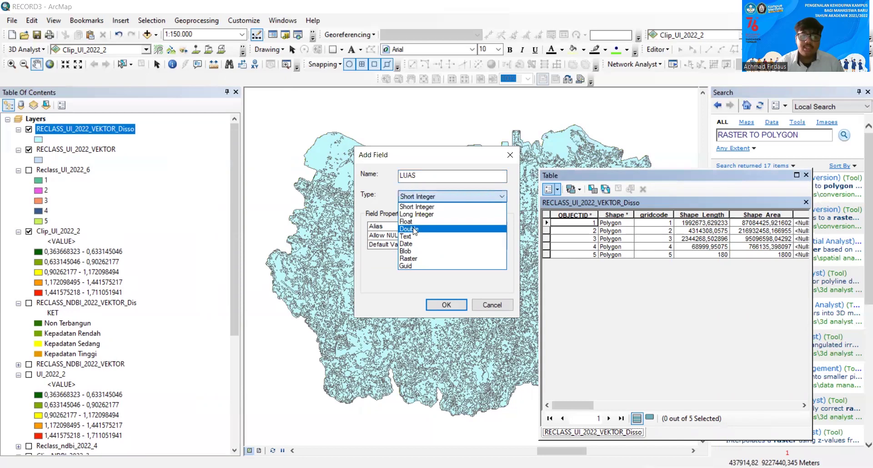
left_click(415, 230)
key("Return")
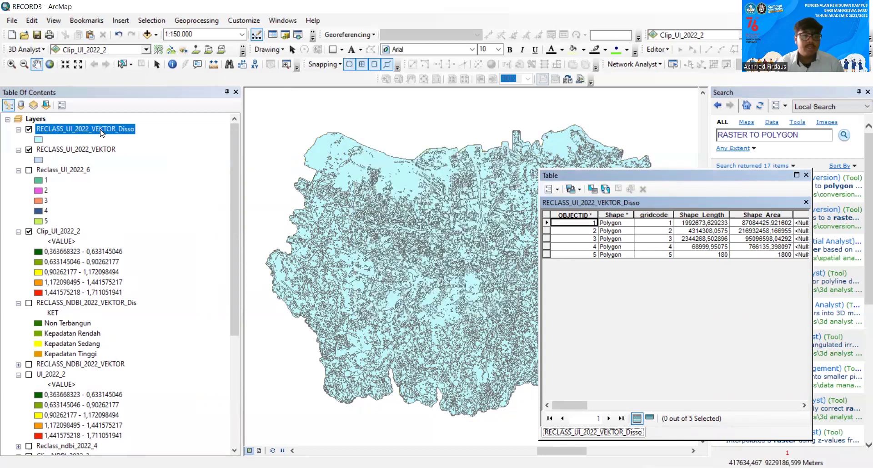
Start editing RECLASS_UI_2022_VEKTOR_Disso and set KET to "Non Terbangun" for the gridcode 1 record.
right_click(100, 130)
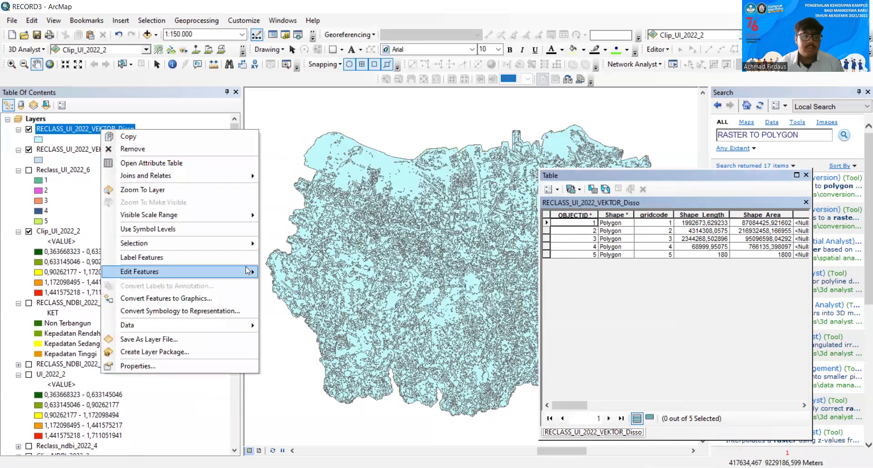
mouse_move(248, 271)
left_click(291, 272)
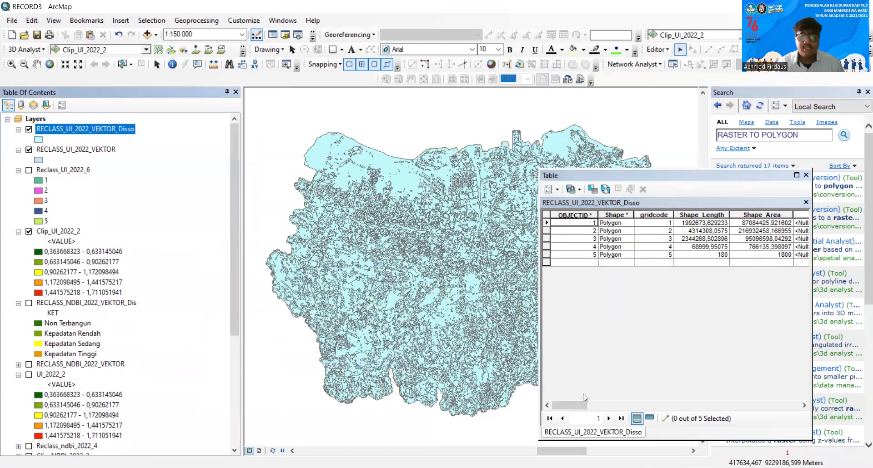
left_click_drag(575, 403, 649, 400)
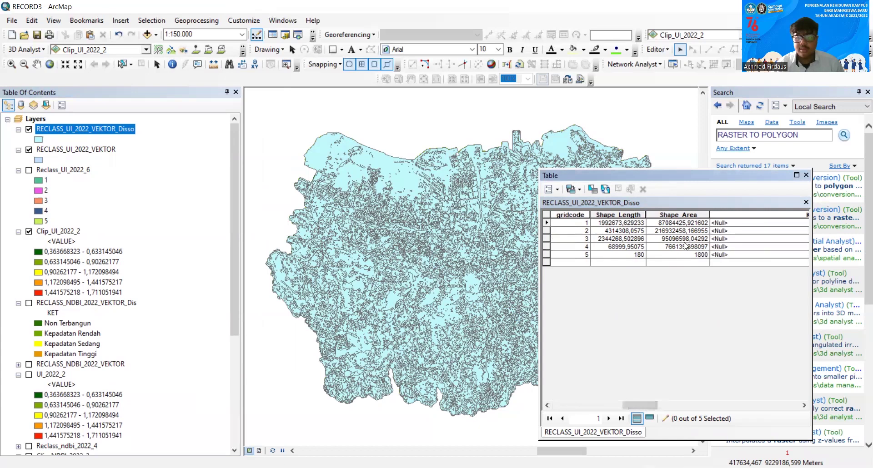
left_click(736, 224)
type("n Terbangun")
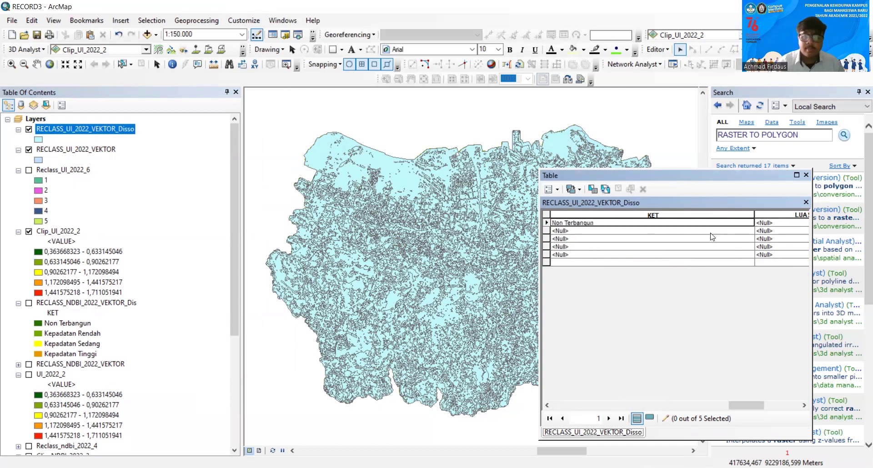
Fill KET for gridcodes 2 to 5 with Kepadatan Rendah, Kepadatan Sedang, Kepadatan Tinggi and Kepadatan Sangat Tinggi, in that order.
left_click(665, 231)
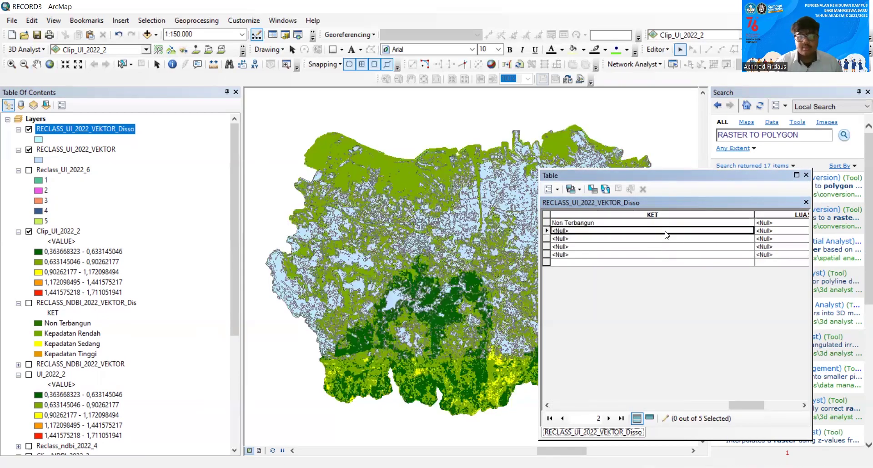
left_click(666, 230)
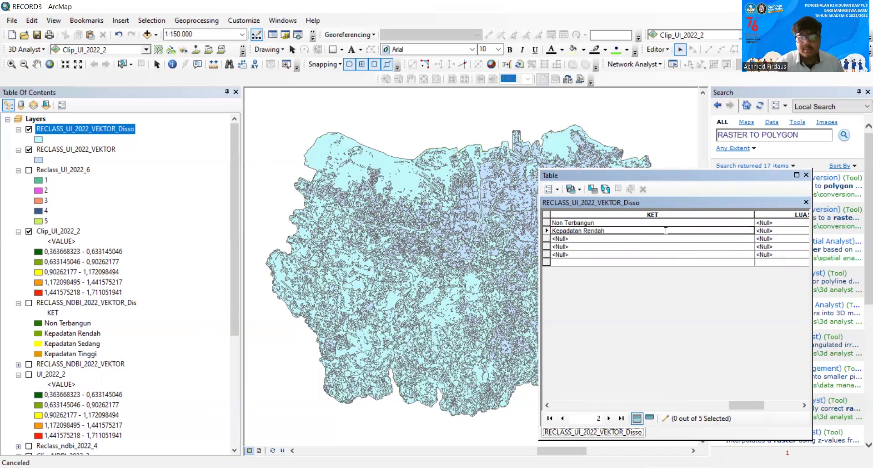
type("Kepadatan Rendah")
left_click(619, 239)
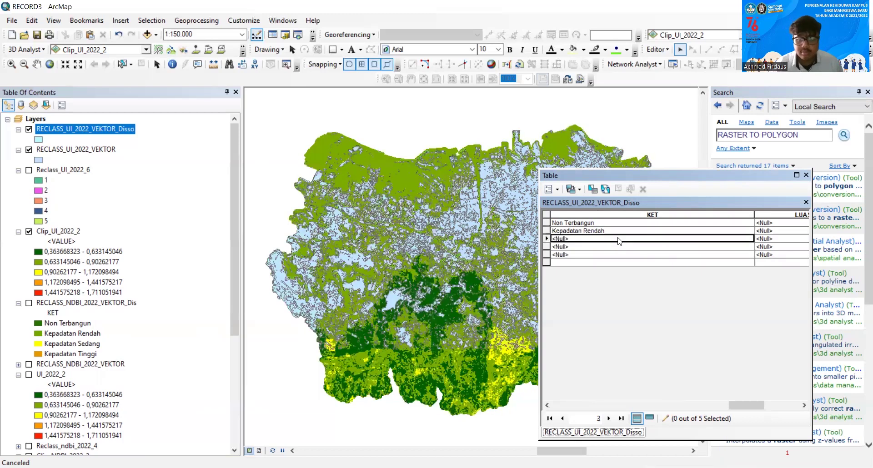
type("Kepadatan Sedang")
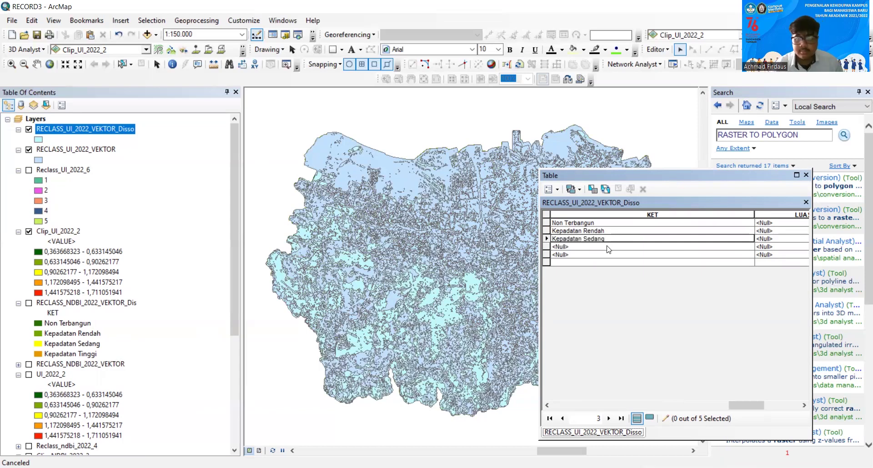
left_click(608, 247)
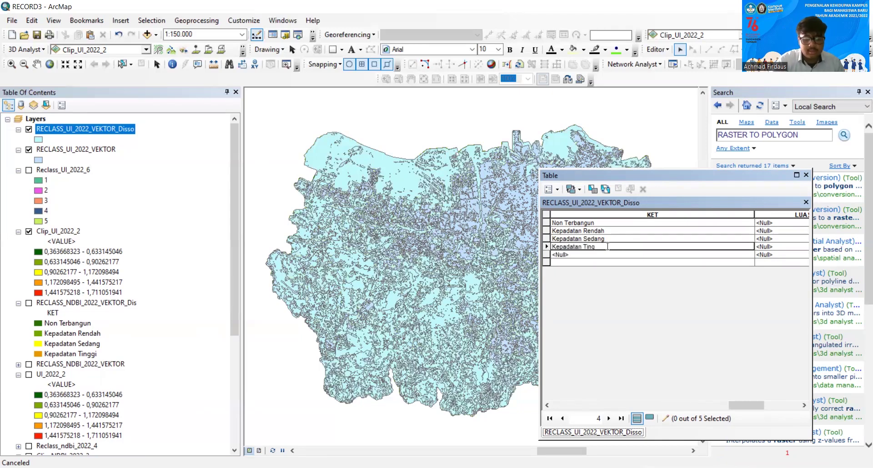
left_click(603, 253)
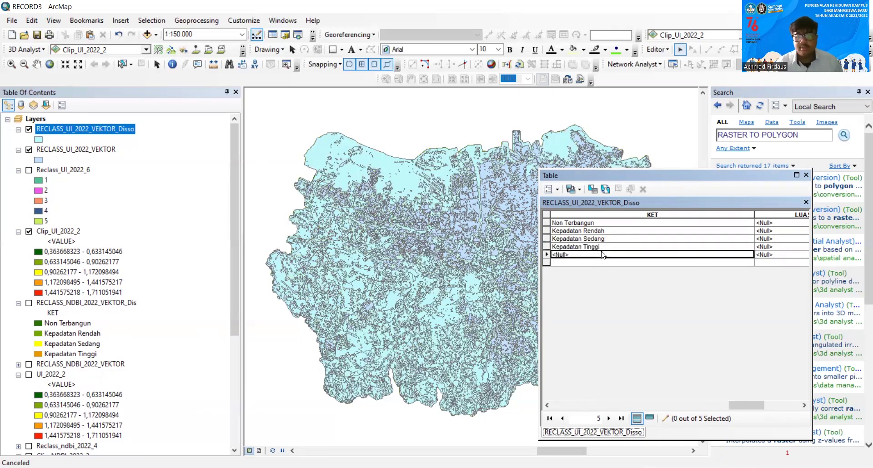
type("Kepadatan Sangat Tinggi")
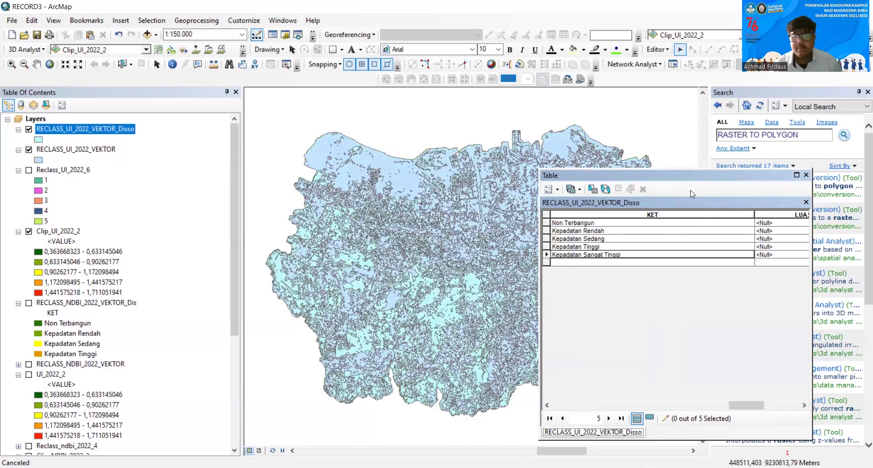
Calculate the area in hectares for the LUAS field using the data frame's coordinate system, and close the attribute table.
left_click(782, 215)
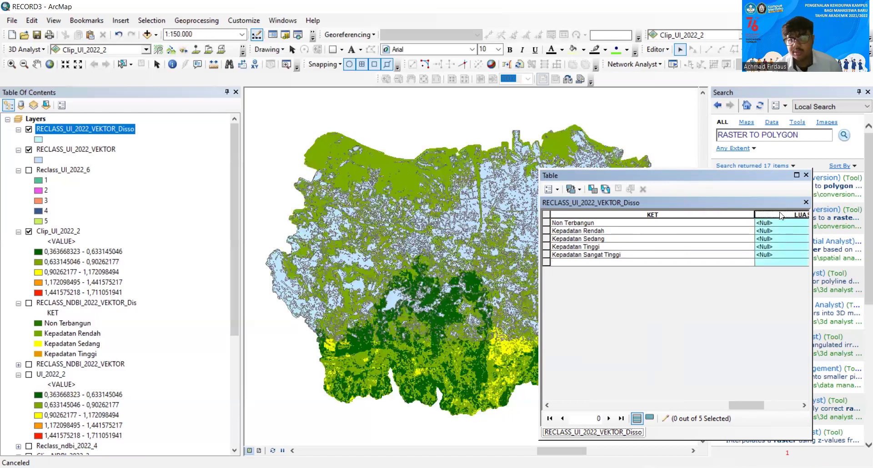
right_click(784, 217)
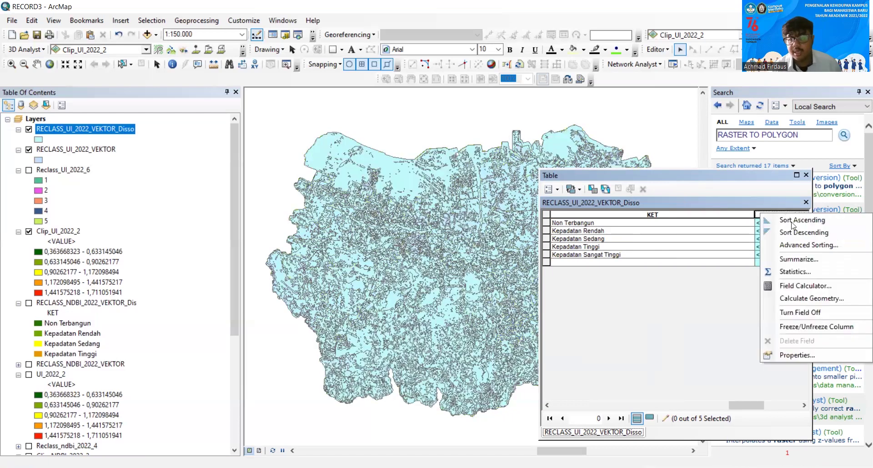
left_click(802, 299)
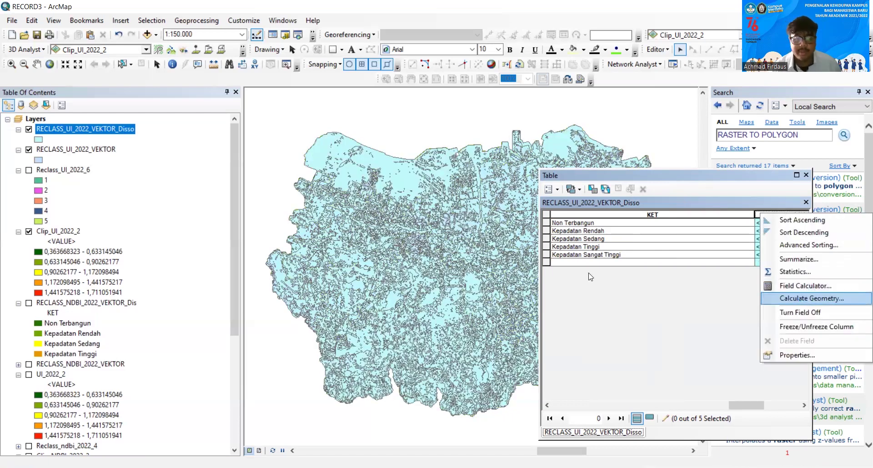
left_click(333, 231)
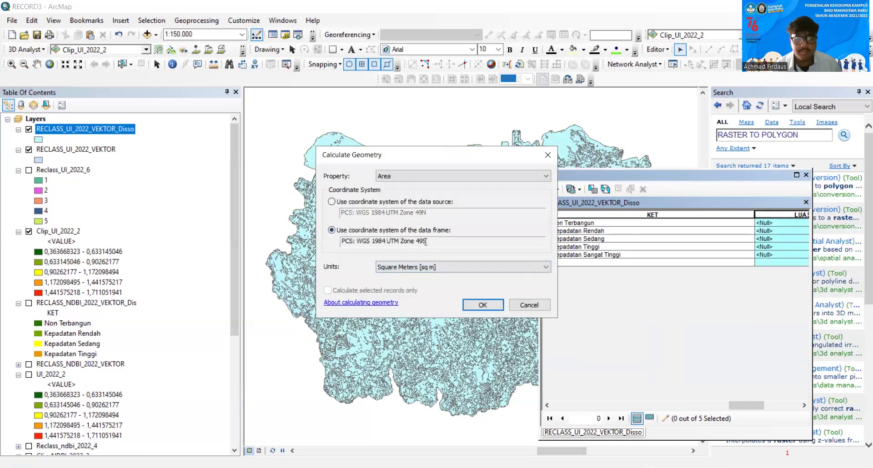
left_click(432, 265)
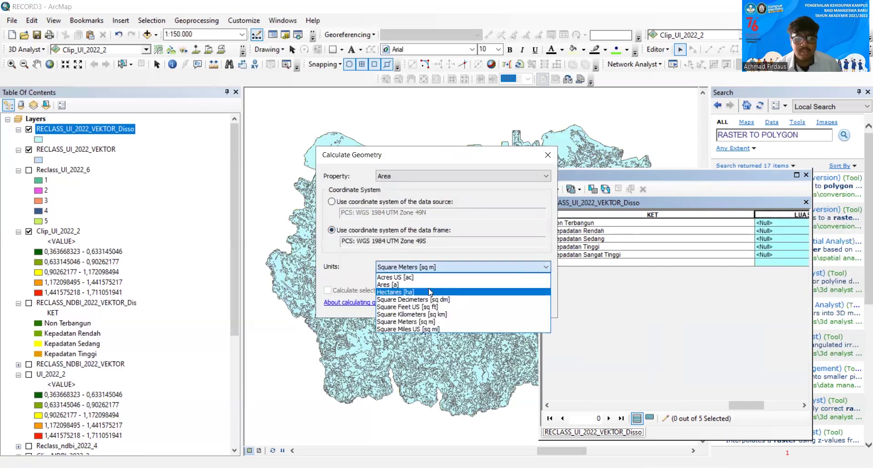
left_click(428, 291)
left_click(485, 304)
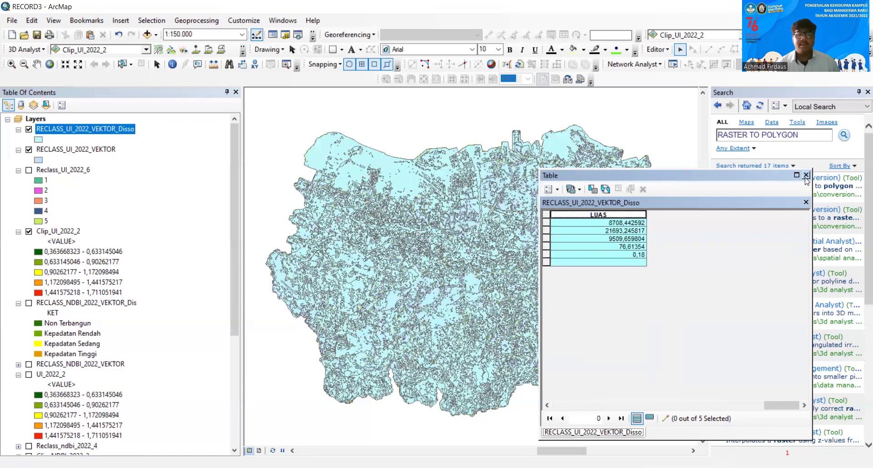
left_click(805, 175)
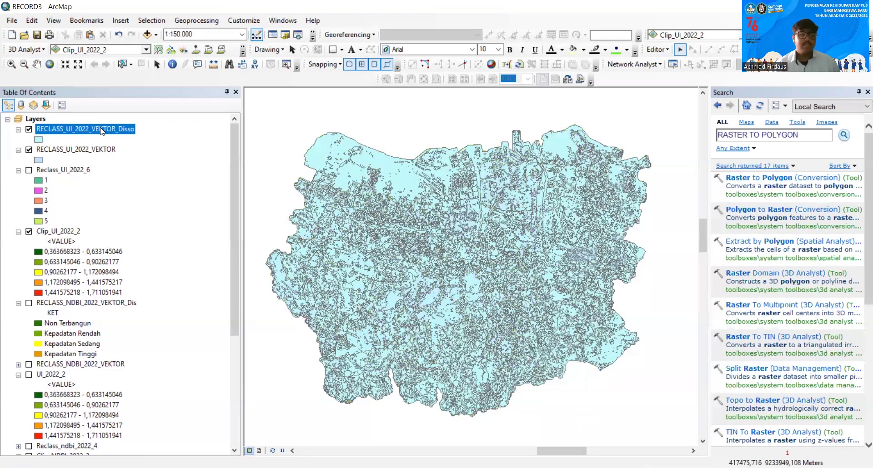
Symbolize RECLASS_UI_2022_VEKTOR_Disso by unique values of the KET field and add all its values.
right_click(102, 132)
left_click(155, 361)
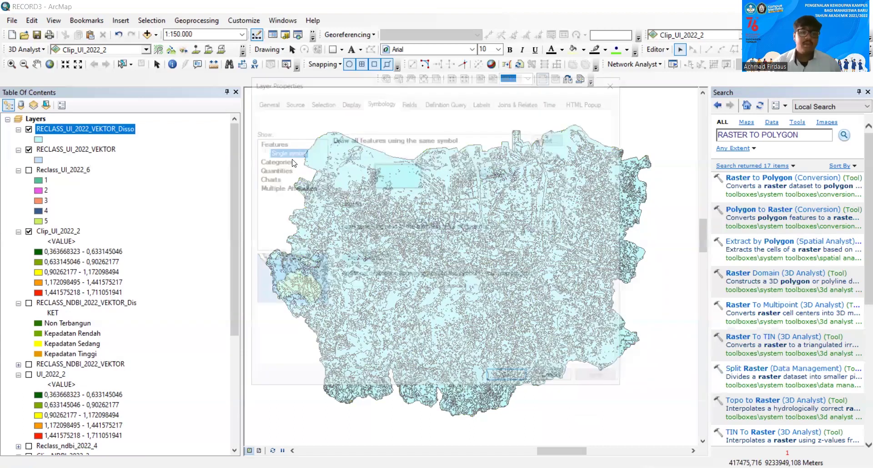
left_click(291, 162)
left_click(432, 162)
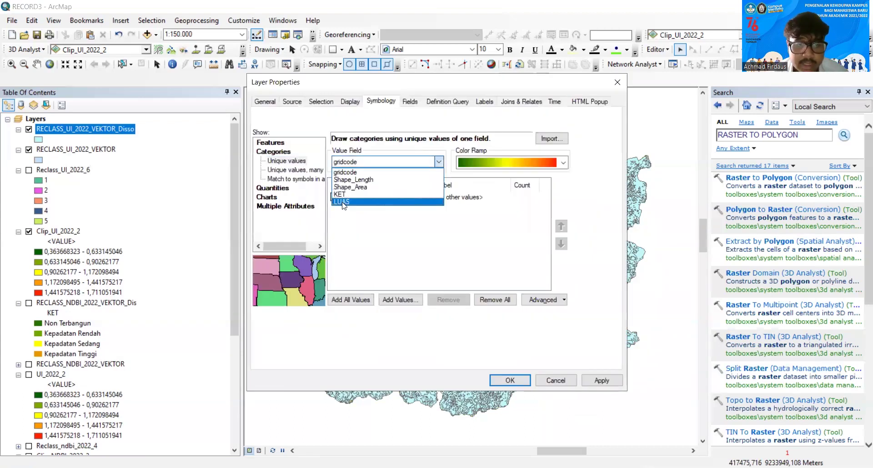
left_click(344, 195)
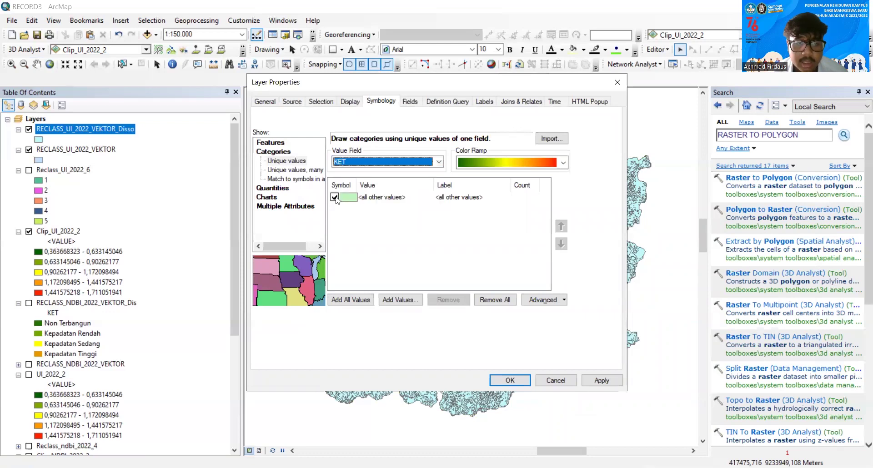
left_click(365, 301)
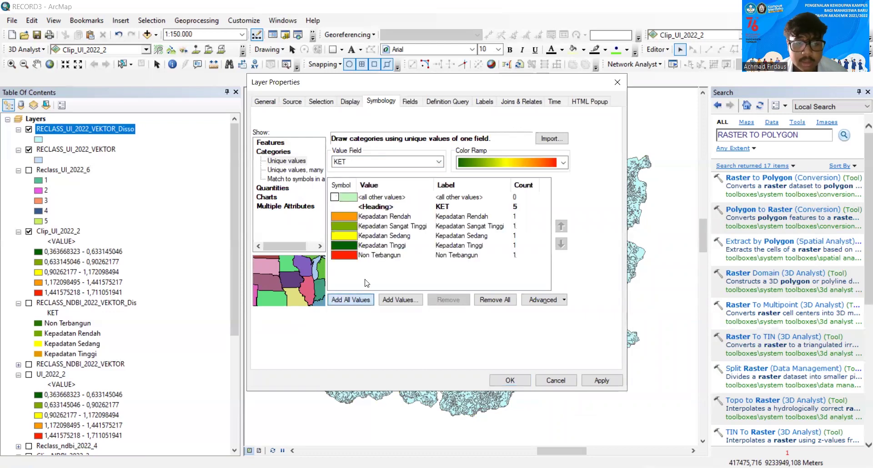
Reorder the KET classes so Non Terbangun comes first and Kepadatan Sangat Tinggi last.
left_click(382, 255)
left_click(562, 226)
left_click(562, 226)
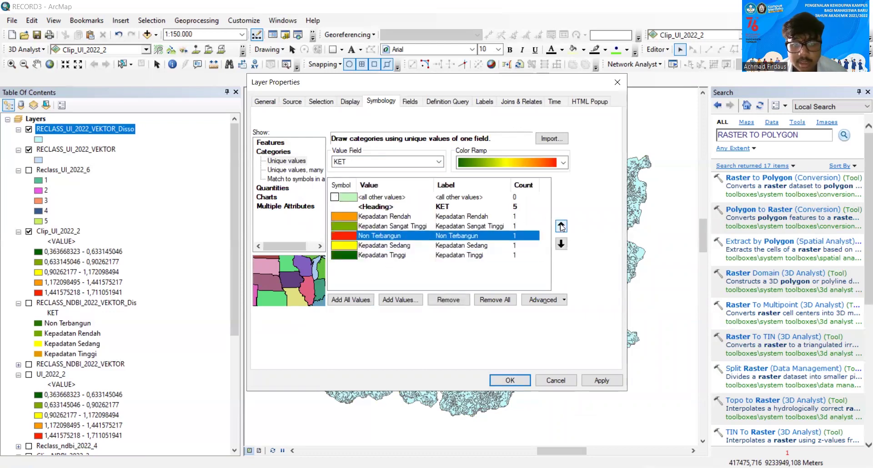
left_click(561, 226)
left_click(561, 226)
left_click(418, 236)
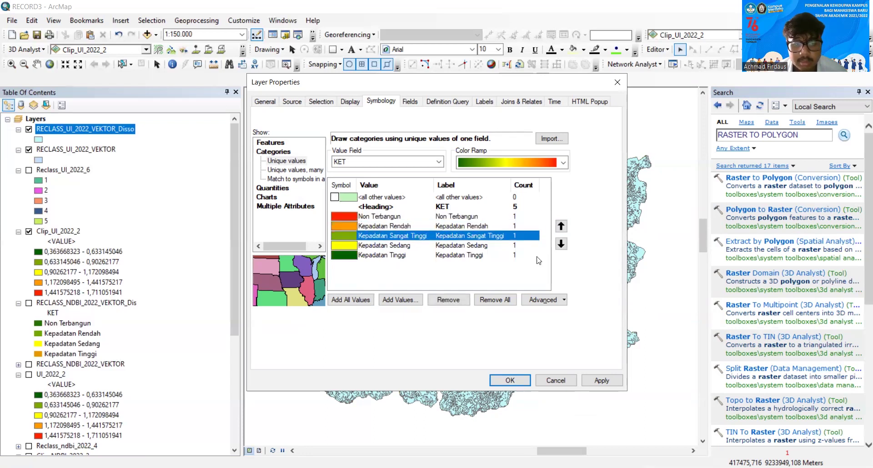
left_click(561, 244)
left_click(561, 245)
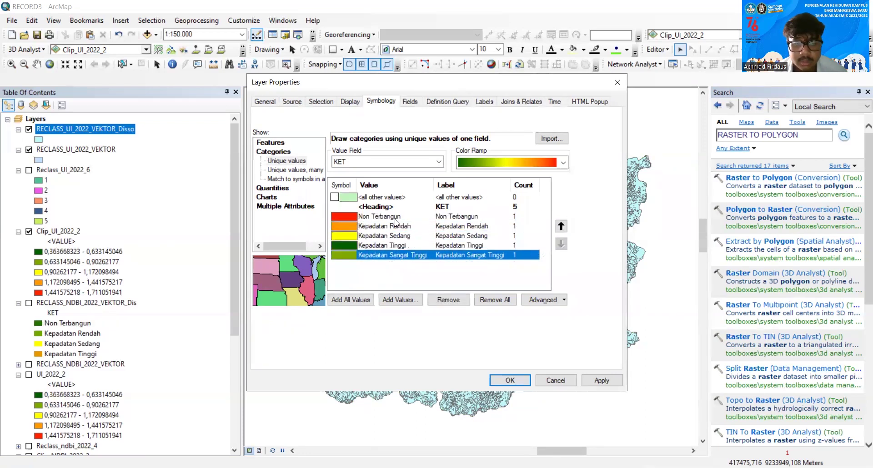
Set the fill color to dark green for Non Terbangun and lighter olive green for Kepadatan Rendah.
left_click(341, 220)
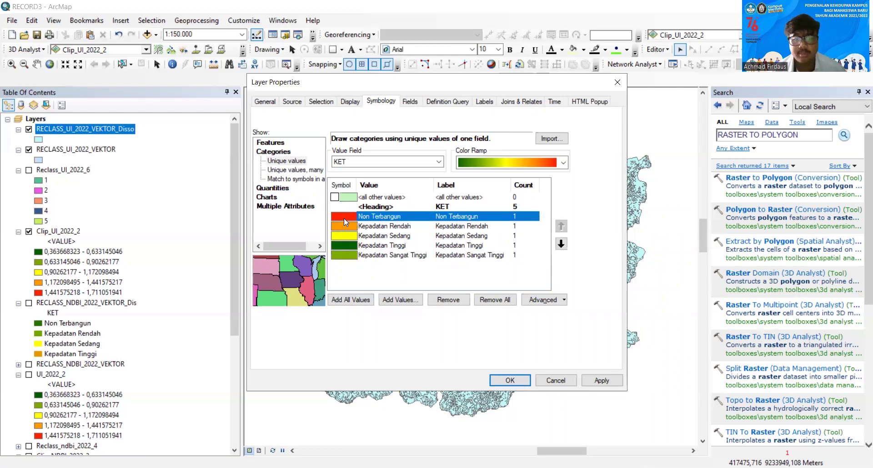
double_click(344, 219)
left_click(566, 200)
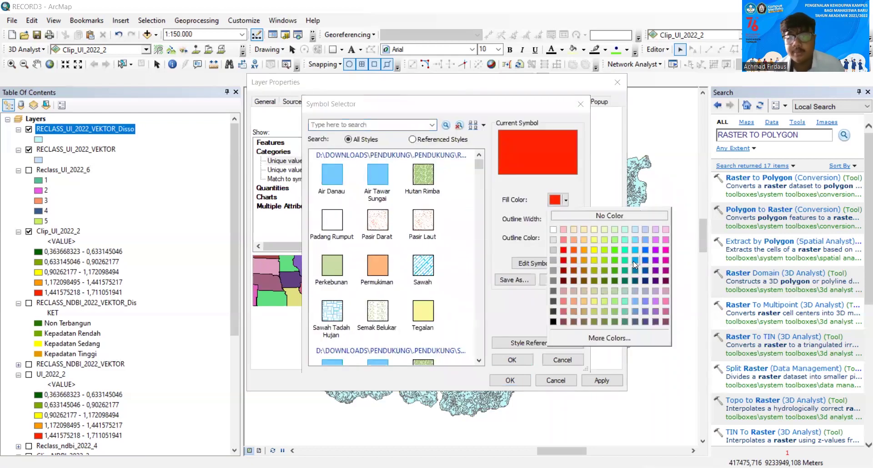
left_click(615, 281)
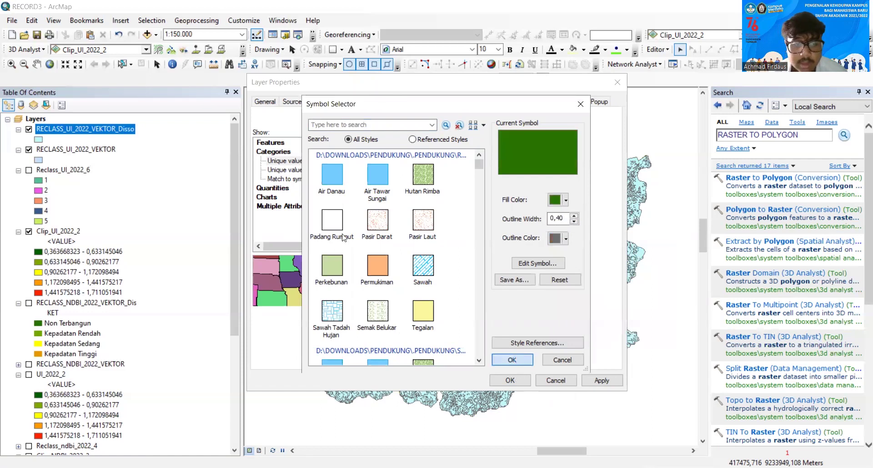
left_click(513, 360)
left_click(344, 226)
double_click(344, 225)
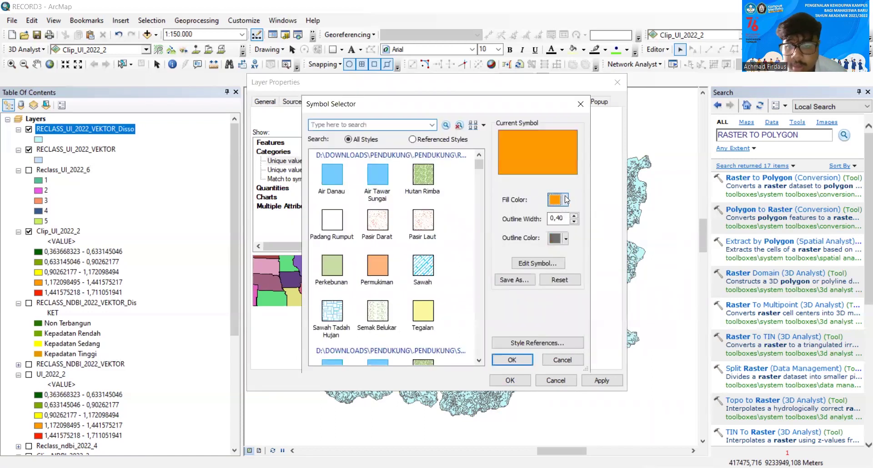
left_click(565, 200)
left_click(603, 271)
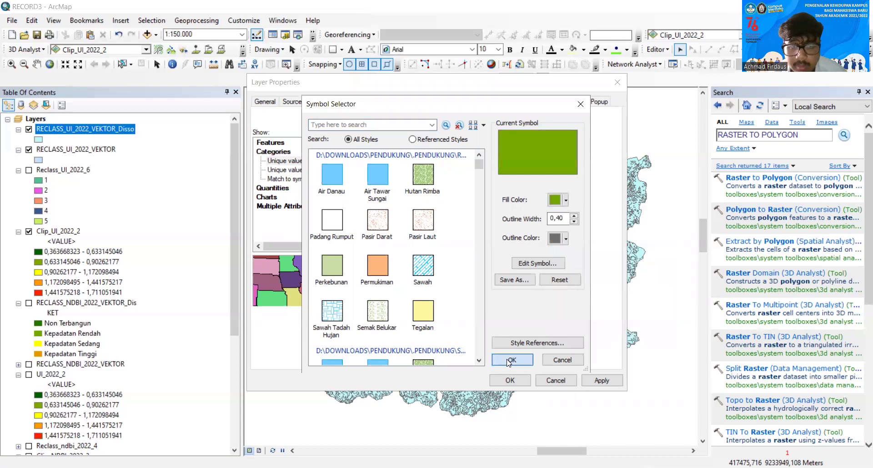
left_click(512, 360)
Fill Kepadatan Tinggi with orange and Kepadatan Sangat Tinggi with red, and apply the symbology to the layer.
left_click(344, 245)
double_click(343, 245)
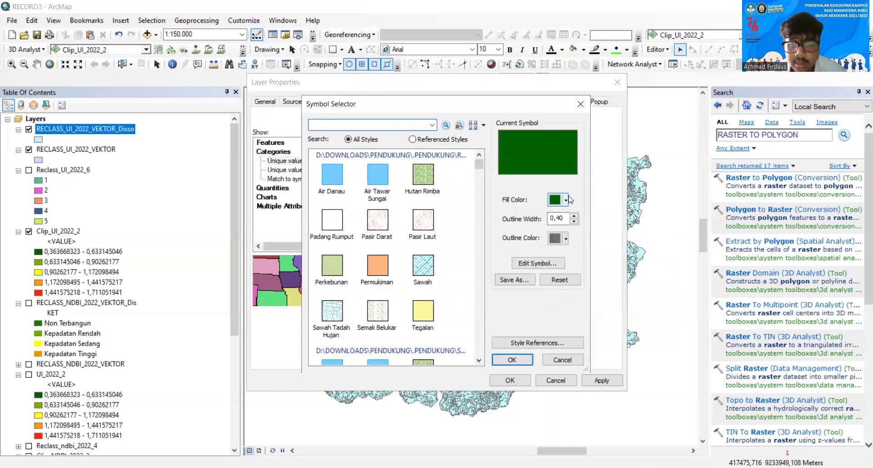
left_click(566, 200)
left_click(584, 260)
left_click(525, 357)
left_click(344, 254)
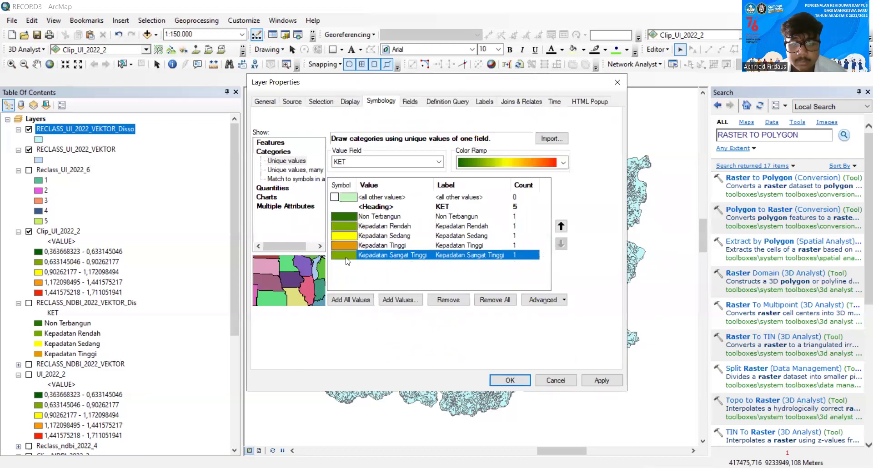
double_click(344, 255)
left_click(563, 201)
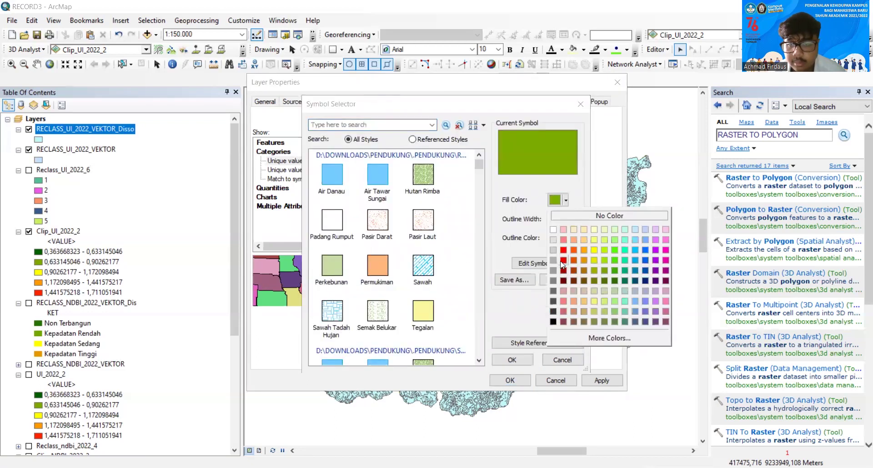
left_click(563, 260)
left_click(512, 360)
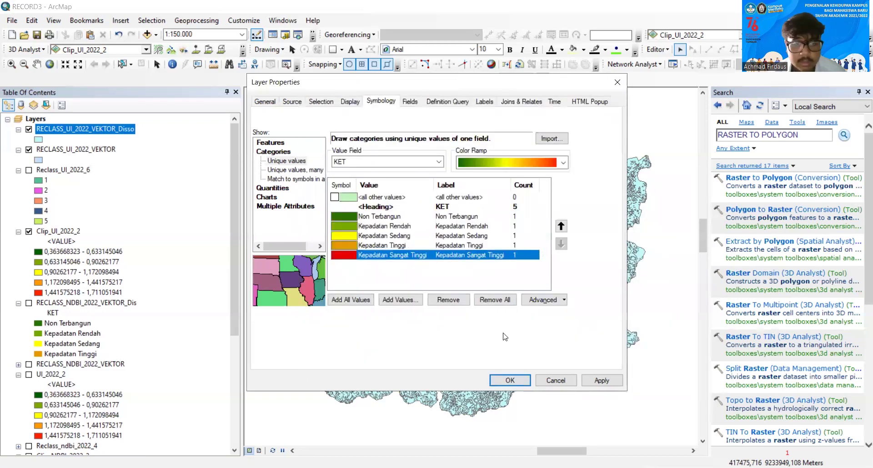
left_click(601, 381)
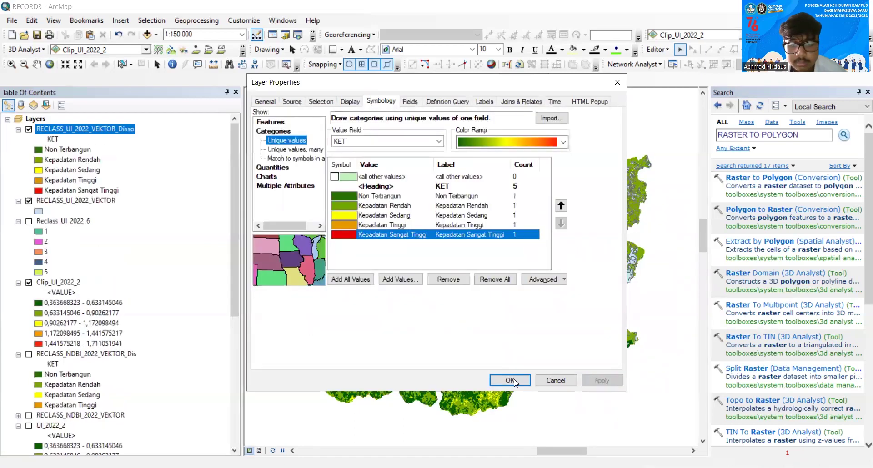
left_click(510, 380)
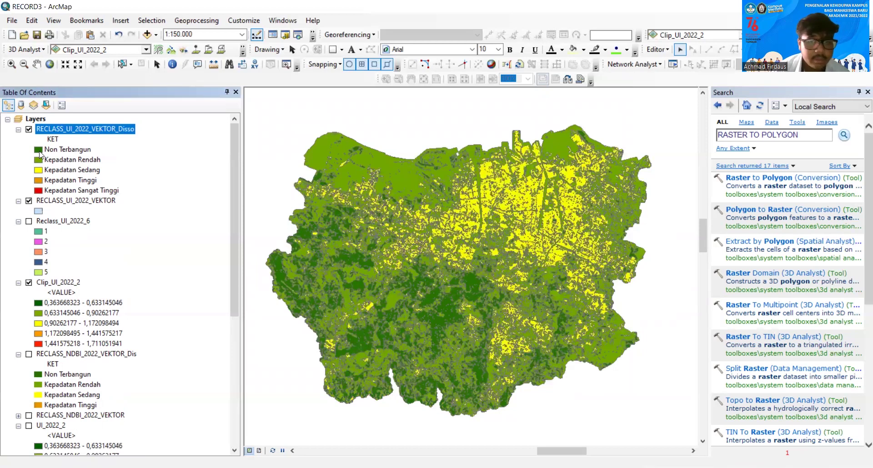
Remove the gray outlines from the Non Terbangun, Kepadatan Rendah and Kepadatan Sedang symbols of the dissolved layer.
double_click(39, 149)
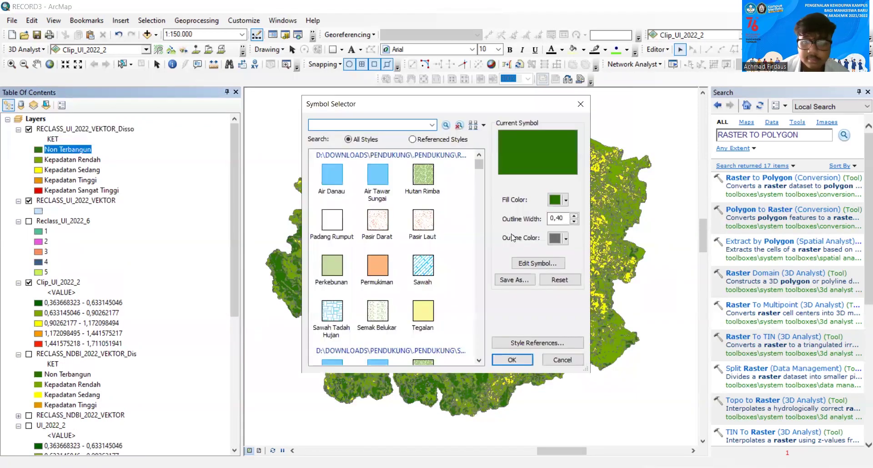
left_click(512, 359)
double_click(38, 160)
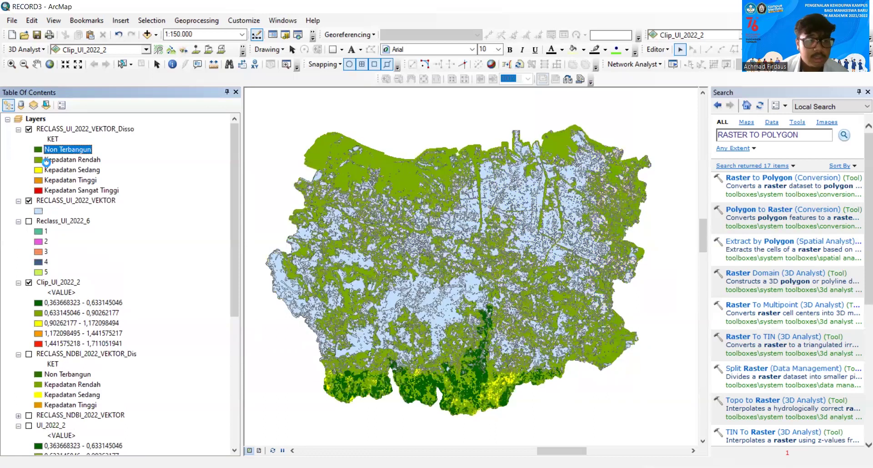
left_click(512, 360)
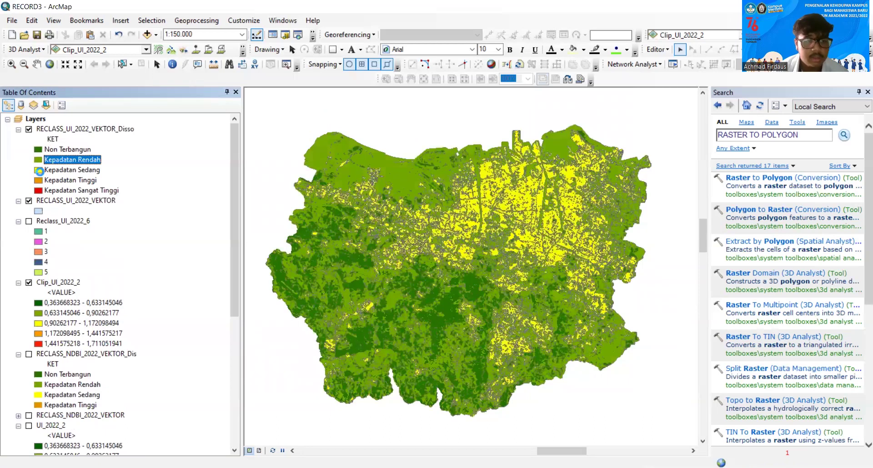
double_click(40, 171)
left_click(554, 309)
left_click(512, 360)
Remove the gray outlines from the Kepadatan Tinggi and Kepadatan Sangat Tinggi symbols.
double_click(44, 181)
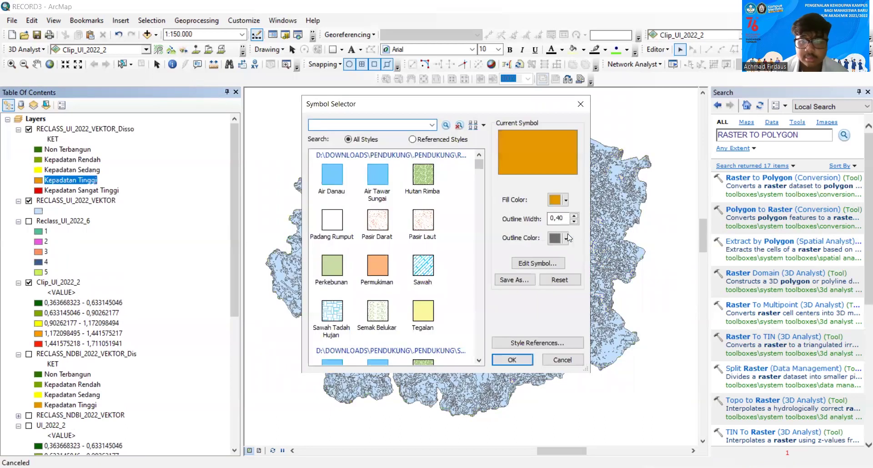
left_click(521, 361)
double_click(38, 191)
left_click(567, 238)
left_click(554, 308)
left_click(523, 361)
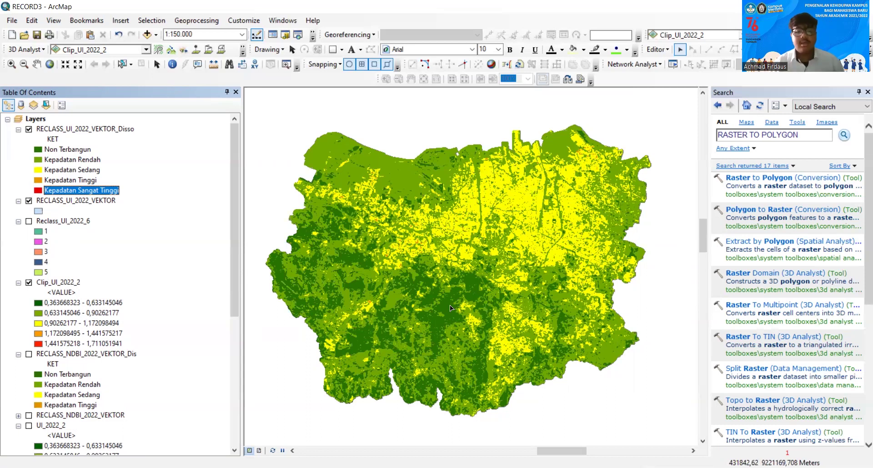
left_click(13, 21)
left_click(29, 34)
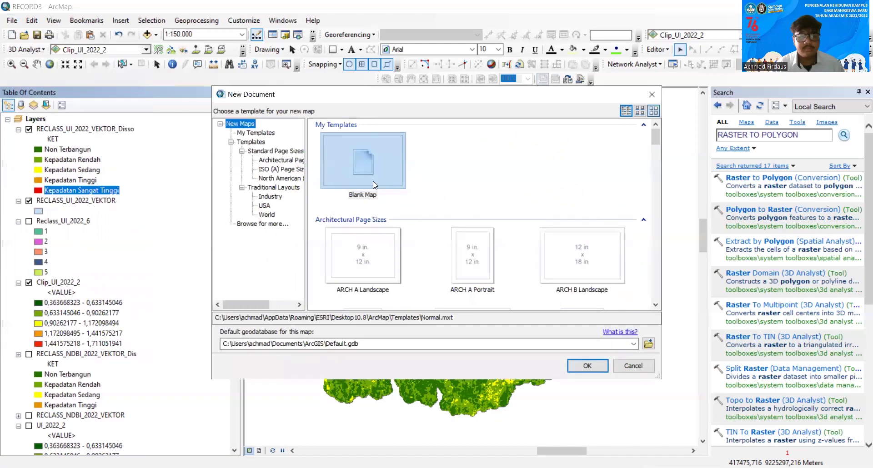
left_click(588, 366)
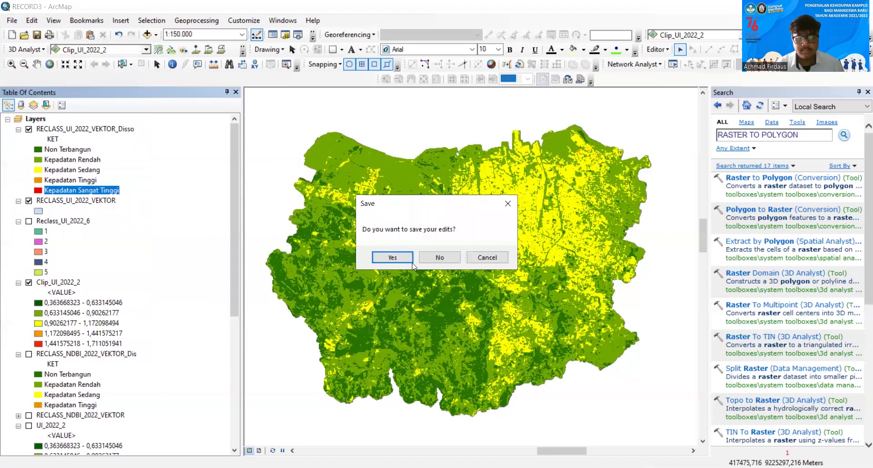
left_click(494, 258)
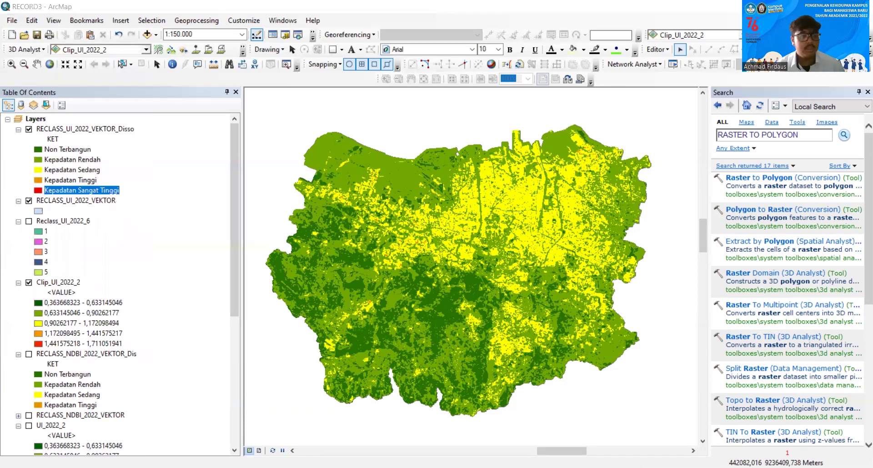
left_click(79, 130)
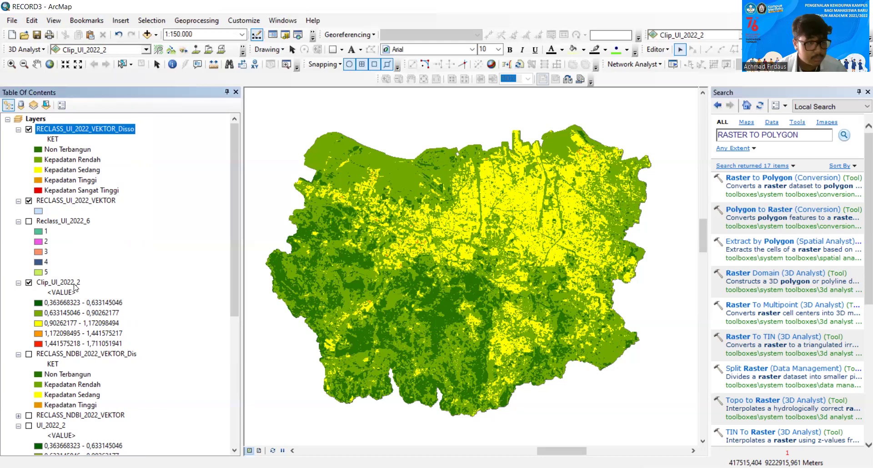
left_click(104, 359, "ctrl")
scroll(186, 342, "down", 3)
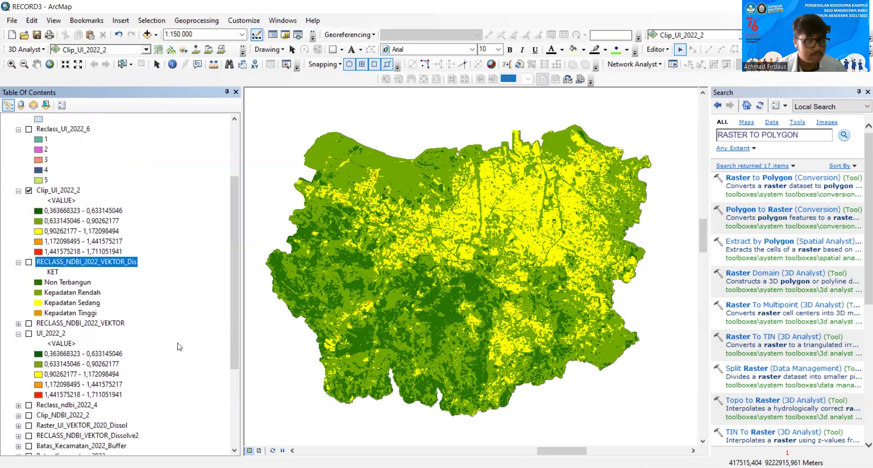
scroll(116, 353, "down", 5)
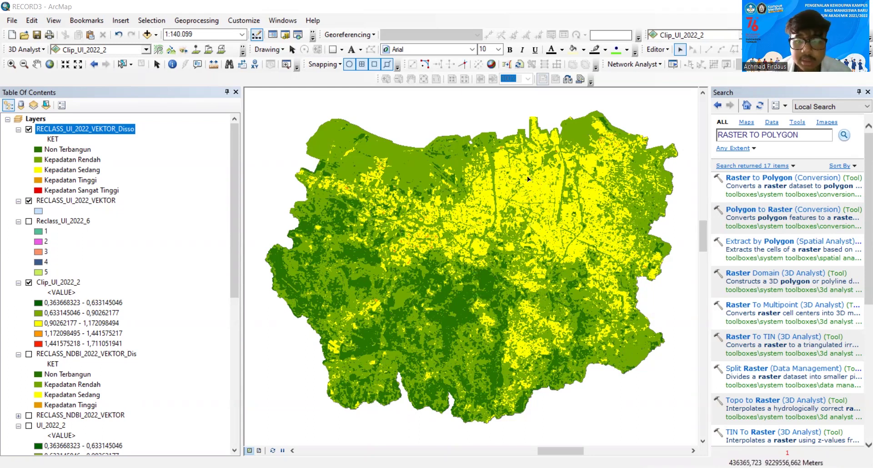
Examine the distribution of the density classes around the northeastern coast of the classified map.
scroll(516, 179, "up", 3)
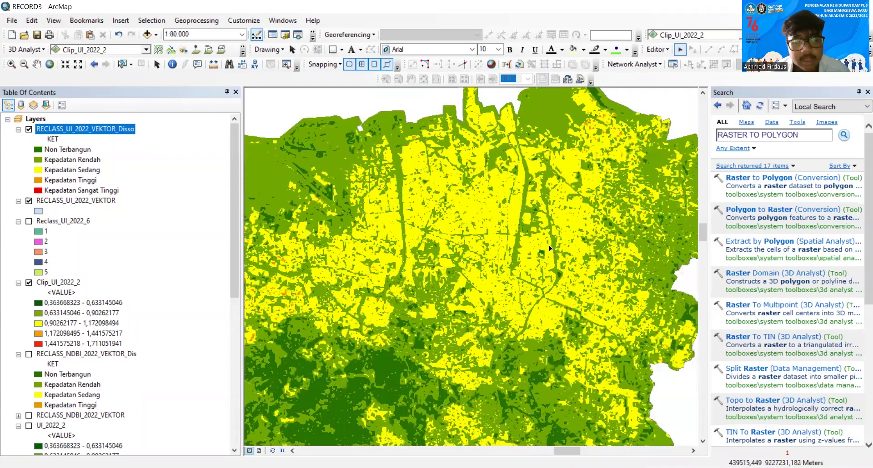
left_click_drag(590, 179, 536, 222)
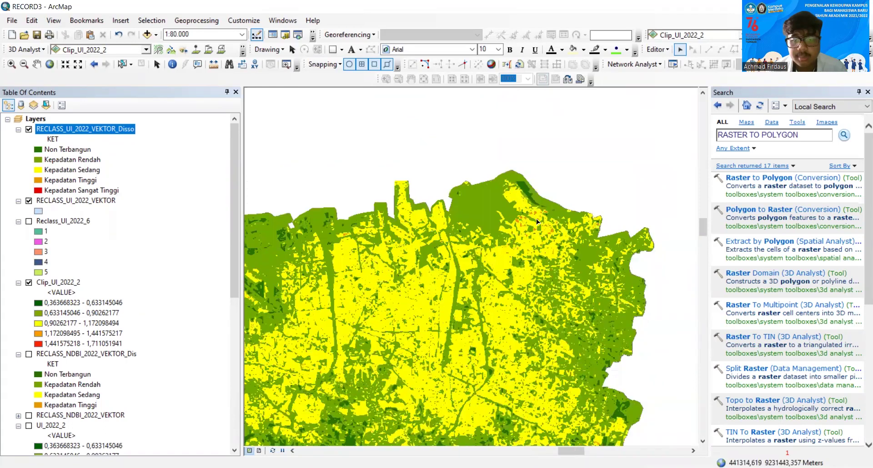
scroll(530, 211, "down", 4)
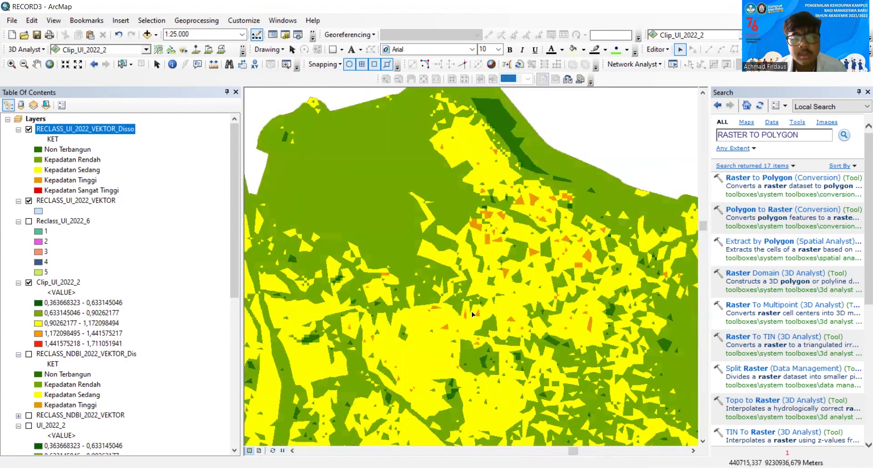
scroll(492, 290, "up", 3)
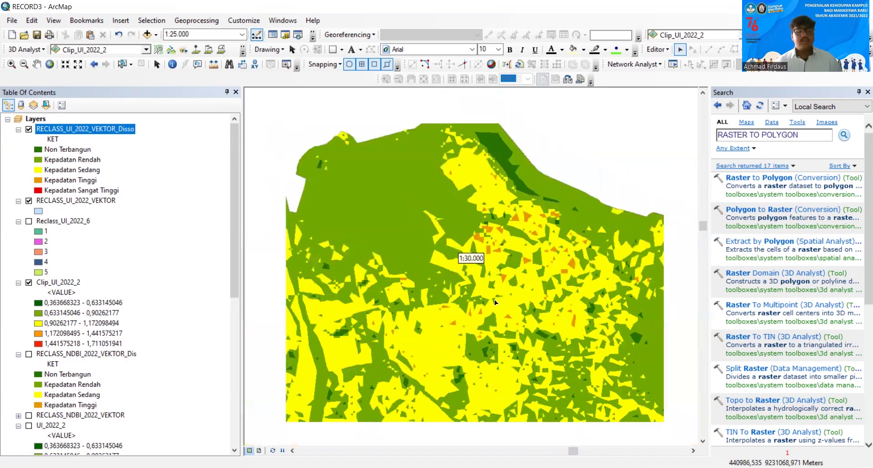